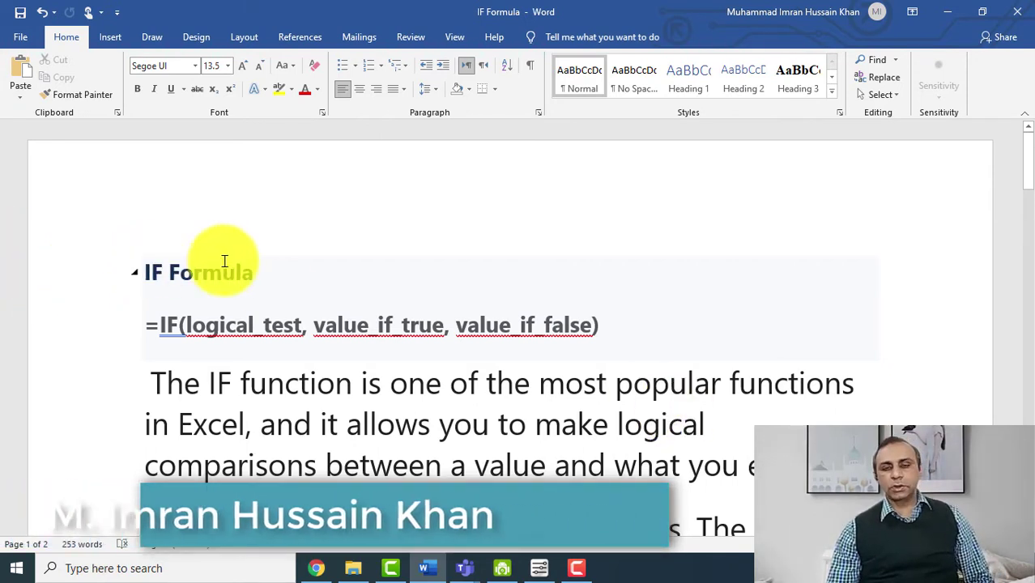
# Enlarge the document view and read the opening paragraph under the IF Formula heading about the function's purpose in Excel
pyautogui.click(254, 272)
pyautogui.tripleClick(105, 277)
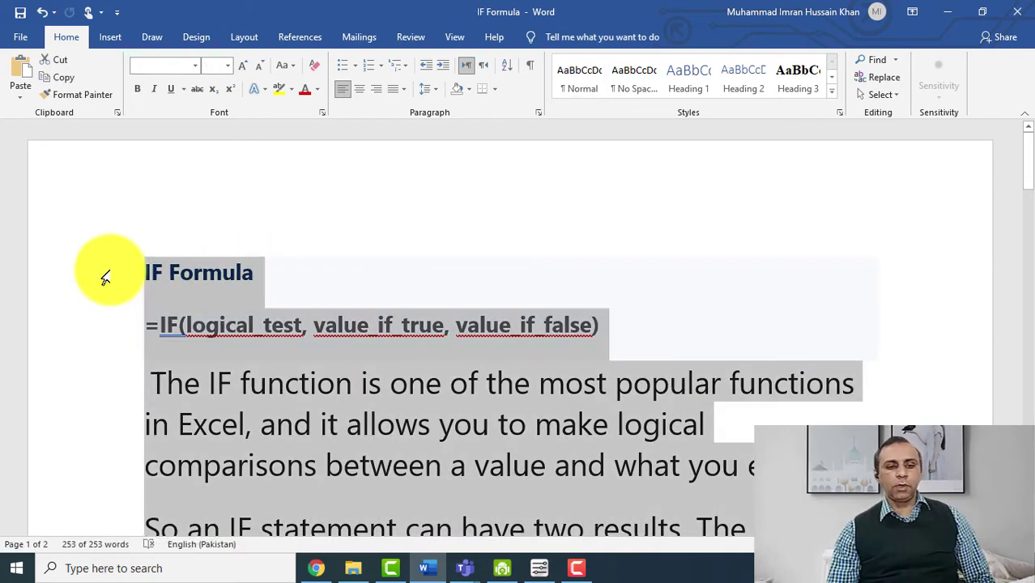
pyautogui.click(292, 290)
pyautogui.keyDown('ctrl'); pyautogui.scroll(4, 161, 369); pyautogui.keyUp('ctrl')
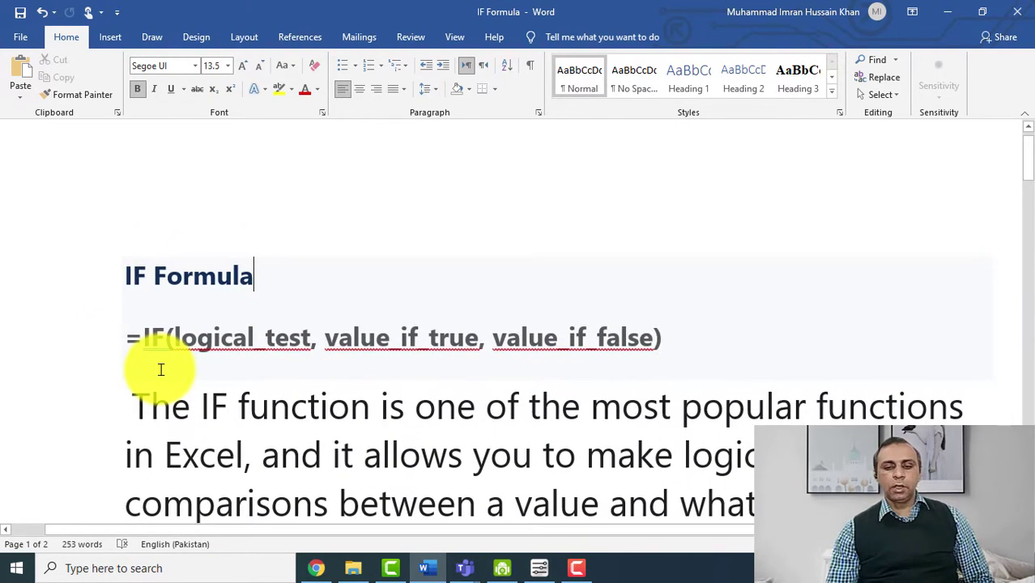
pyautogui.scroll(-1, 160, 369)
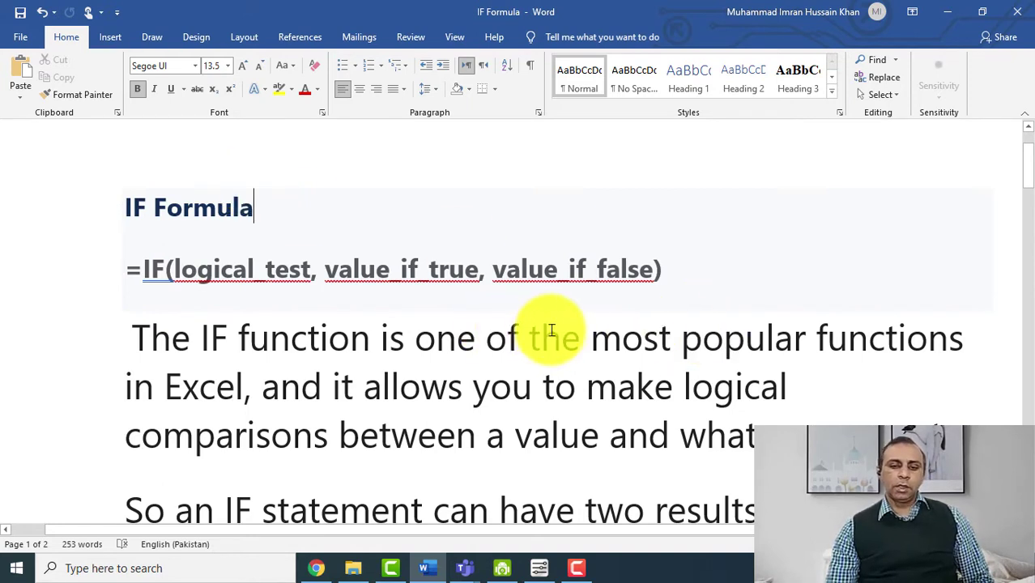
pyautogui.moveTo(581, 334); pyautogui.dragTo(906, 337)
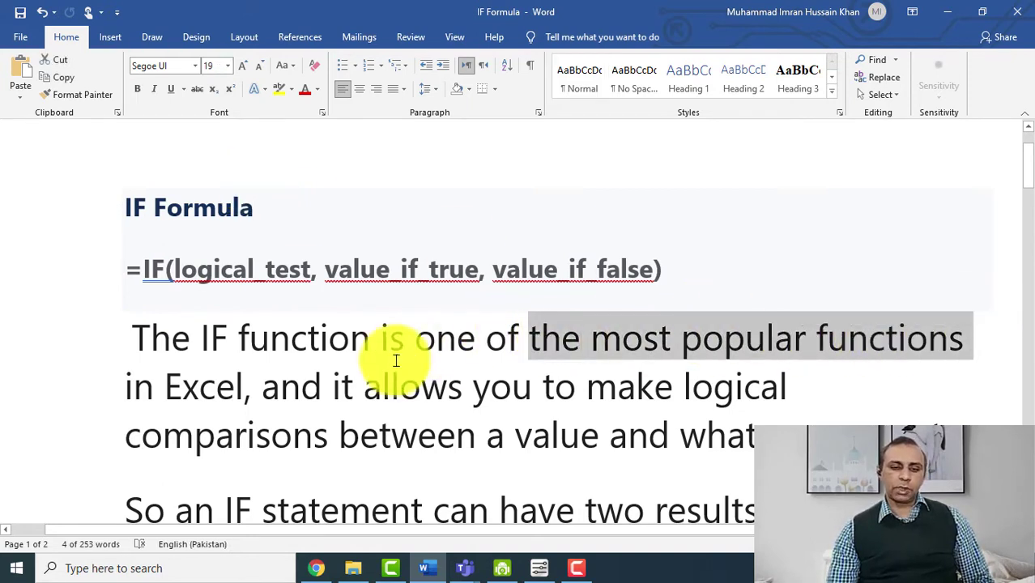
pyautogui.moveTo(270, 388); pyautogui.dragTo(156, 341)
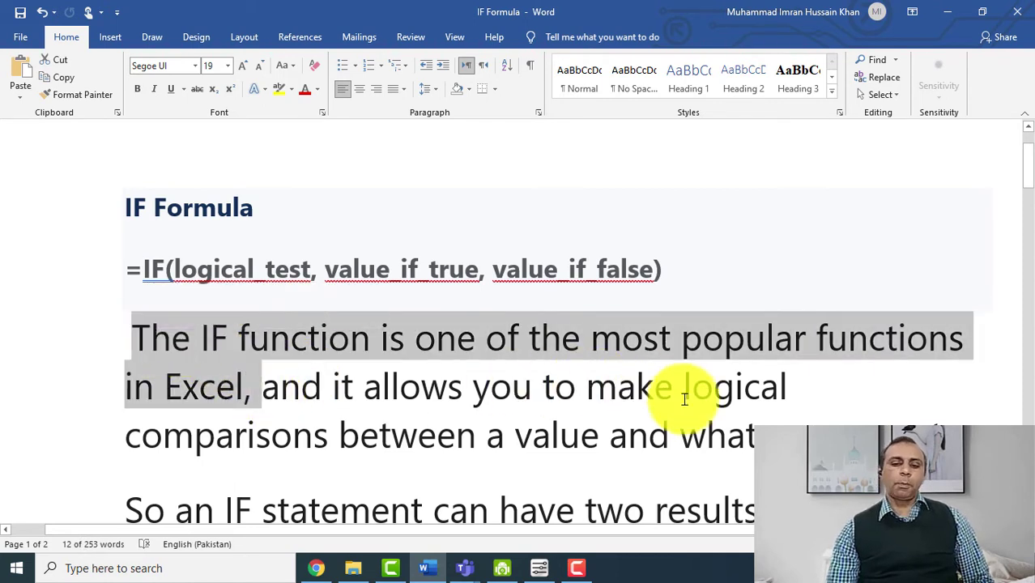
pyautogui.moveTo(797, 387); pyautogui.dragTo(270, 344)
pyautogui.click(445, 390)
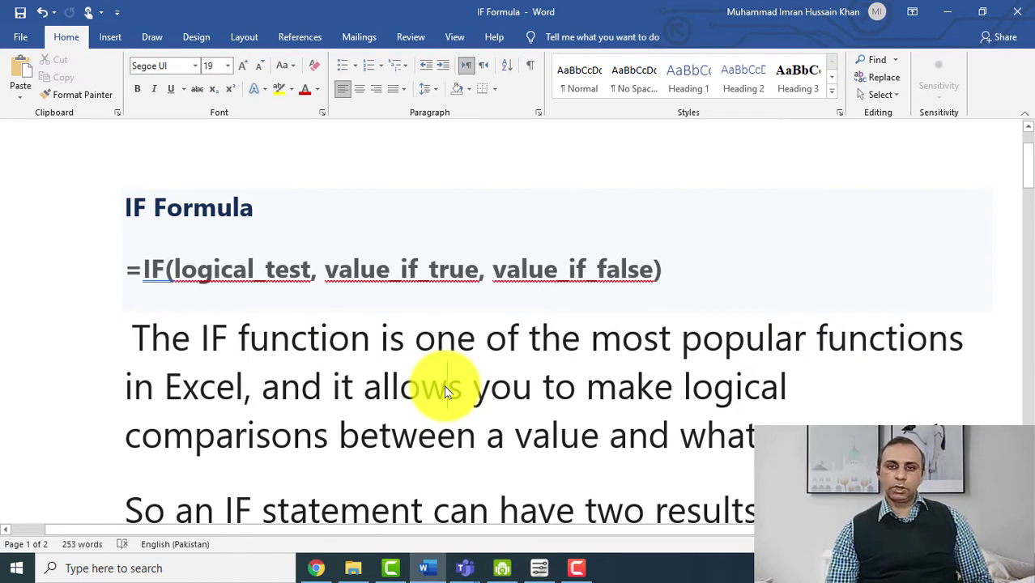
# Examine the complete syntax line =IF(logical_test, value_if_true, value_if_false) beneath the IF Formula heading
pyautogui.moveTo(127, 268); pyautogui.dragTo(672, 267)
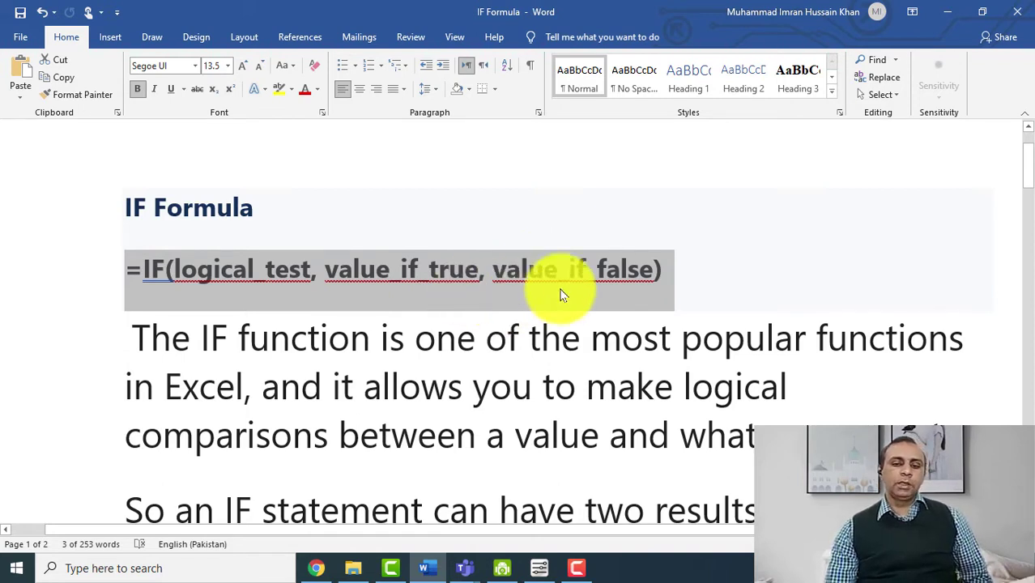
pyautogui.click(686, 278)
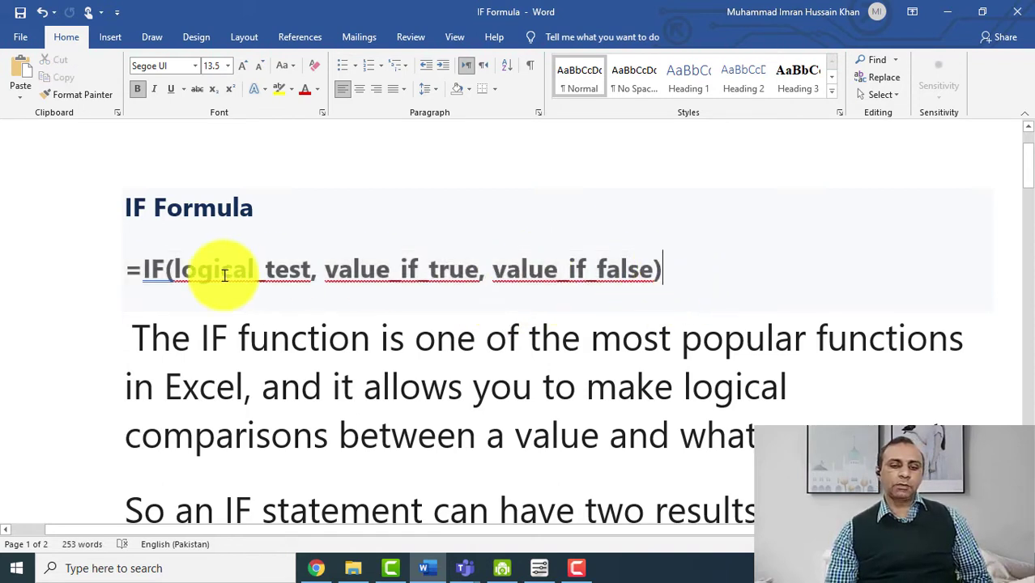
pyautogui.moveTo(143, 269); pyautogui.dragTo(639, 271)
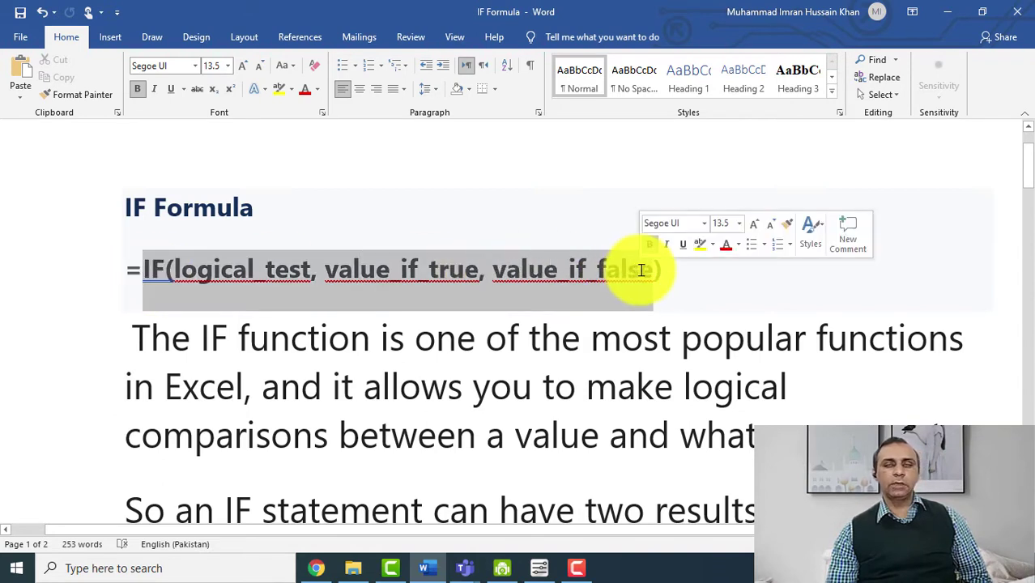
pyautogui.click(508, 306)
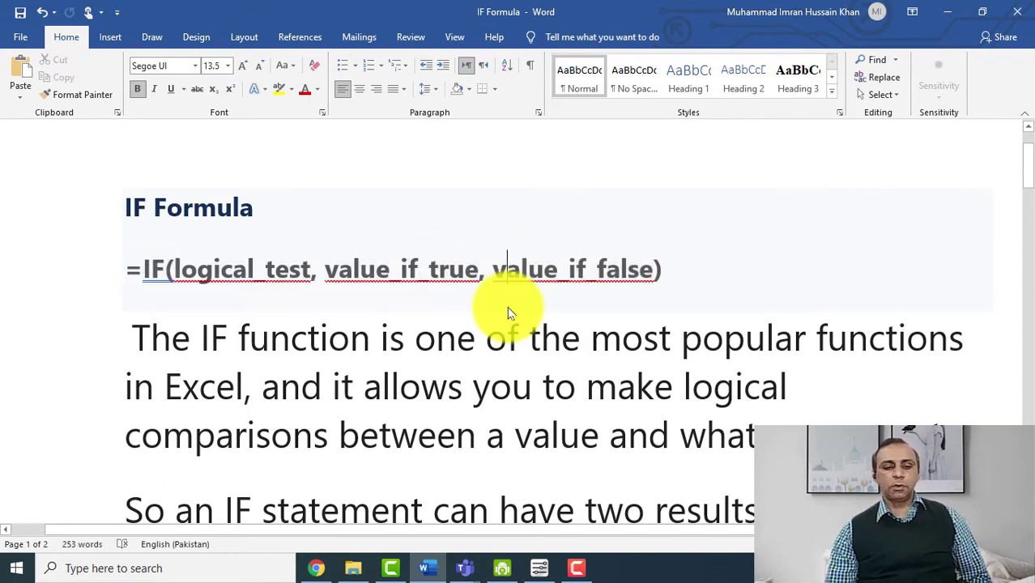
pyautogui.scroll(-1, 509, 313)
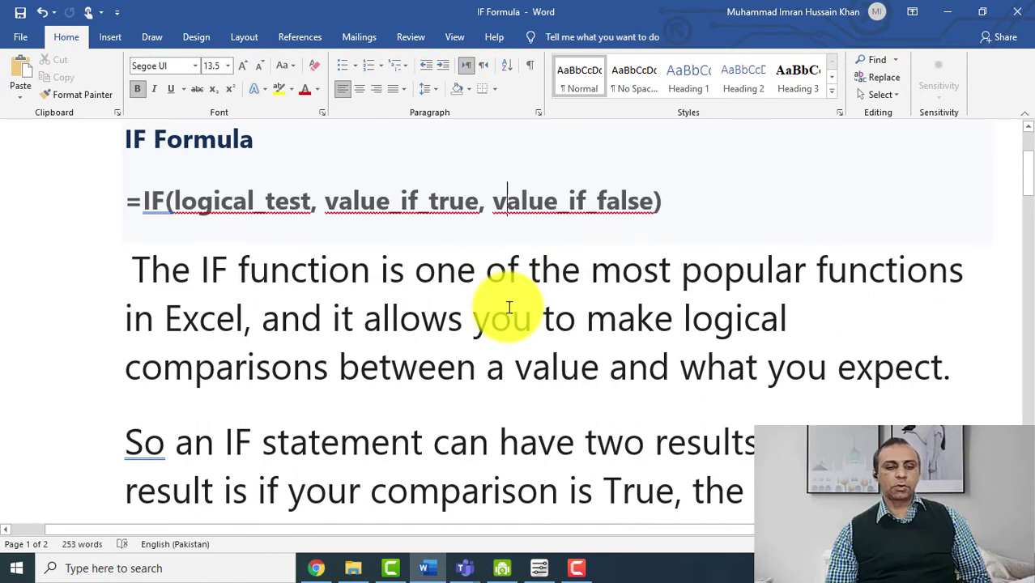
pyautogui.scroll(-1, 508, 308)
pyautogui.click(793, 258)
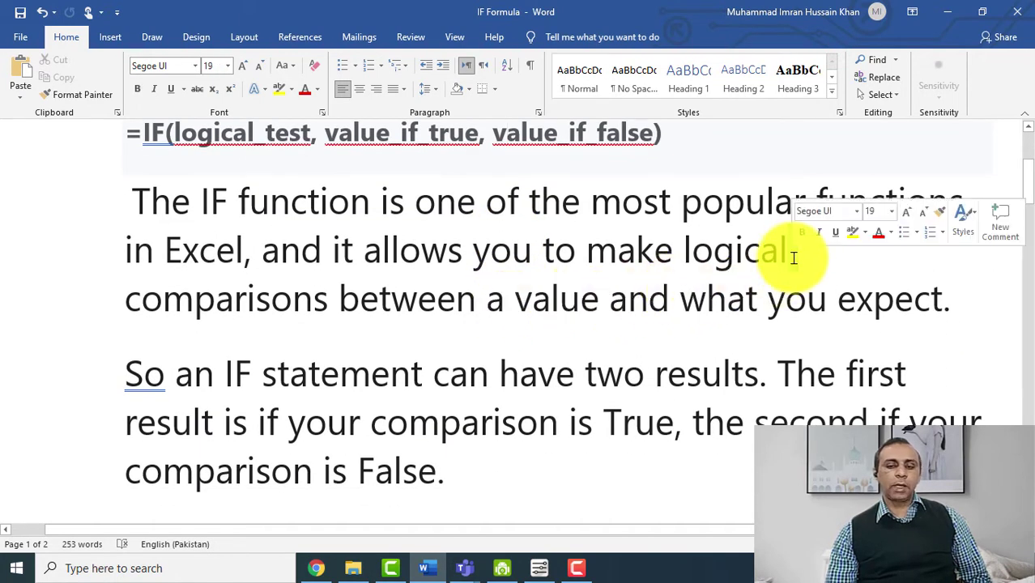
pyautogui.scroll(2, 335, 300)
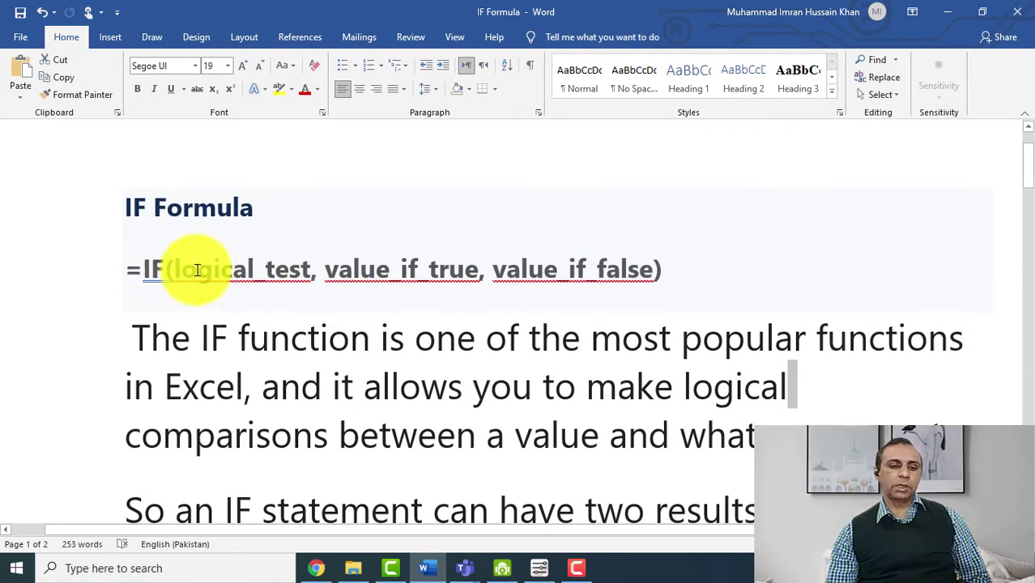
# Examine the logical_test, value_if_true and value_if_false arguments one by one in the syntax line, along with the paragraph on the two results
pyautogui.moveTo(196, 270); pyautogui.dragTo(288, 268)
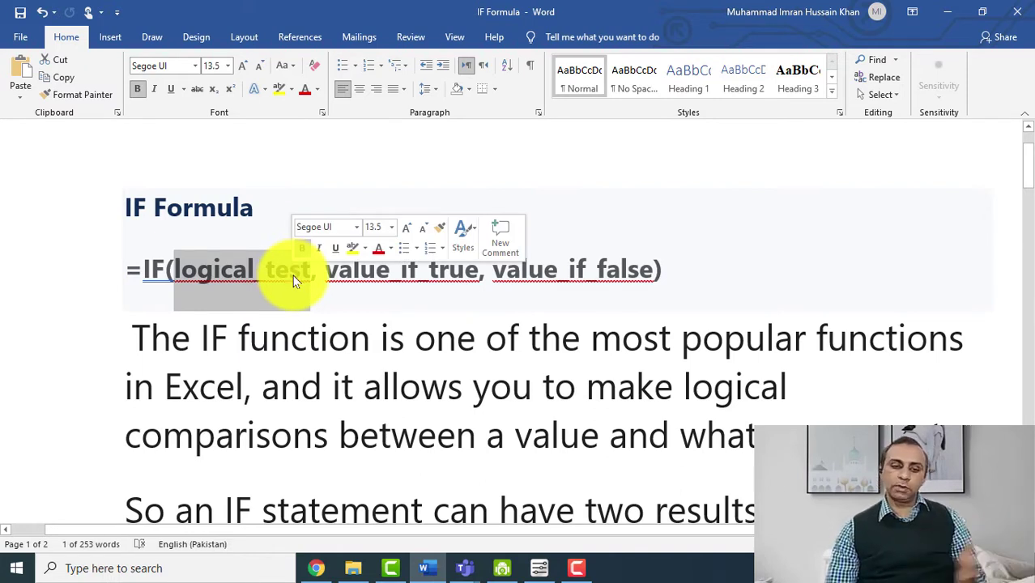
pyautogui.click(354, 270)
pyautogui.doubleClick(458, 270)
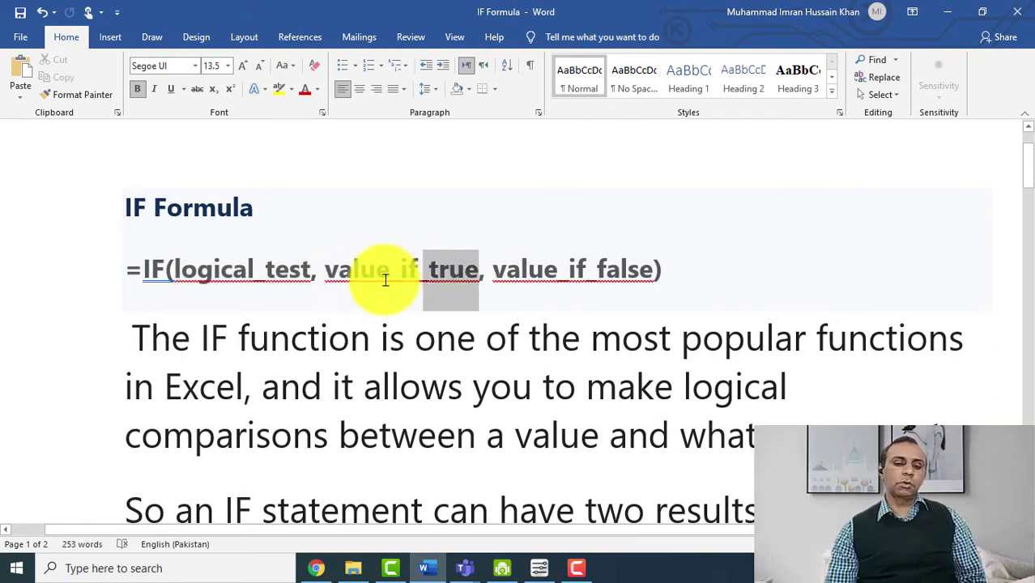
pyautogui.moveTo(386, 279); pyautogui.dragTo(342, 277)
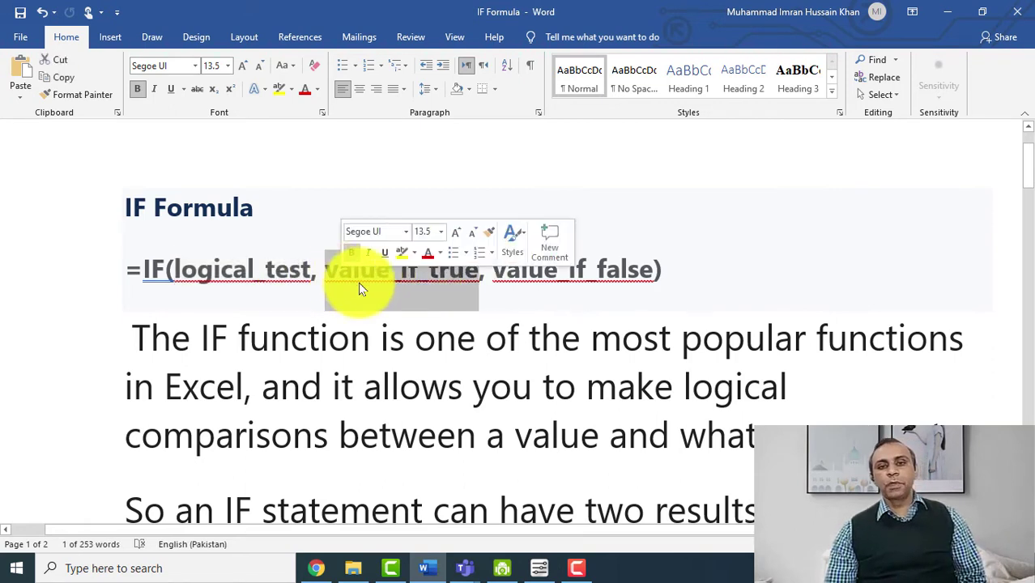
pyautogui.click(476, 267)
pyautogui.moveTo(491, 271); pyautogui.dragTo(628, 270)
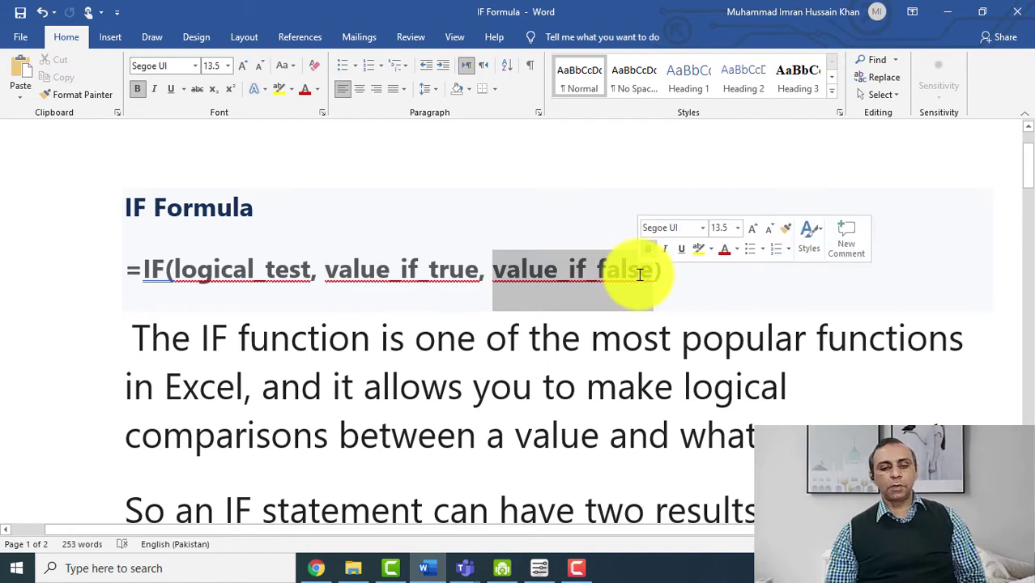
pyautogui.scroll(-2, 476, 332)
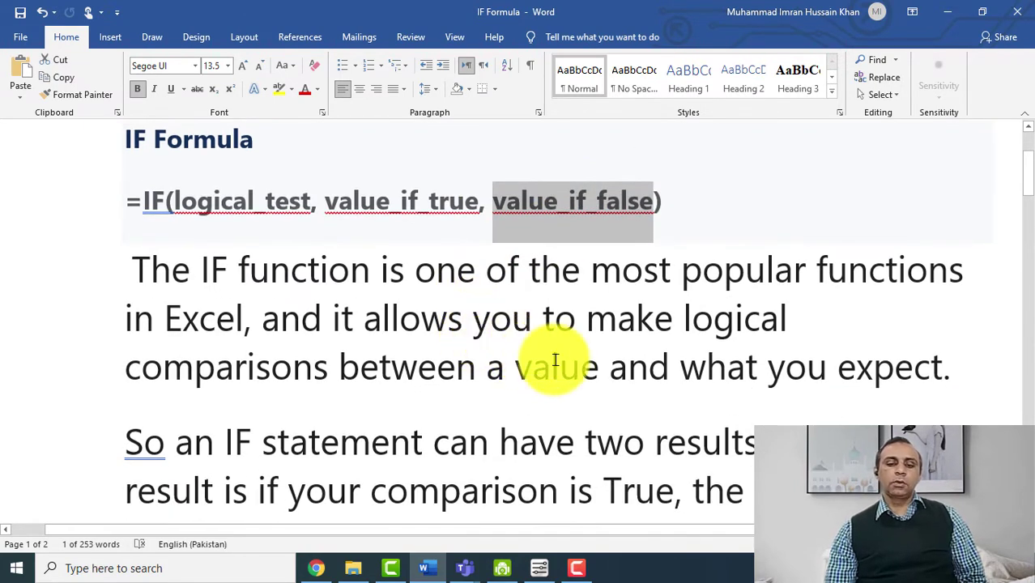
pyautogui.scroll(-2, 607, 357)
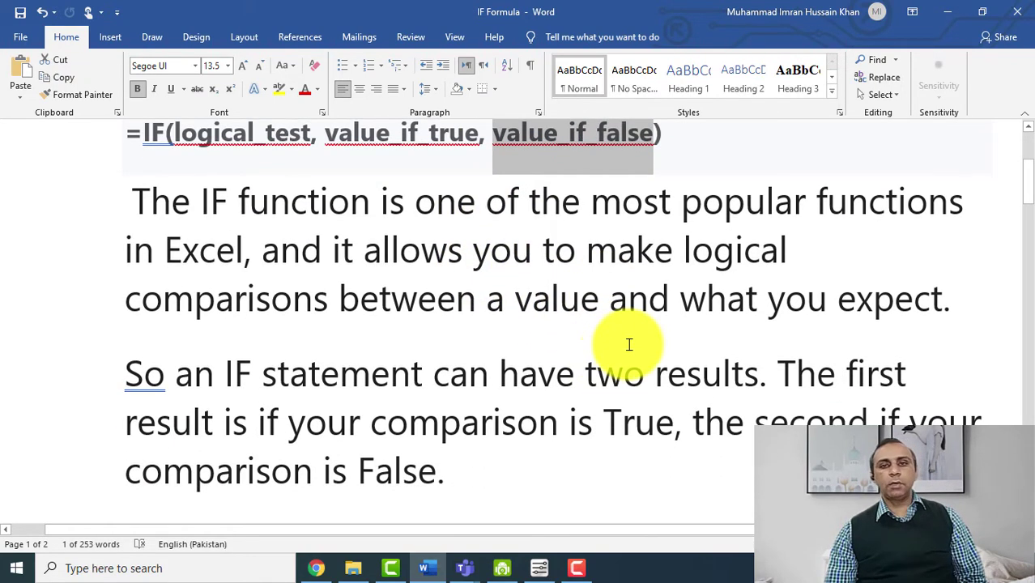
pyautogui.click(628, 345)
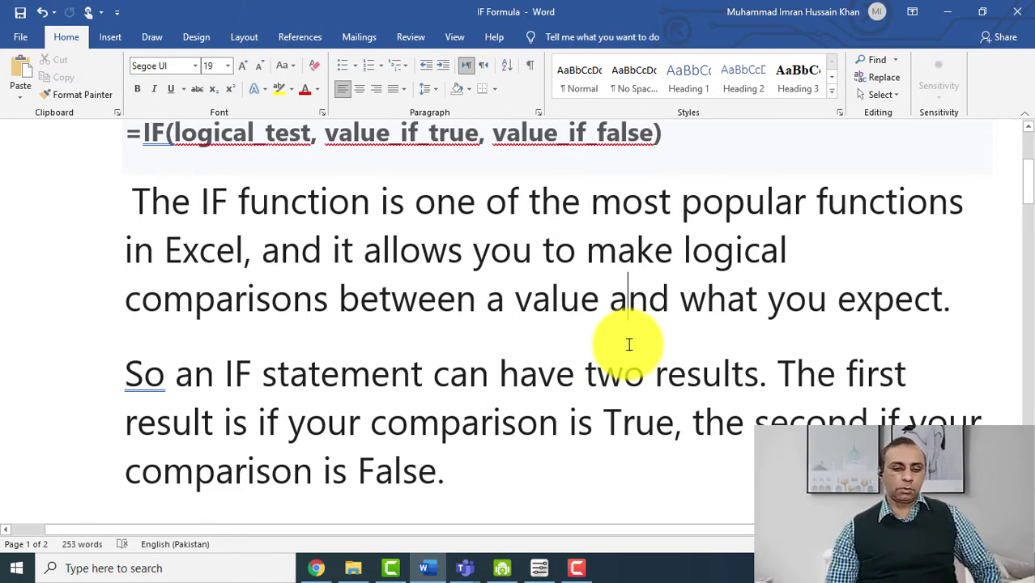
# Read the example formula =IF(C2="Yes",1,2), checking its condition, its two return values and the explanation beside it
pyautogui.scroll(-6, 628, 345)
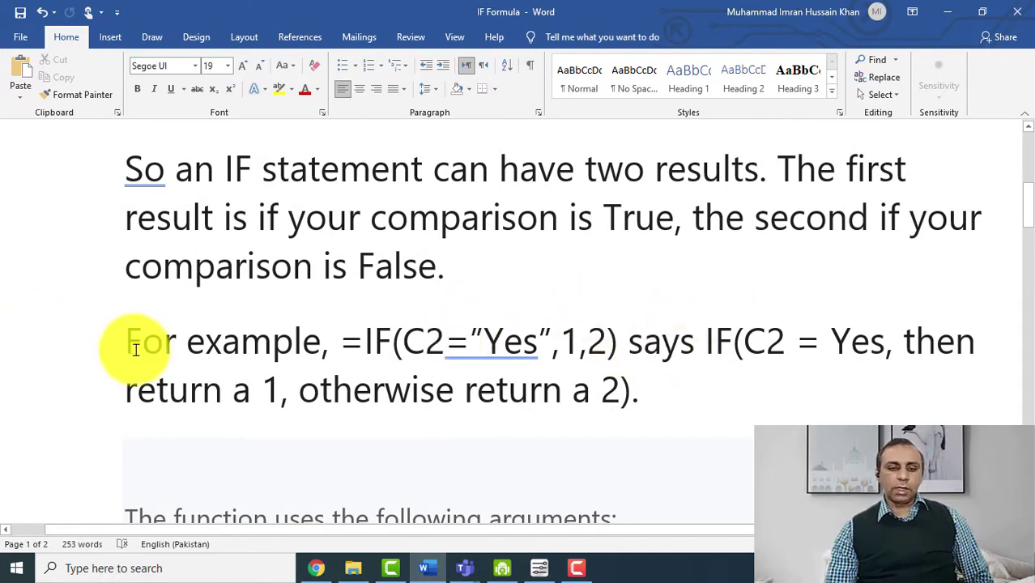
pyautogui.moveTo(130, 343); pyautogui.dragTo(326, 342)
pyautogui.click(470, 347)
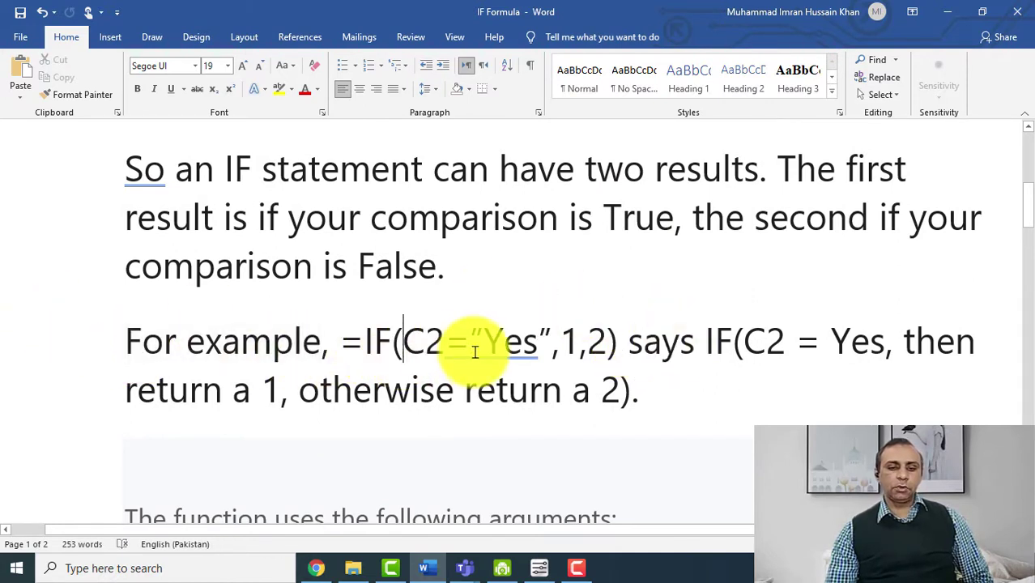
pyautogui.click(551, 344)
pyautogui.click(579, 344)
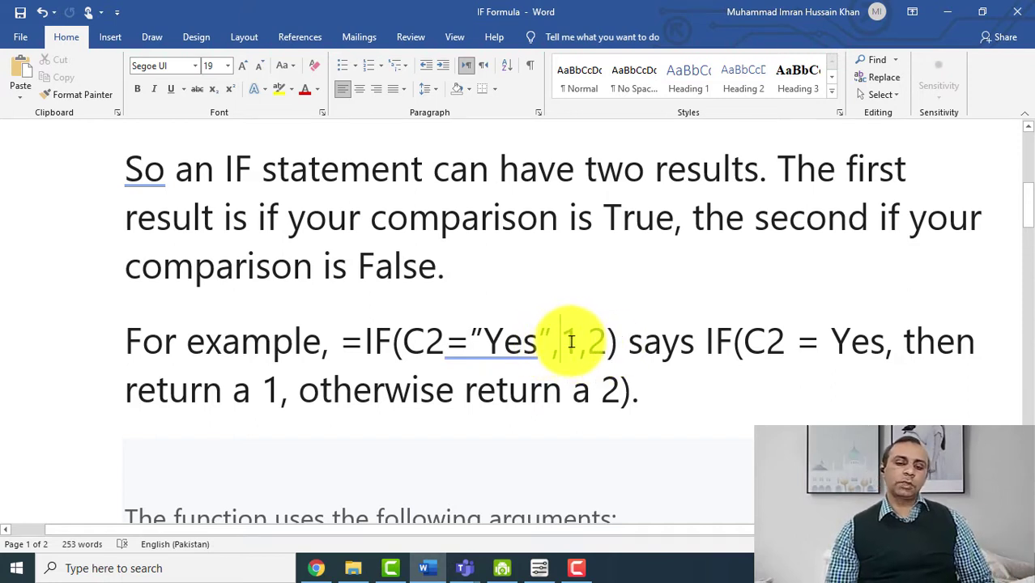
pyautogui.doubleClick(571, 342)
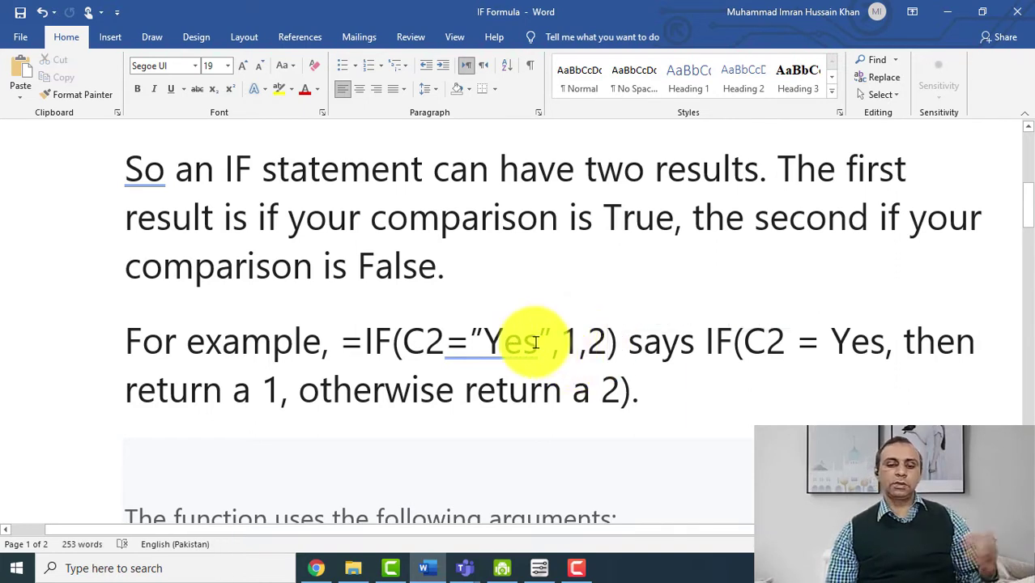
pyautogui.moveTo(536, 342); pyautogui.dragTo(507, 347)
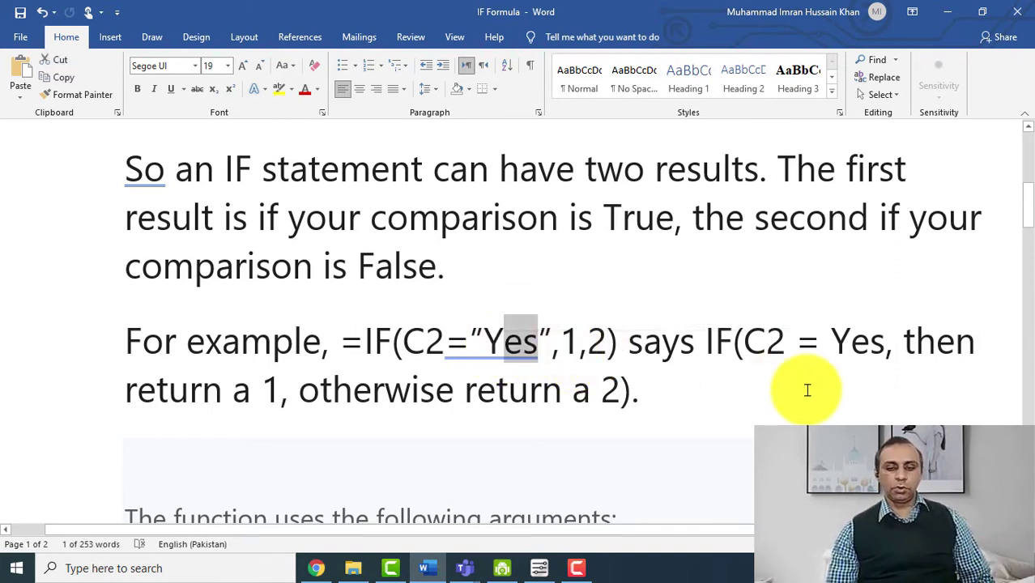
pyautogui.click(719, 344)
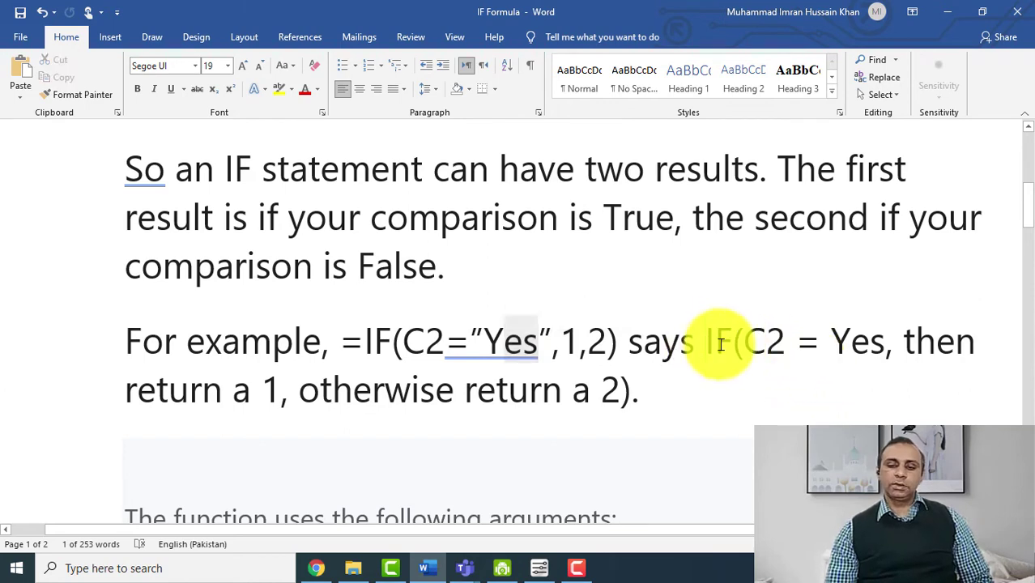
pyautogui.click(796, 344)
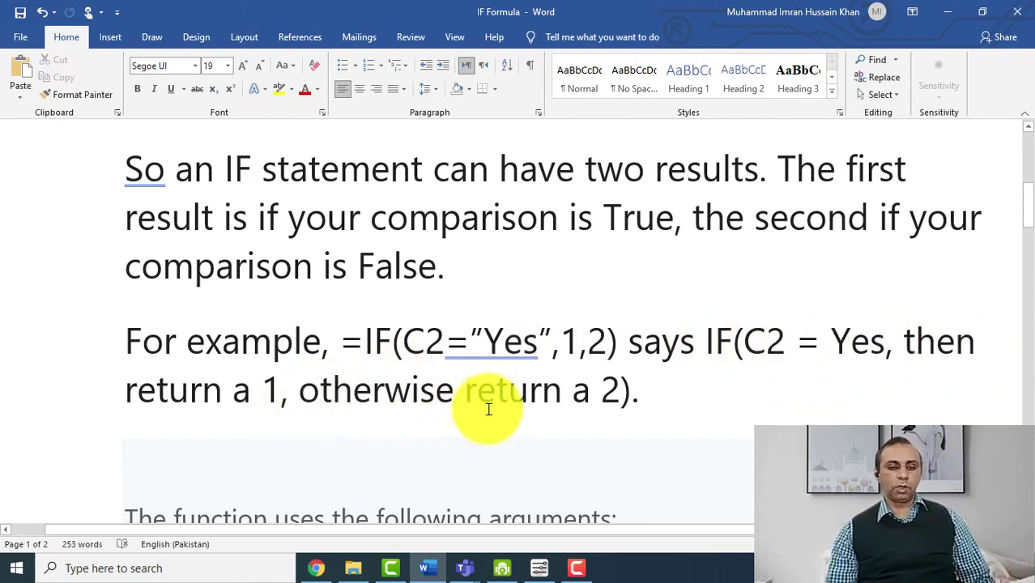
# Read the numbered list of function arguments, focusing on the description of the required Logical_test argument
pyautogui.scroll(-7, 529, 398)
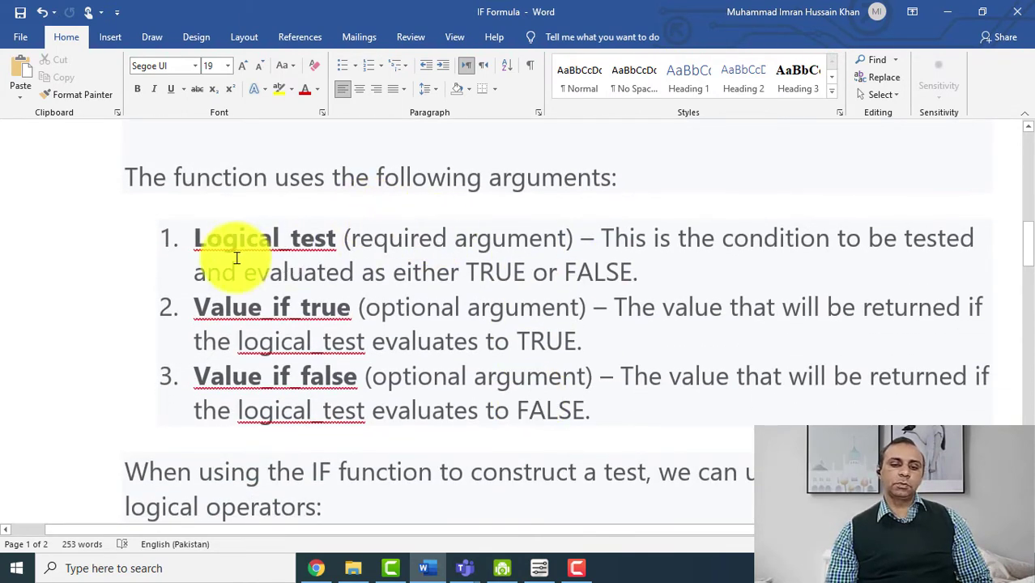
pyautogui.click(197, 243)
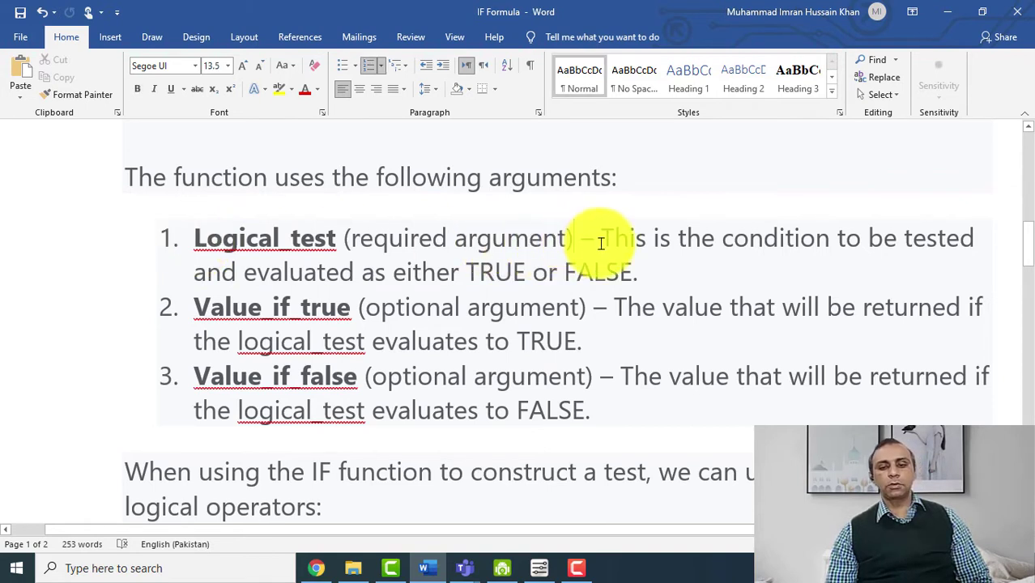
pyautogui.click(835, 237)
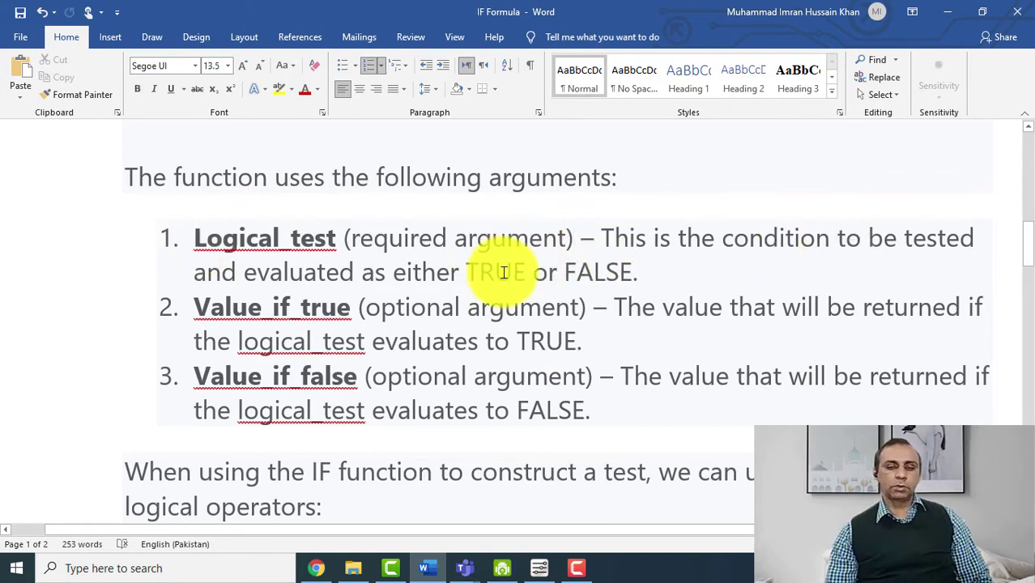
pyautogui.click(514, 272)
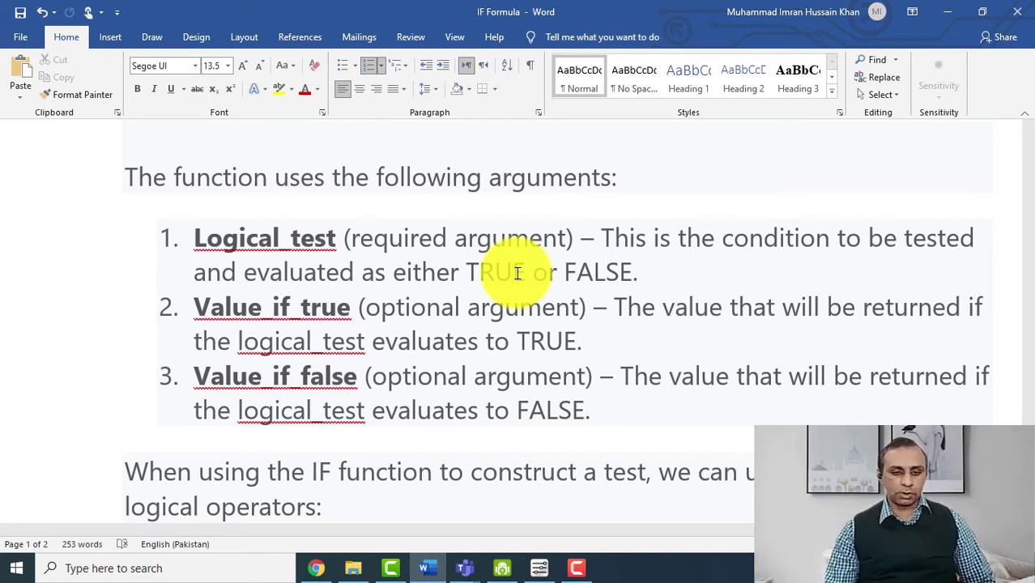
# Read the list of logical operators usable in an IF test, going through each symbol from = (equal to) to <> (not equal to)
pyautogui.scroll(-1, 552, 315)
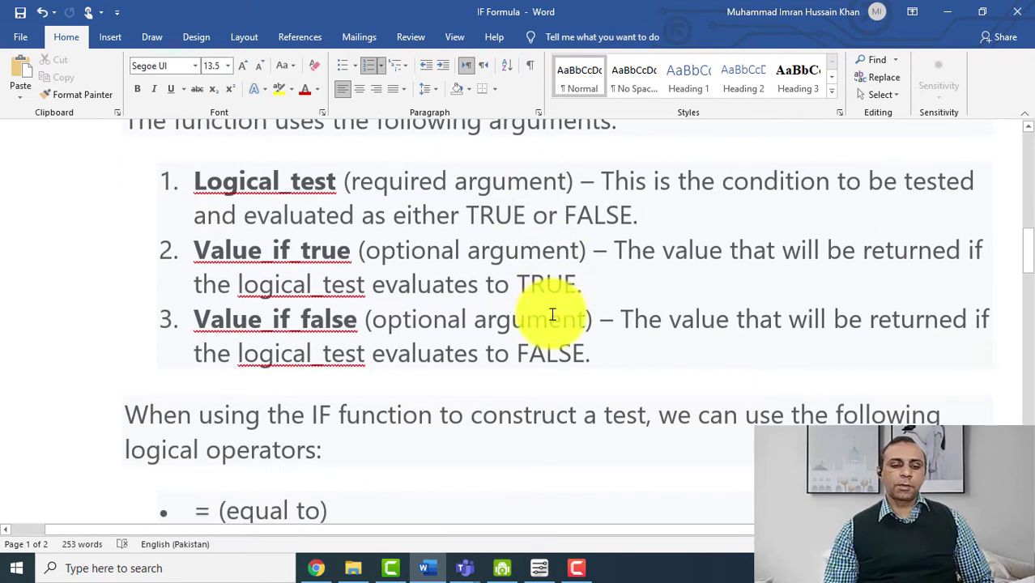
pyautogui.scroll(-4, 552, 315)
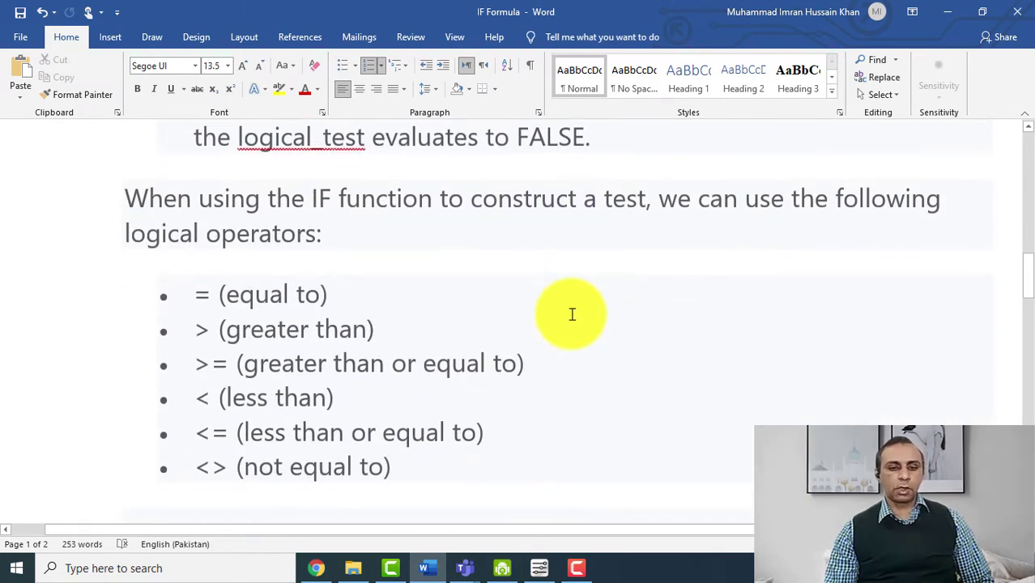
pyautogui.scroll(-1, 572, 315)
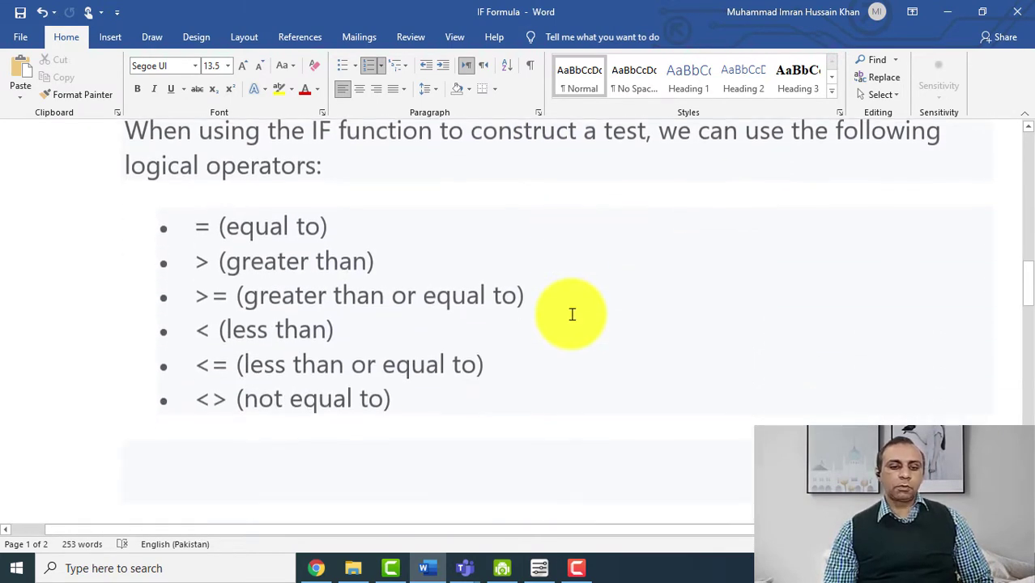
pyautogui.moveTo(334, 226); pyautogui.dragTo(214, 228)
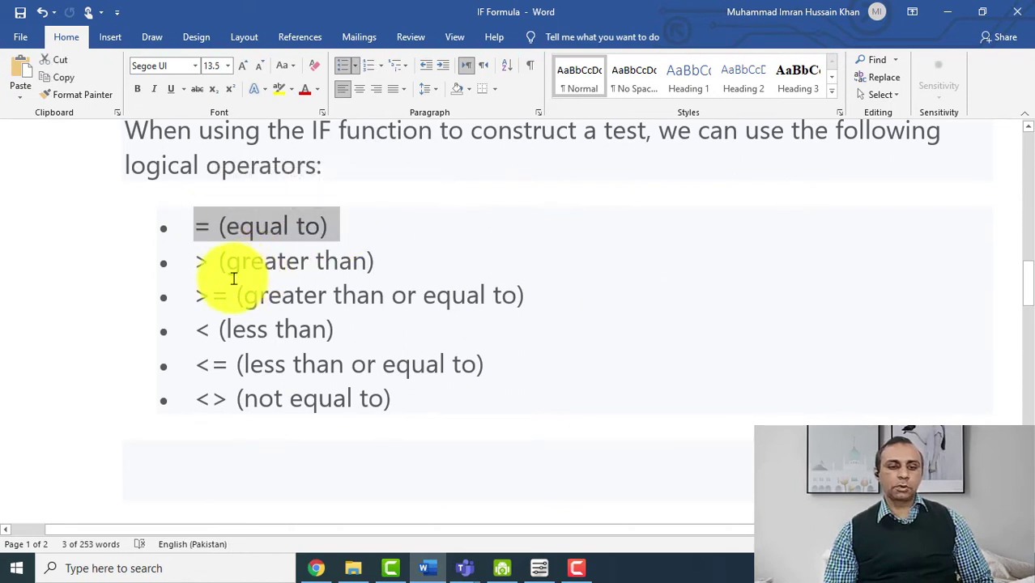
pyautogui.moveTo(213, 264); pyautogui.dragTo(288, 268)
pyautogui.click(244, 310)
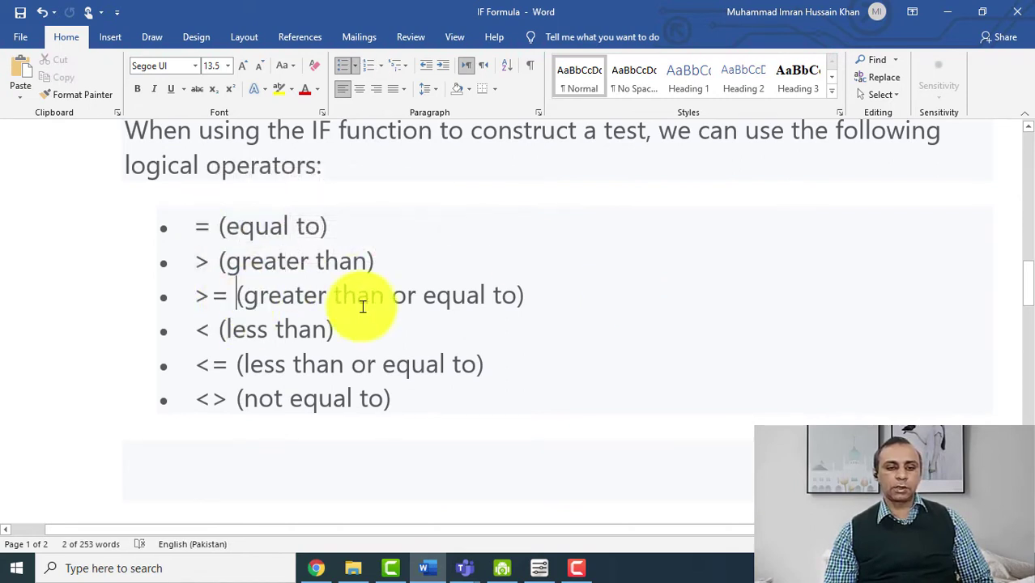
pyautogui.moveTo(531, 297); pyautogui.dragTo(212, 296)
pyautogui.moveTo(345, 332); pyautogui.dragTo(220, 332)
pyautogui.click(209, 364)
pyautogui.click(375, 363)
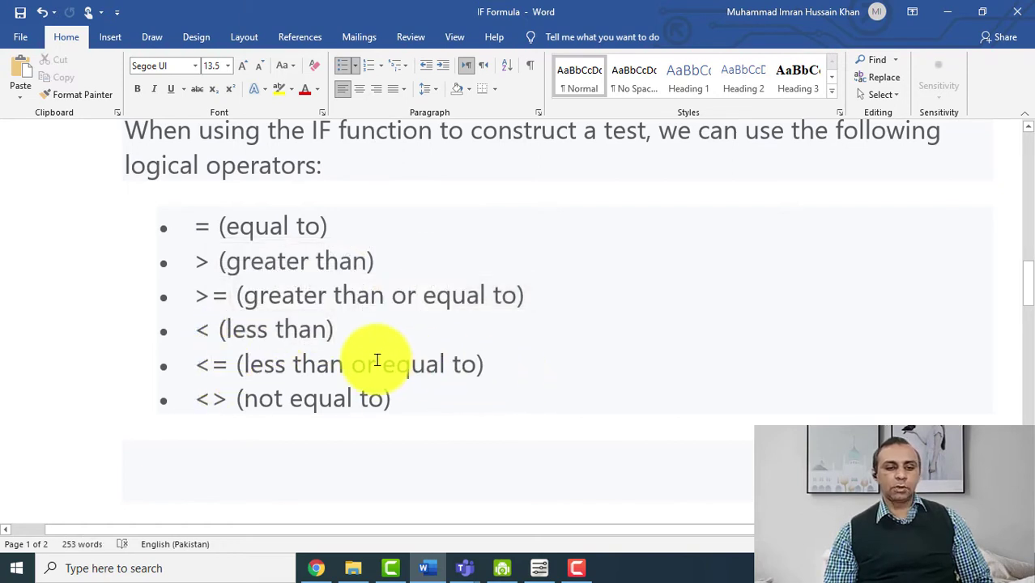
pyautogui.moveTo(199, 398); pyautogui.dragTo(232, 399)
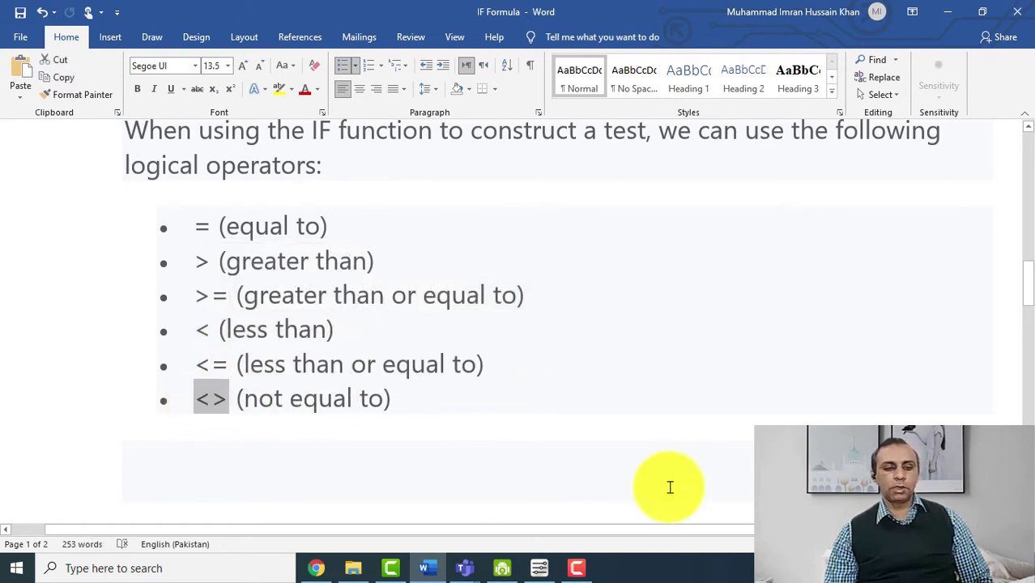
# Examine the nested IF formula beneath the Nested IF statements heading, from its first condition to its closing parentheses
pyautogui.scroll(2, 254, 416)
pyautogui.scroll(-6, 707, 430)
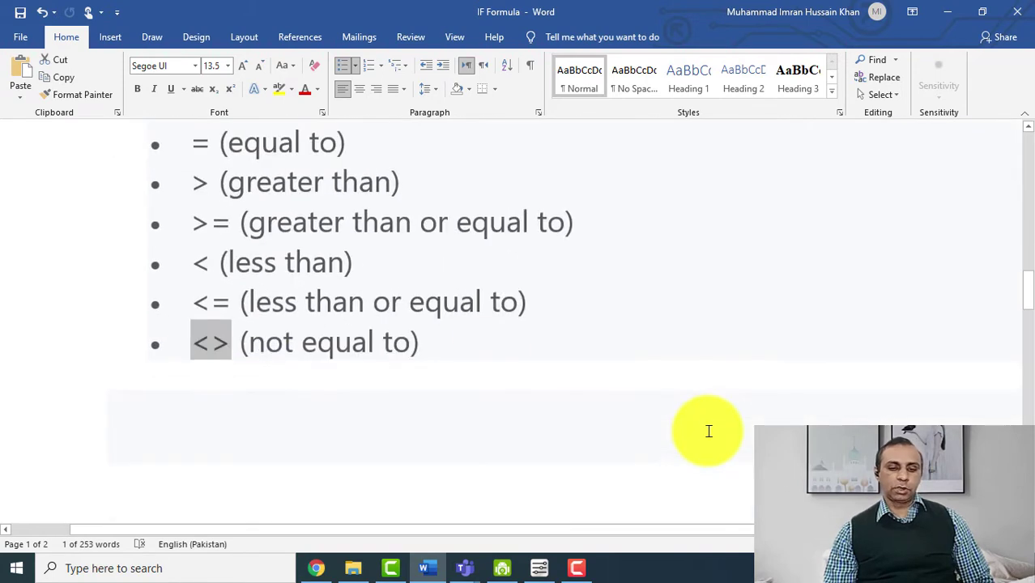
pyautogui.scroll(-3, 449, 426)
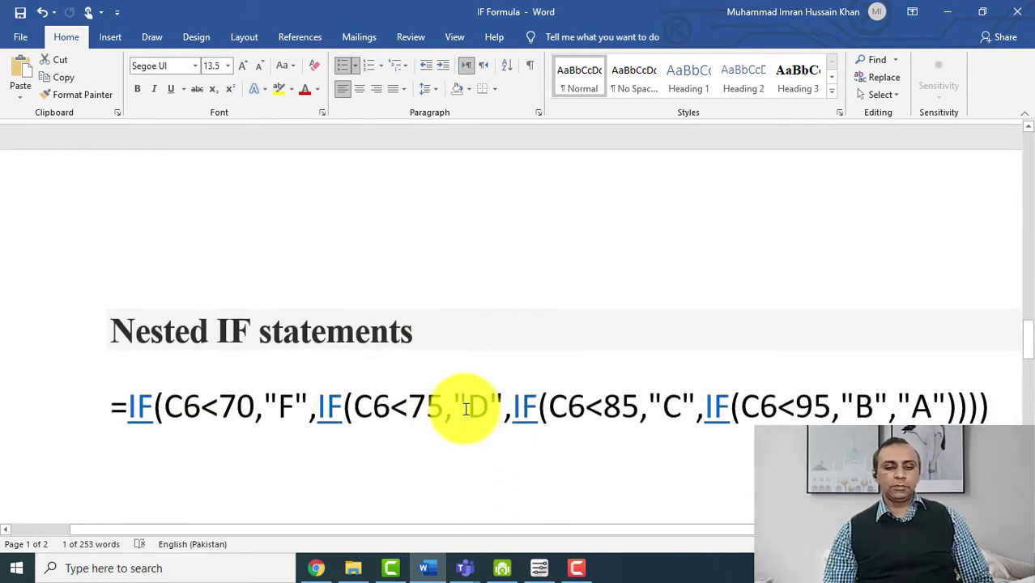
pyautogui.click(457, 324)
pyautogui.click(359, 402)
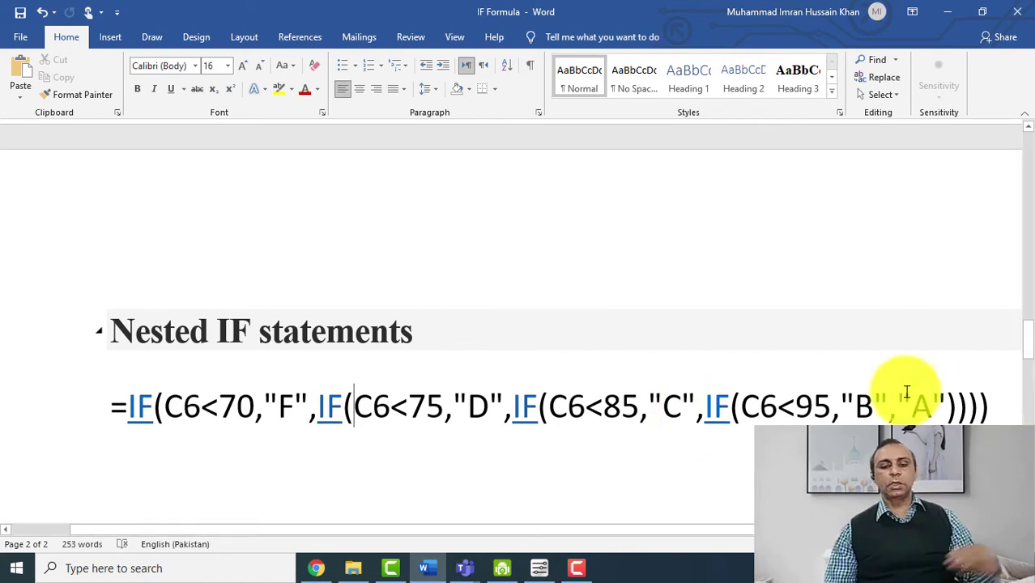
pyautogui.click(987, 408)
pyautogui.scroll(-3, 693, 404)
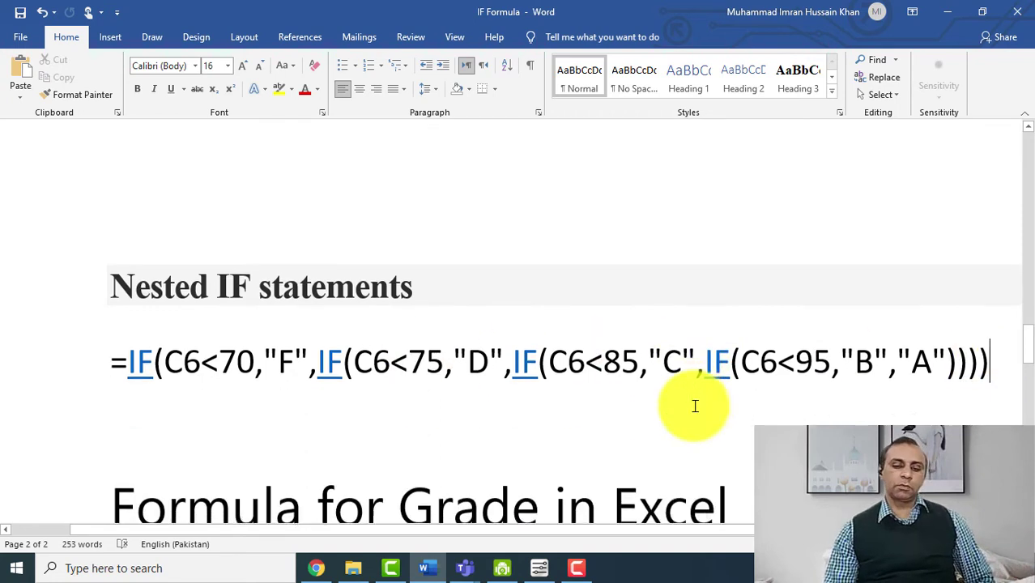
pyautogui.scroll(-1, 447, 326)
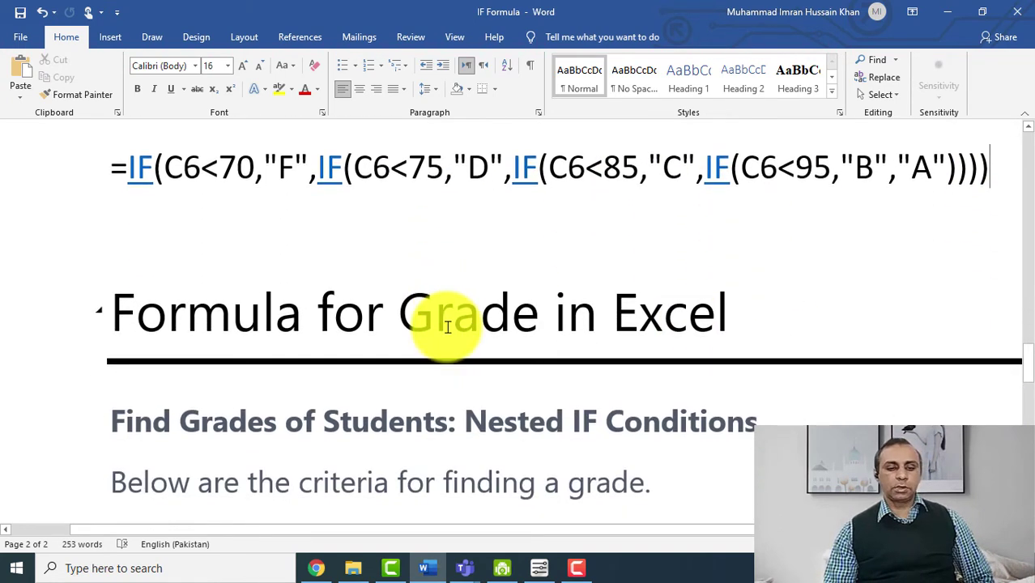
pyautogui.scroll(3, 526, 282)
pyautogui.moveTo(116, 262); pyautogui.dragTo(996, 332)
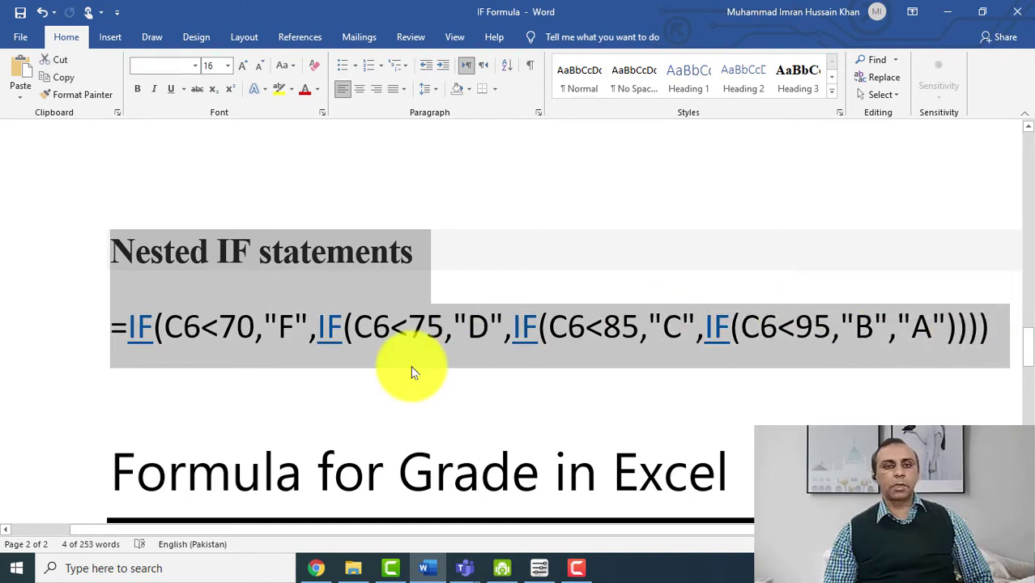
# Read the Formula for Grade in Excel heading and the introduction to finding student grades with nested IF conditions
pyautogui.scroll(-2, 413, 371)
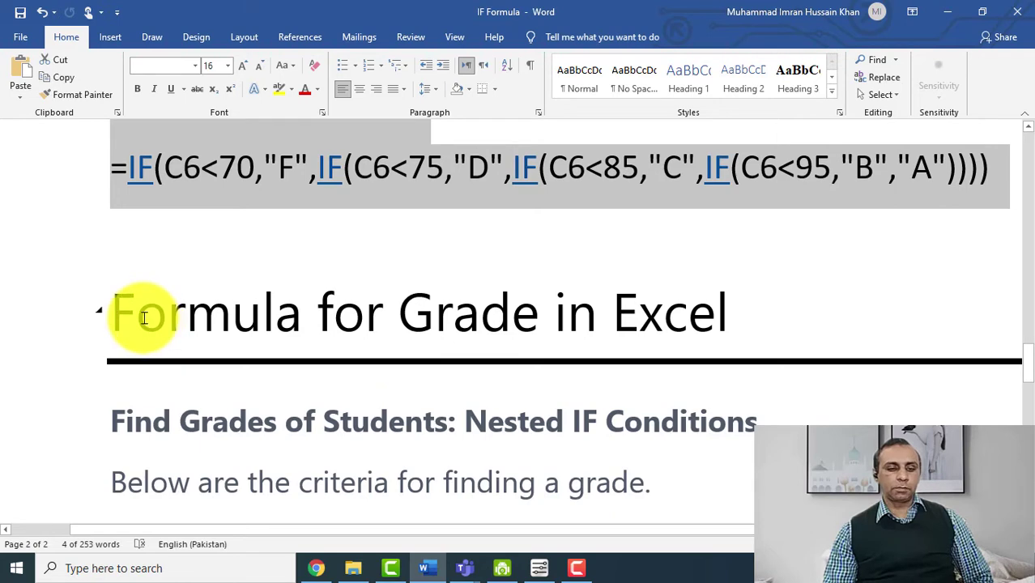
pyautogui.click(69, 320)
pyautogui.click(550, 171)
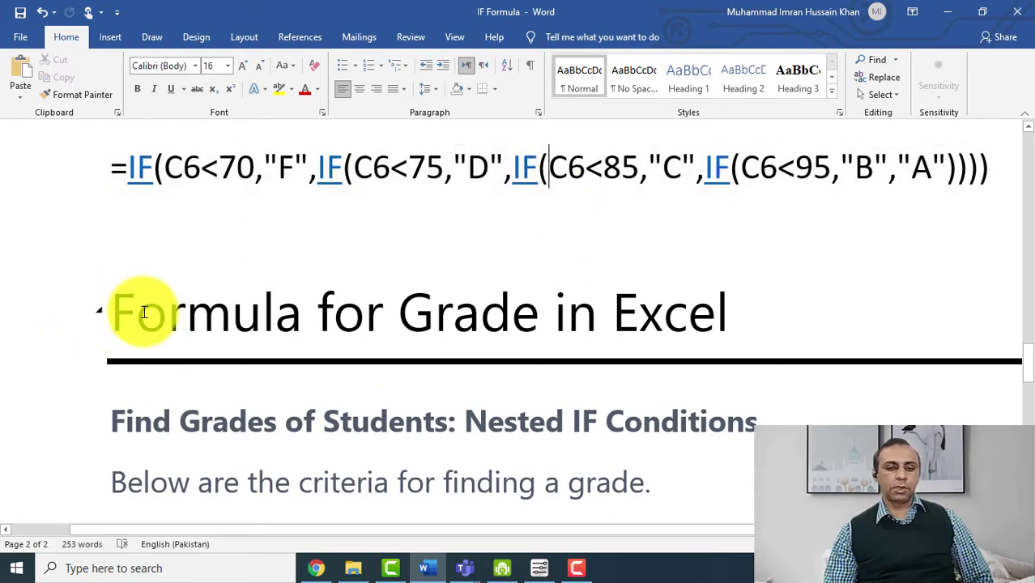
pyautogui.moveTo(143, 311); pyautogui.dragTo(589, 397)
pyautogui.scroll(-1, 583, 410)
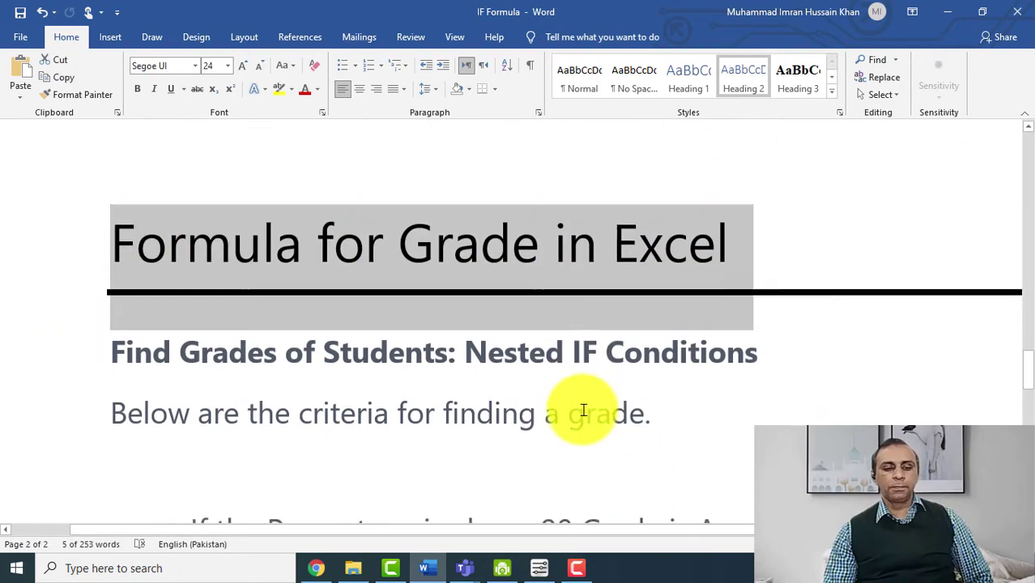
pyautogui.scroll(-1, 583, 410)
pyautogui.click(662, 336)
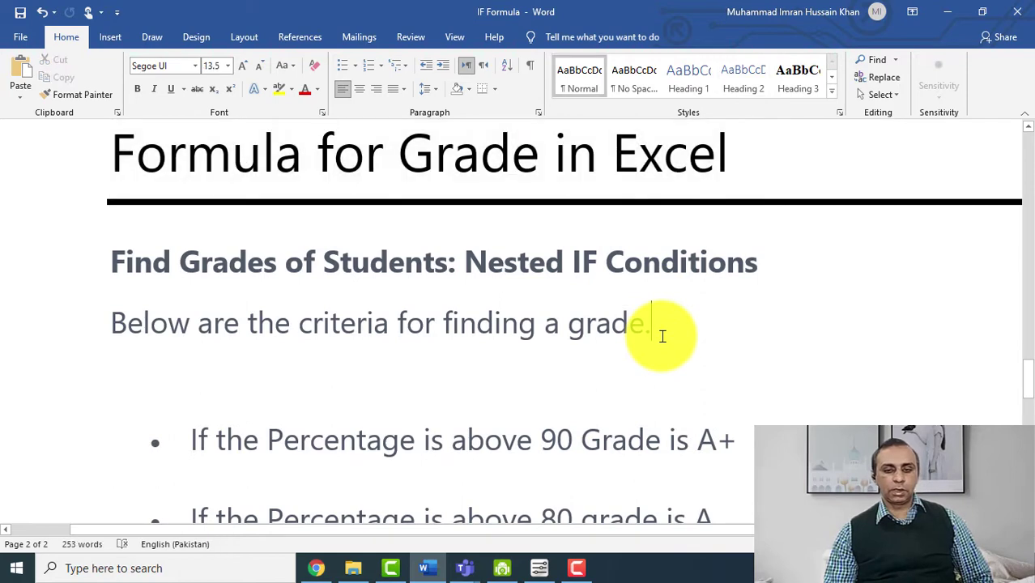
# Examine the first grade criterion in the bulleted list, checking its percentage threshold of 90 and its grade A+
pyautogui.scroll(-2, 661, 336)
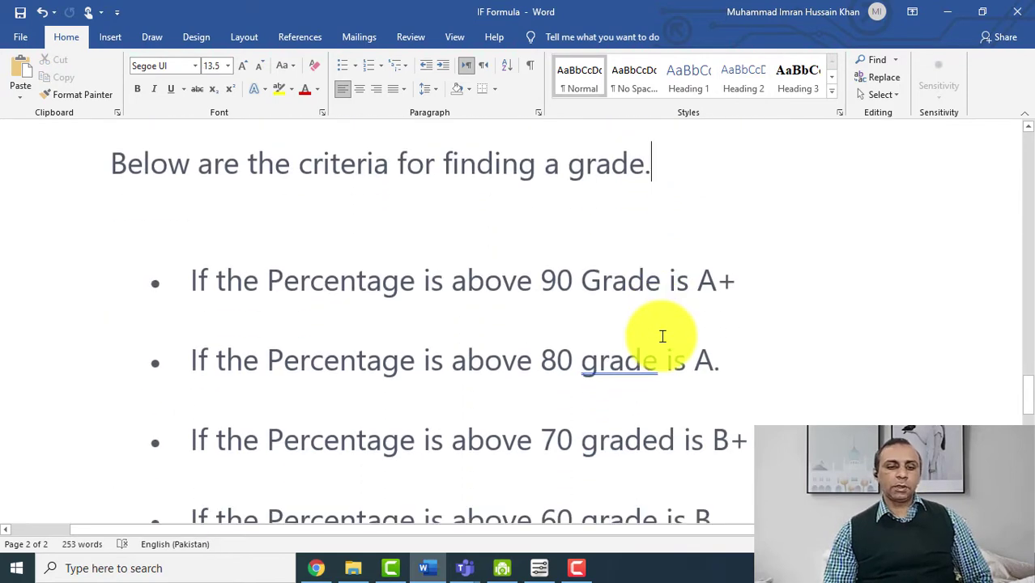
pyautogui.scroll(-1, 661, 336)
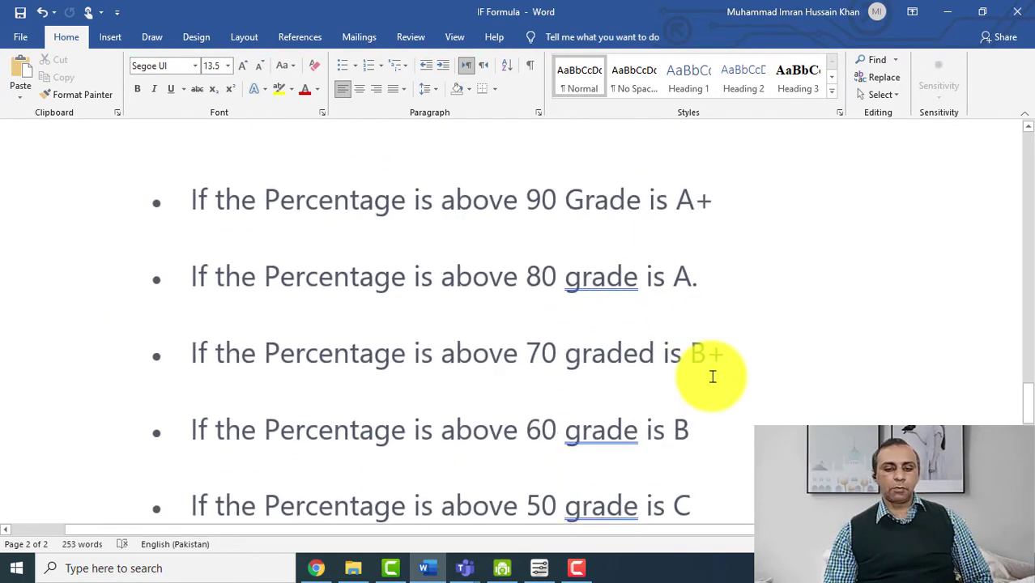
pyautogui.scroll(-1, 713, 376)
pyautogui.scroll(1, 713, 377)
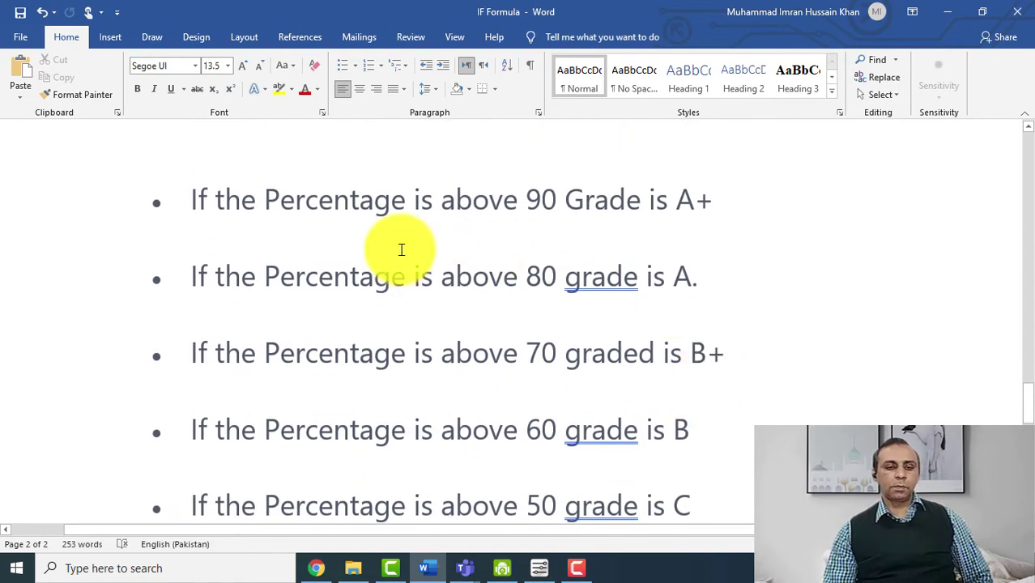
pyautogui.moveTo(405, 200); pyautogui.dragTo(279, 200)
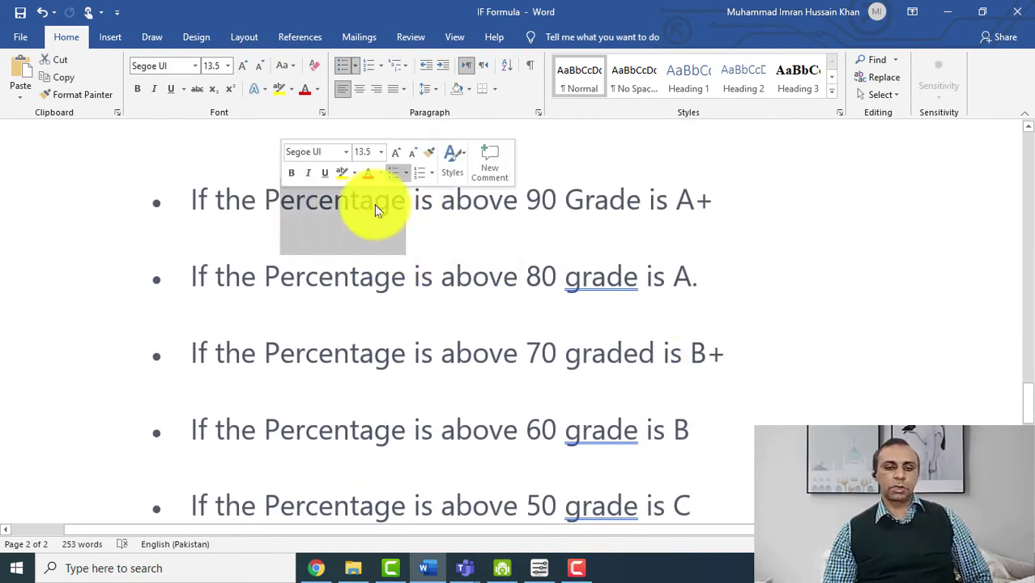
pyautogui.moveTo(525, 203); pyautogui.dragTo(557, 203)
pyautogui.click(706, 215)
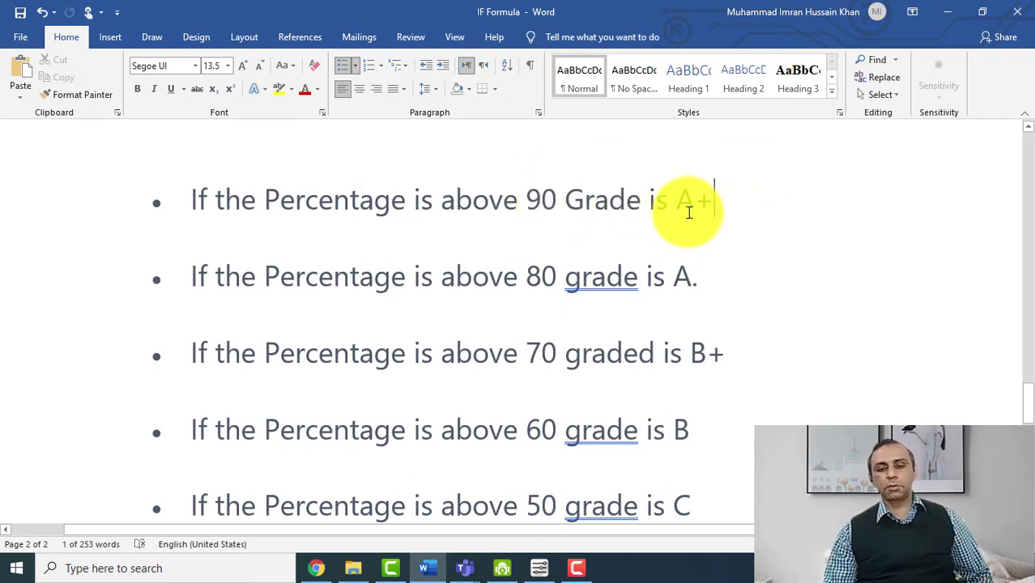
pyautogui.moveTo(689, 212); pyautogui.dragTo(732, 215)
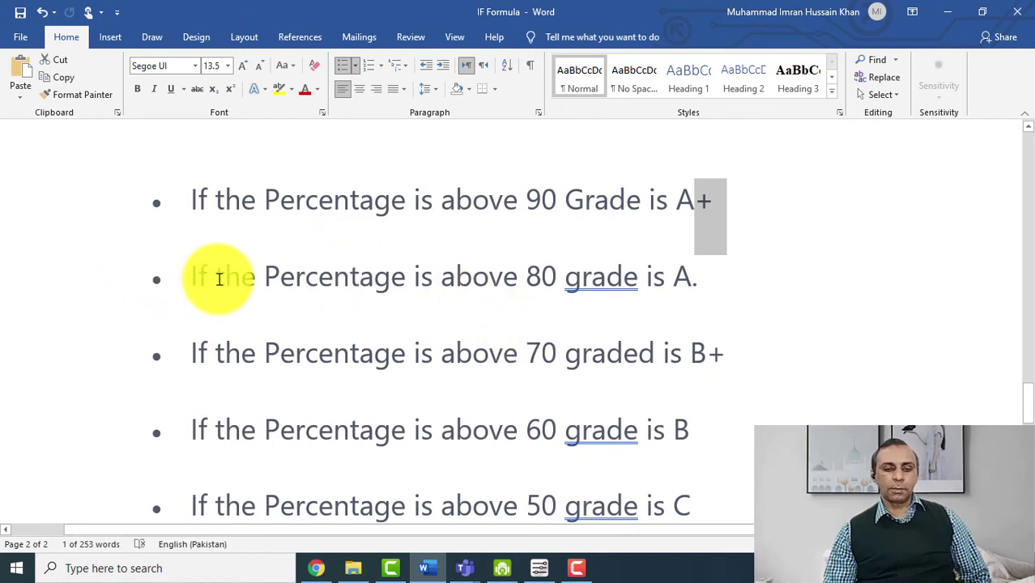
# Correct "graded" to "grade" in the criterion for percentages above 70
pyautogui.click(214, 277)
pyautogui.click(407, 289)
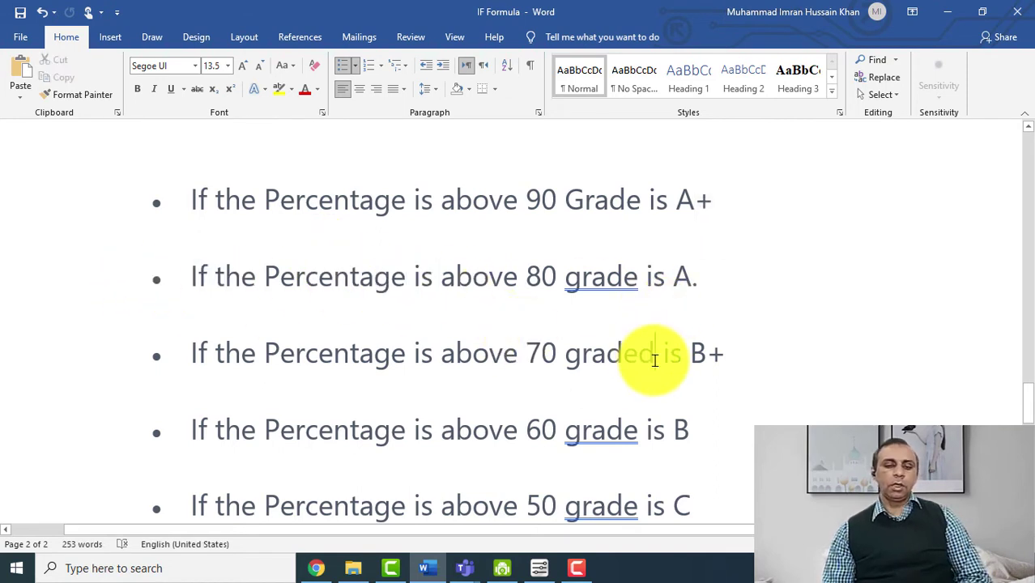
pyautogui.press('BackSpace')
# Read the grade criteria for percentages above 80, 70 and 60, checking the grade assigned to each
pyautogui.click(580, 277)
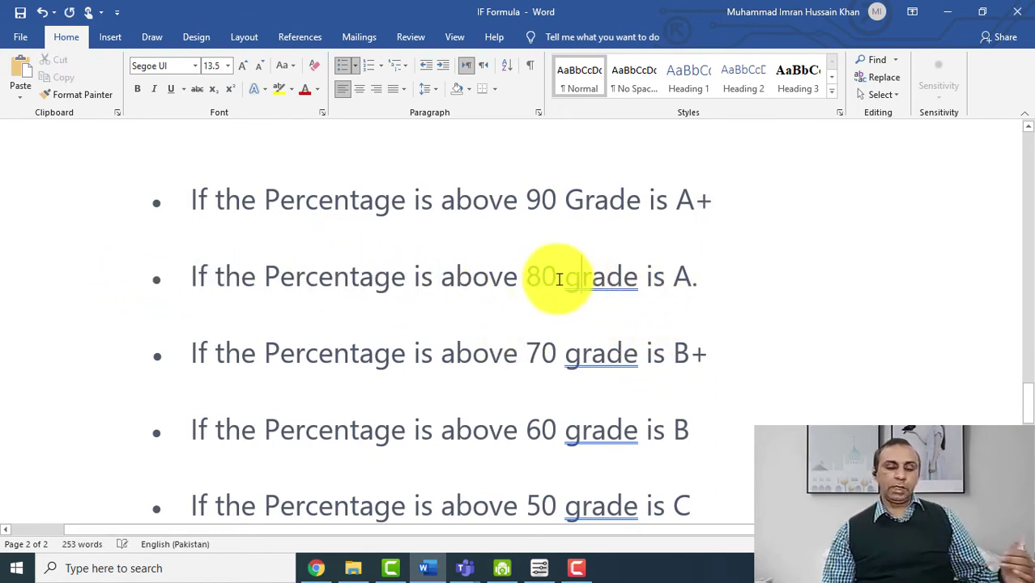
pyautogui.moveTo(682, 278); pyautogui.dragTo(585, 328)
pyautogui.scroll(-1, 579, 315)
pyautogui.click(554, 249)
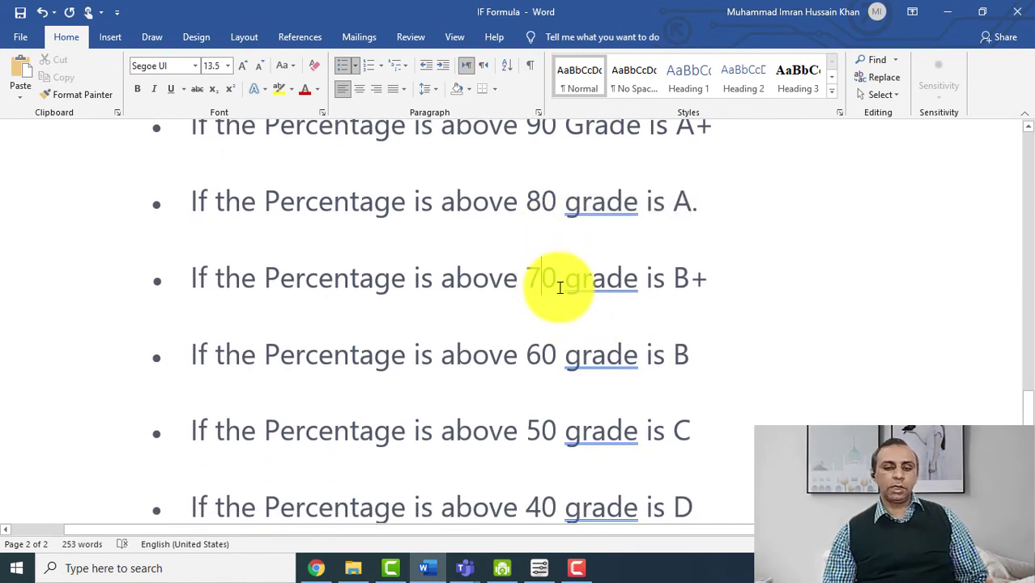
pyautogui.moveTo(724, 288); pyautogui.dragTo(646, 279)
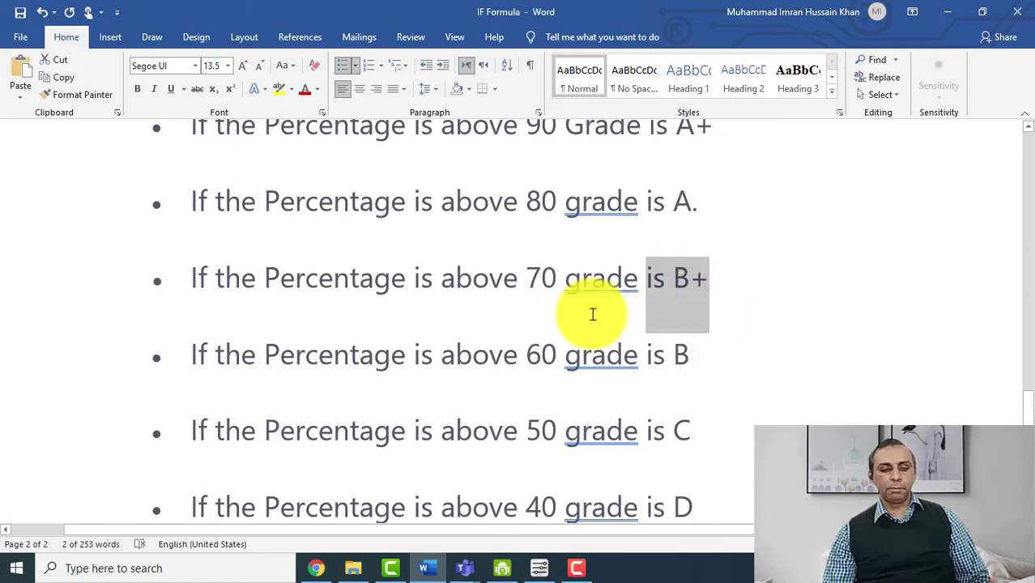
pyautogui.click(592, 314)
pyautogui.click(640, 354)
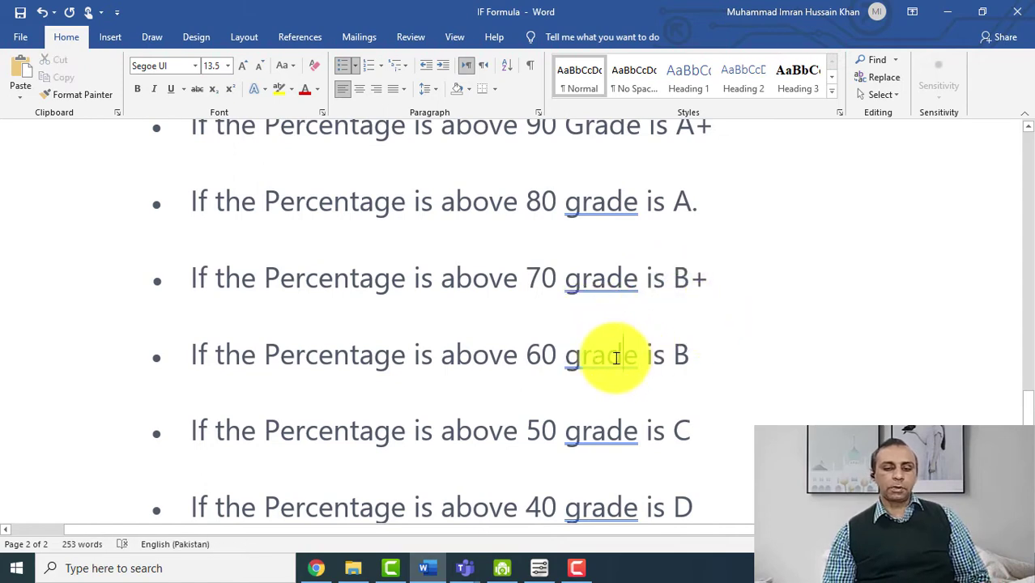
pyautogui.moveTo(556, 357); pyautogui.dragTo(543, 348)
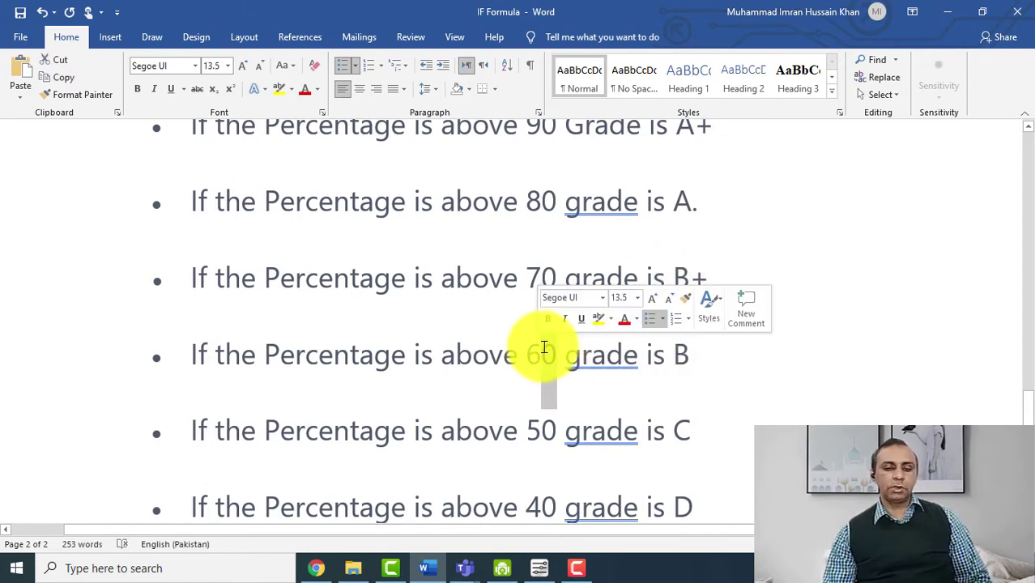
pyautogui.click(689, 362)
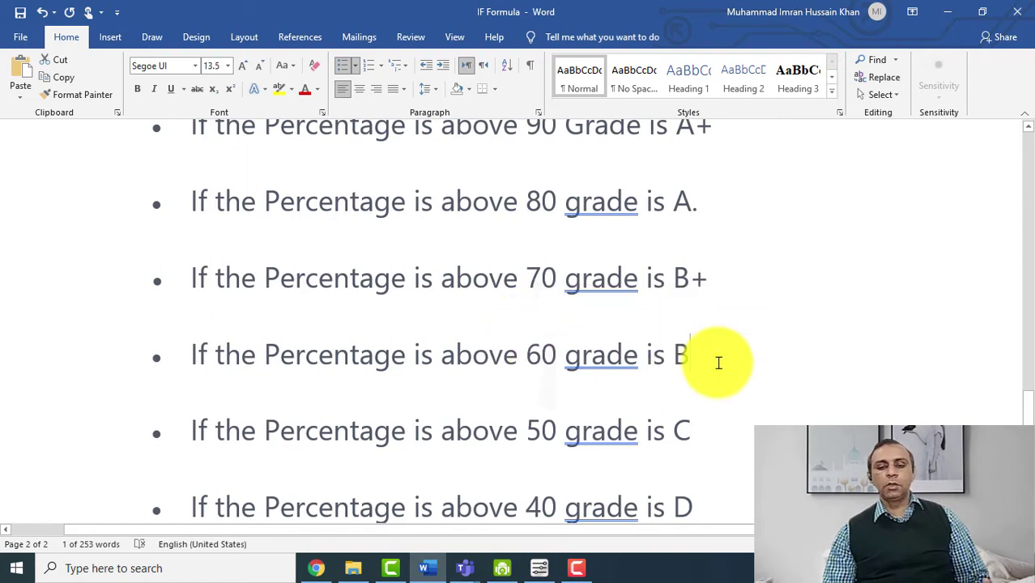
# Read the remaining grade criteria for percentages above 50, above 40 and below 40
pyautogui.scroll(-3, 718, 363)
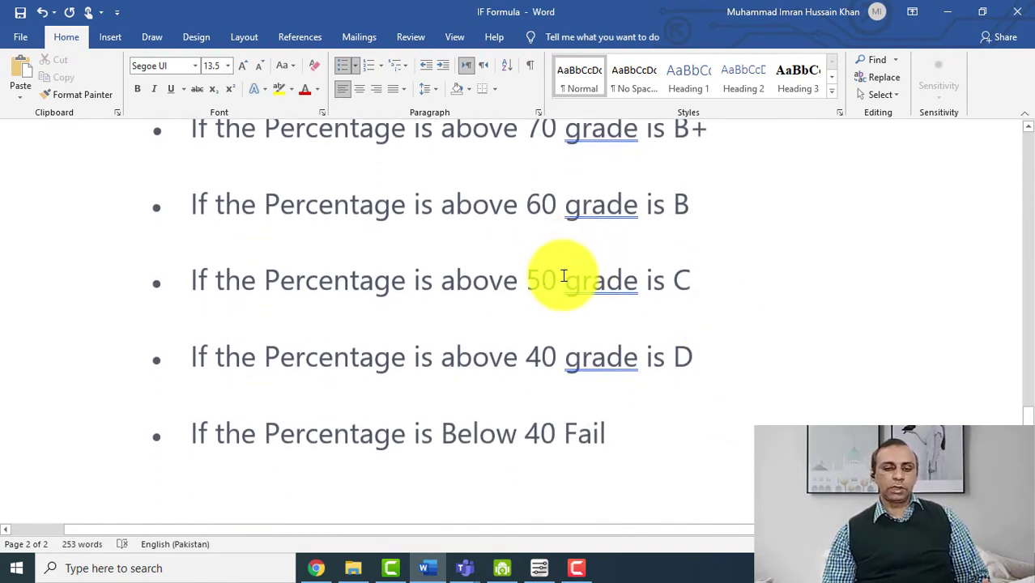
pyautogui.moveTo(693, 280); pyautogui.dragTo(678, 282)
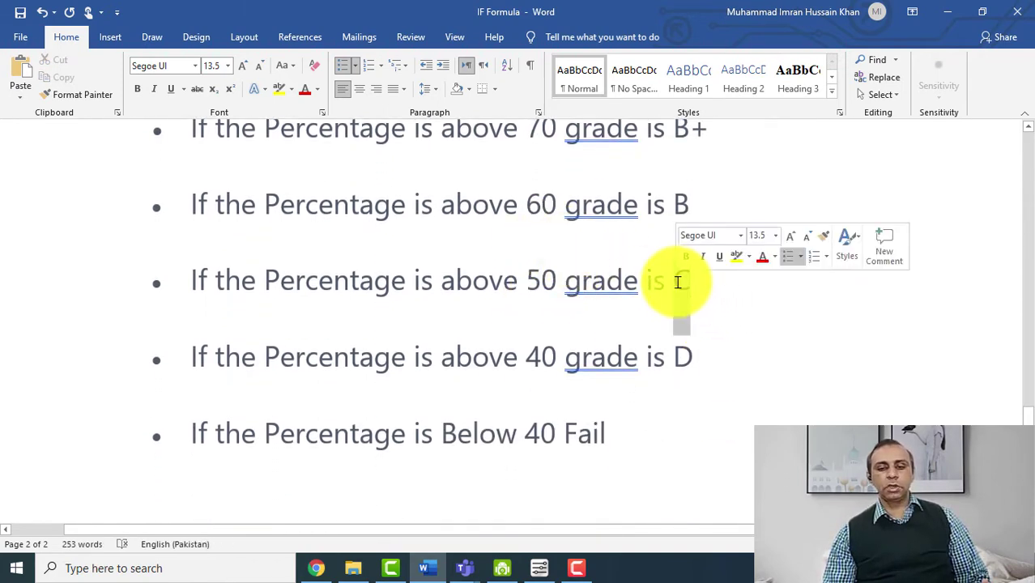
pyautogui.moveTo(555, 350); pyautogui.dragTo(549, 326)
pyautogui.click(703, 356)
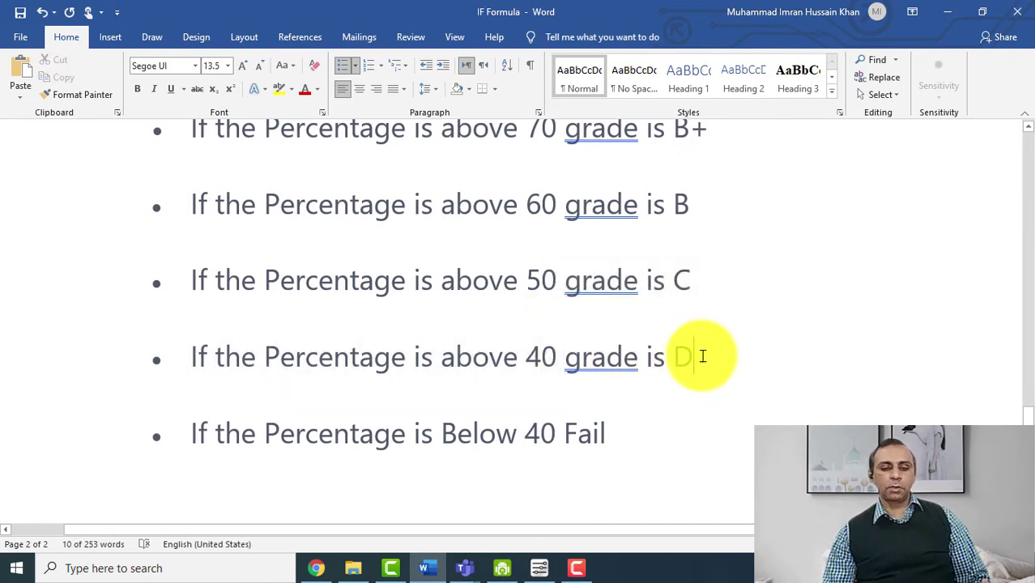
pyautogui.moveTo(702, 356); pyautogui.dragTo(677, 356)
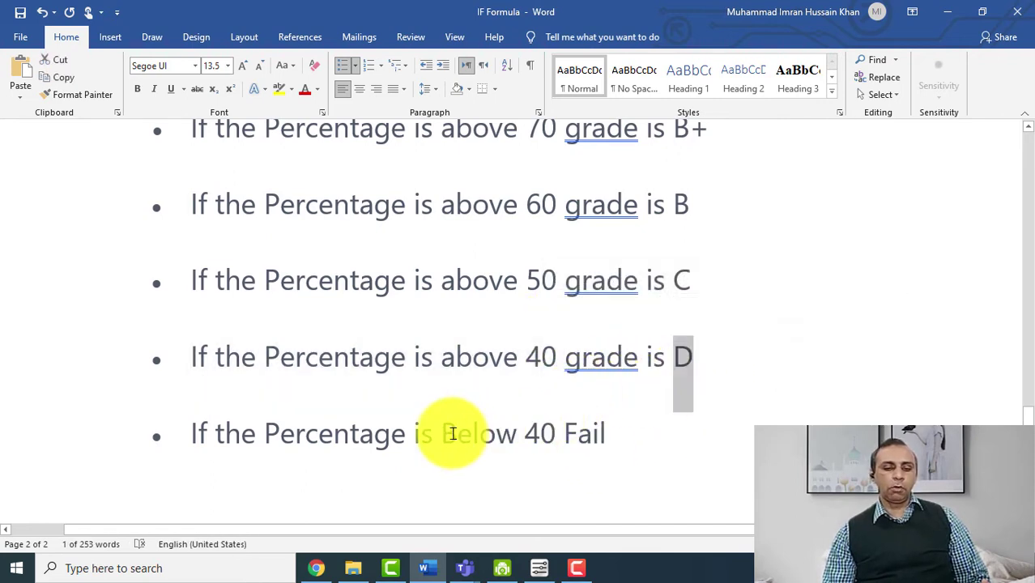
pyautogui.moveTo(452, 433); pyautogui.dragTo(555, 438)
pyautogui.click(662, 453)
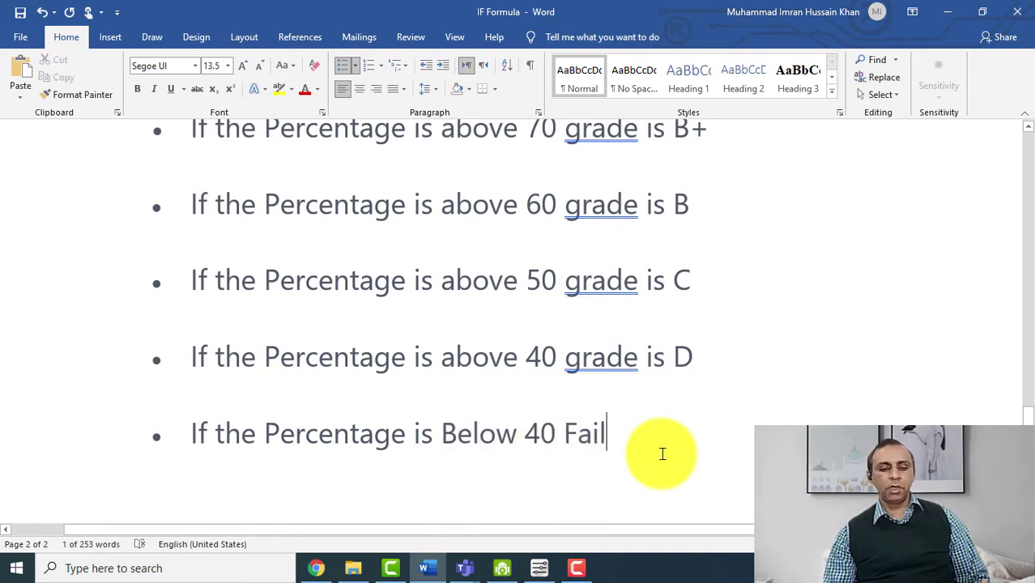
# Select the whole bulleted list of grade criteria, from the percentage above 90 to the percentage below 40
pyautogui.scroll(-4, 661, 454)
pyautogui.scroll(3, 1016, 398)
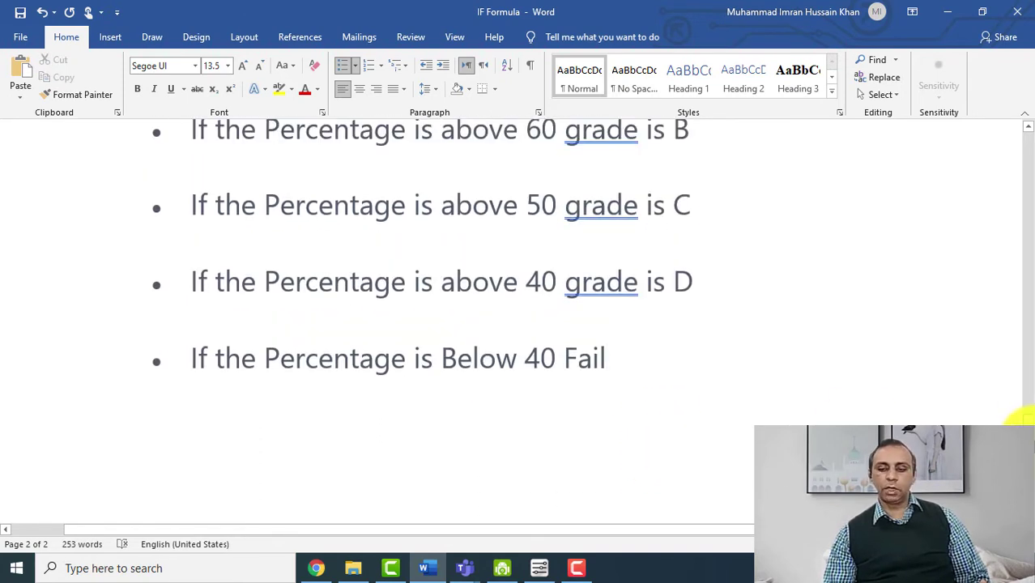
pyautogui.scroll(3, 1019, 416)
pyautogui.scroll(-2, 1019, 411)
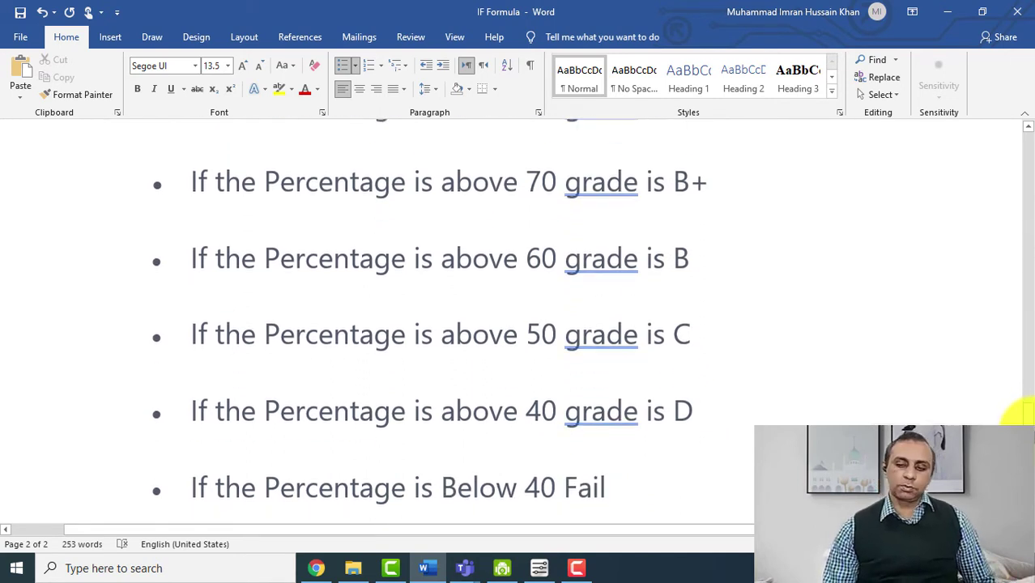
pyautogui.moveTo(1027, 411); pyautogui.dragTo(1025, 416)
pyautogui.scroll(3, 658, 425)
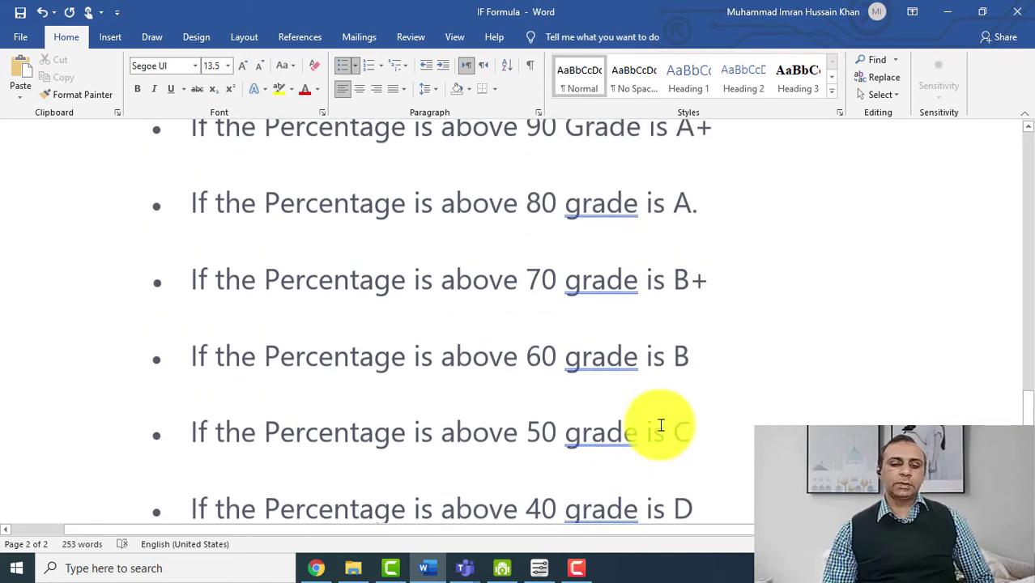
pyautogui.keyDown('shift'); pyautogui.click(195, 143); pyautogui.keyUp('shift')
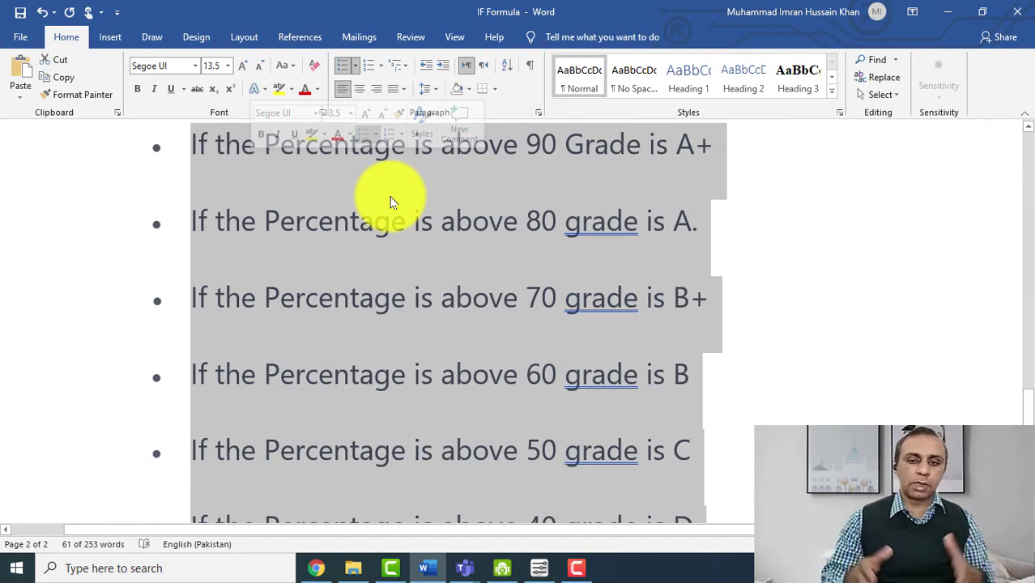
# Deselect the list and reread the Find Grades of Students section from its heading through the last grade criteria
pyautogui.scroll(5, 623, 268)
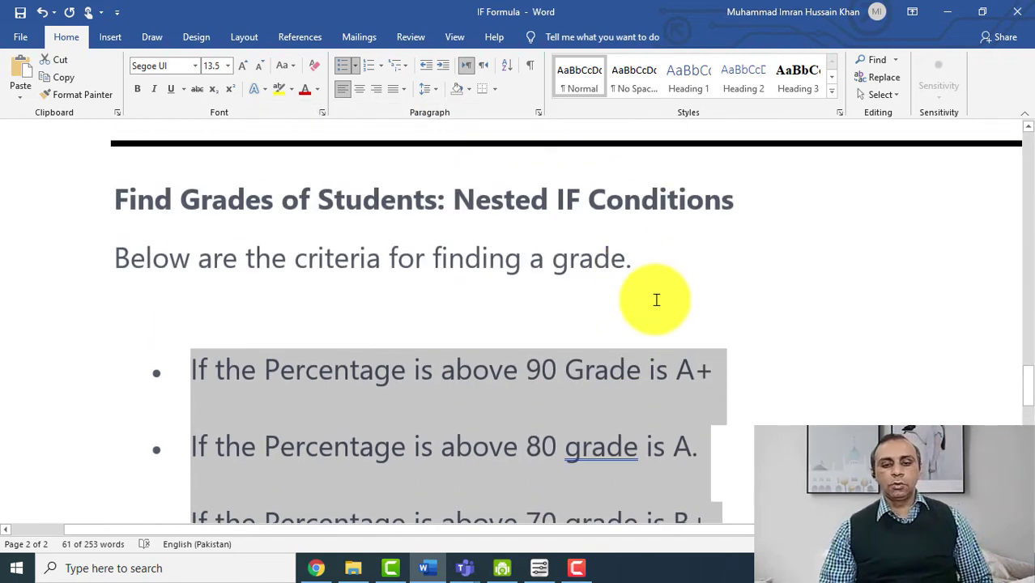
pyautogui.click(658, 299)
pyautogui.scroll(-6, 659, 299)
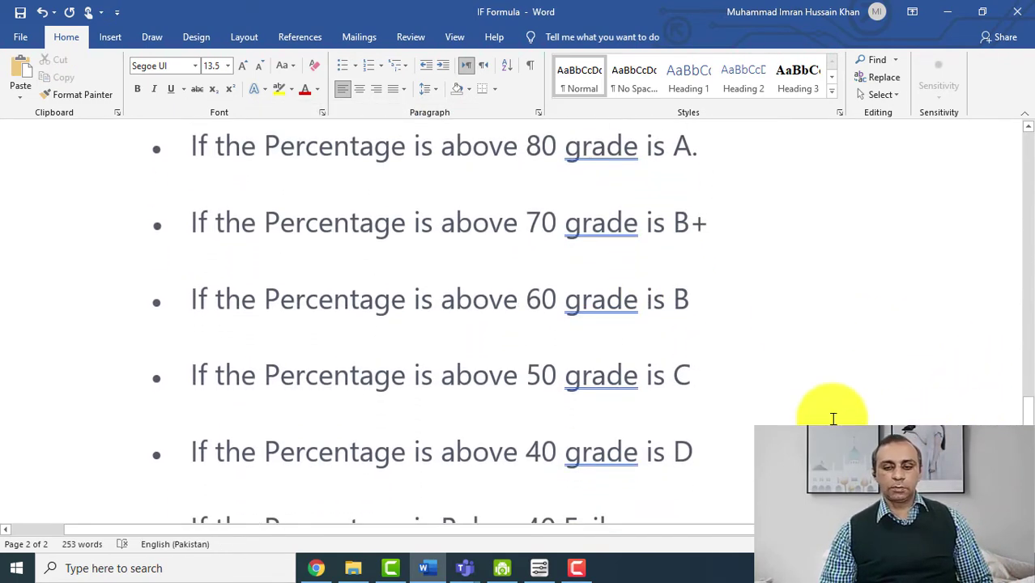
pyautogui.scroll(-2, 832, 417)
pyautogui.scroll(-2, 855, 376)
pyautogui.scroll(3, 856, 378)
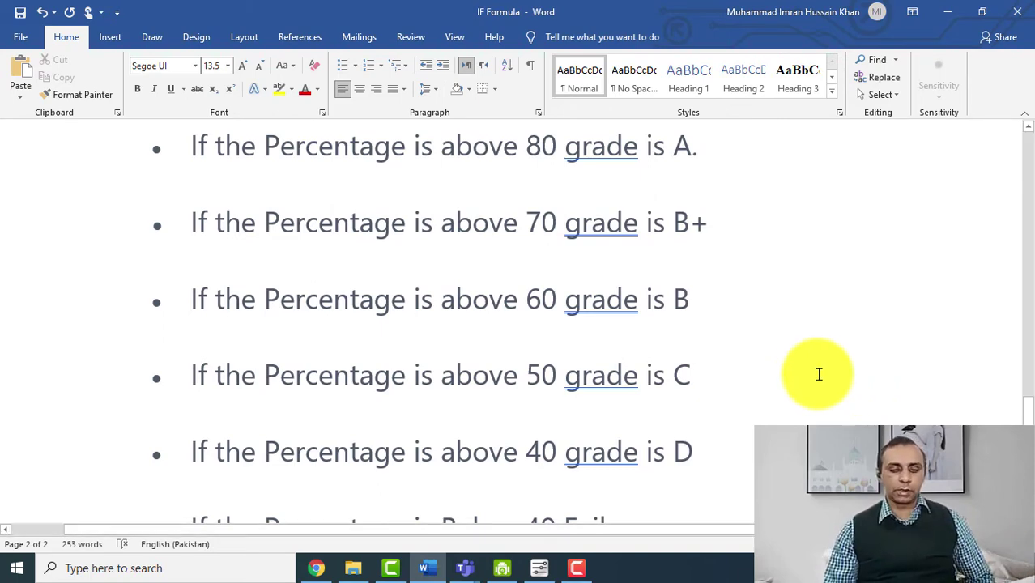
# Switch to Excel and create a new blank workbook
pyautogui.press('super')
pyautogui.write('exc')
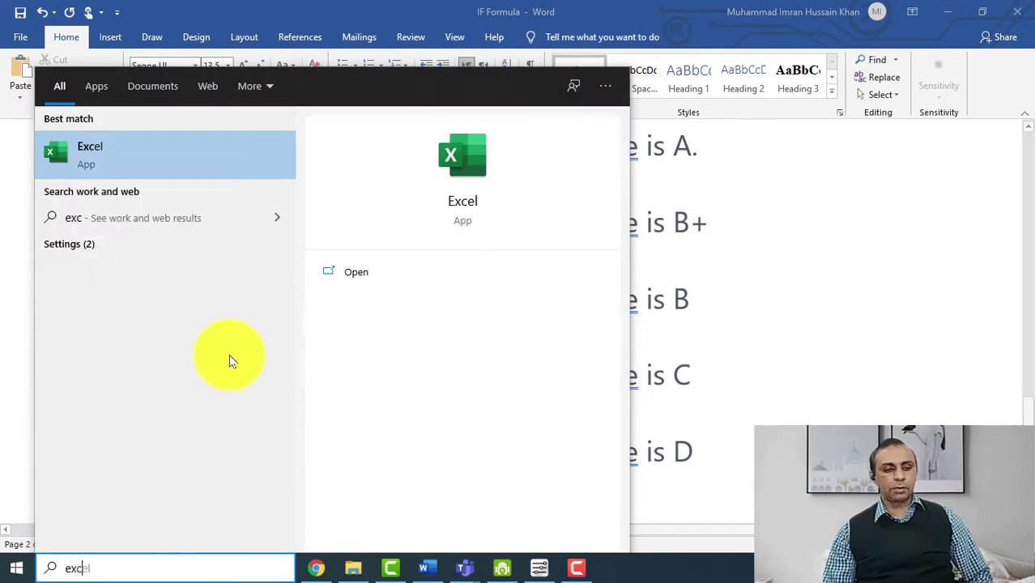
pyautogui.click(146, 160)
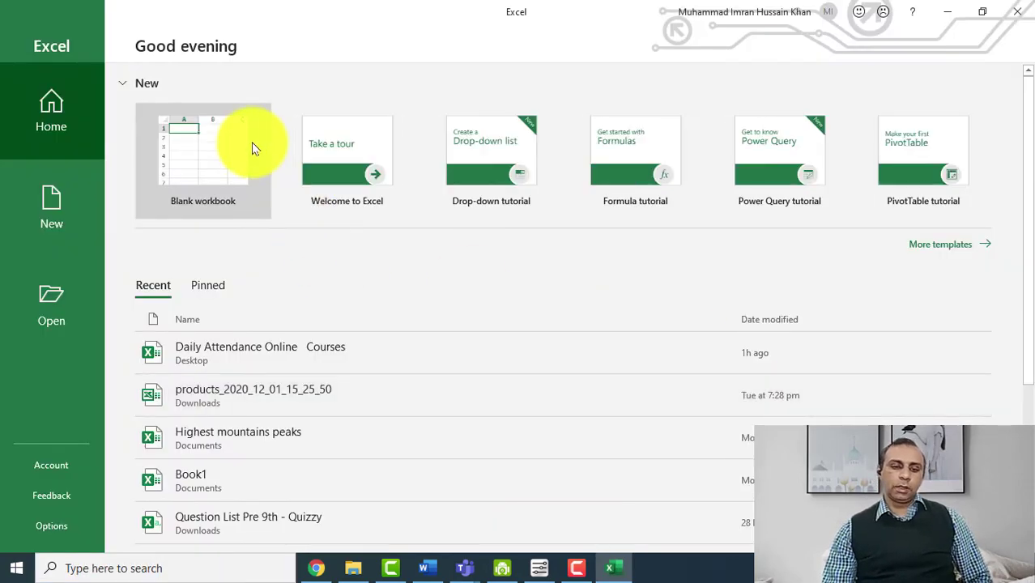
pyautogui.click(252, 148)
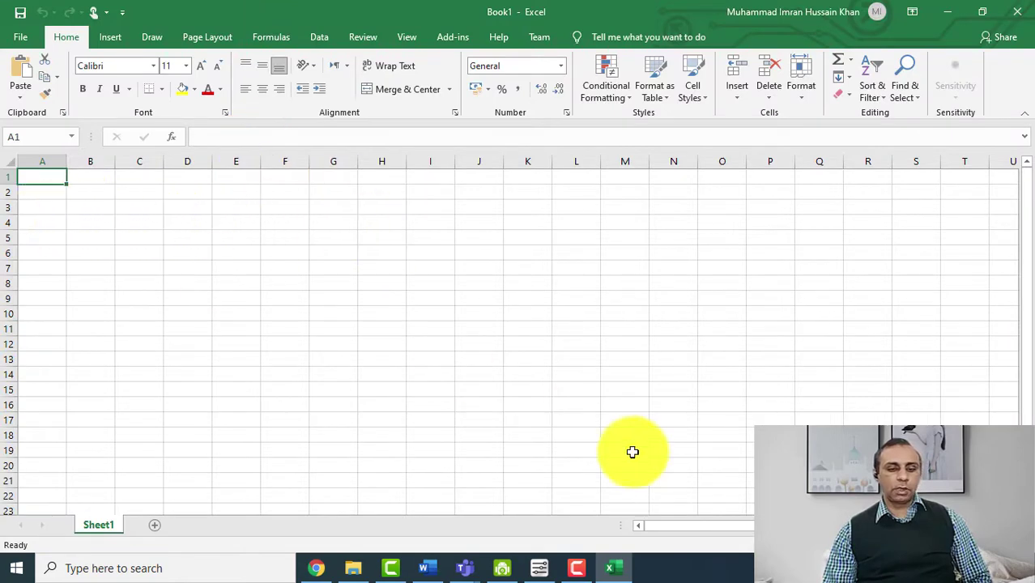
# Increase the font size of columns A through I to 14
pyautogui.click(47, 156)
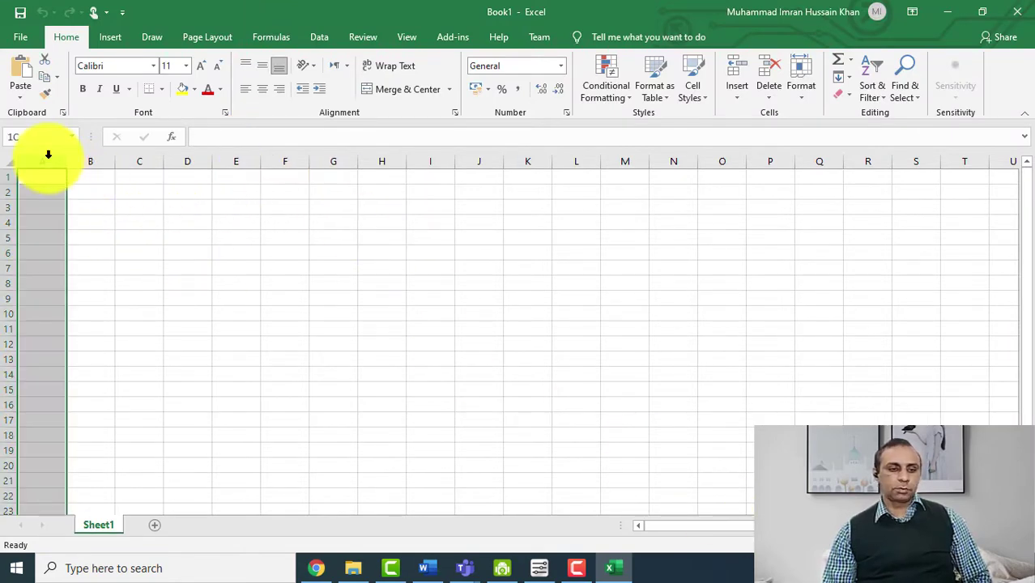
pyautogui.moveTo(48, 154); pyautogui.dragTo(441, 166)
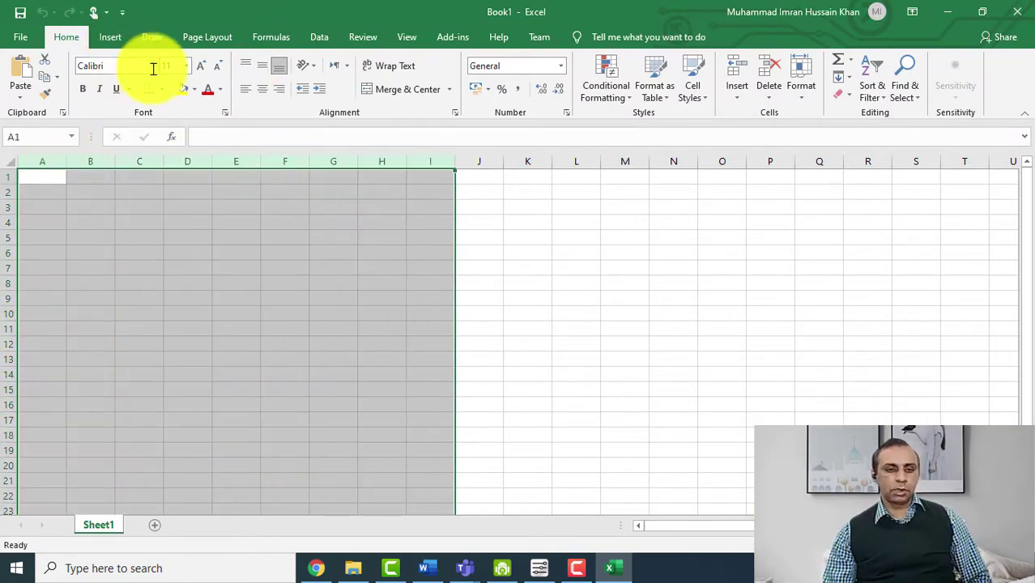
pyautogui.click(202, 65)
pyautogui.click(202, 65)
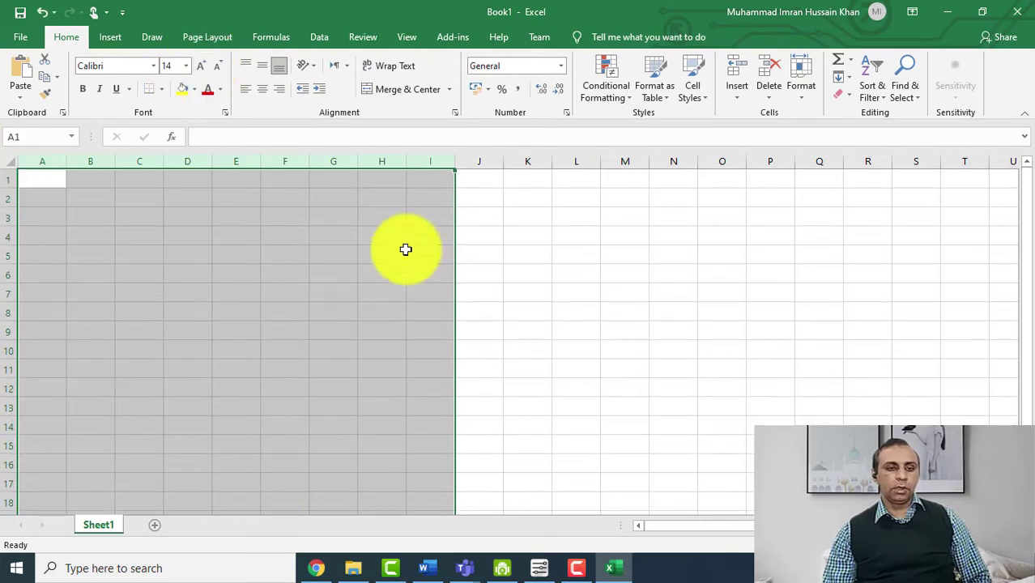
pyautogui.click(405, 249)
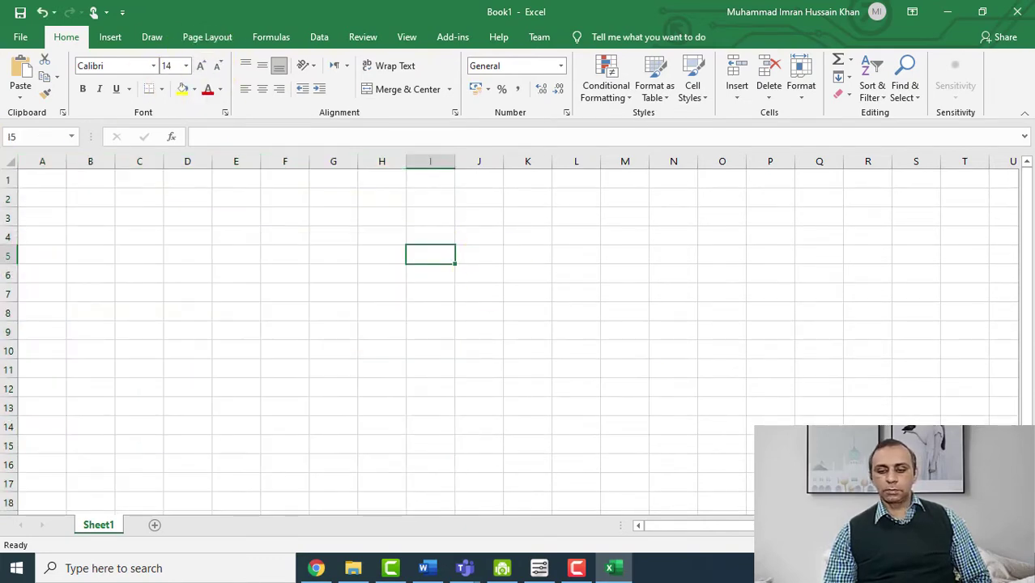
# Enter 0 in cell A1 and 1 in cell A2
pyautogui.scroll(5, 510, 335)
pyautogui.click(102, 206)
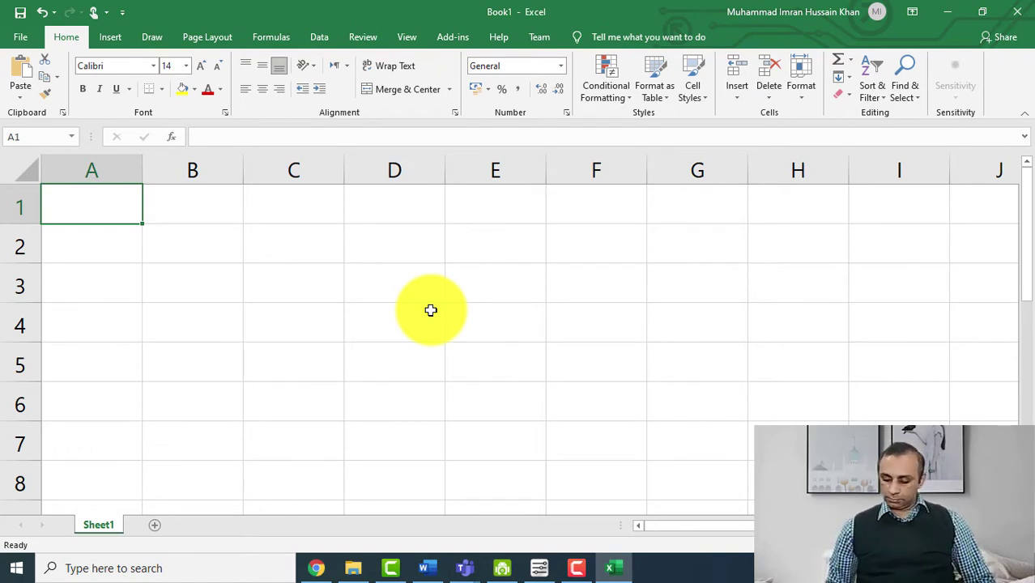
pyautogui.write('0')
pyautogui.press('Return')
pyautogui.write('1')
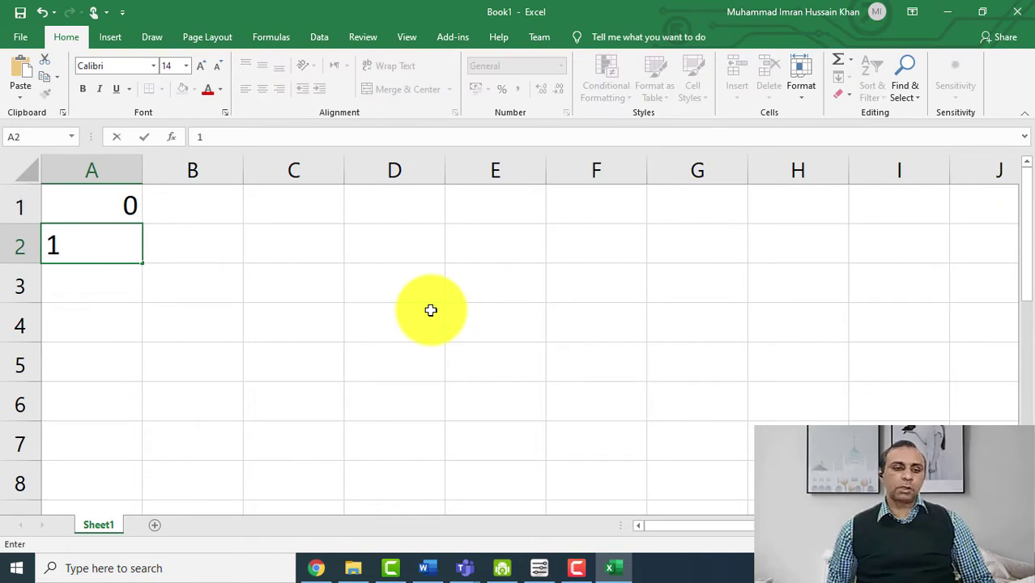
pyautogui.press('Return')
# Start an IF formula in cell B1 that tests whether A1 equals "0" and returns "Yes" if true
pyautogui.press('Up')
pyautogui.press('Up')
pyautogui.press('Right')
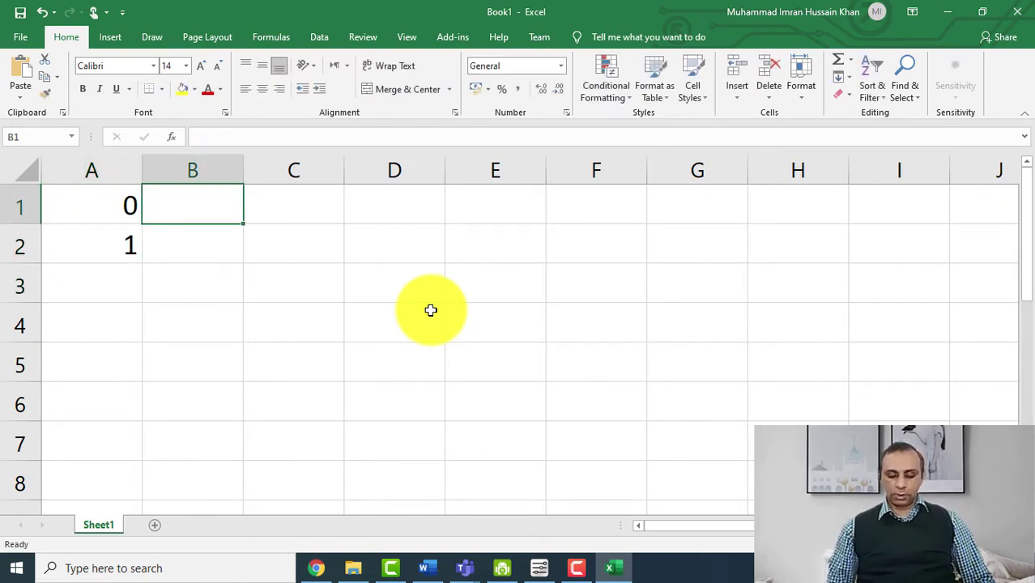
pyautogui.write('=if')
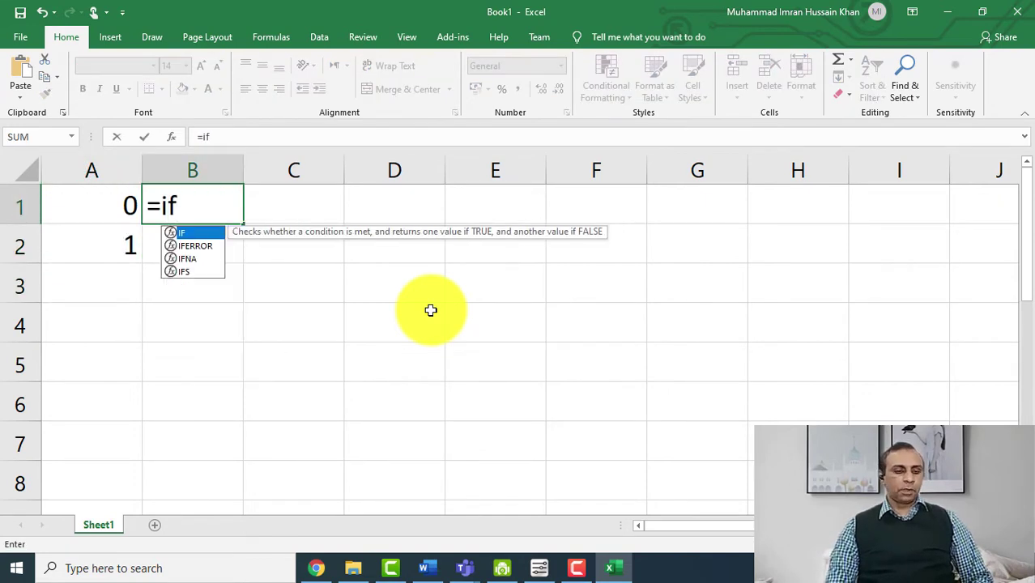
pyautogui.write('(a1')
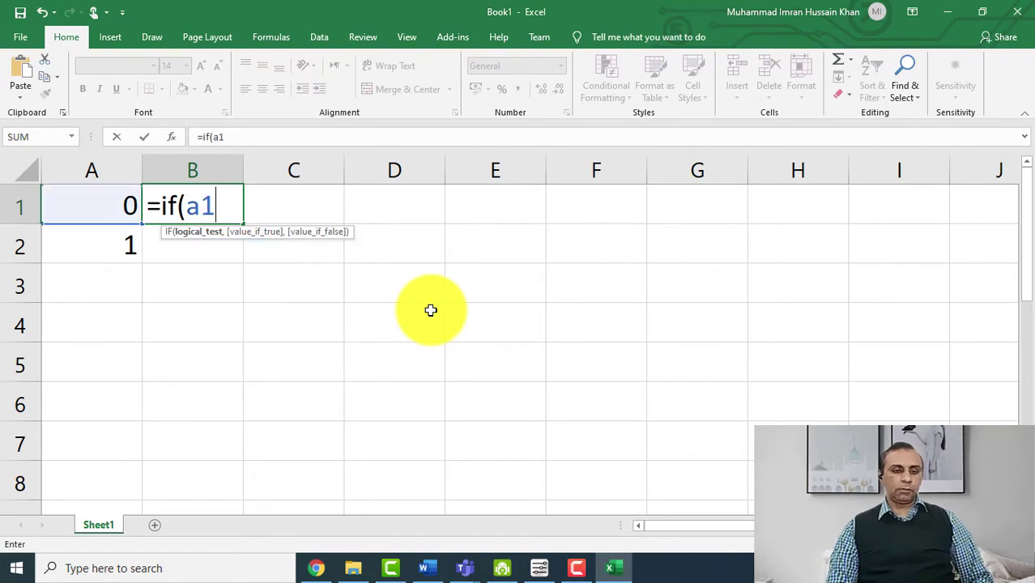
pyautogui.write('=')
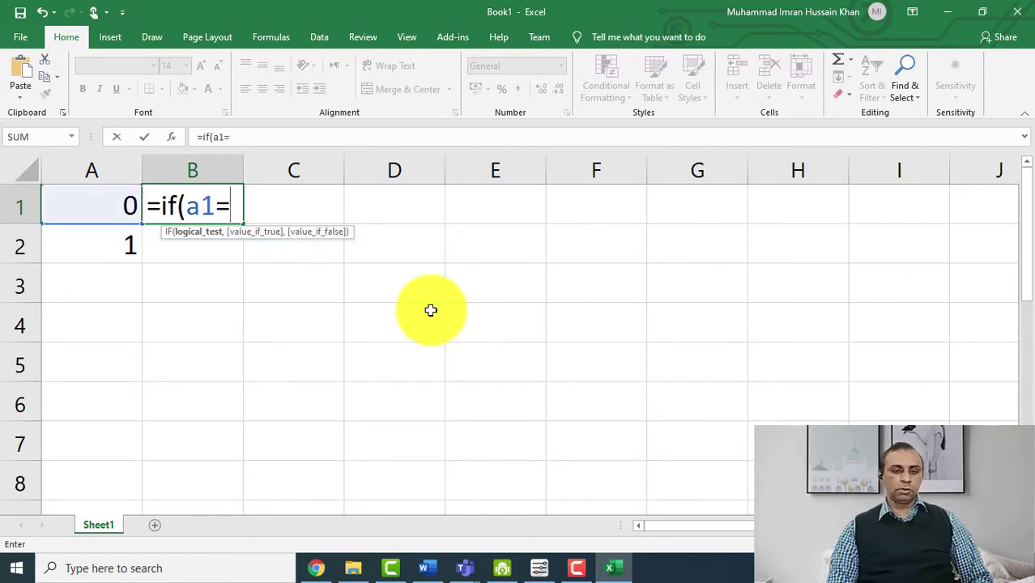
pyautogui.write('"0",')
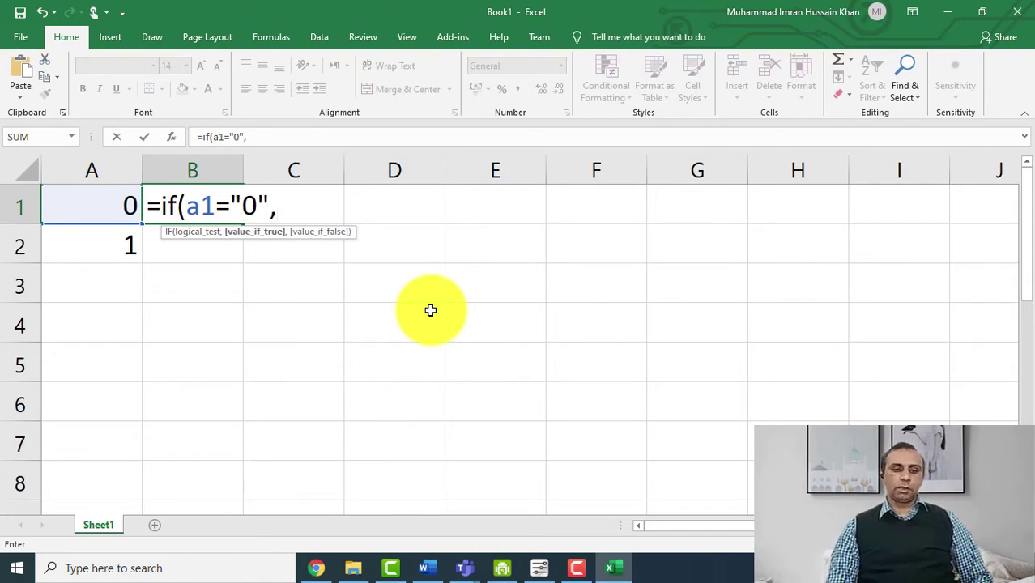
pyautogui.write('"Yes')
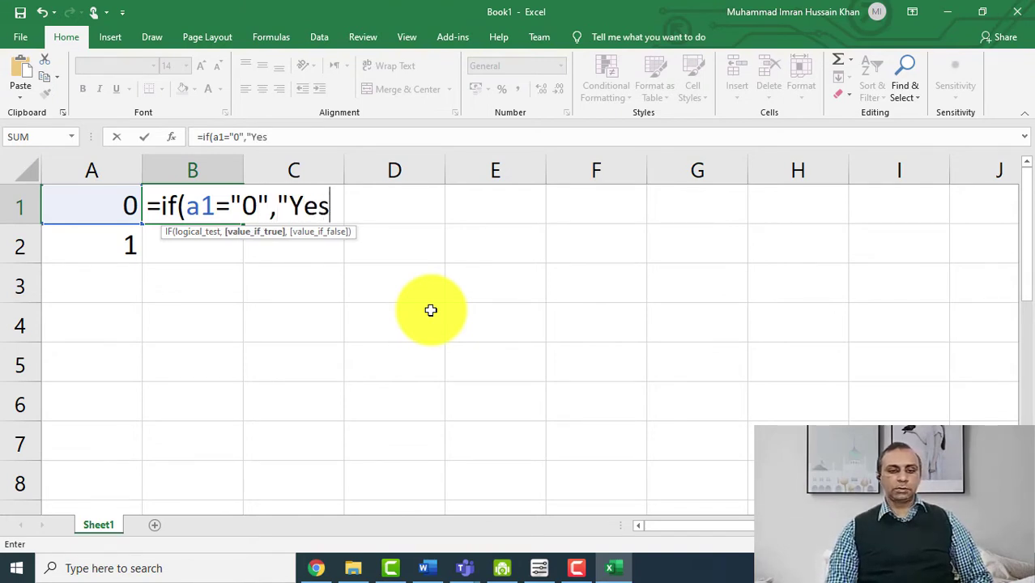
pyautogui.write('",')
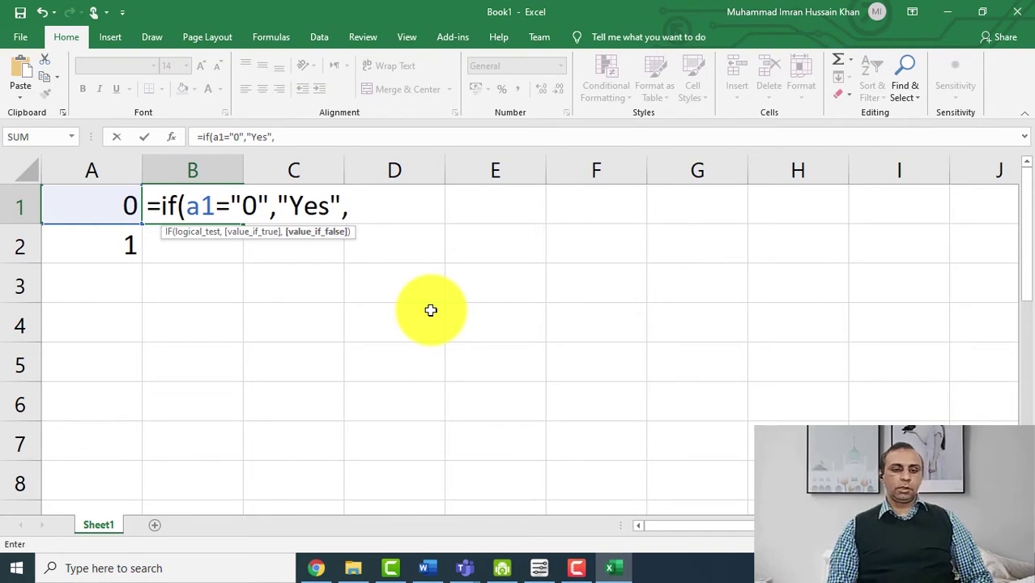
pyautogui.write('if')
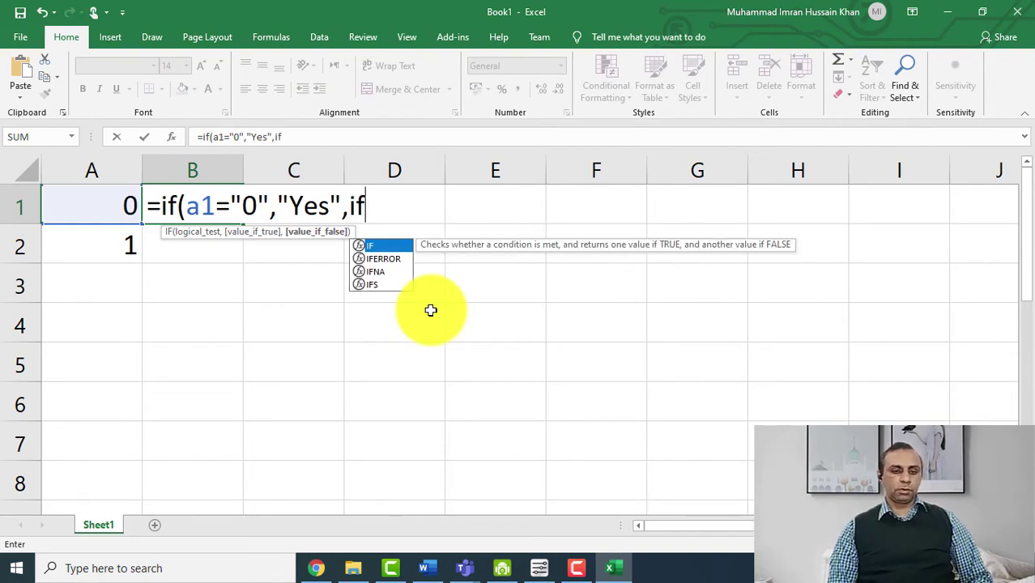
pyautogui.write('(')
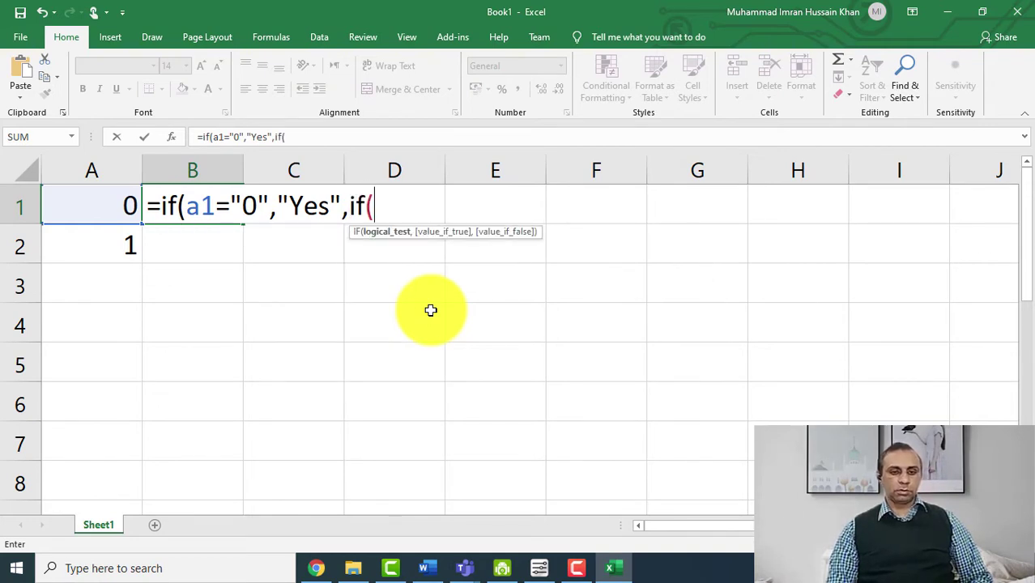
pyautogui.write('a')
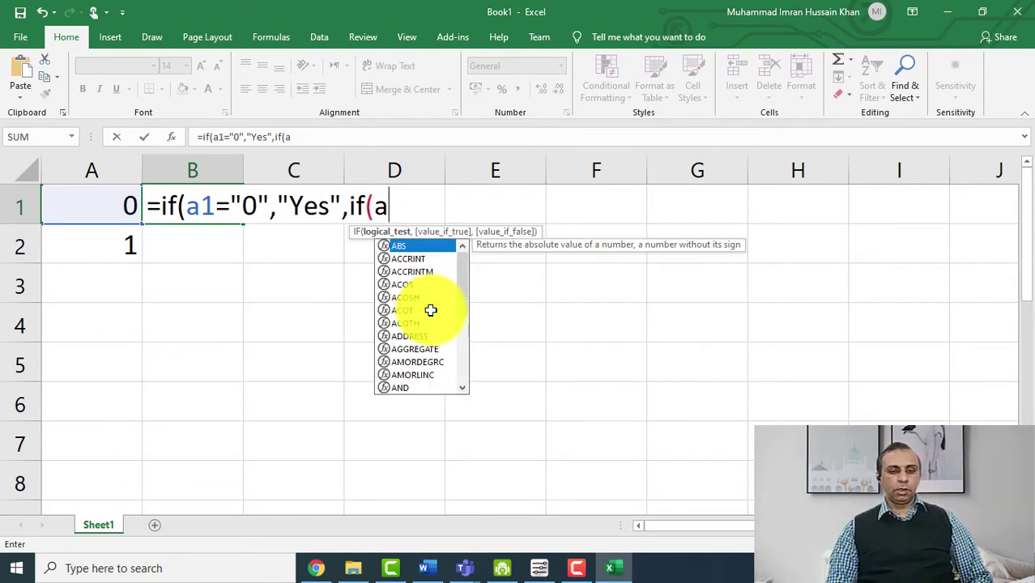
pyautogui.press('BackSpace')
pyautogui.press('BackSpace')
pyautogui.press('BackSpace')
pyautogui.press('BackSpace')
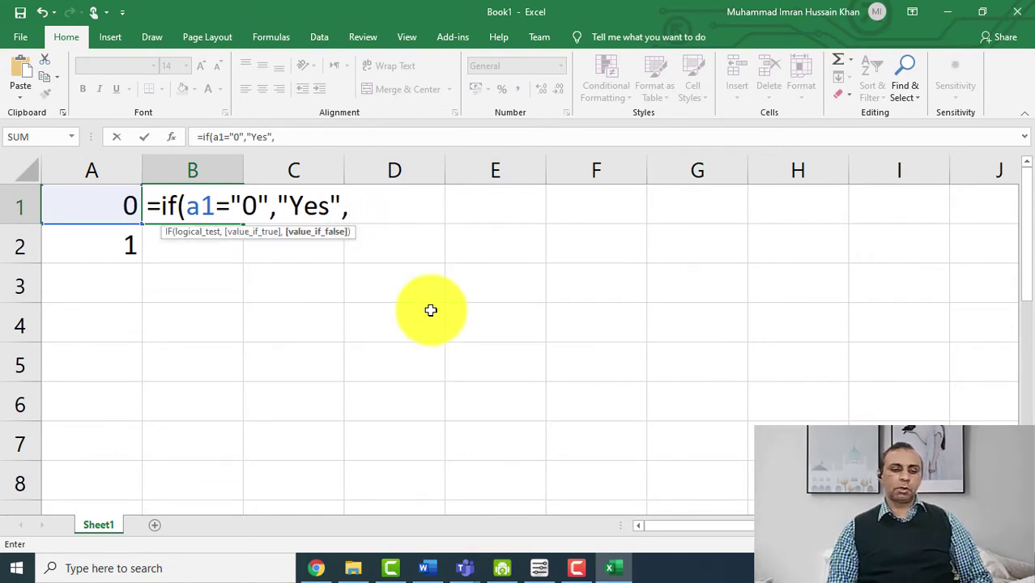
# Complete the IF formula in B1 with "No" as the value if false and enter it
pyautogui.write('"No')
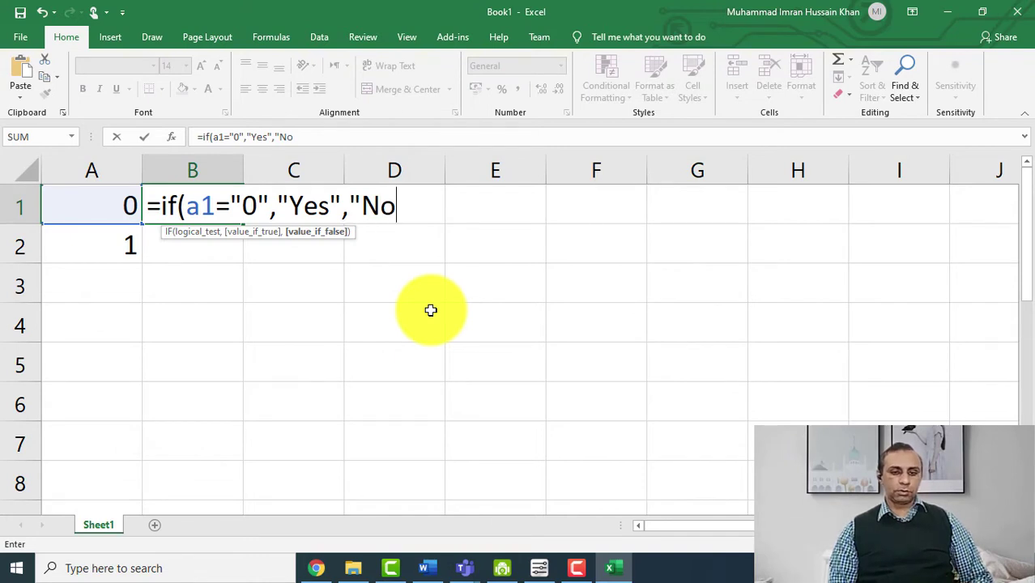
pyautogui.write('"')
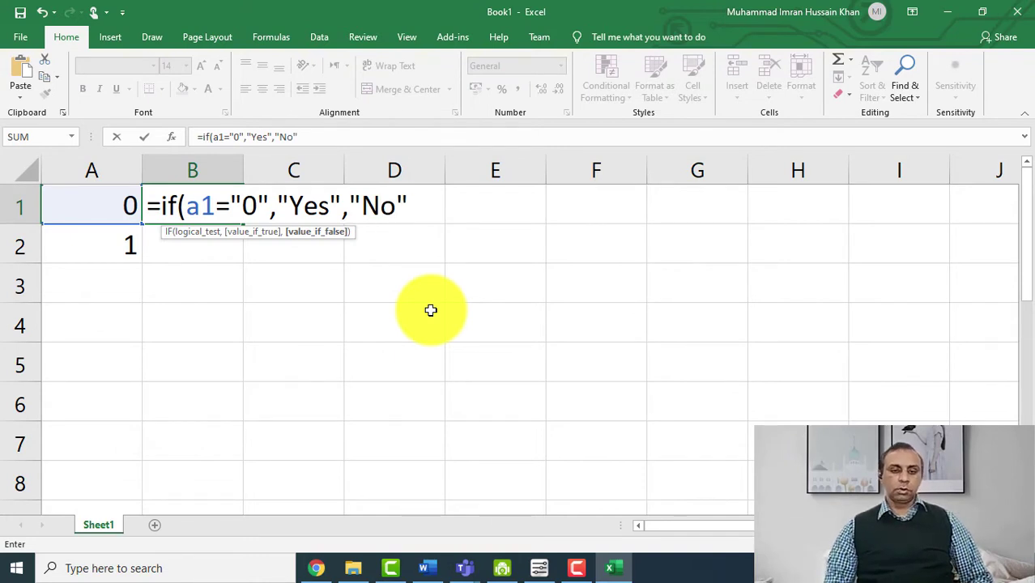
pyautogui.write(')')
pyautogui.press('Left')
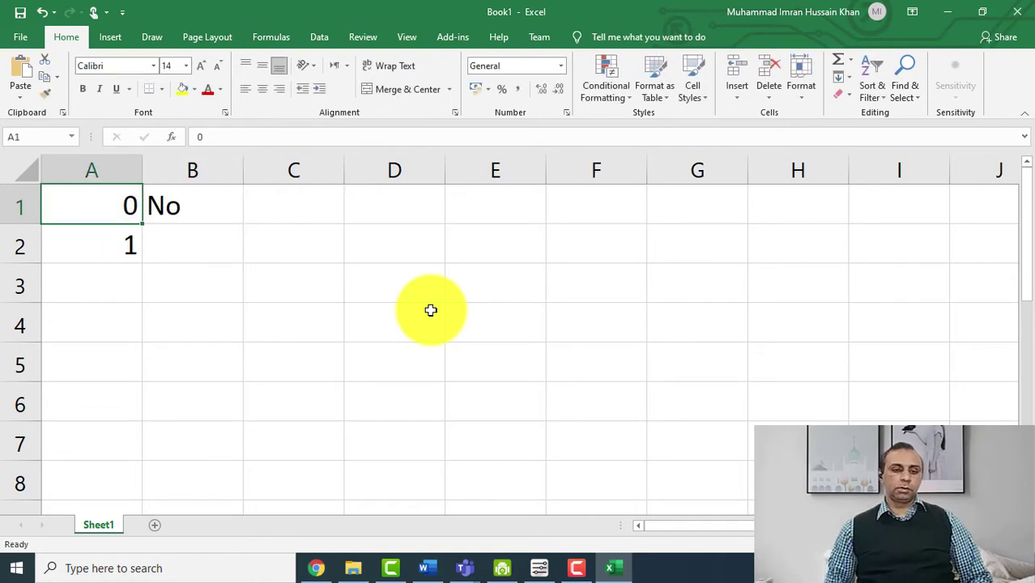
# Edit the formula in B1 so it compares A1 with "1", giving =IF(A1="1","Yes","No")
pyautogui.press('Right')
pyautogui.press('F2')
pyautogui.press('Left')
pyautogui.press('Left')
pyautogui.press('Left')
pyautogui.press('Left')
pyautogui.press('Left')
pyautogui.press('Left')
pyautogui.press('Left')
pyautogui.press('Left')
pyautogui.press('Left')
pyautogui.press('Left')
pyautogui.press('Left')
pyautogui.press('Left')
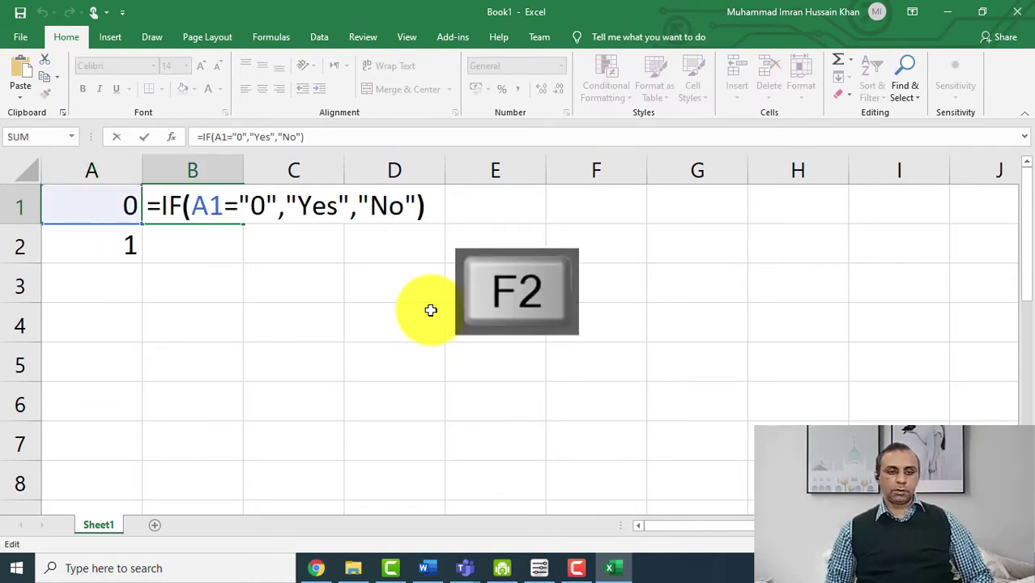
pyautogui.press('Left')
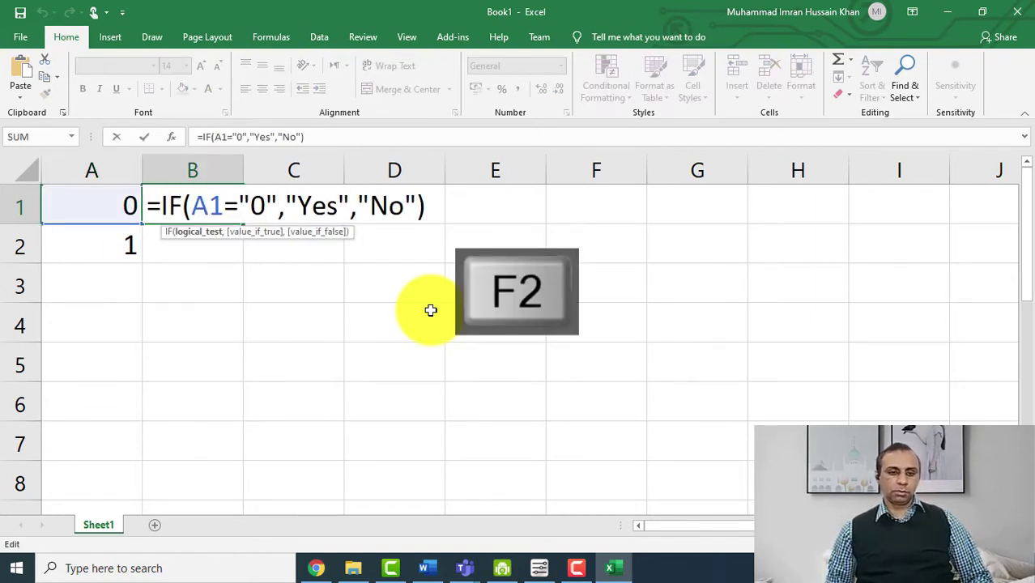
pyautogui.hotkey('shift', 'Left')
pyautogui.write('1')
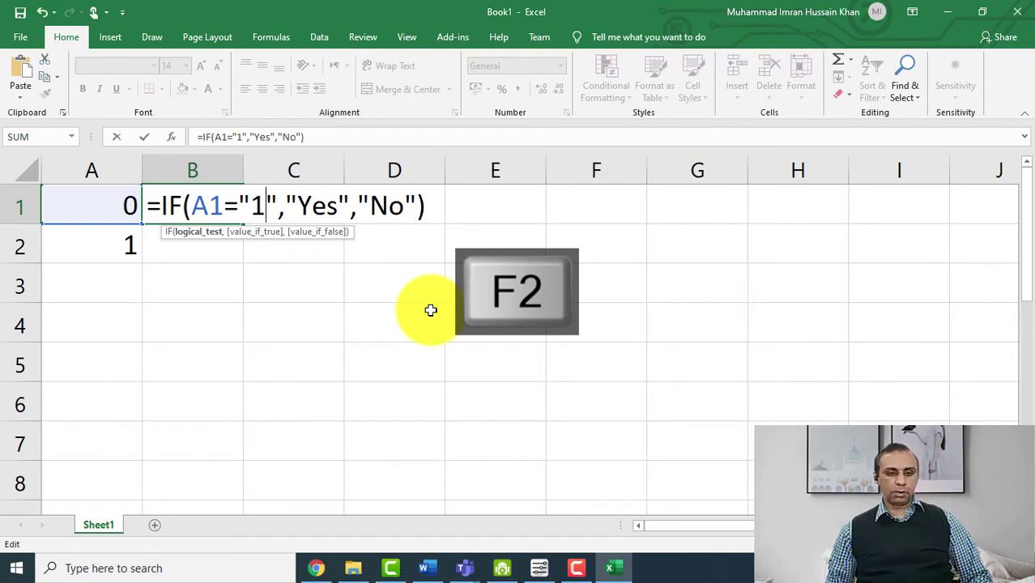
pyautogui.press('Right')
pyautogui.press('Right')
pyautogui.press('Right')
pyautogui.press('Right')
pyautogui.press('Right')
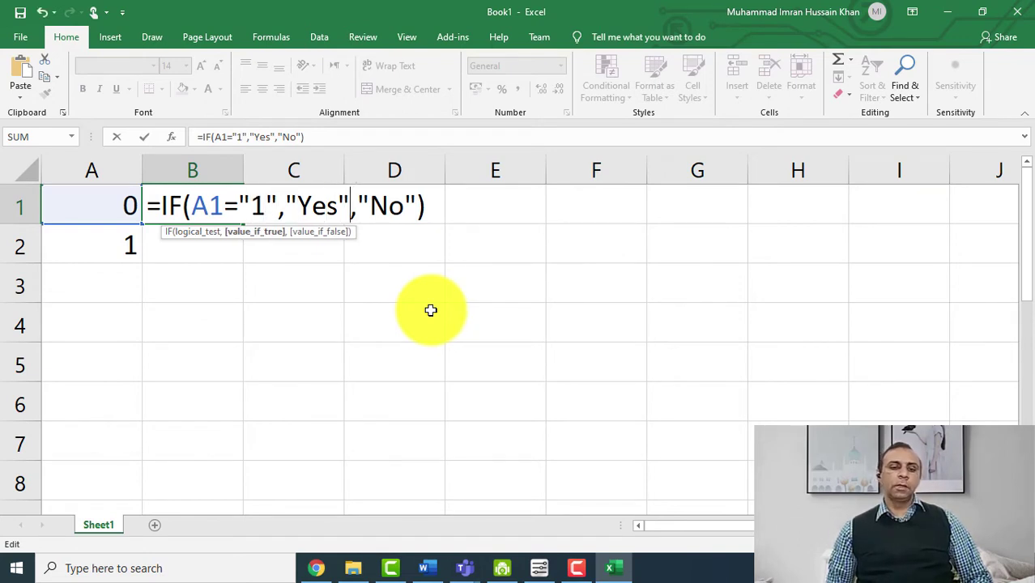
pyautogui.press('Right')
pyautogui.press('Left')
pyautogui.press('Left')
pyautogui.press('Right')
pyautogui.press('Right')
pyautogui.press('Right')
pyautogui.press('Return')
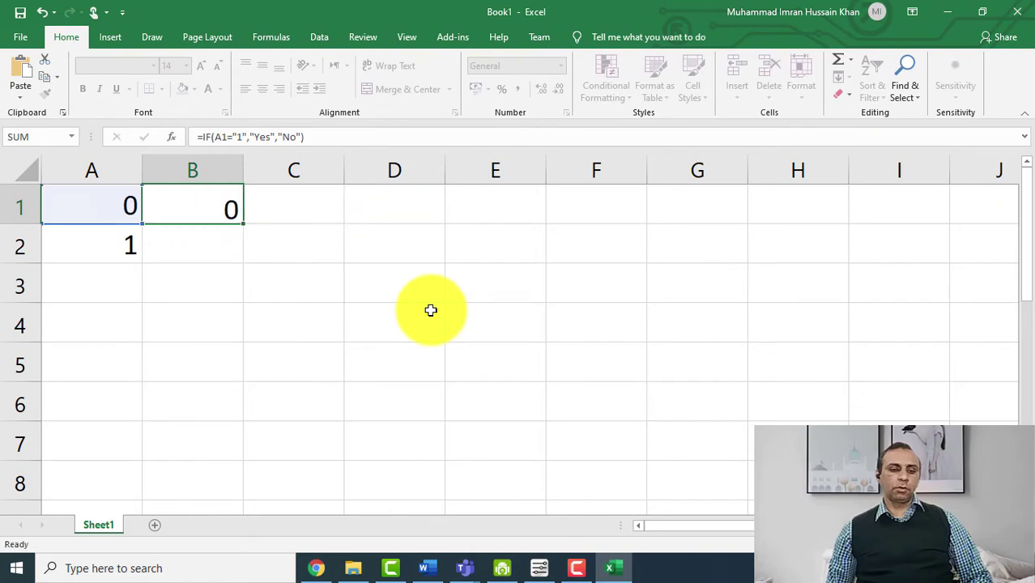
# Fill the IF formula from B1 down to B2 and check the cell reference in the copied formula
pyautogui.press('Up')
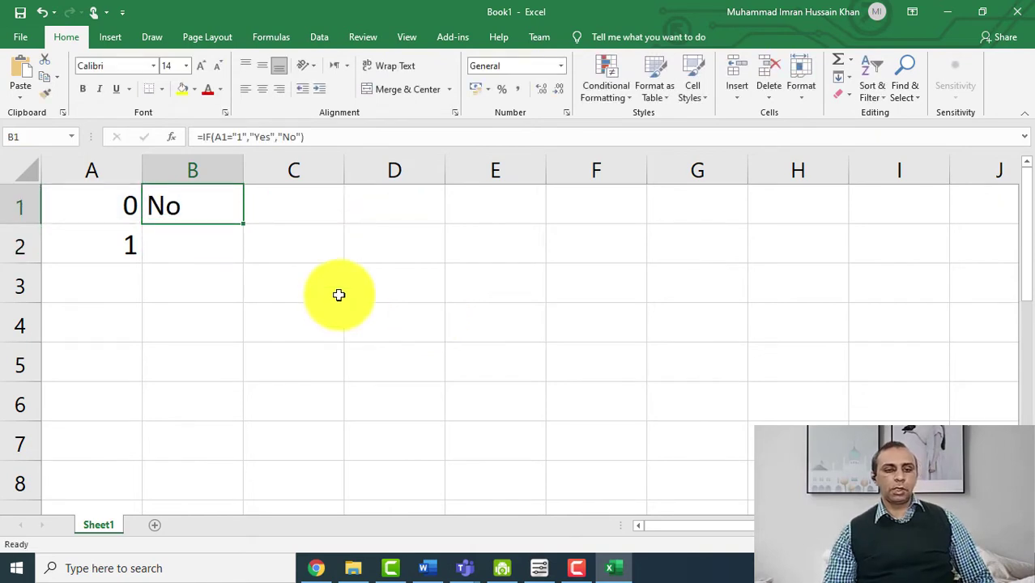
pyautogui.moveTo(243, 224); pyautogui.dragTo(274, 249)
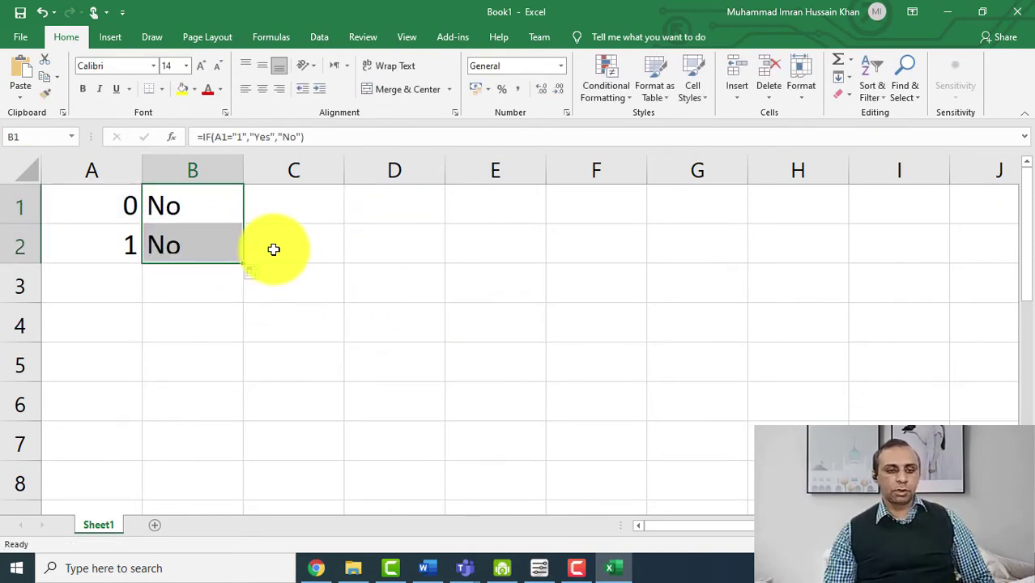
pyautogui.click(231, 247)
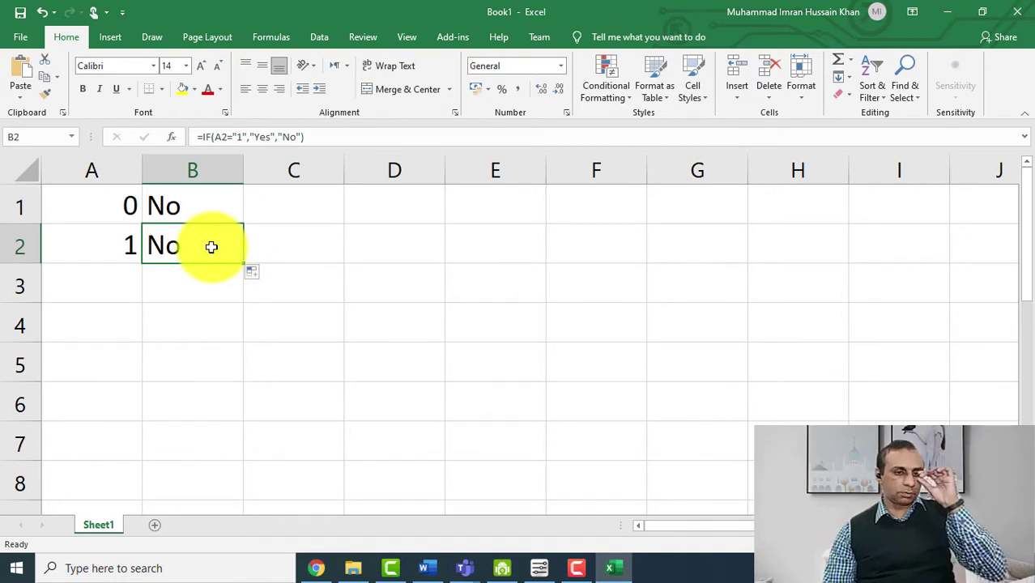
pyautogui.doubleClick(212, 247)
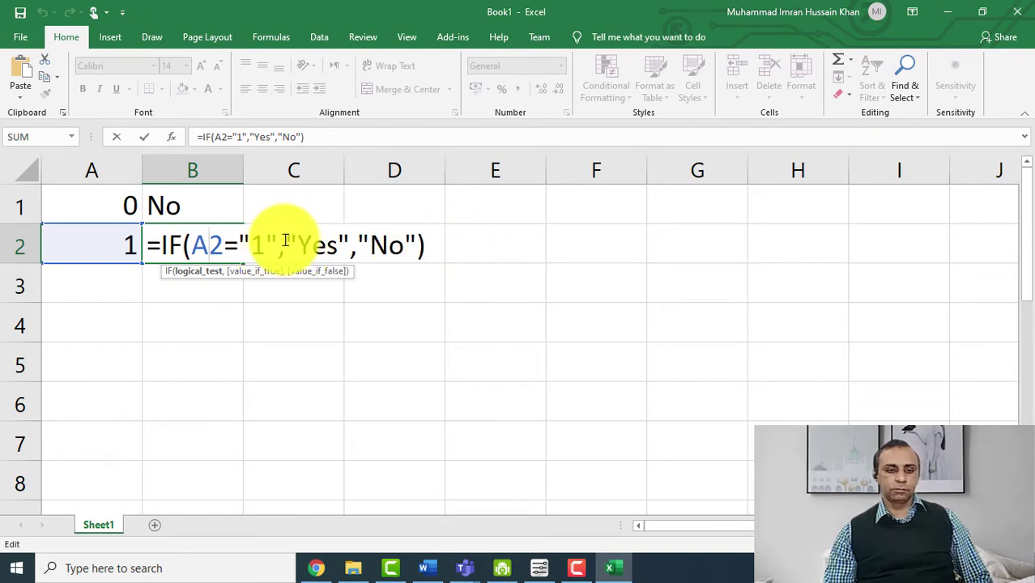
pyautogui.click(204, 214)
pyautogui.click(208, 245)
pyautogui.doubleClick(208, 243)
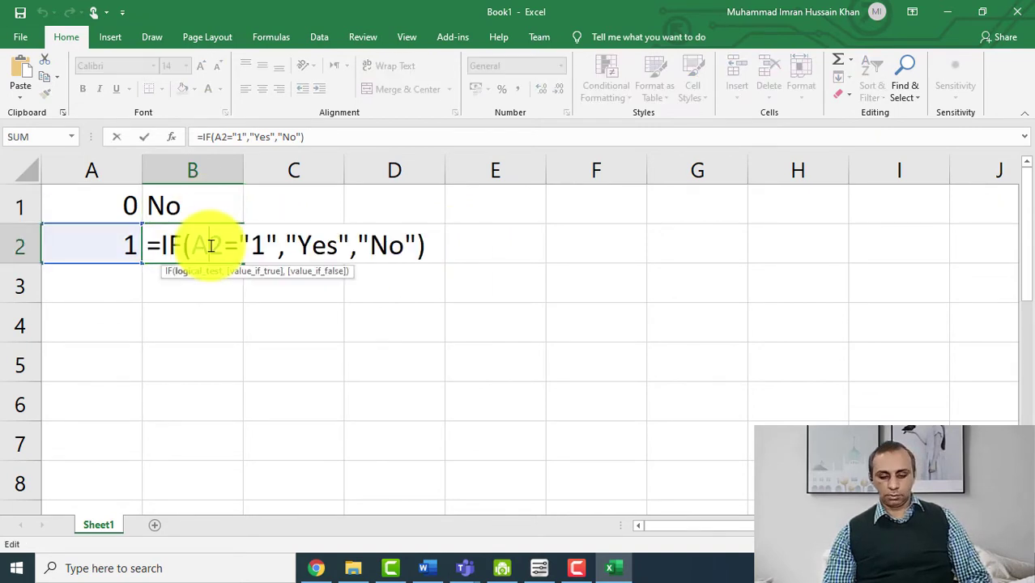
pyautogui.click(219, 218)
pyautogui.click(203, 237)
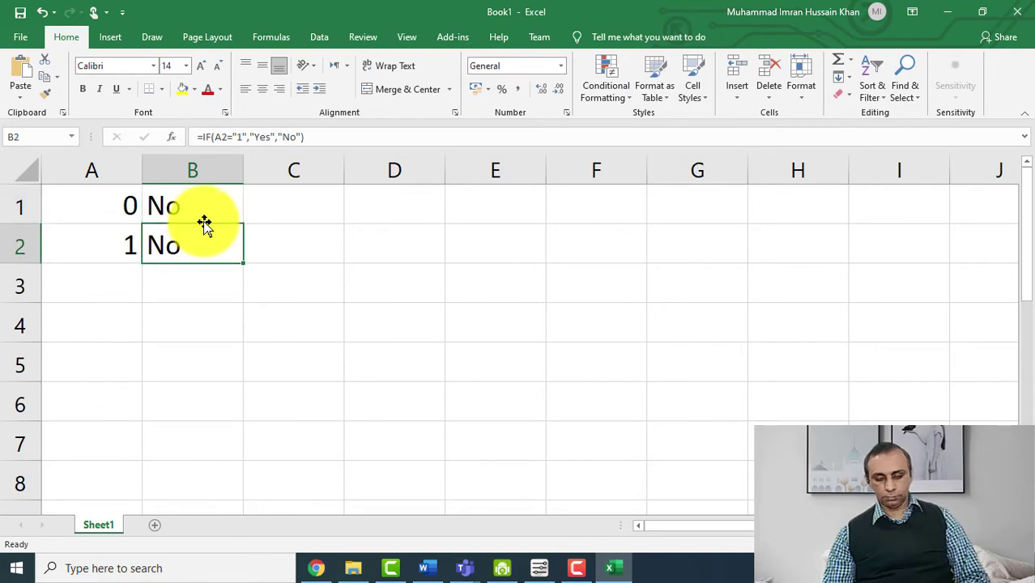
# Delete the IF formulas from cells B2 and B1
pyautogui.press('Delete')
pyautogui.click(209, 210)
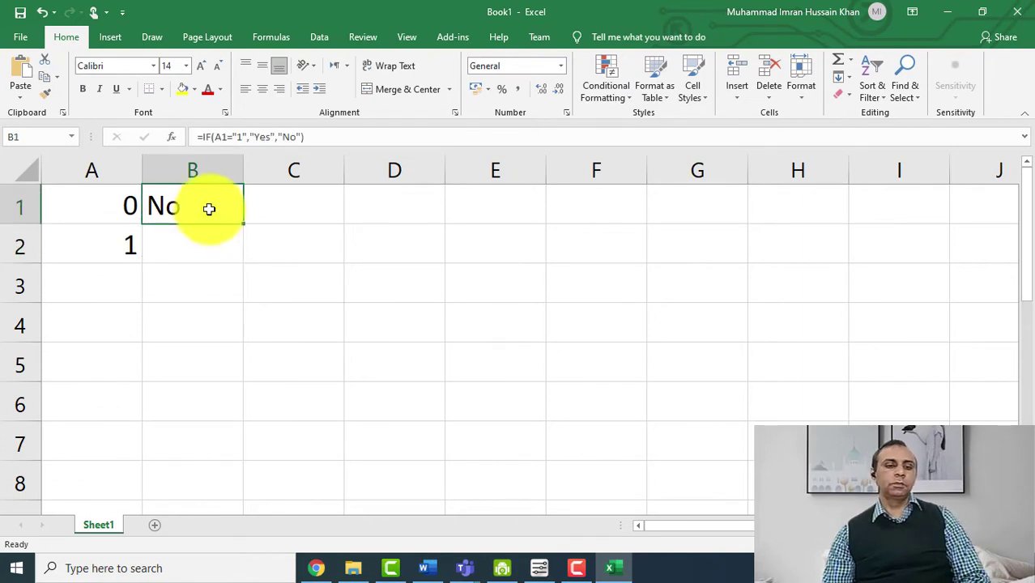
pyautogui.doubleClick(209, 209)
pyautogui.click(269, 207)
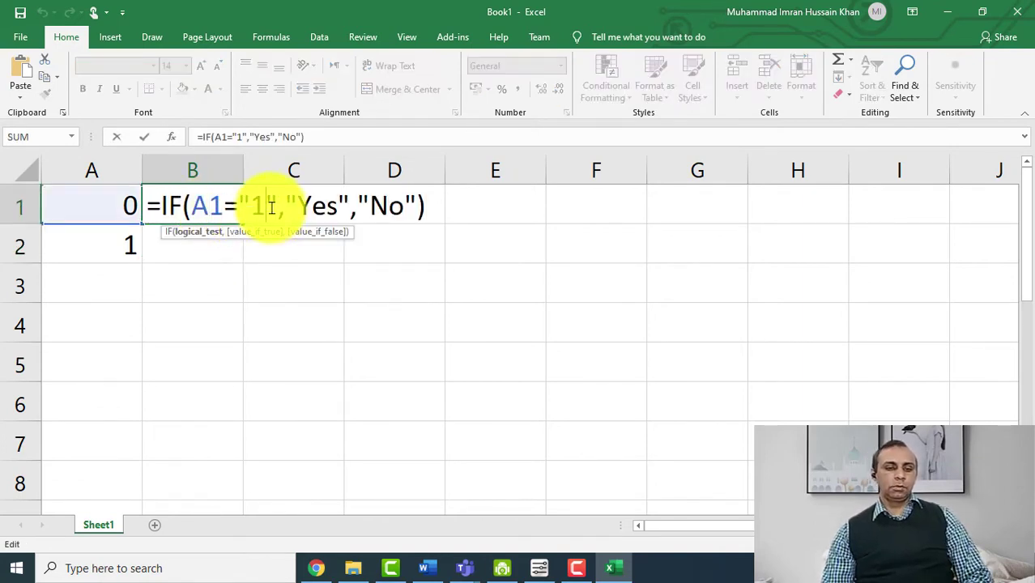
pyautogui.moveTo(446, 207); pyautogui.dragTo(266, 207)
pyautogui.click(214, 205)
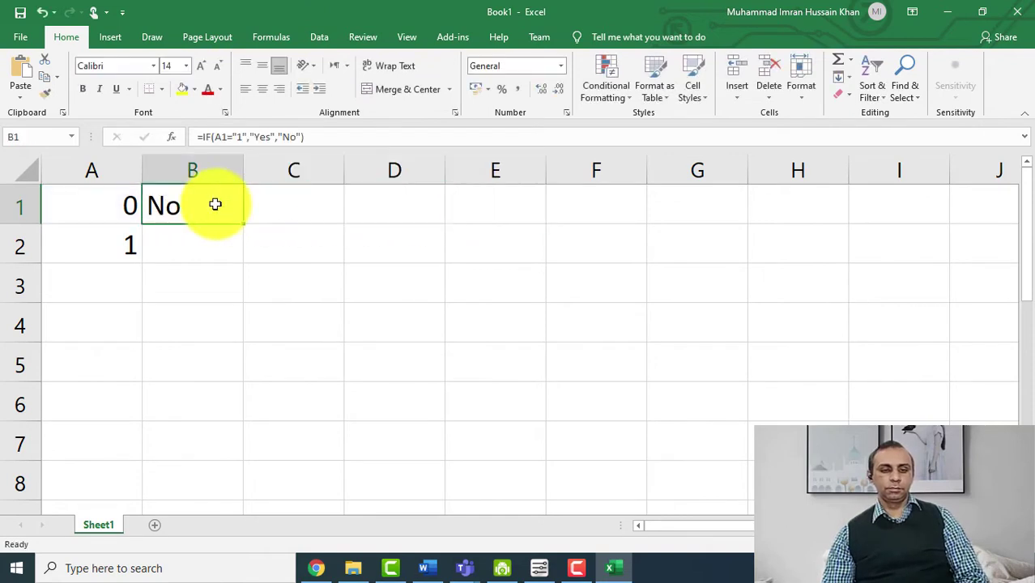
pyautogui.press('Delete')
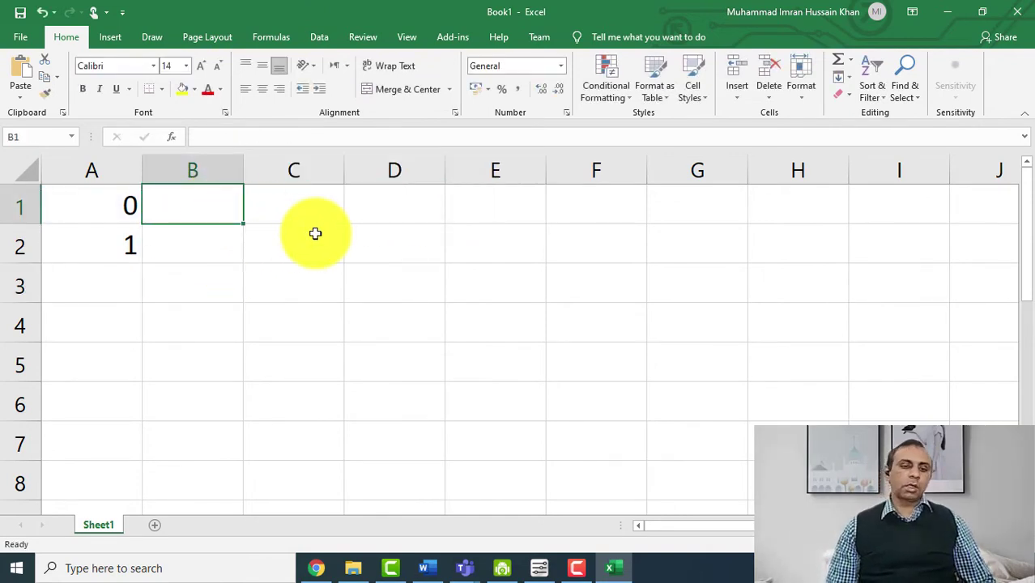
# Start a new IF formula in B1 that tests whether A1 equals the number 1 without quotes and returns "Yes" if true
pyautogui.click(97, 209)
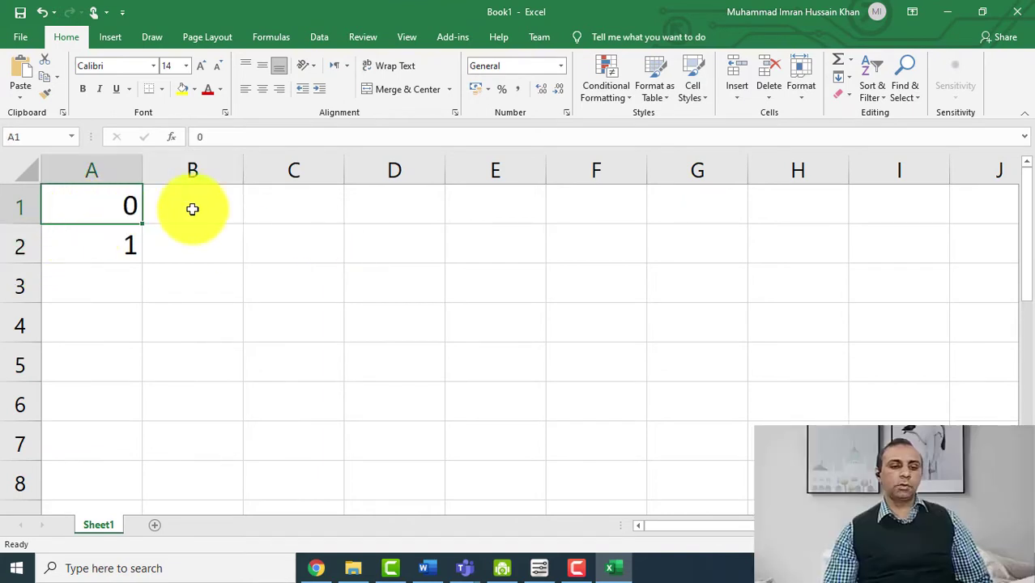
pyautogui.click(192, 208)
pyautogui.click(133, 247)
pyautogui.click(196, 213)
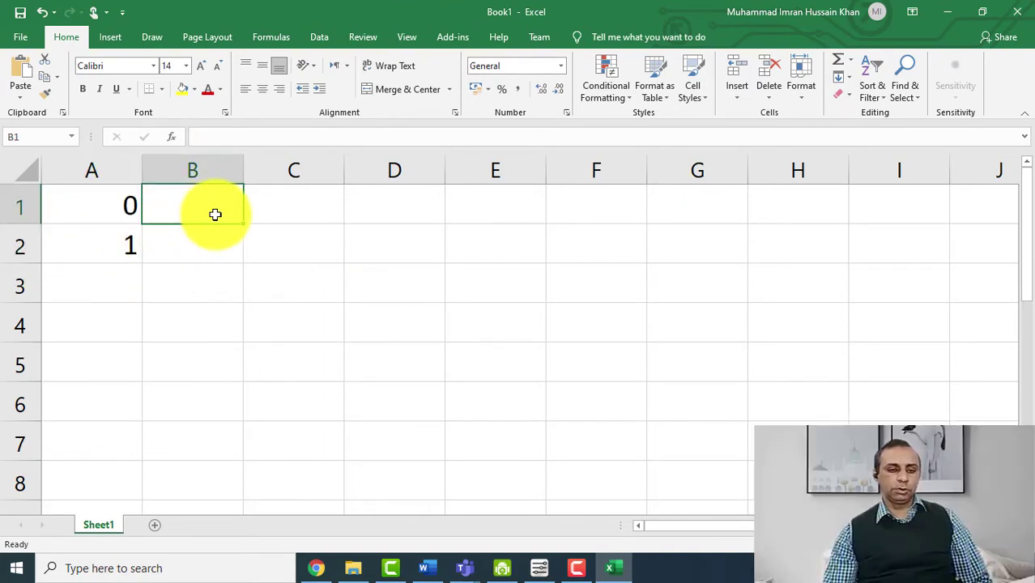
pyautogui.write('=if')
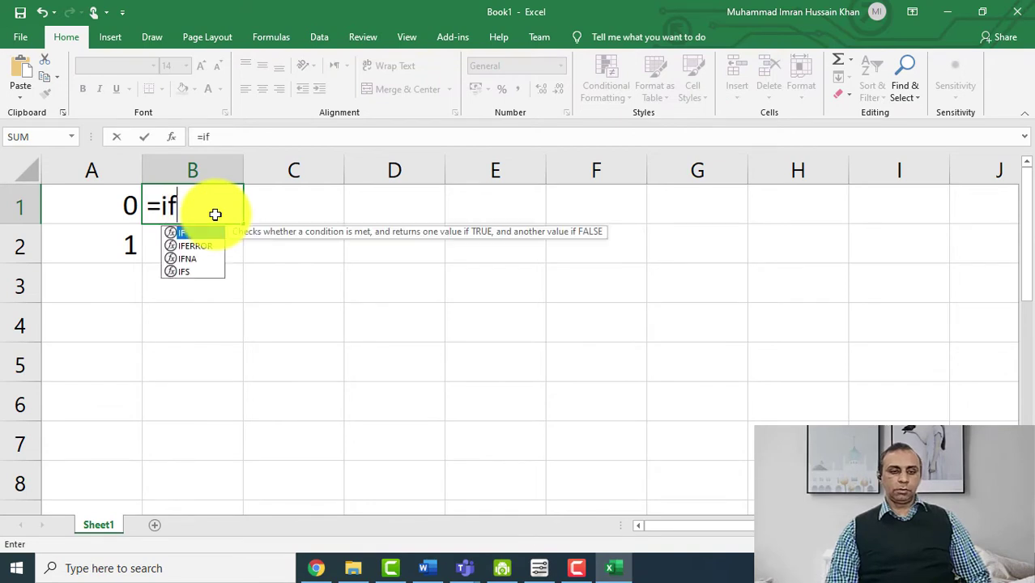
pyautogui.write('(a1')
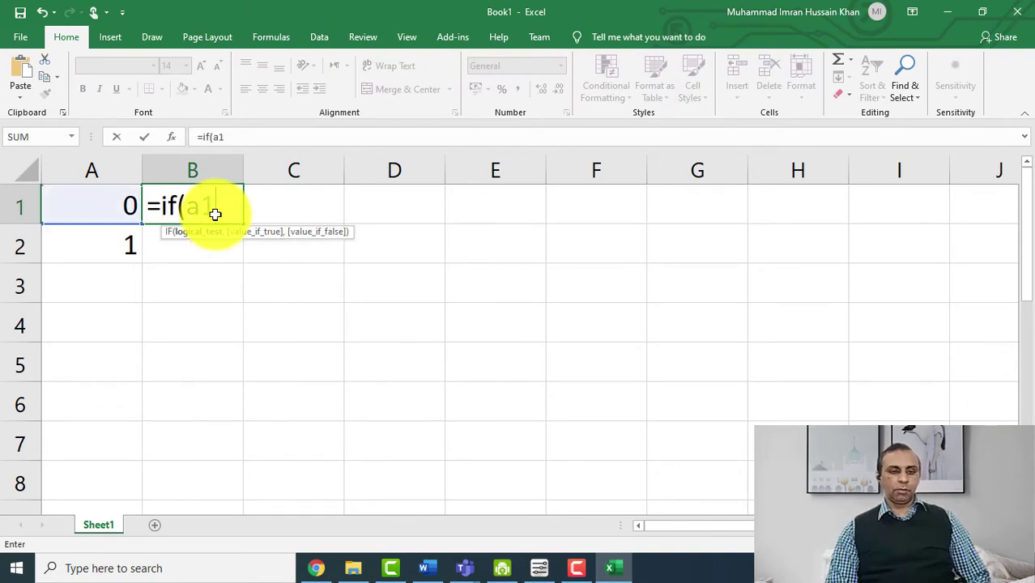
pyautogui.write('=1')
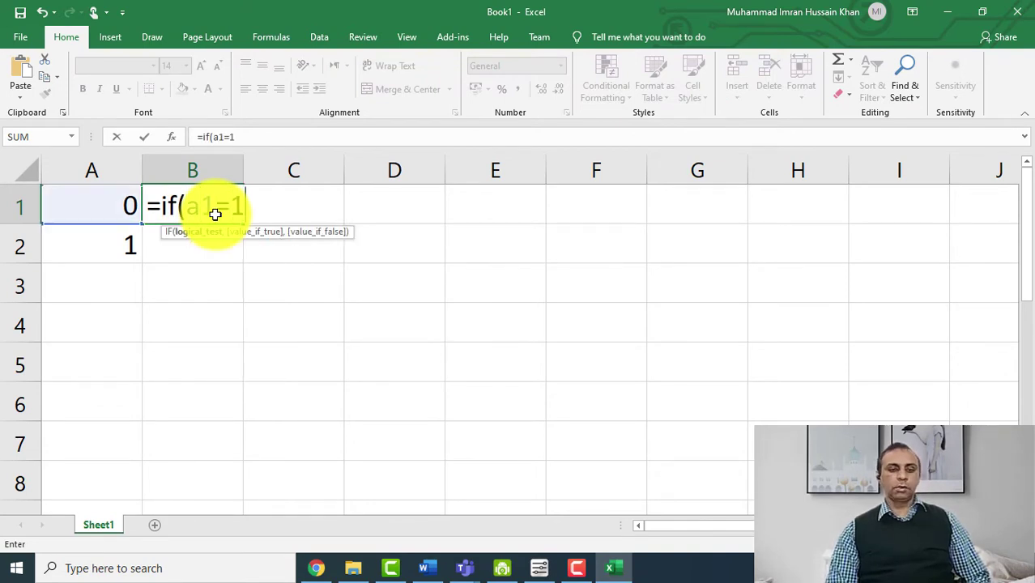
pyautogui.write(',"')
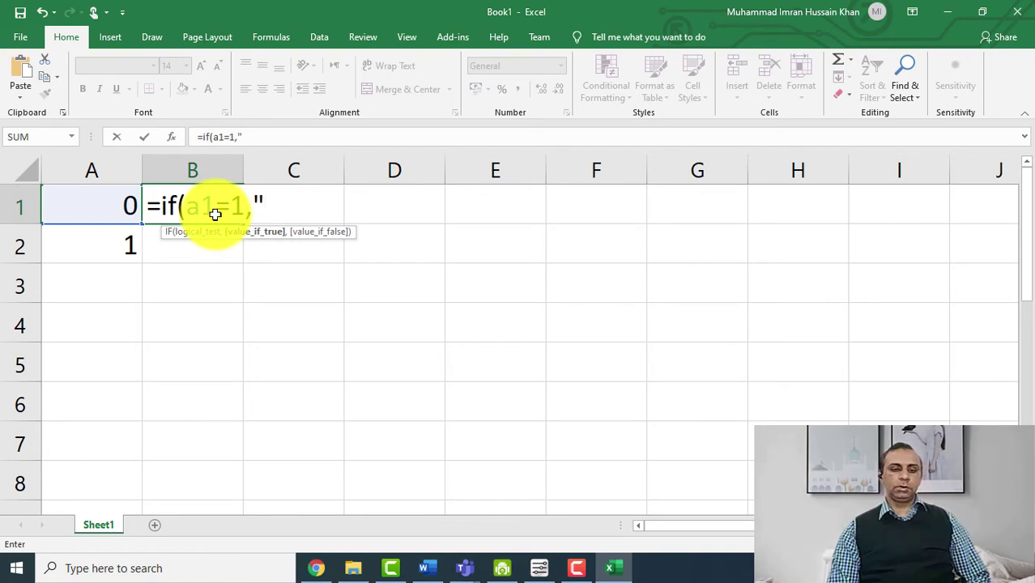
pyautogui.write('Yes",')
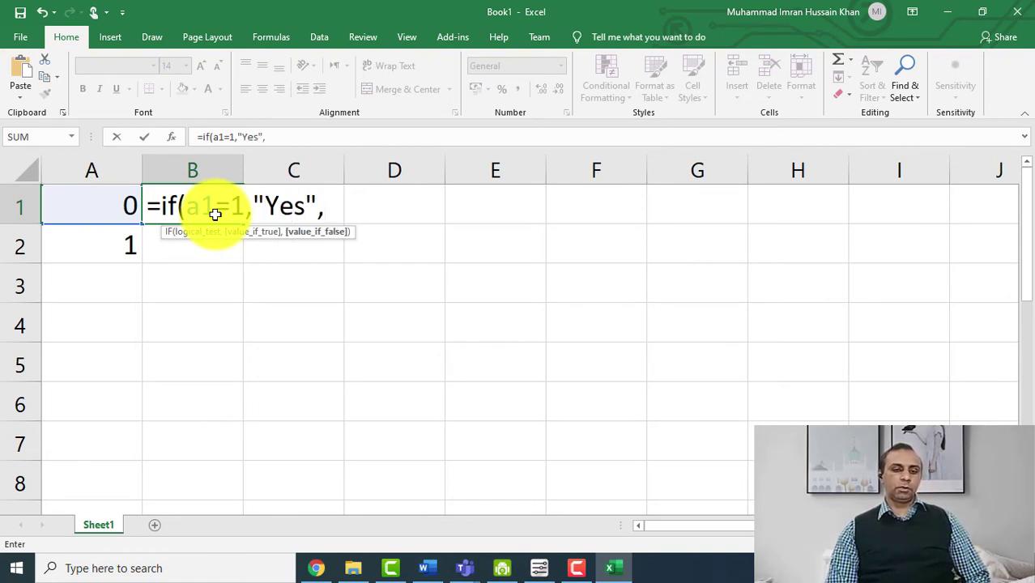
# Complete the B1 formula with "No" as the value if false and enter it, giving =IF(A1=1,"Yes","No")
pyautogui.write('No')
pyautogui.press('BackSpace')
pyautogui.press('BackSpace')
pyautogui.write('"N')
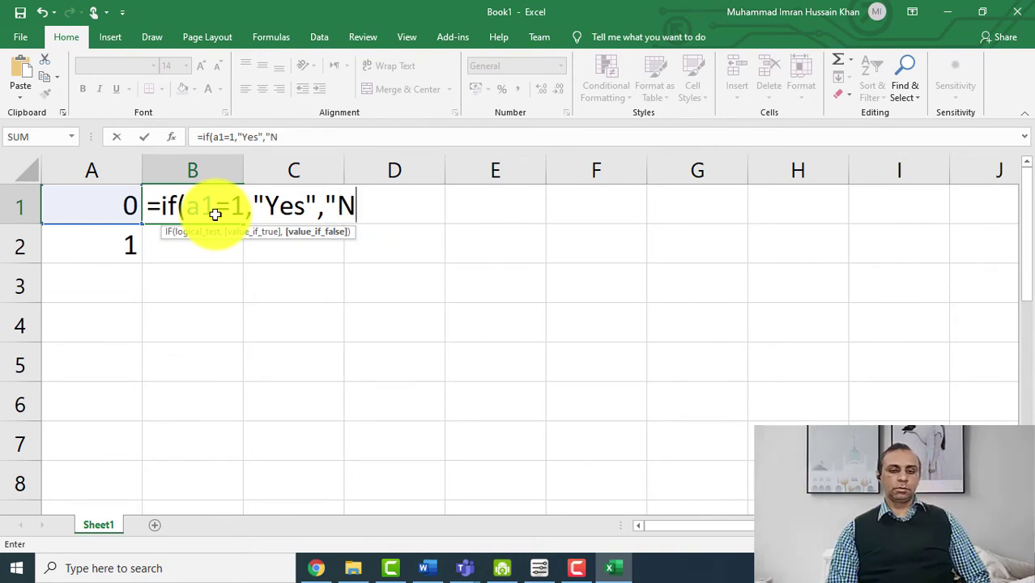
pyautogui.write('o")')
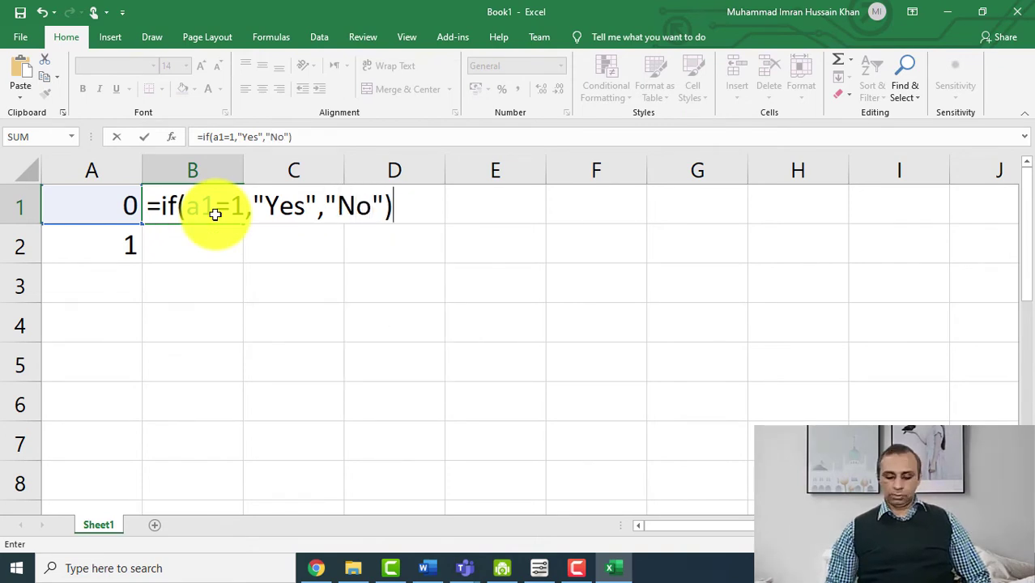
pyautogui.press('Return')
# Copy the IF formula from B1 down to B2 and compare it with the value in A2
pyautogui.click(215, 213)
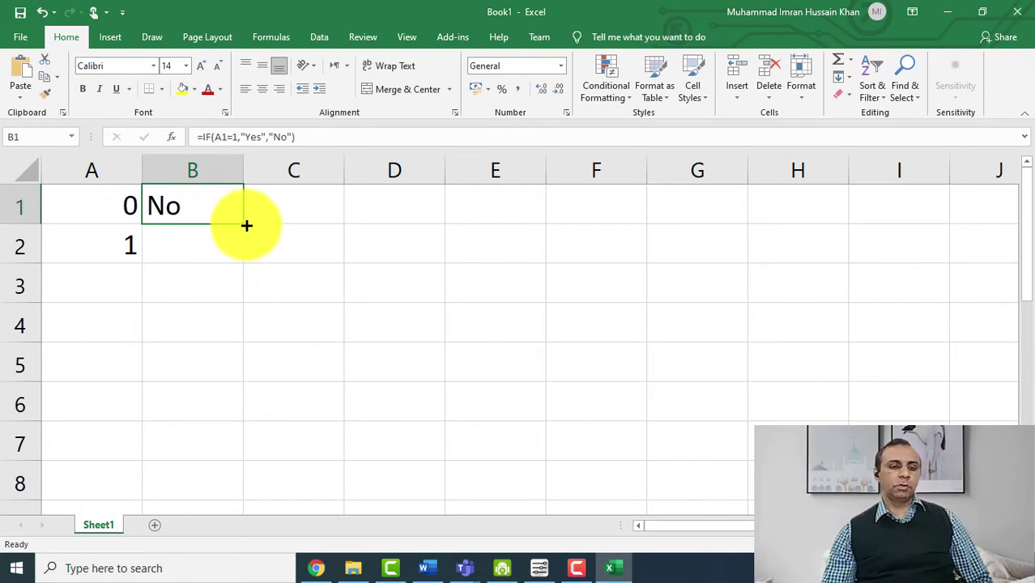
pyautogui.moveTo(245, 224); pyautogui.dragTo(243, 251)
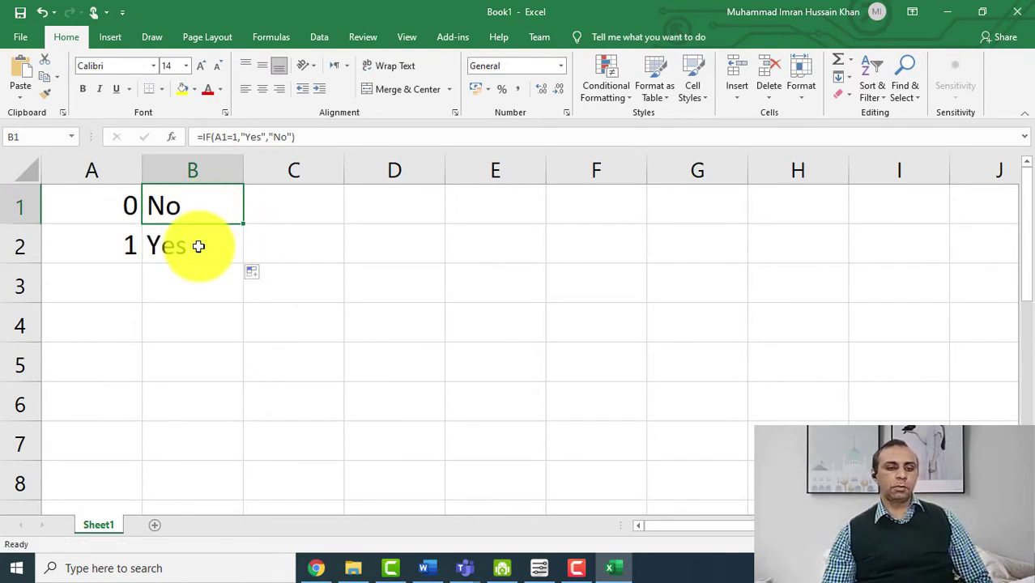
pyautogui.click(199, 248)
pyautogui.click(119, 243)
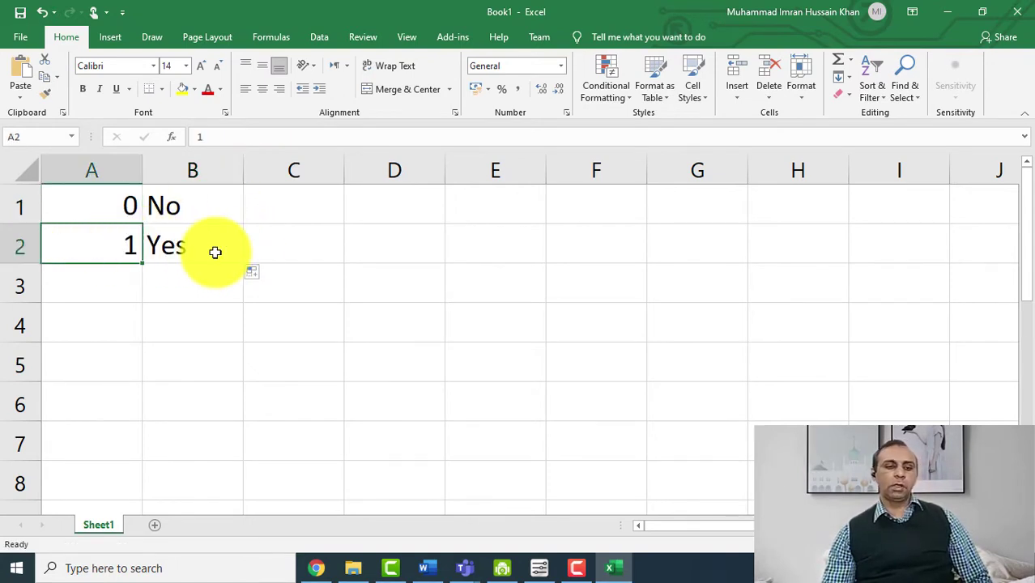
pyautogui.click(211, 248)
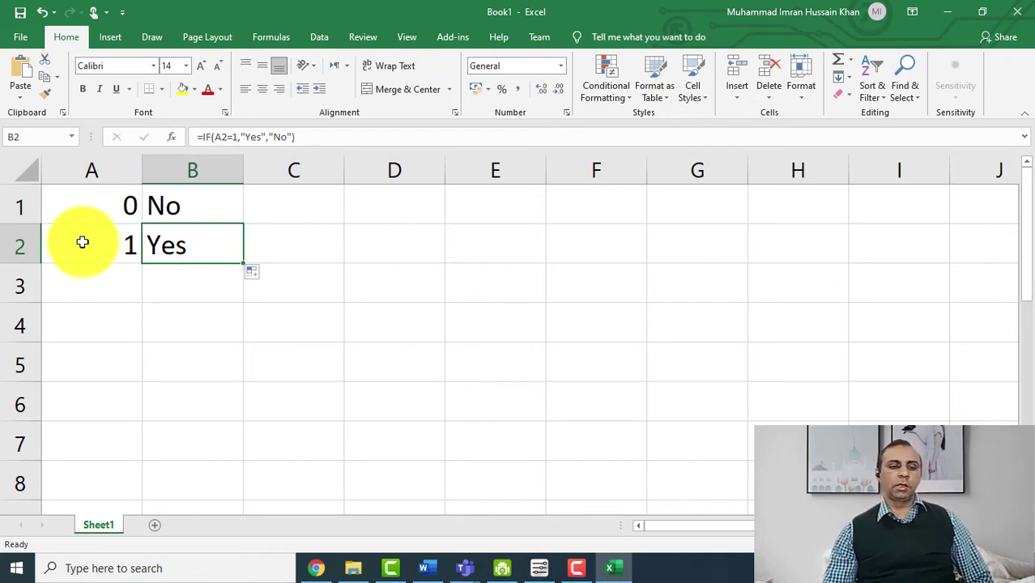
# Change A1 to 1 and A2 to 0 to test the IF formulas in column B
pyautogui.click(120, 208)
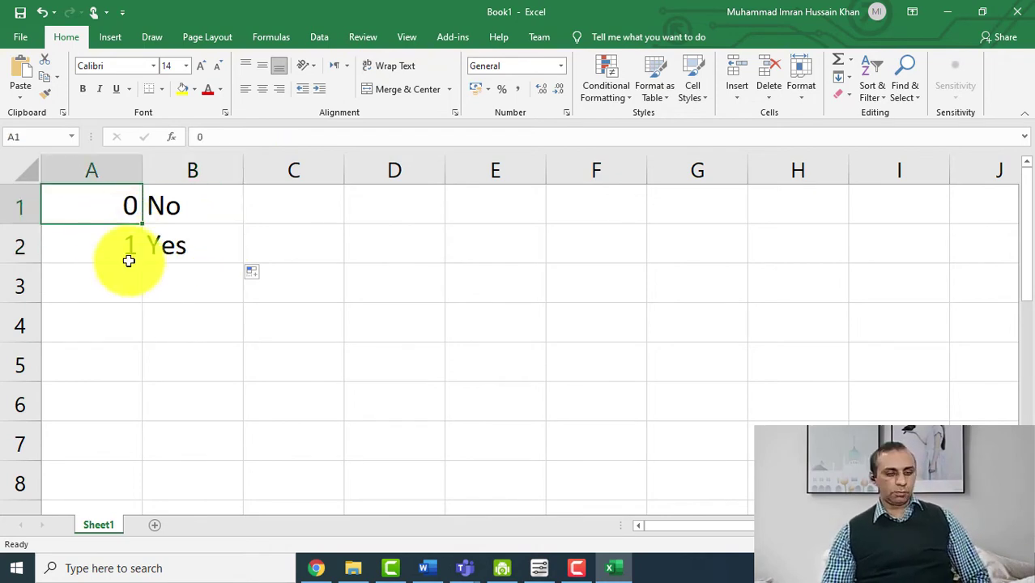
pyautogui.write('1')
pyautogui.press('Return')
pyautogui.click(212, 203)
pyautogui.click(96, 248)
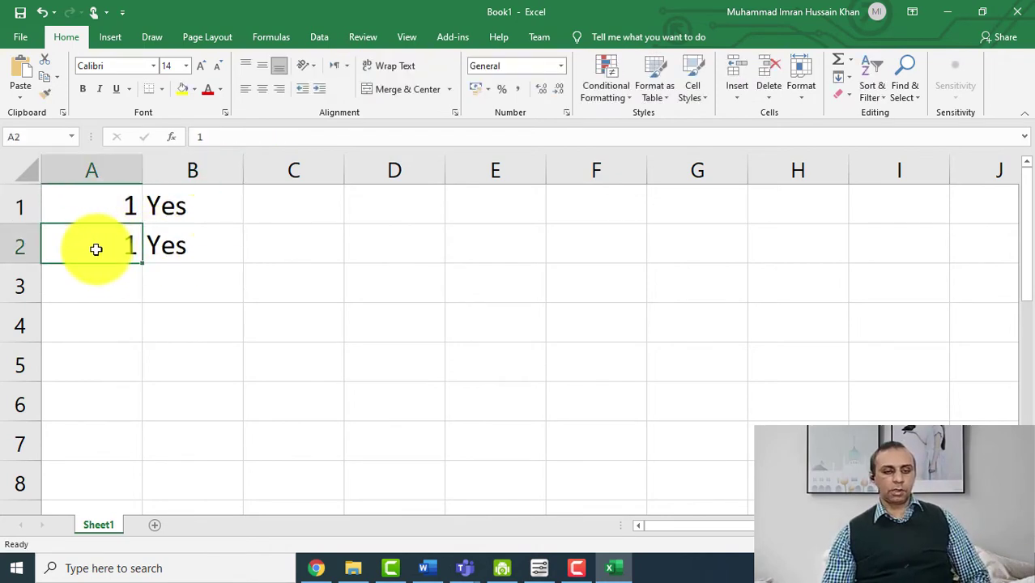
pyautogui.write('0')
pyautogui.click(169, 244)
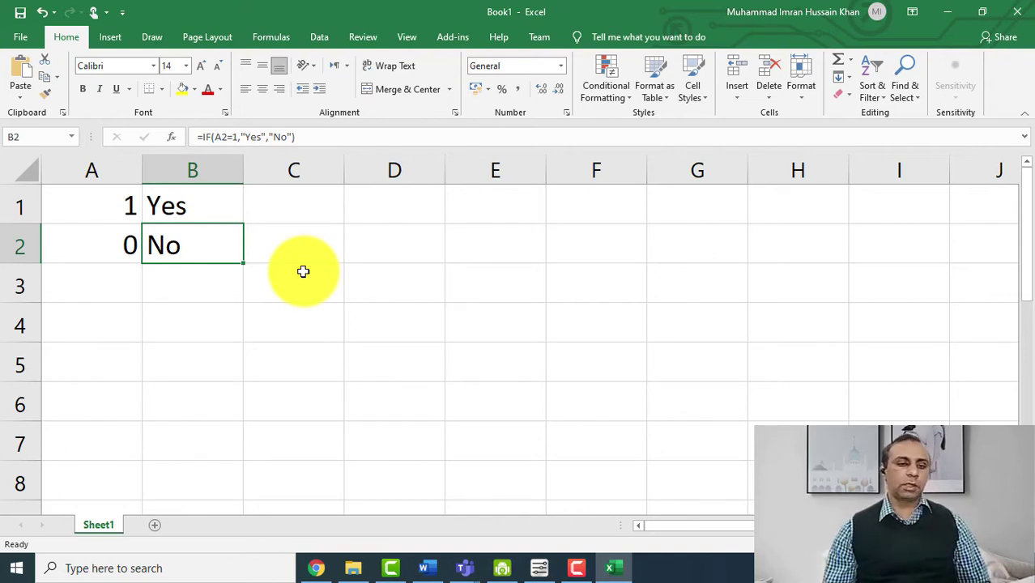
# Open the IF formula in B1 for editing
pyautogui.click(204, 191)
pyautogui.doubleClick(238, 202)
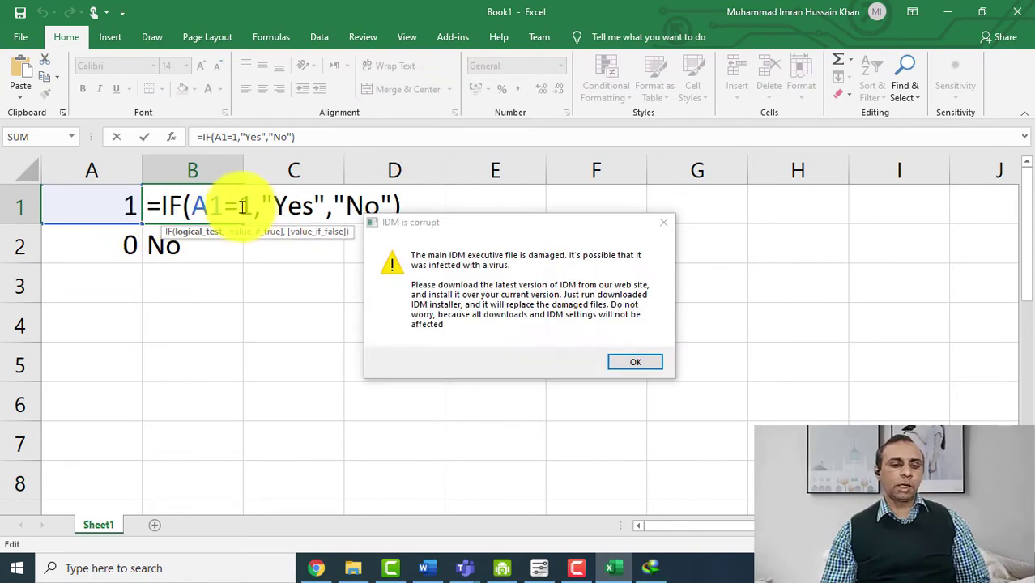
# Dismiss the IDM error dialog, close the Internet Download Manager page and minimize the browser to return to the workbook
pyautogui.click(663, 221)
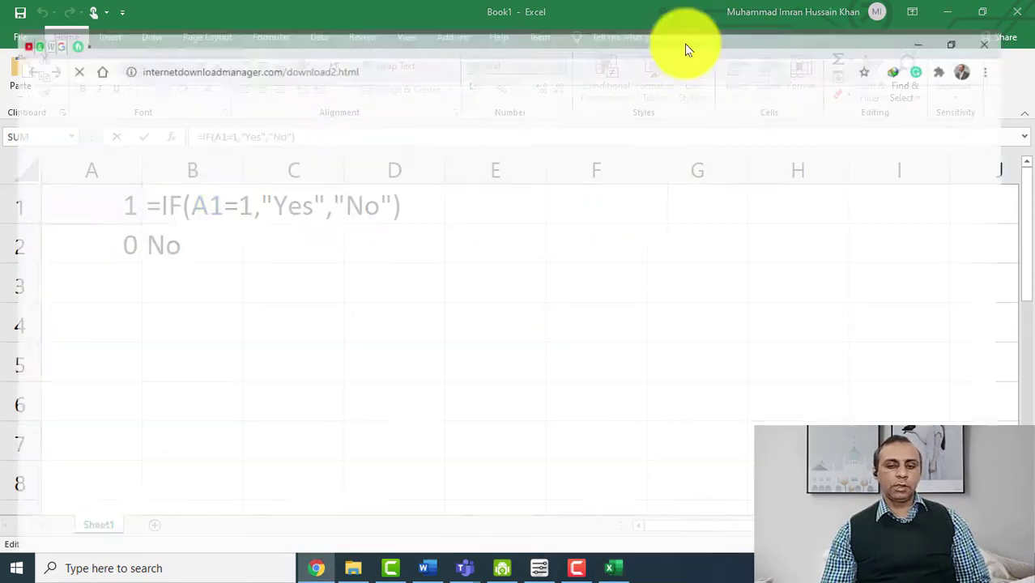
pyautogui.click(851, 13)
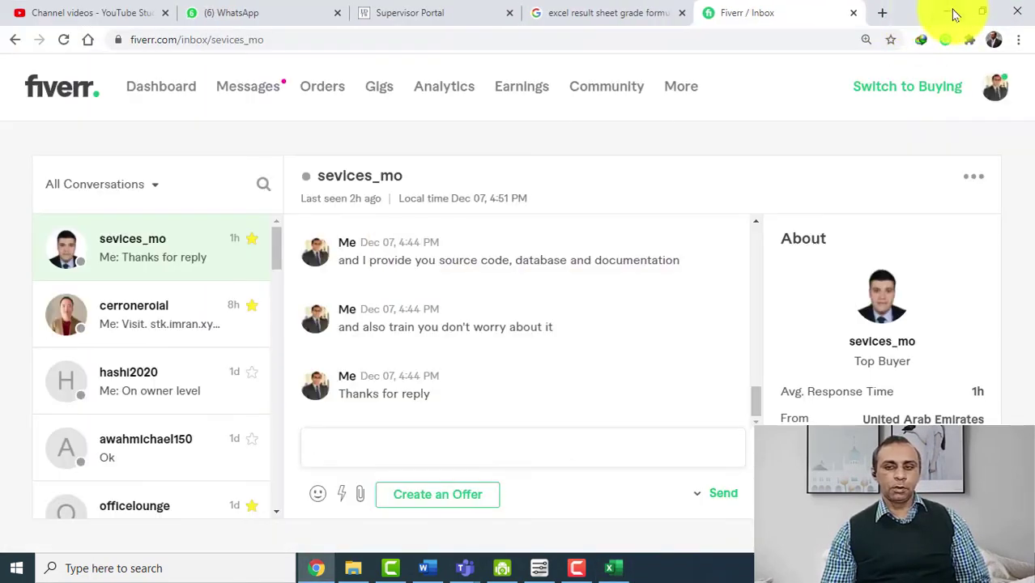
pyautogui.click(954, 14)
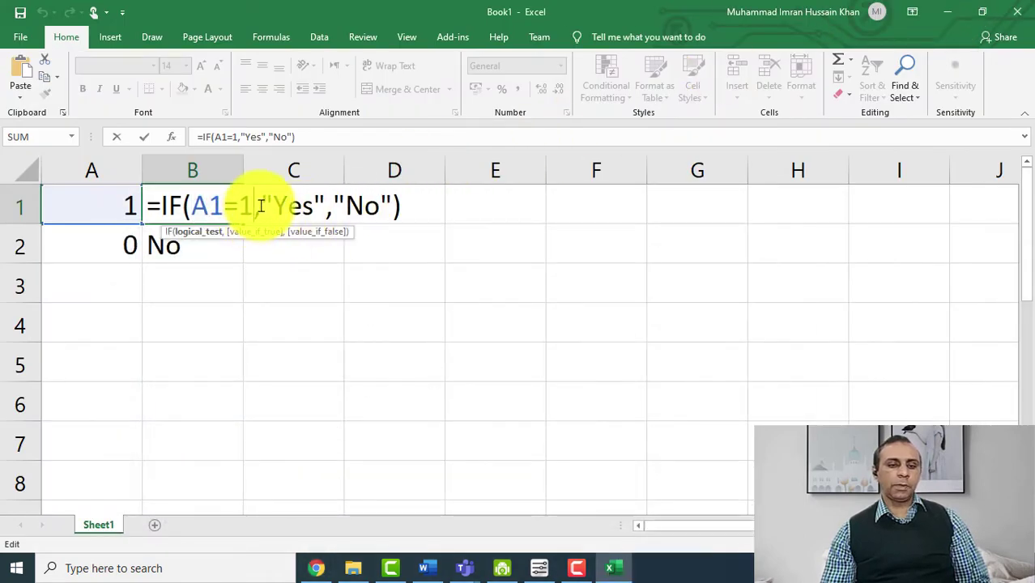
# Examine the "Yes" and "No" arguments of the B1 formula, including the quotation marks around the text values
pyautogui.click(385, 206)
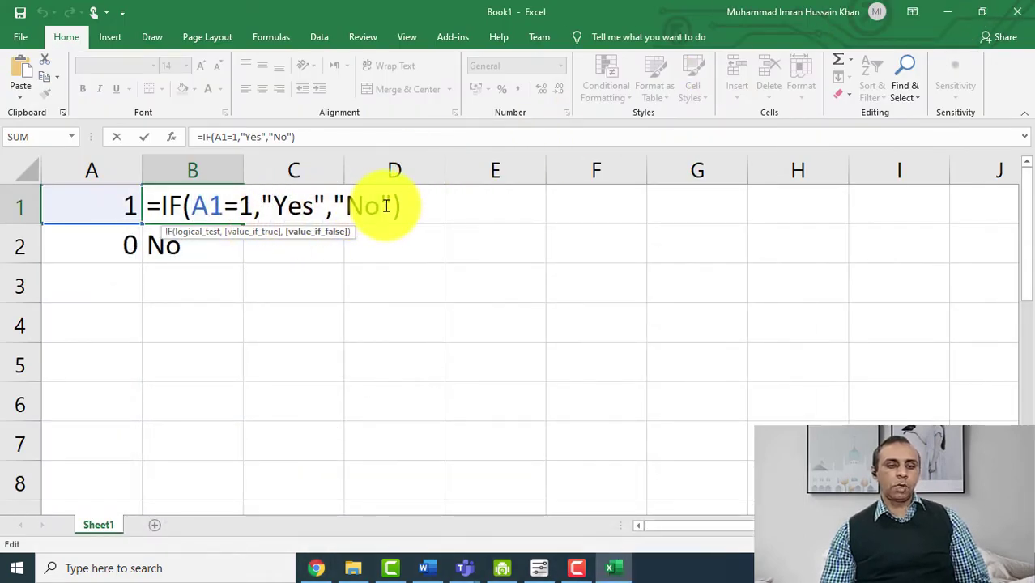
pyautogui.moveTo(386, 205); pyautogui.dragTo(268, 206)
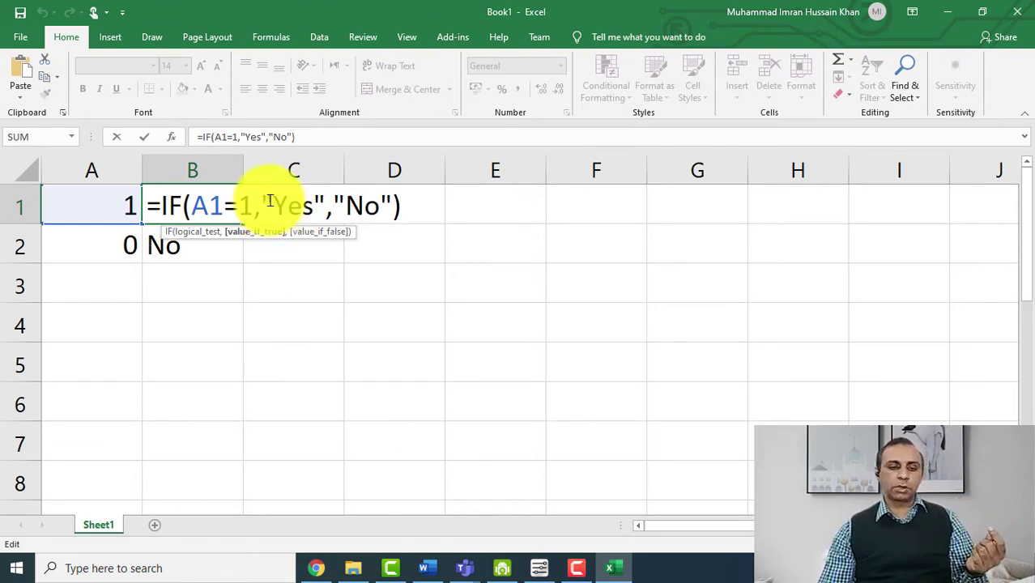
pyautogui.moveTo(262, 204); pyautogui.dragTo(316, 202)
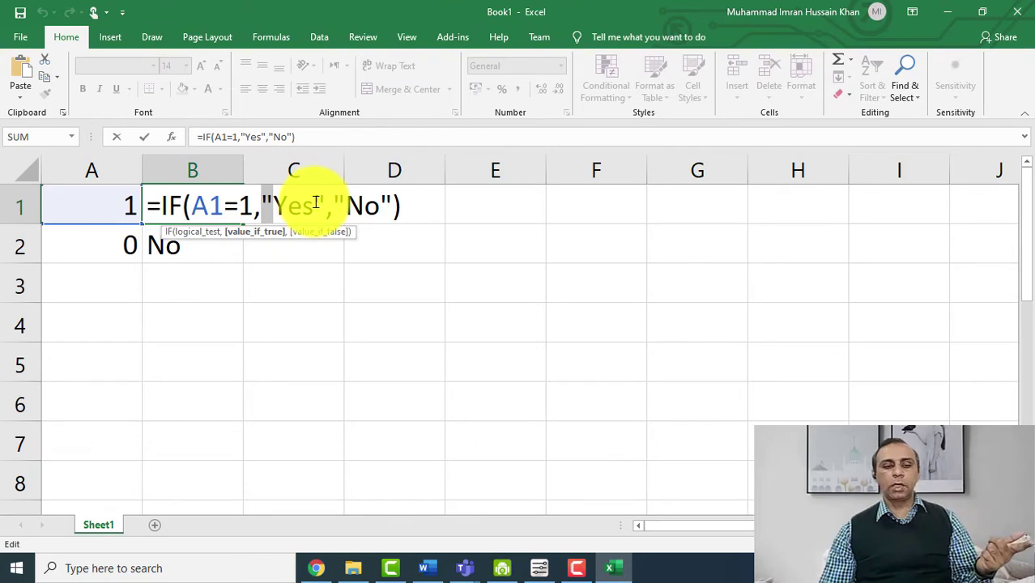
pyautogui.click(341, 204)
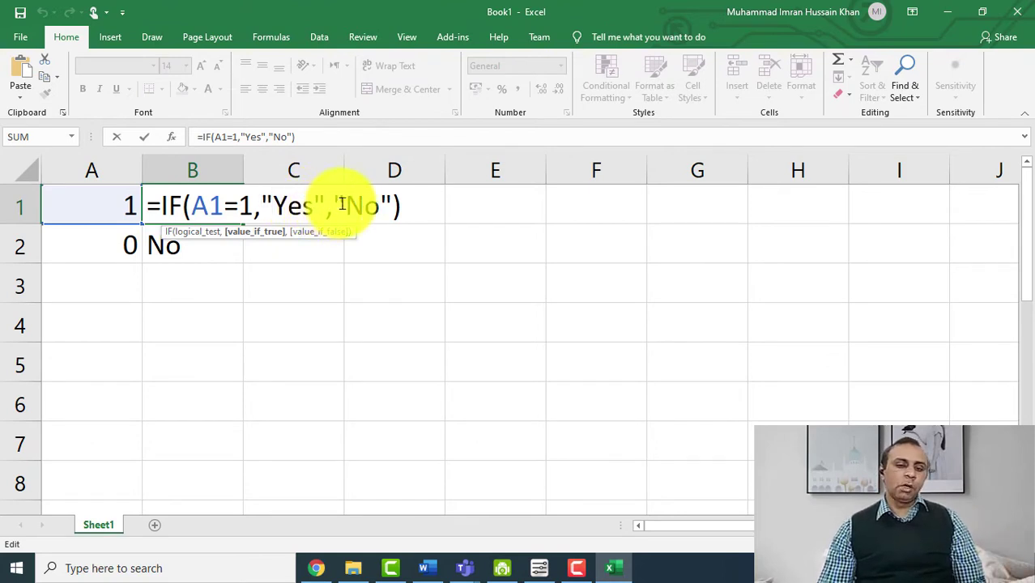
pyautogui.moveTo(341, 204); pyautogui.dragTo(393, 204)
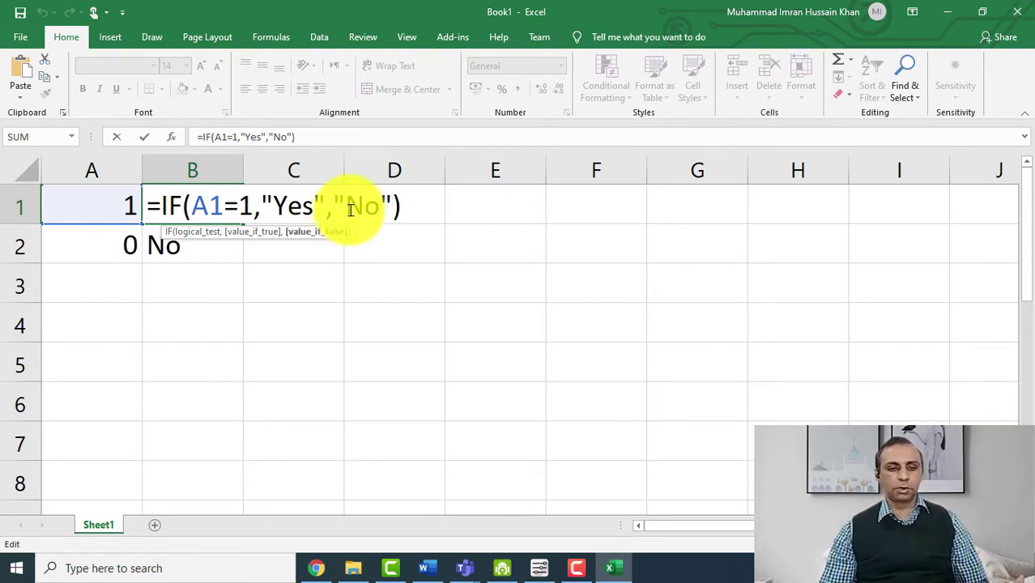
# Leave the B1 formula unchanged and clear the contents of cells A1:B2
pyautogui.click(273, 205)
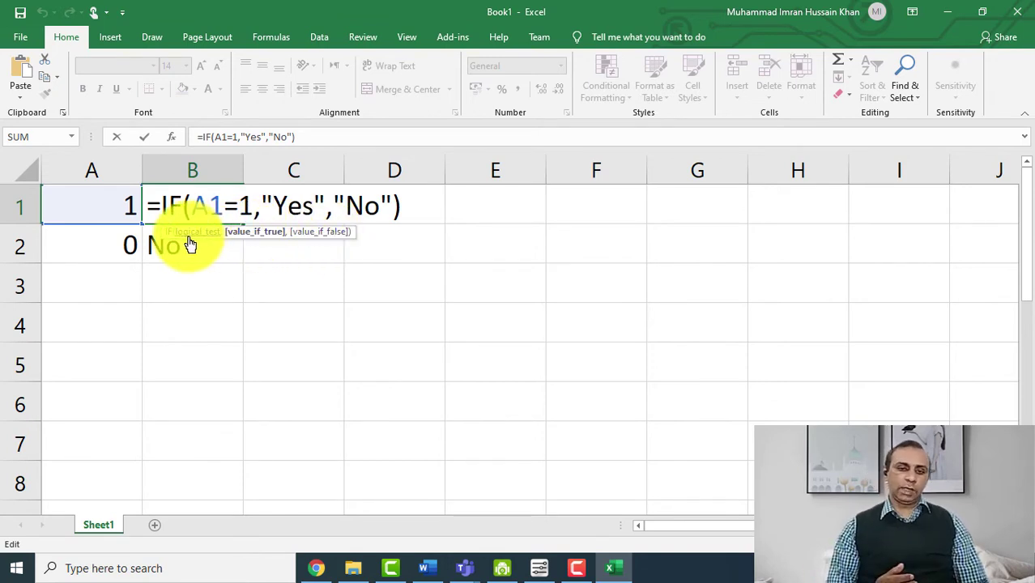
pyautogui.press('Escape')
pyautogui.click(357, 298)
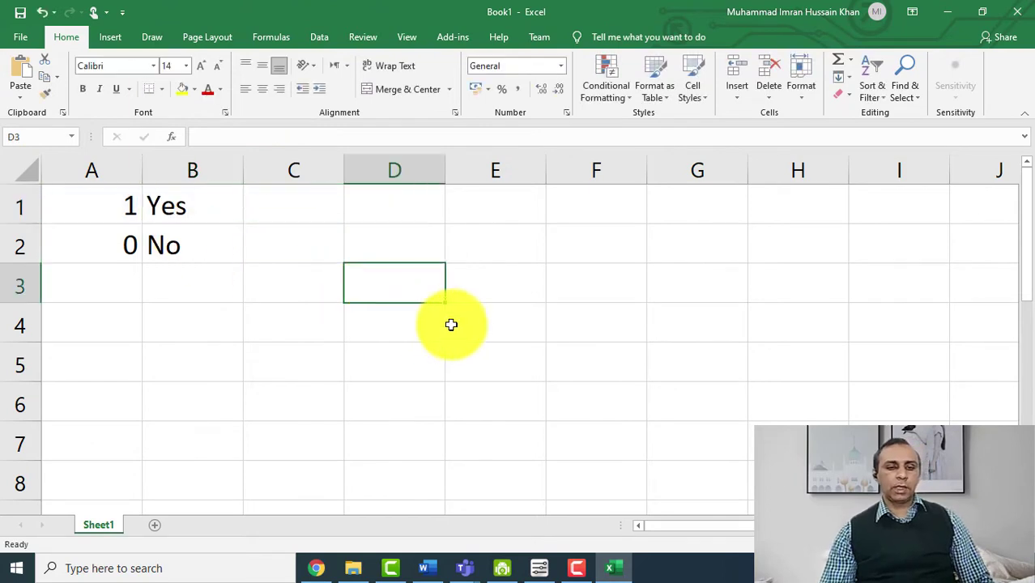
pyautogui.moveTo(392, 303); pyautogui.dragTo(10, 172)
pyautogui.press('Escape')
pyautogui.moveTo(74, 197); pyautogui.dragTo(243, 253)
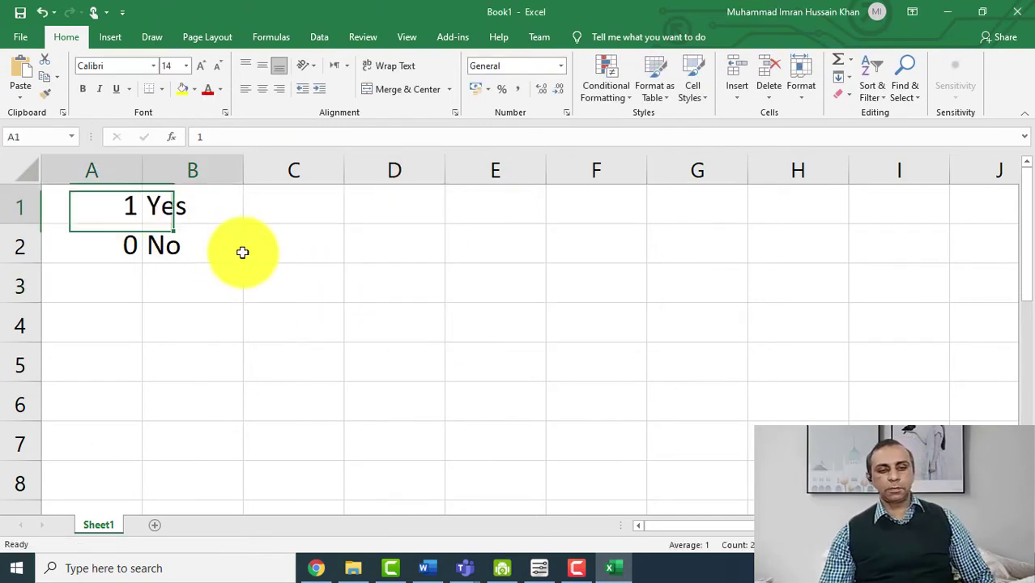
pyautogui.press('Delete')
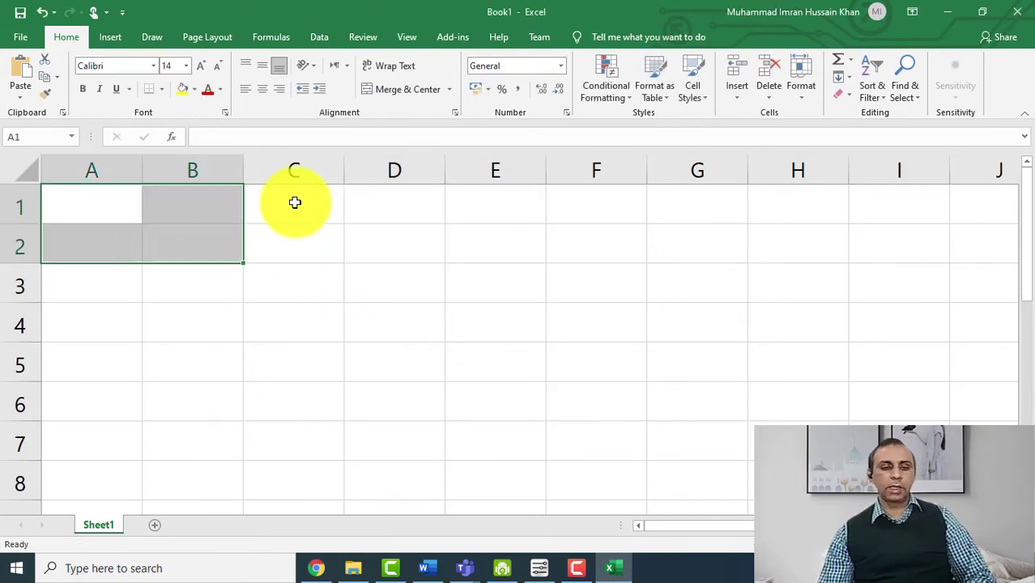
# Enter the text "Grade Sheet" in cell B1
pyautogui.click(294, 201)
pyautogui.click(236, 204)
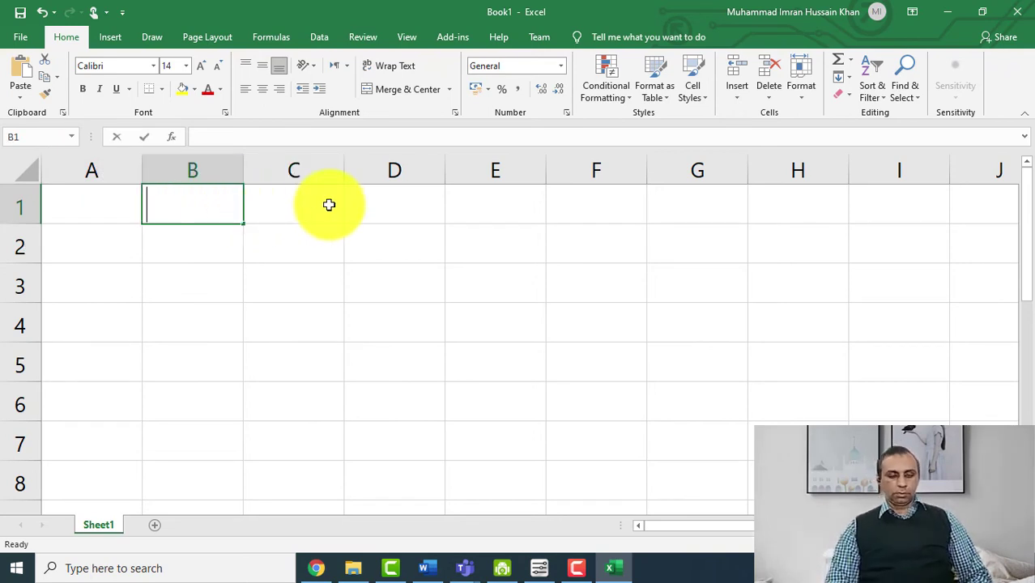
pyautogui.write('r')
pyautogui.press('BackSpace')
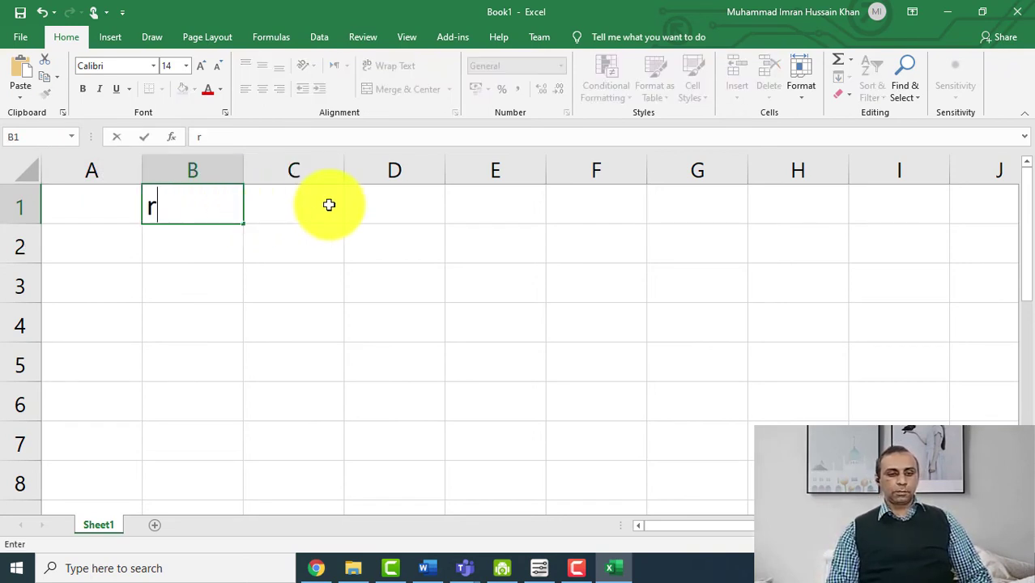
pyautogui.write('Grade sh')
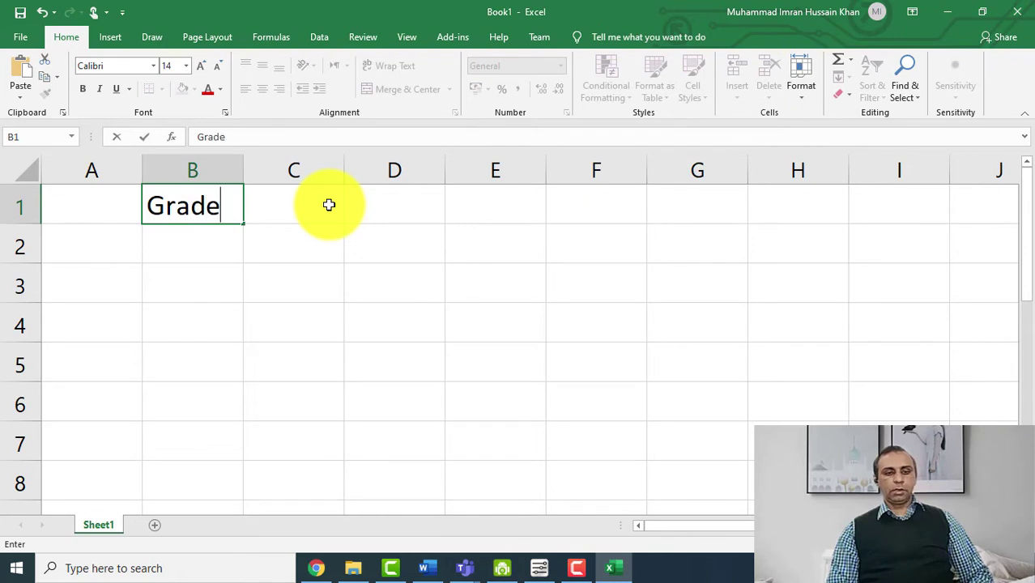
pyautogui.press('BackSpace')
pyautogui.press('BackSpace')
pyautogui.write('Sheet')
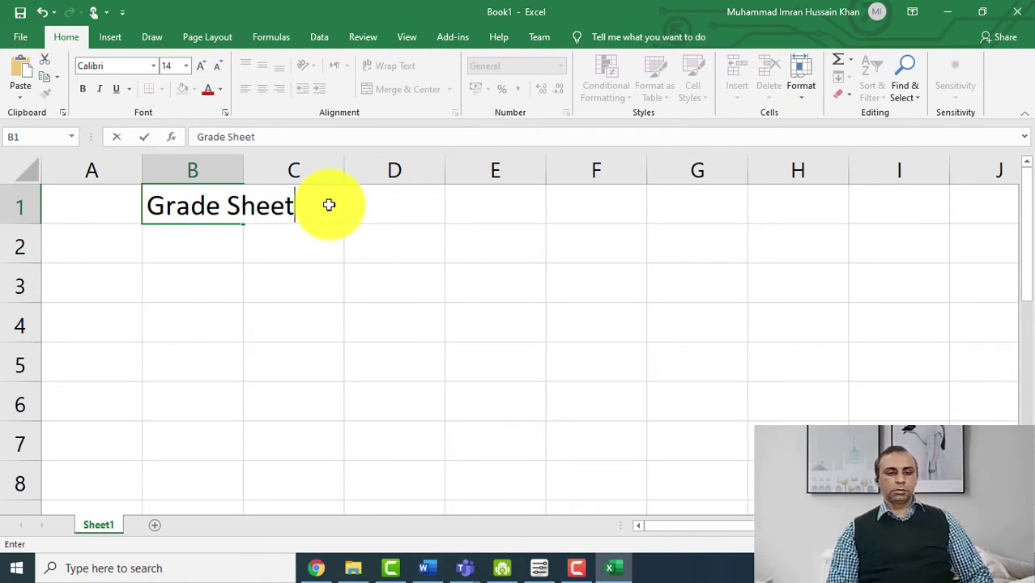
pyautogui.press('Left')
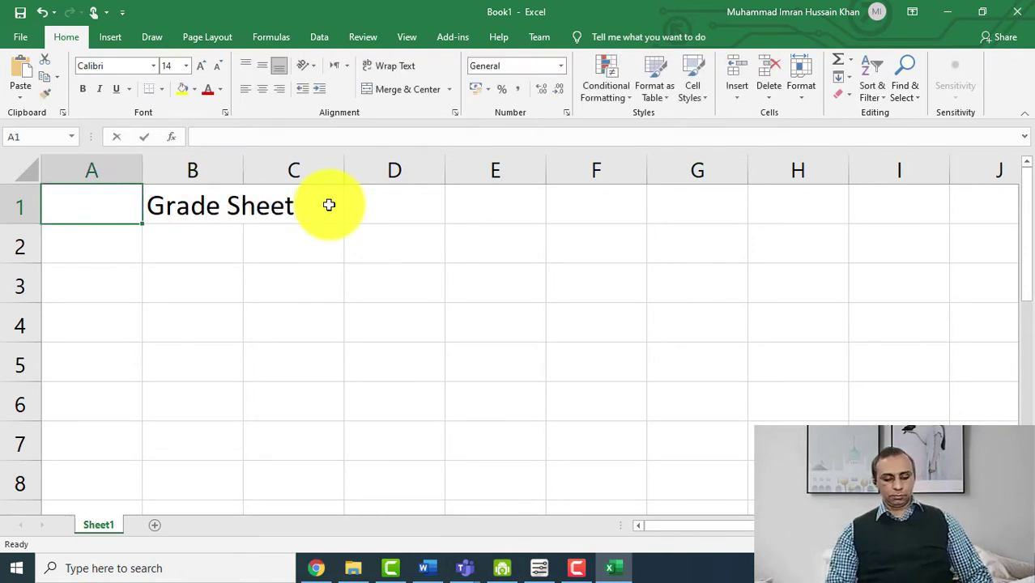
# Enter "Student" in cell A1 and keep that cell selected
pyautogui.write('Student')
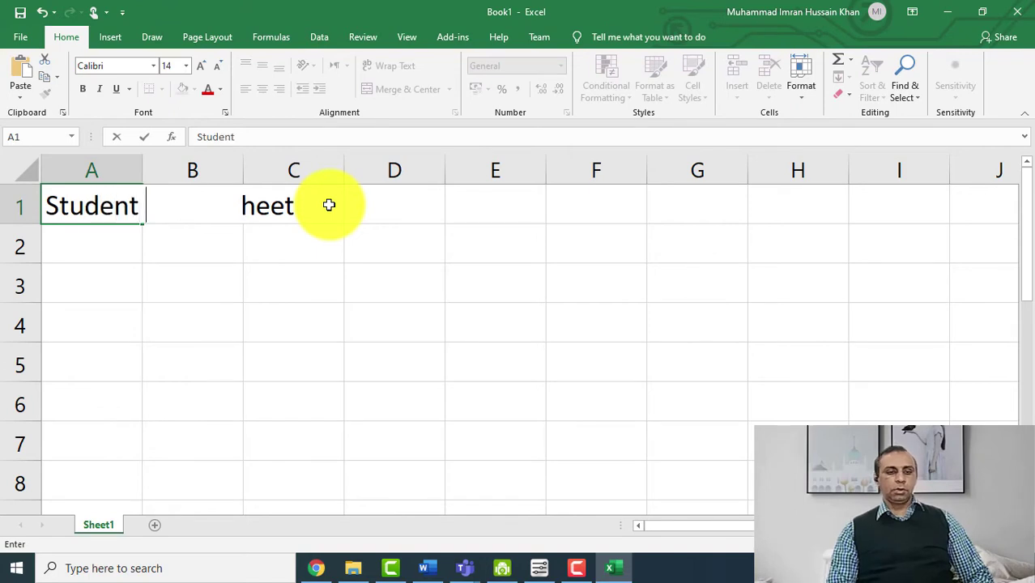
pyautogui.press('Return')
pyautogui.press('Up')
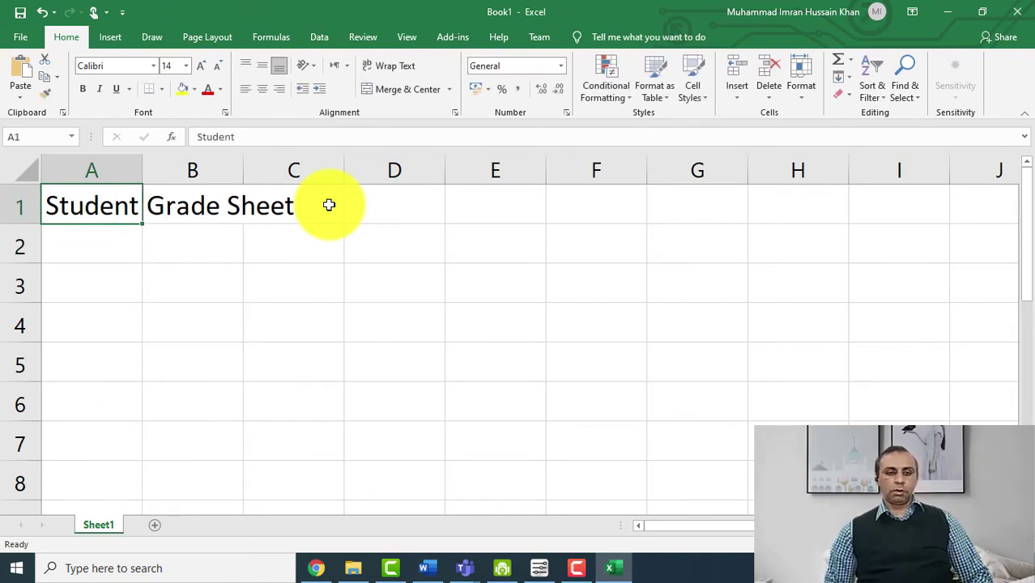
# Merge and center the title row across cells A1:I1
pyautogui.hotkey('shift', 'Right')
pyautogui.hotkey('shift', 'Right')
pyautogui.hotkey('shift', 'Right')
pyautogui.hotkey('shift', 'Right')
pyautogui.hotkey('shift', 'Right')
pyautogui.hotkey('shift', 'Right')
pyautogui.hotkey('shift', 'Right')
pyautogui.hotkey('shift', 'Right')
pyautogui.hotkey('shift', 'Right')
pyautogui.hotkey('shift', 'Left')
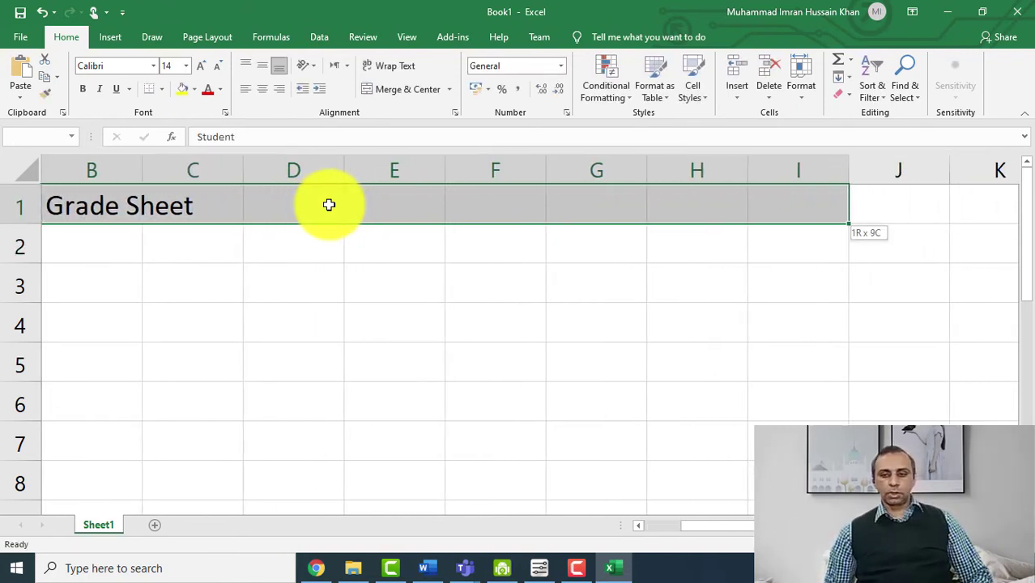
pyautogui.click(373, 90)
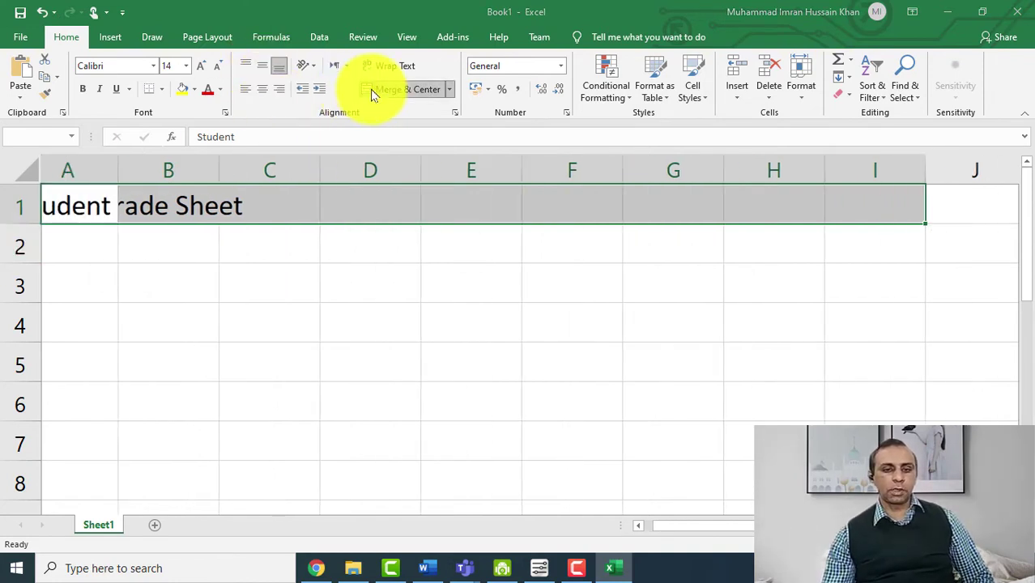
pyautogui.click(490, 325)
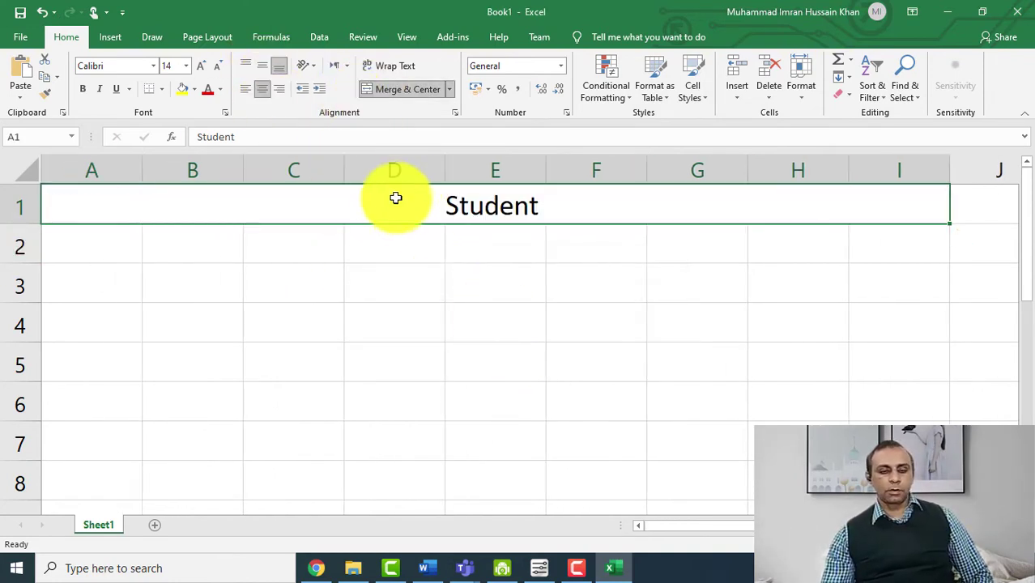
# Complete the merged title in row 1 so it reads "Student Grade Sheet"
pyautogui.doubleClick(391, 204)
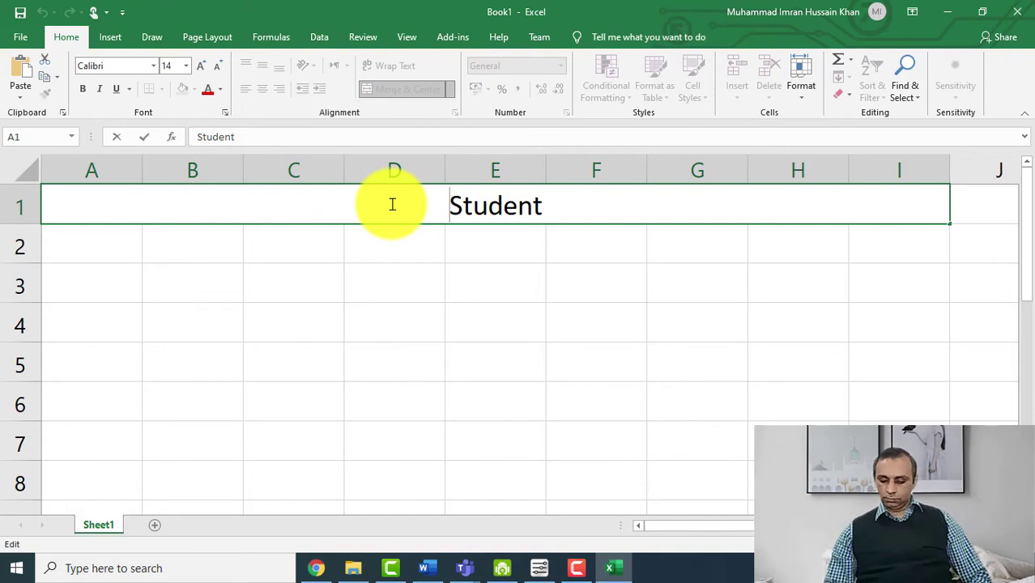
pyautogui.press('End')
pyautogui.write('Grade She')
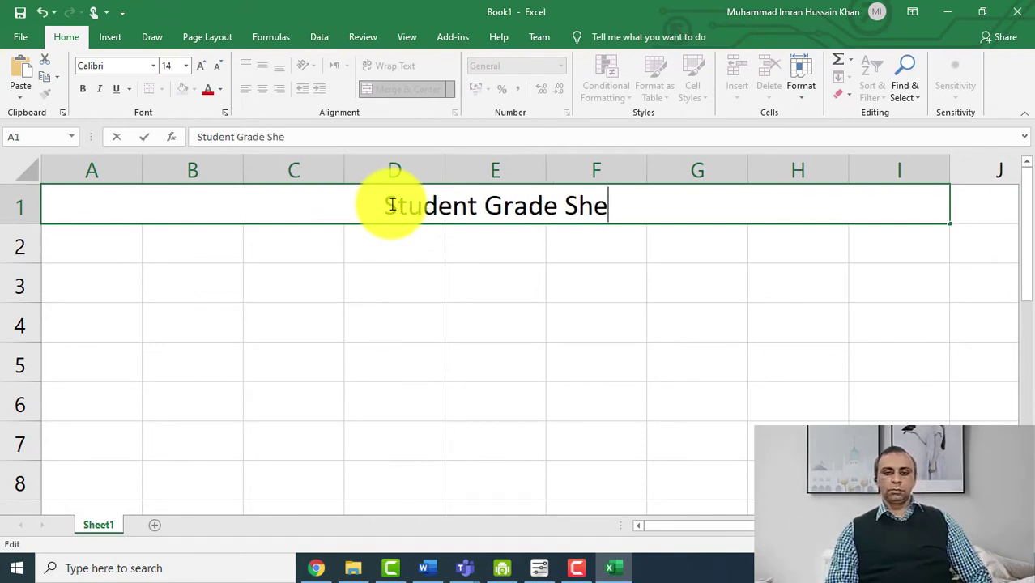
pyautogui.write('et')
pyautogui.press('Return')
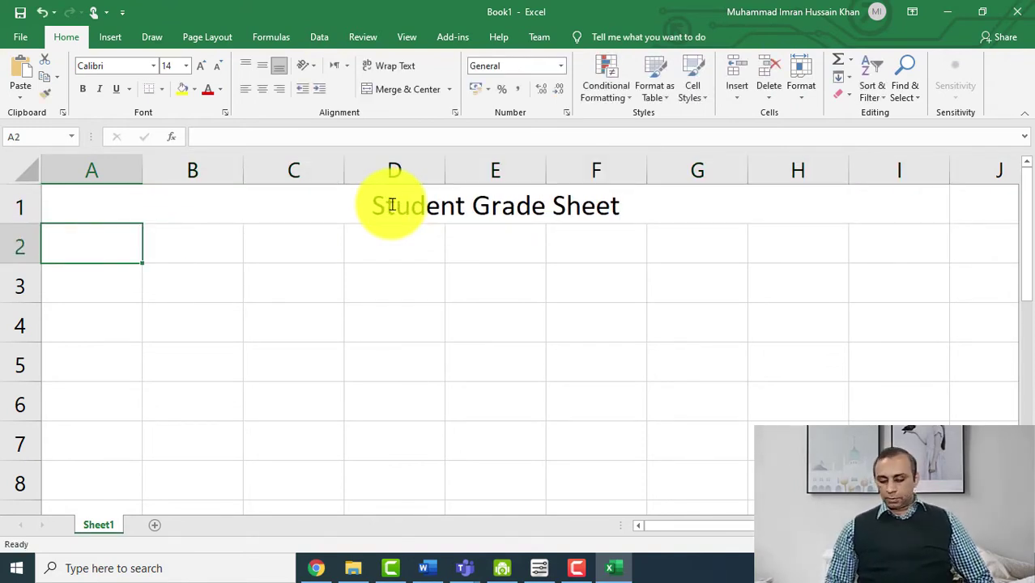
# Enter the column headings "Roll No" in A2 and "Name" in B2
pyautogui.write('Roll N')
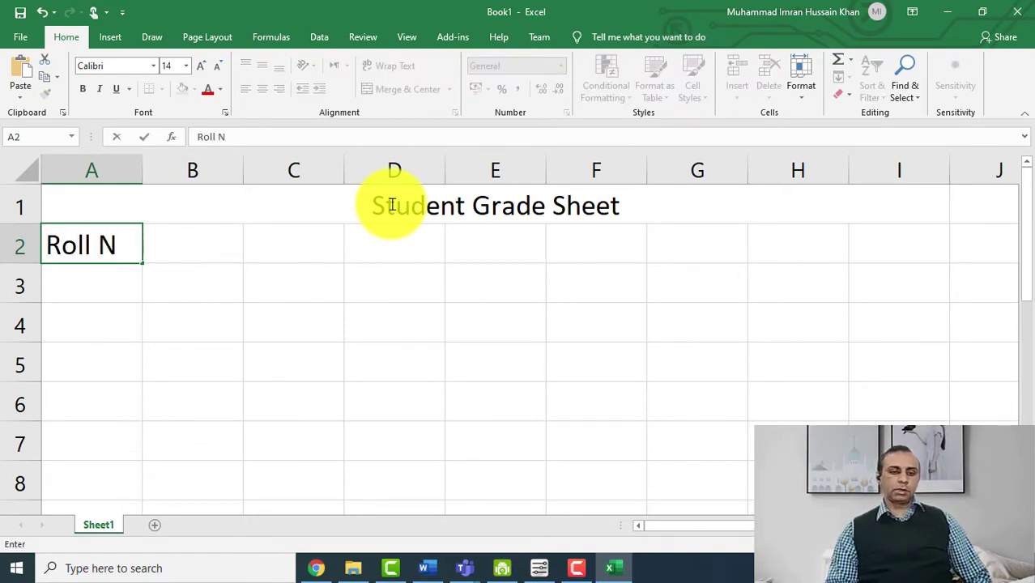
pyautogui.write('o')
pyautogui.press('Return')
pyautogui.press('Up')
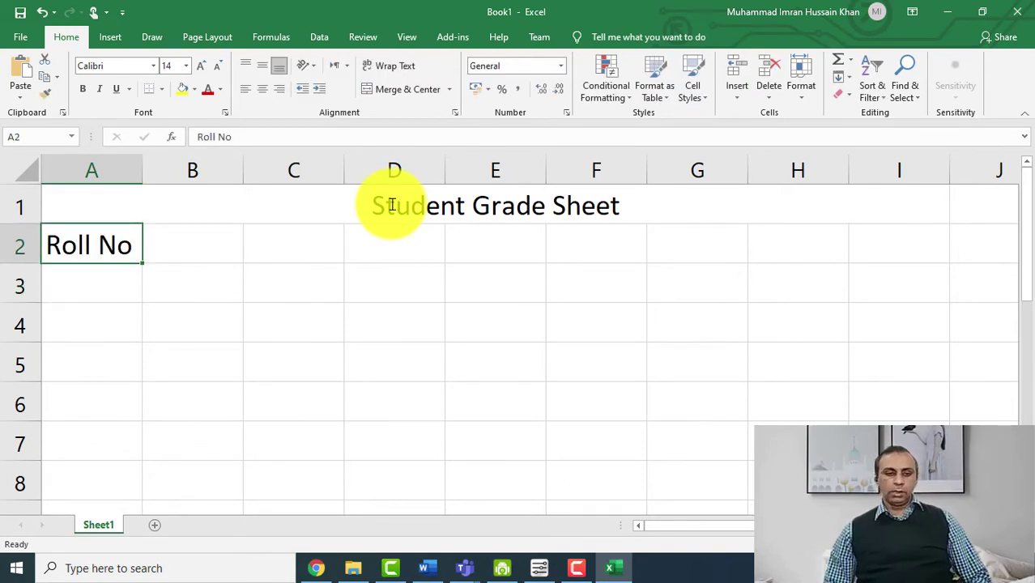
pyautogui.press('Up')
pyautogui.press('Down')
pyautogui.press('Right')
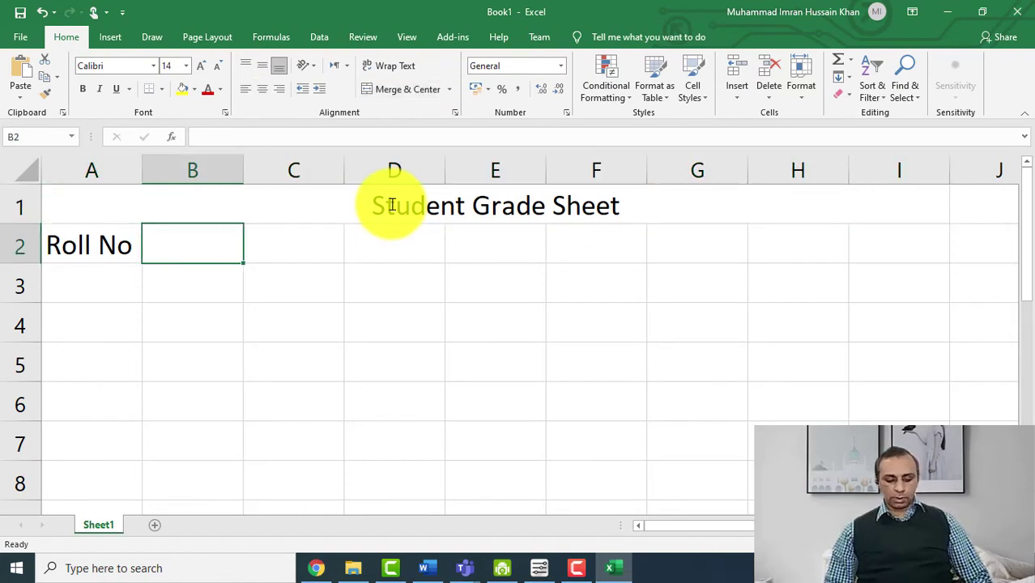
pyautogui.write('Name')
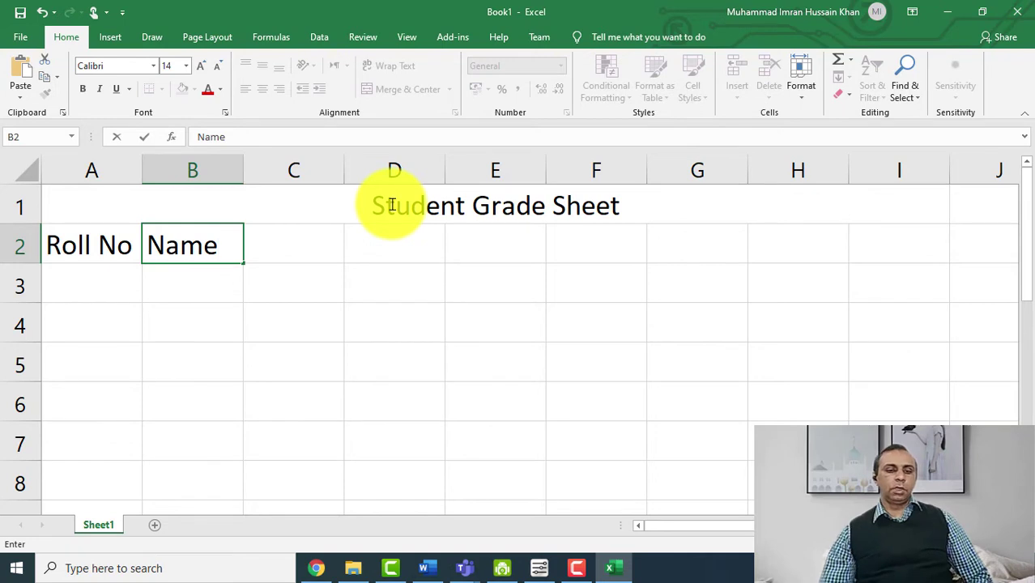
# Widen column B for the names and narrow column A to about the width of the word "Roll"
pyautogui.click(229, 168)
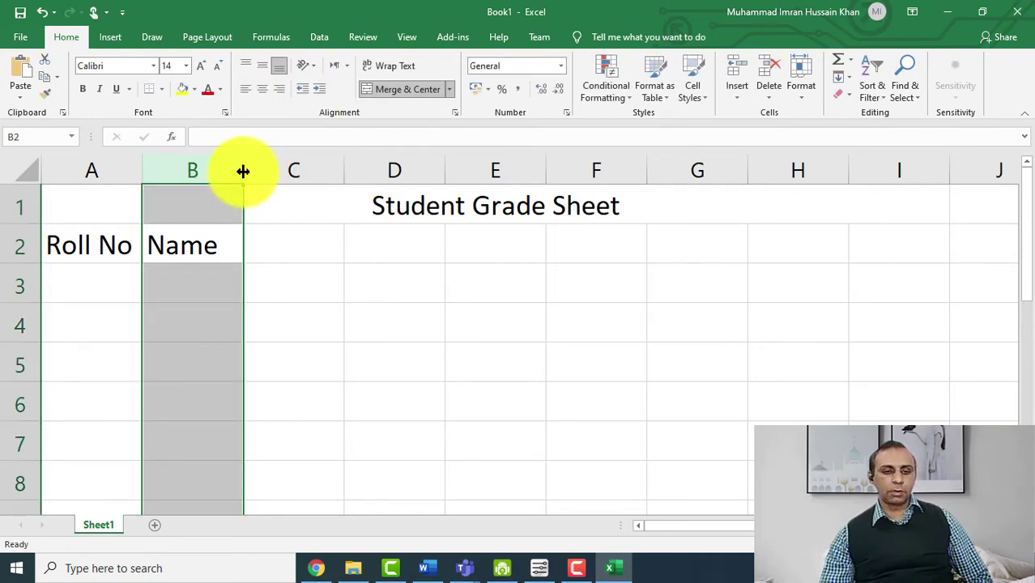
pyautogui.moveTo(243, 171); pyautogui.dragTo(308, 169)
pyautogui.click(81, 283)
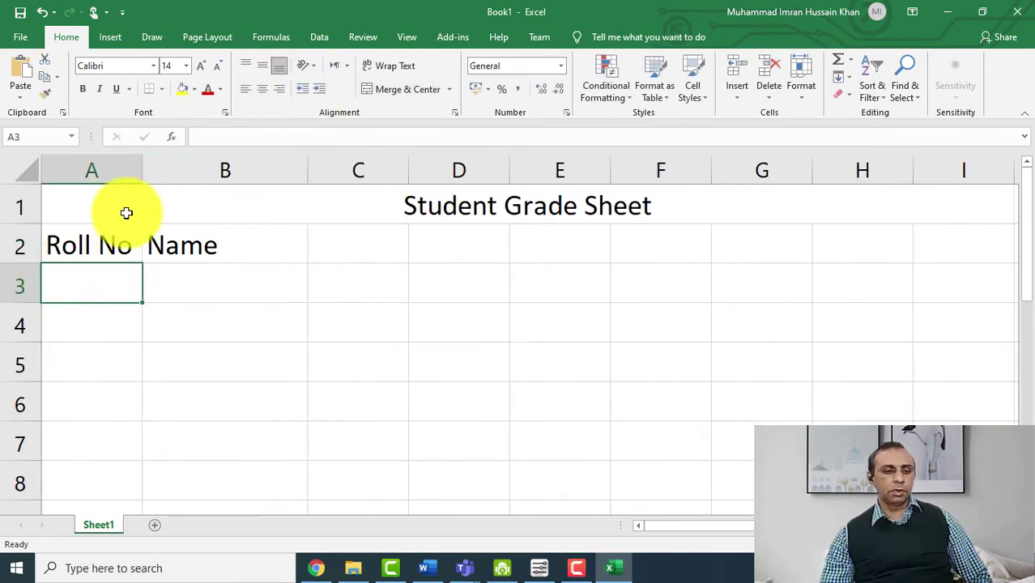
pyautogui.moveTo(142, 171); pyautogui.dragTo(100, 174)
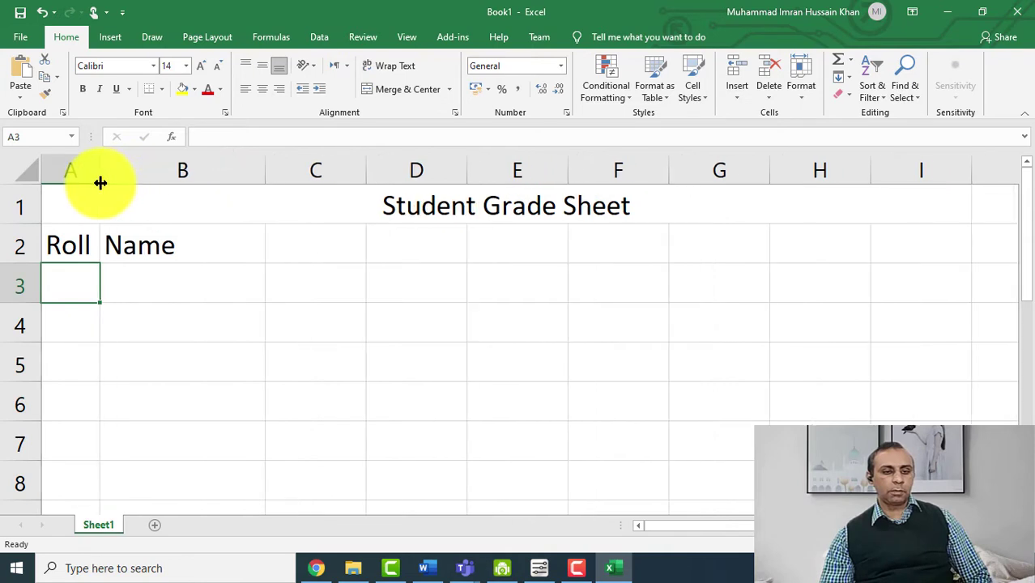
# Wrap the text in heading row 2 and center it horizontally and vertically
pyautogui.click(81, 247)
pyautogui.click(23, 245)
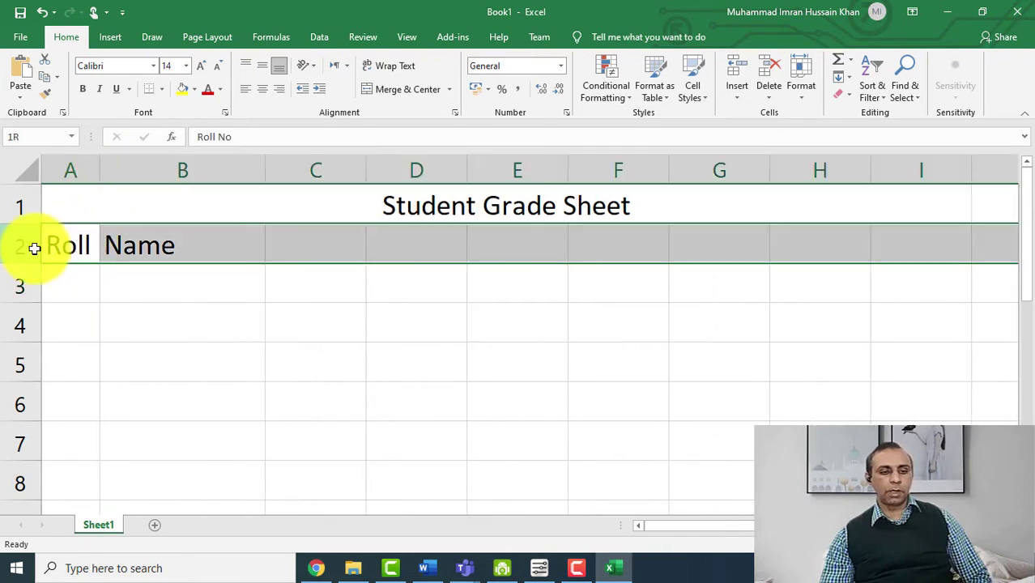
pyautogui.click(405, 68)
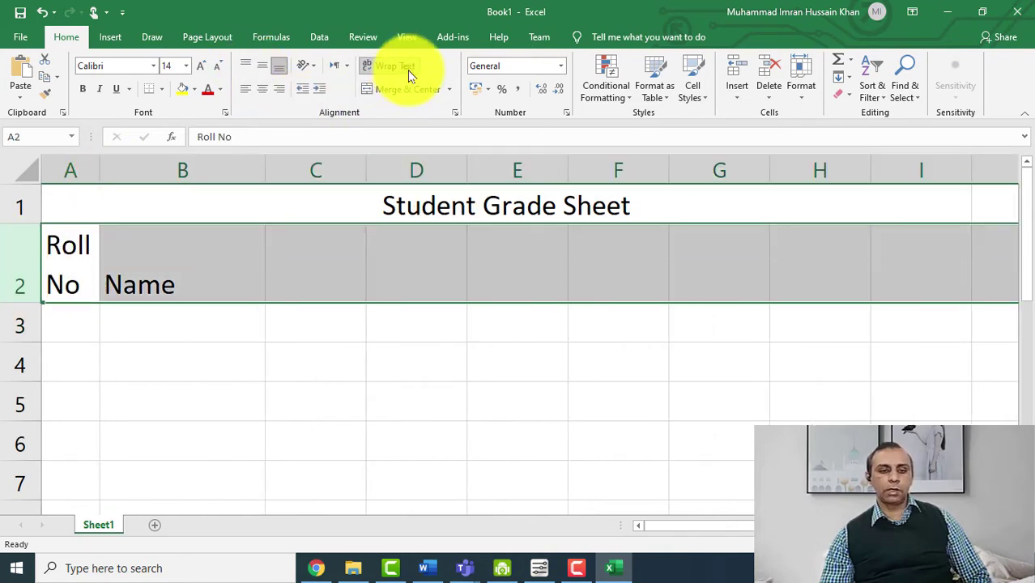
pyautogui.click(261, 90)
pyautogui.click(262, 67)
# Enter roll numbers 1 and 2 in A3 and A4 and fill the series down to 5 in A7
pyautogui.click(69, 324)
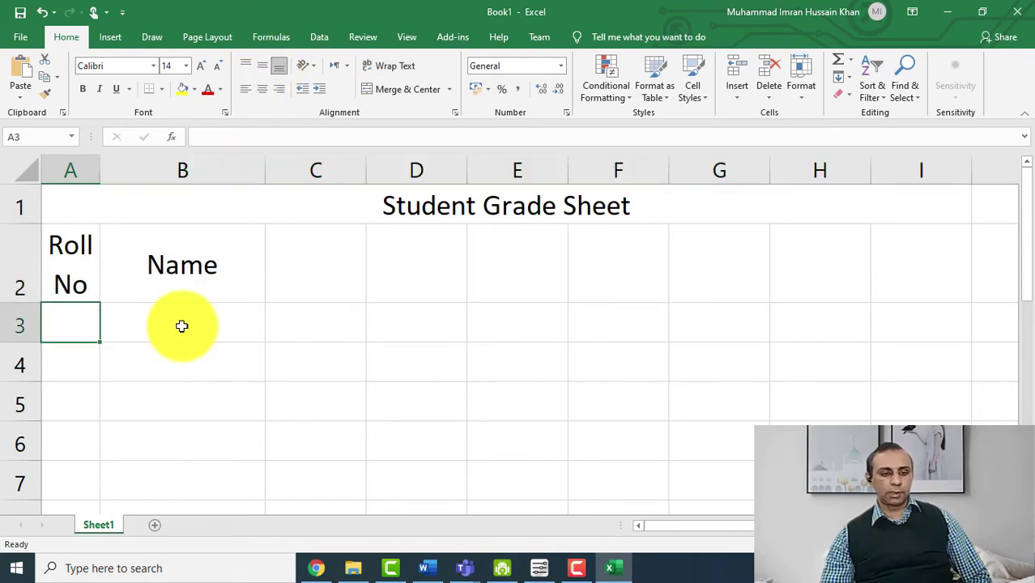
pyautogui.write('12')
pyautogui.press('BackSpace')
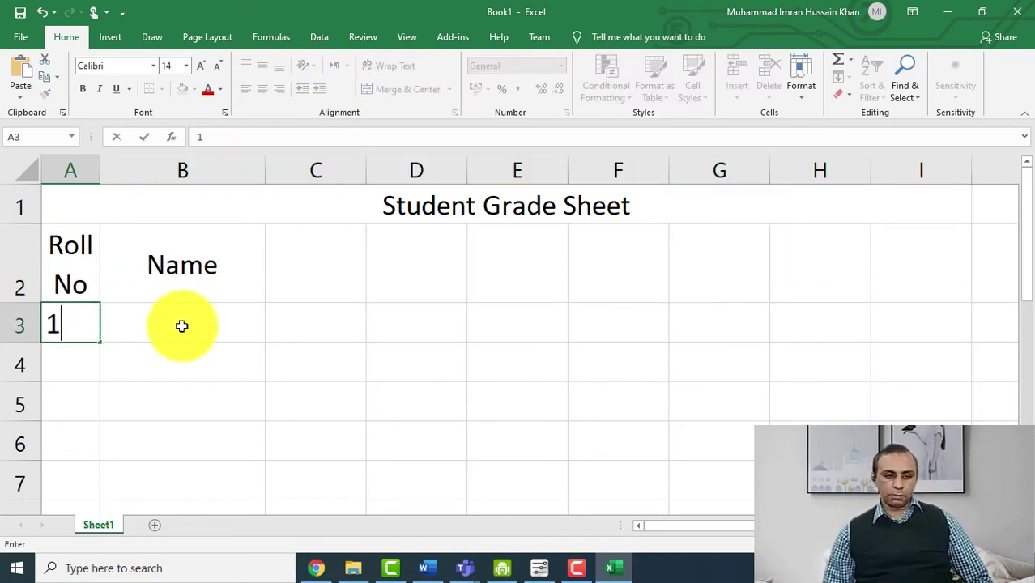
pyautogui.press('Return')
pyautogui.write('2')
pyautogui.press('Return')
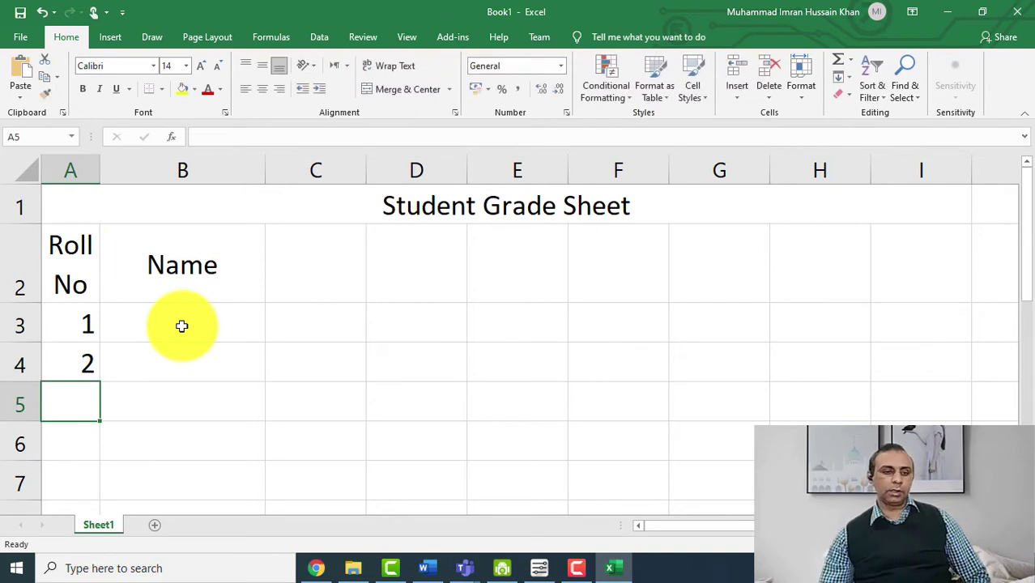
pyautogui.moveTo(62, 335); pyautogui.dragTo(81, 490)
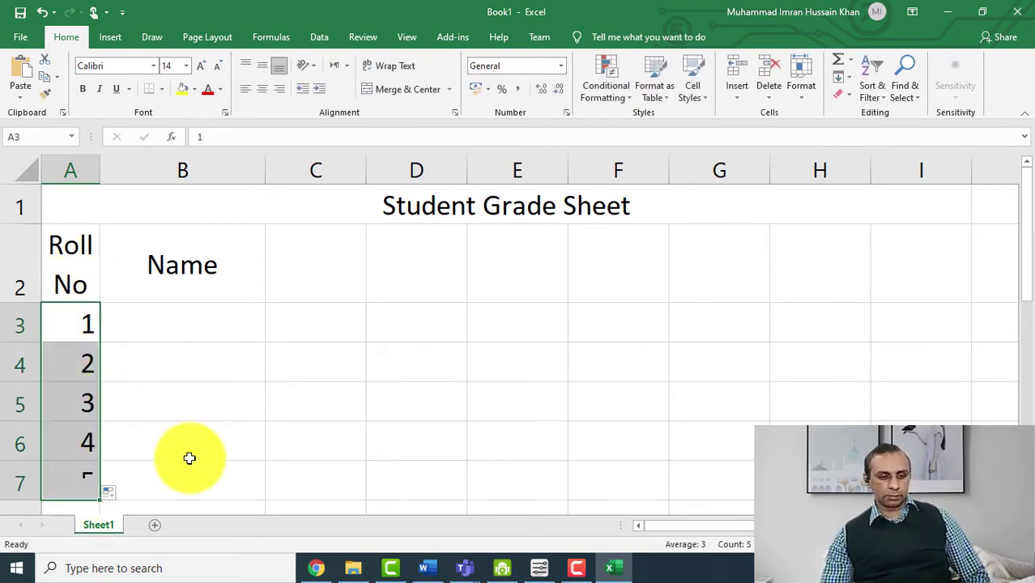
pyautogui.click(201, 452)
# Enter the five students' first names in the Name column, cells B3 to B7
pyautogui.click(192, 324)
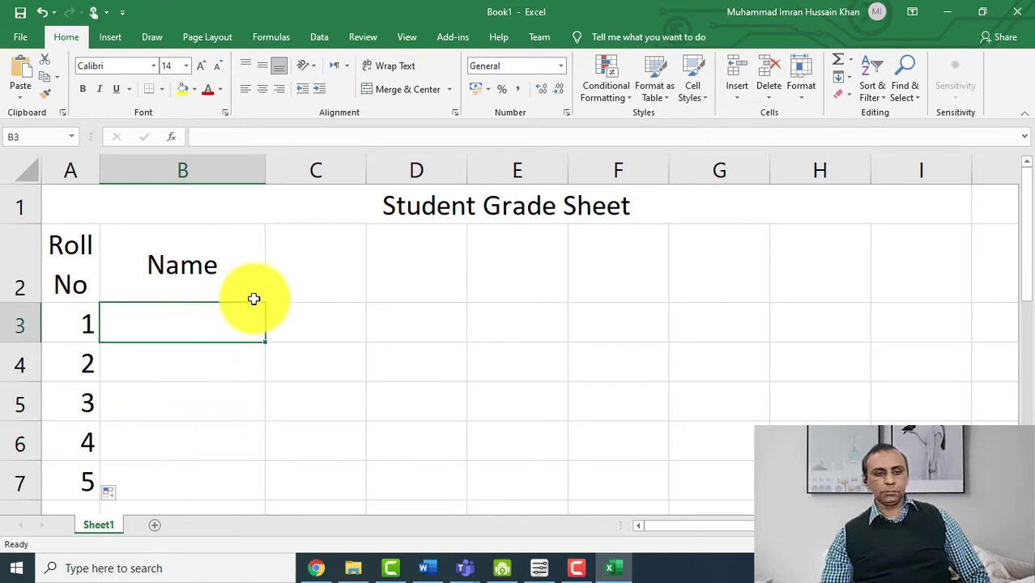
pyautogui.write('Imran')
pyautogui.press('Return')
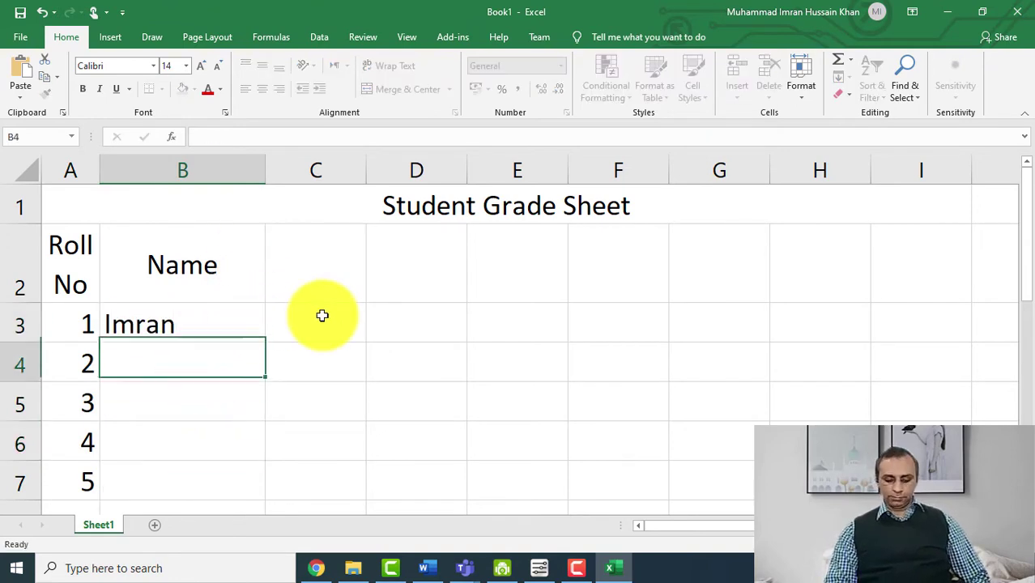
pyautogui.write('Adnan')
pyautogui.press('Return')
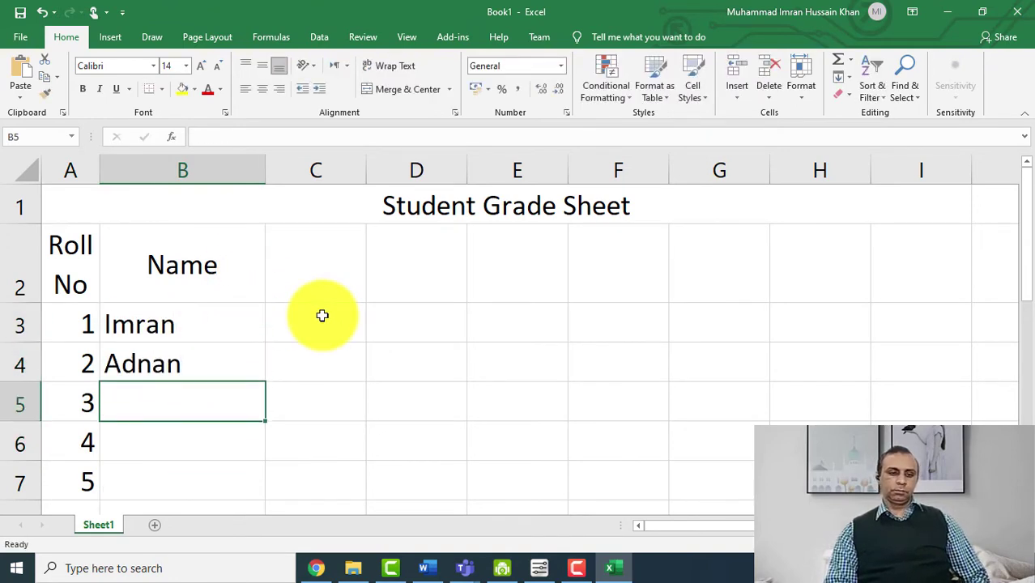
pyautogui.write('Iram')
pyautogui.press('Return')
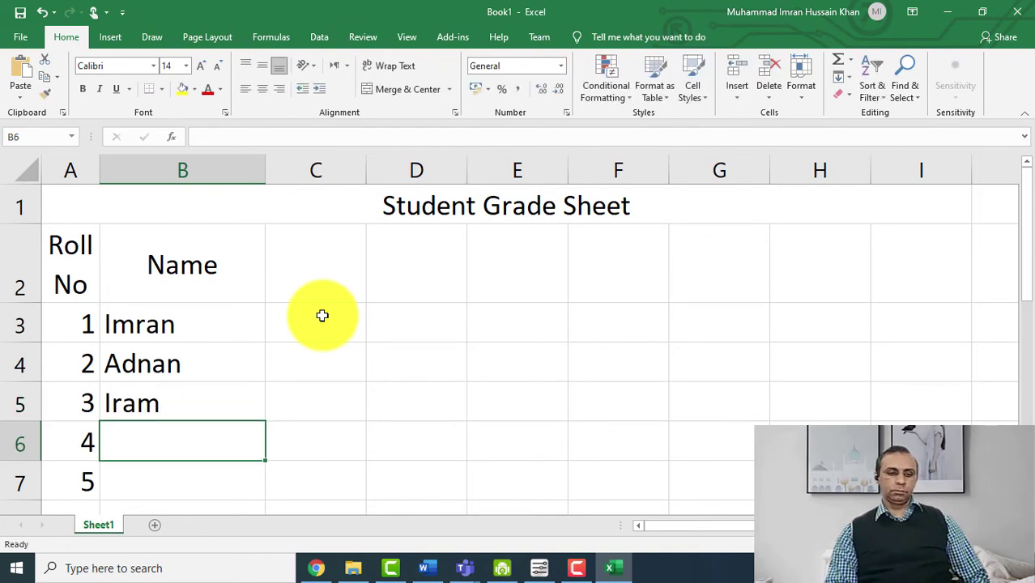
pyautogui.write('Iqbal')
pyautogui.press('Return')
pyautogui.write('Khuram')
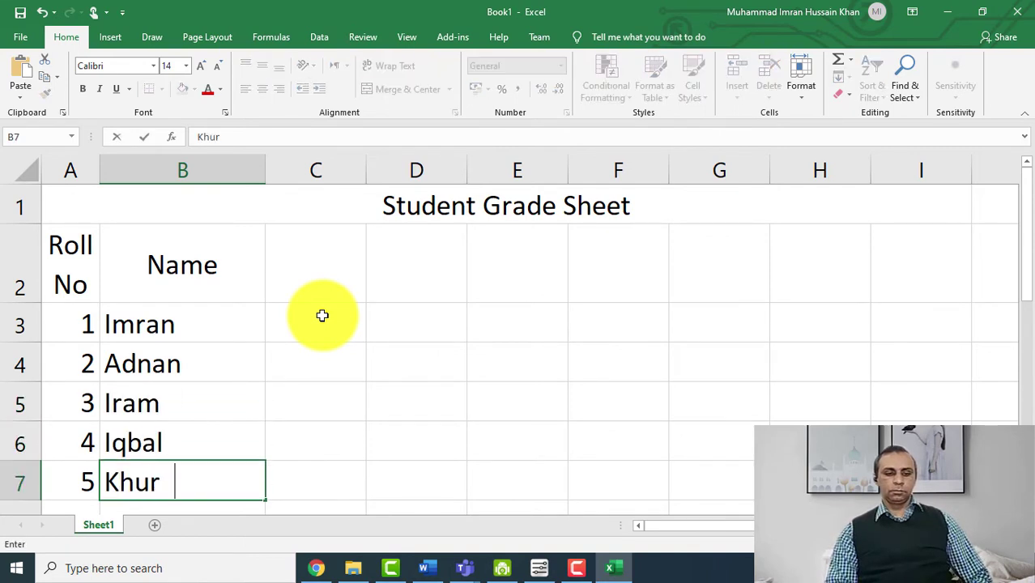
pyautogui.press('Right')
# Enter the subject headings "Math" in C2 and "English" in D2
pyautogui.press('Up')
pyautogui.press('Up')
pyautogui.press('Up')
pyautogui.press('Up')
pyautogui.press('Up')
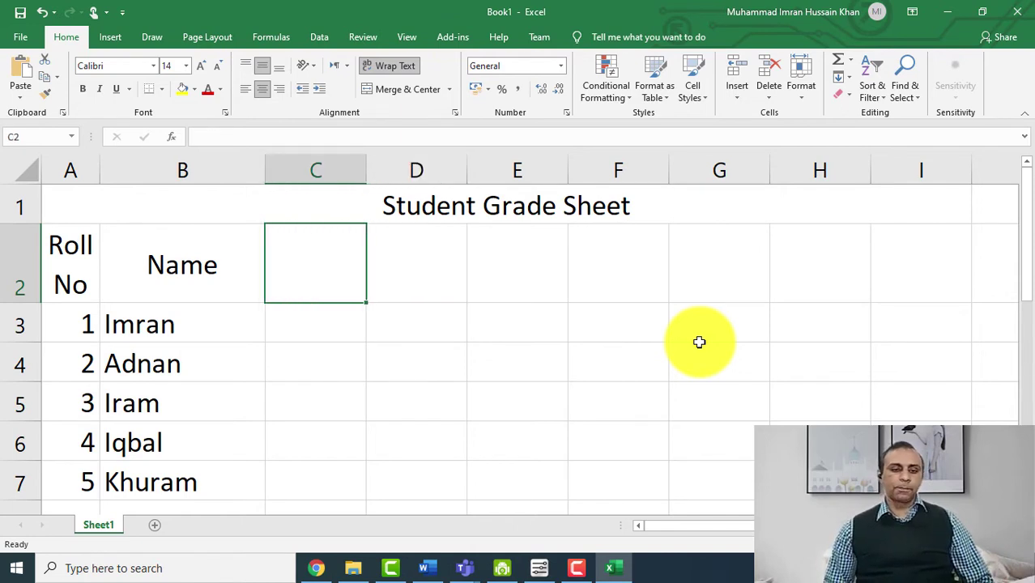
pyautogui.write('mat')
pyautogui.press('BackSpace')
pyautogui.press('BackSpace')
pyautogui.press('BackSpace')
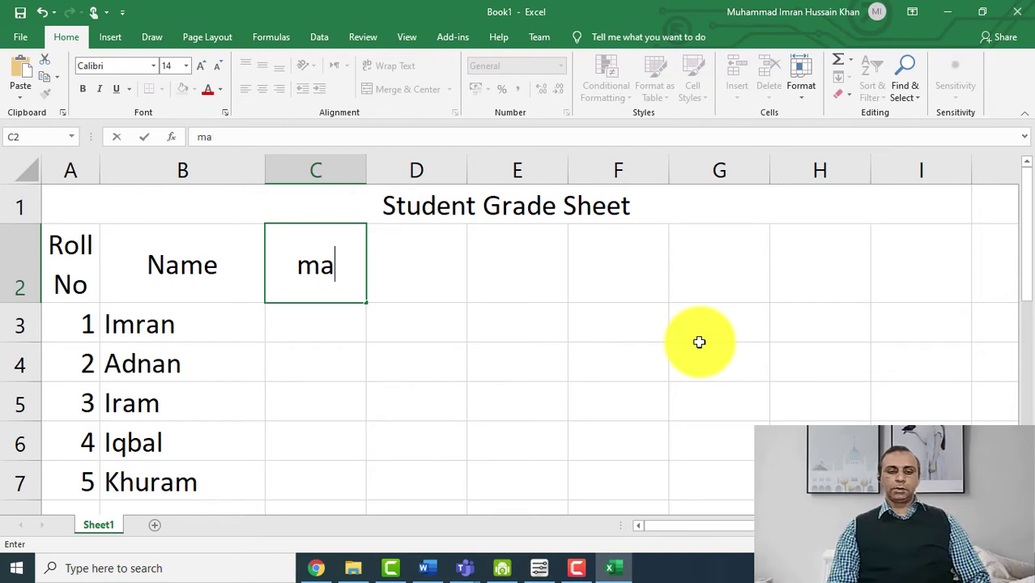
pyautogui.write('Math')
pyautogui.press('Tab')
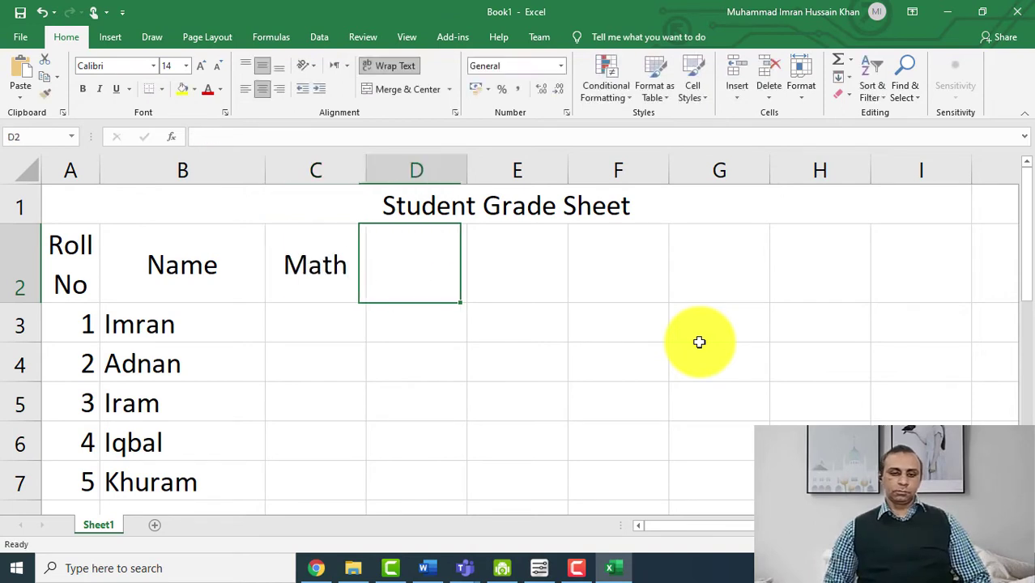
pyautogui.write('English')
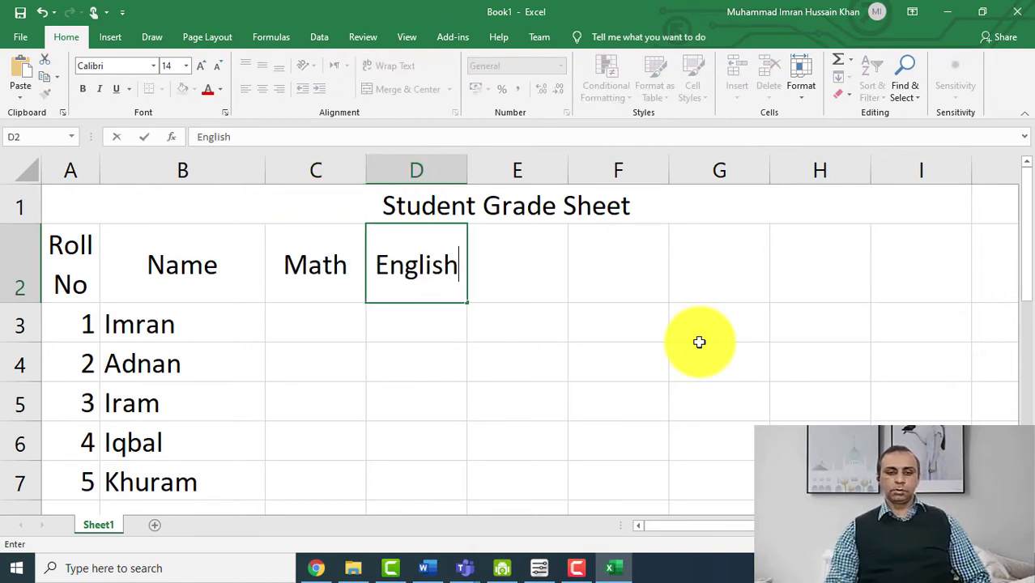
pyautogui.press('Tab')
# Enter the subject headings "Comp" in E2 and "Urdu" in F2
pyautogui.write('Co')
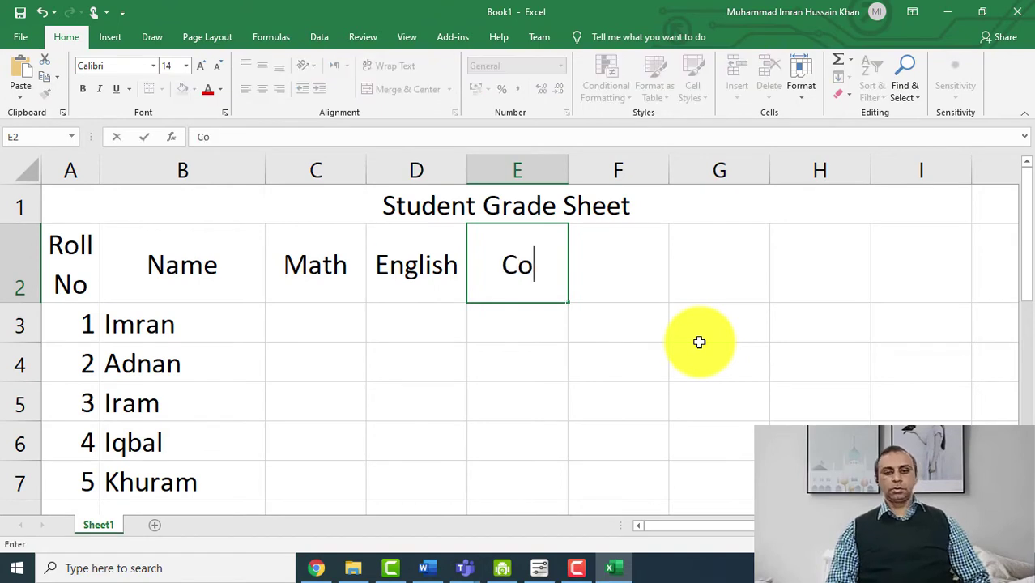
pyautogui.write('mputer')
pyautogui.press('BackSpace')
pyautogui.press('BackSpace')
pyautogui.press('BackSpace')
pyautogui.press('BackSpace')
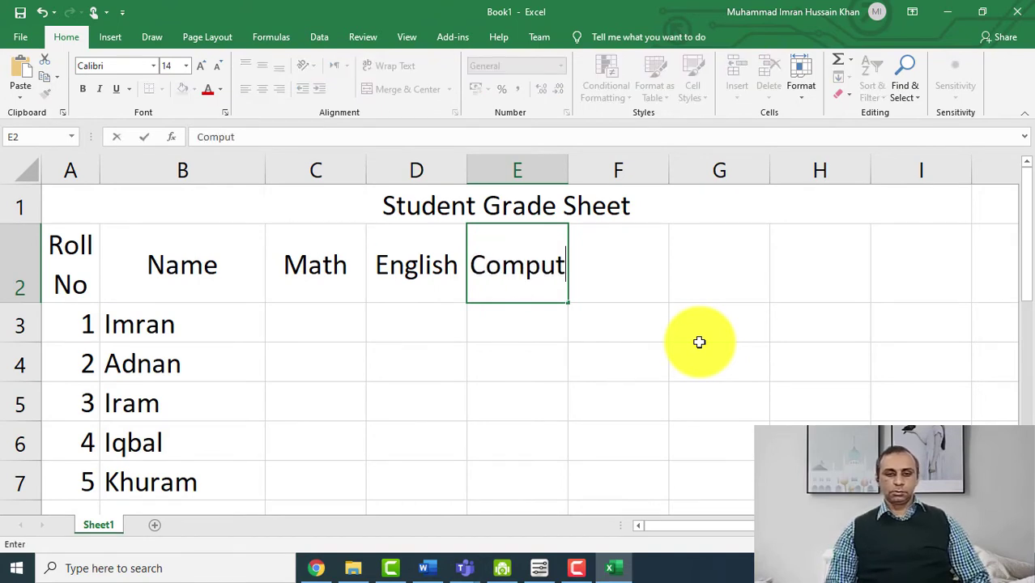
pyautogui.press('Return')
pyautogui.press('Up')
pyautogui.press('Right')
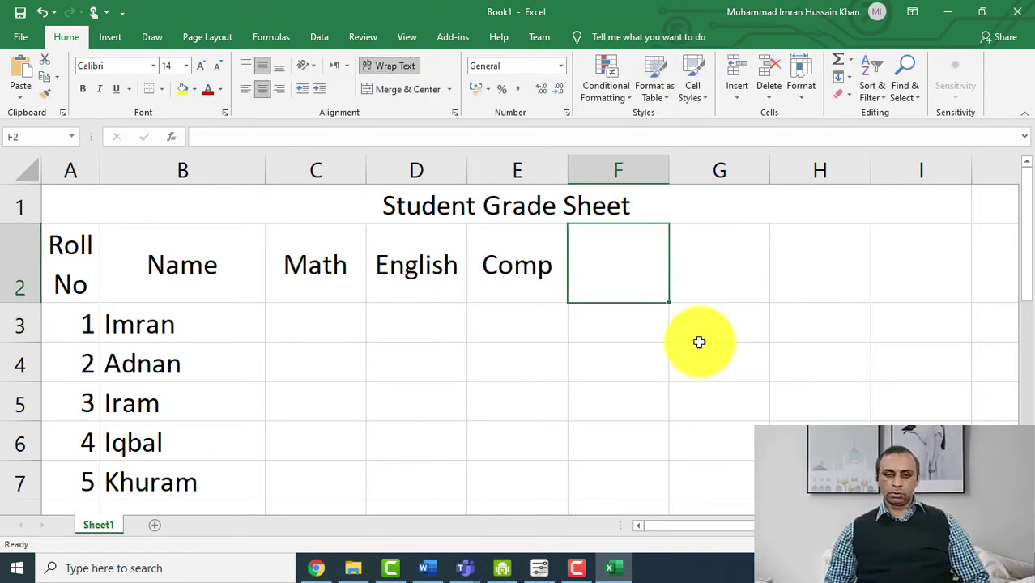
pyautogui.write('Urdu')
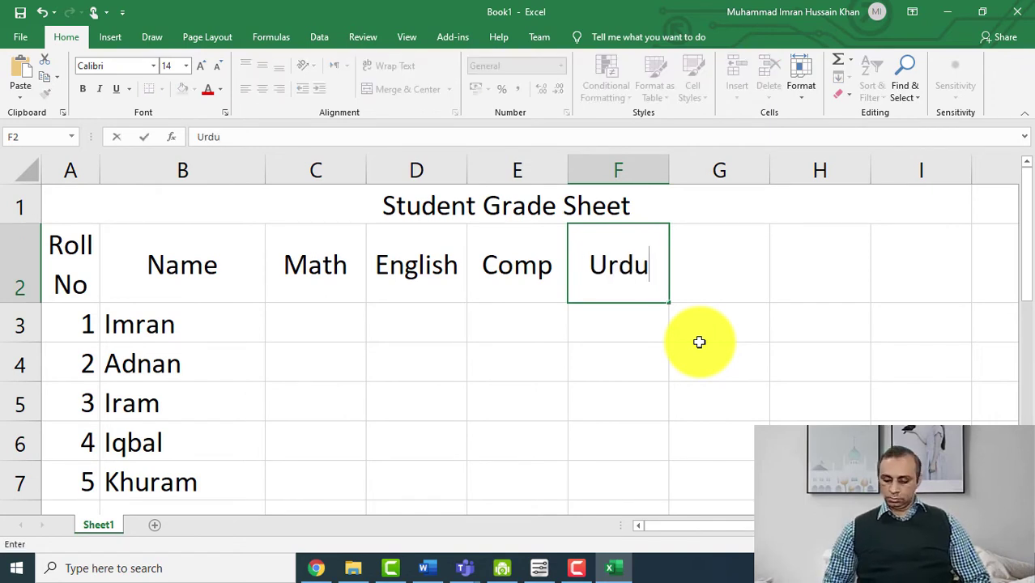
pyautogui.press('Tab')
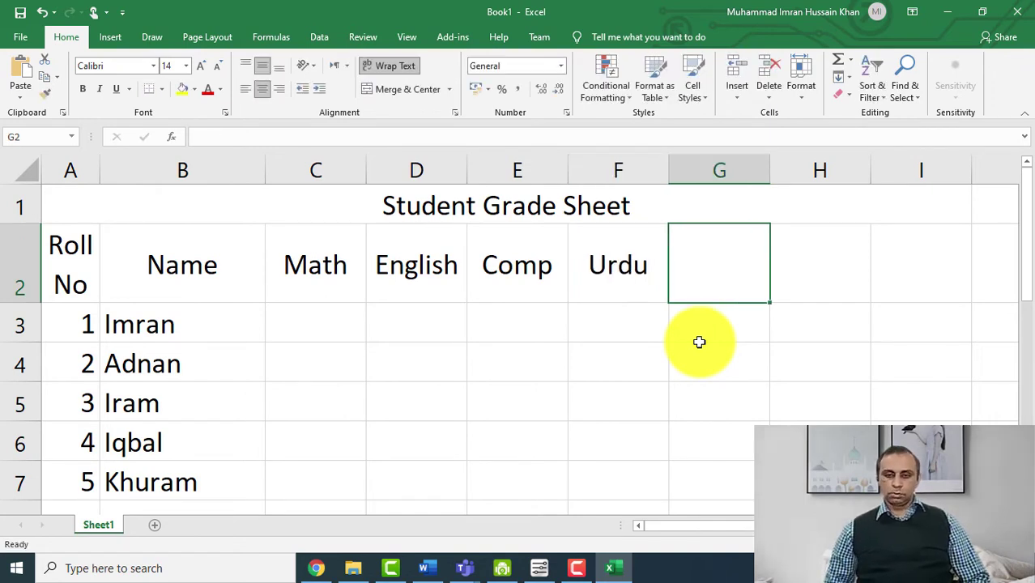
# Enter the subject heading "Isl" in G2
pyautogui.write('Isla')
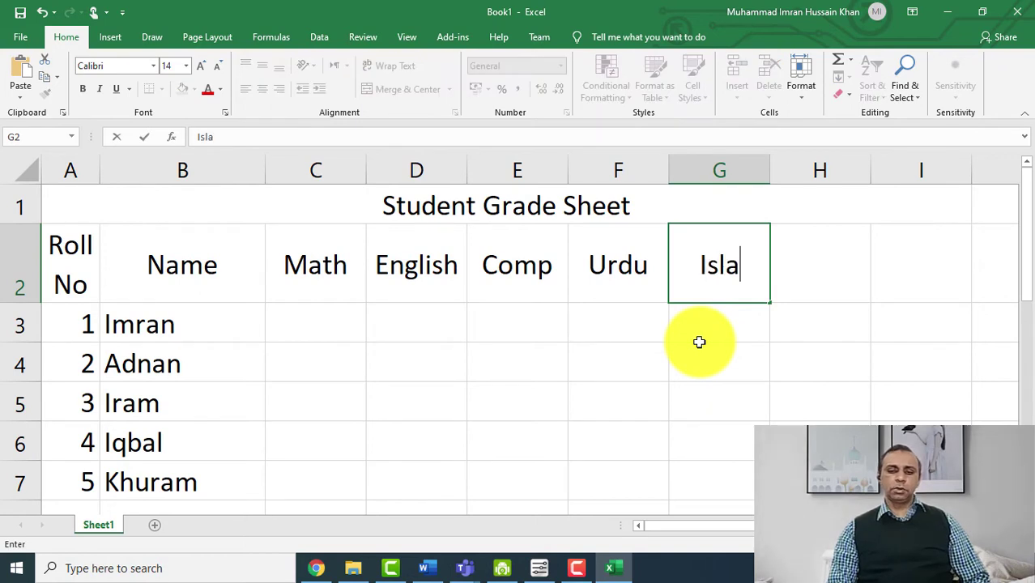
pyautogui.press('BackSpace')
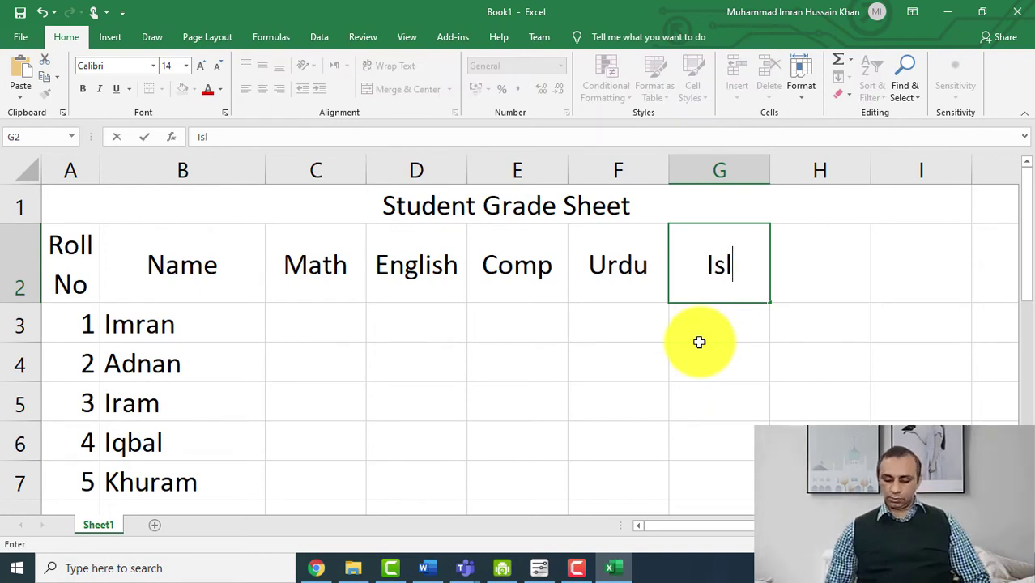
pyautogui.press('Tab')
pyautogui.press('Left')
pyautogui.press('Left')
pyautogui.press('Left')
pyautogui.press('Left')
pyautogui.press('Left')
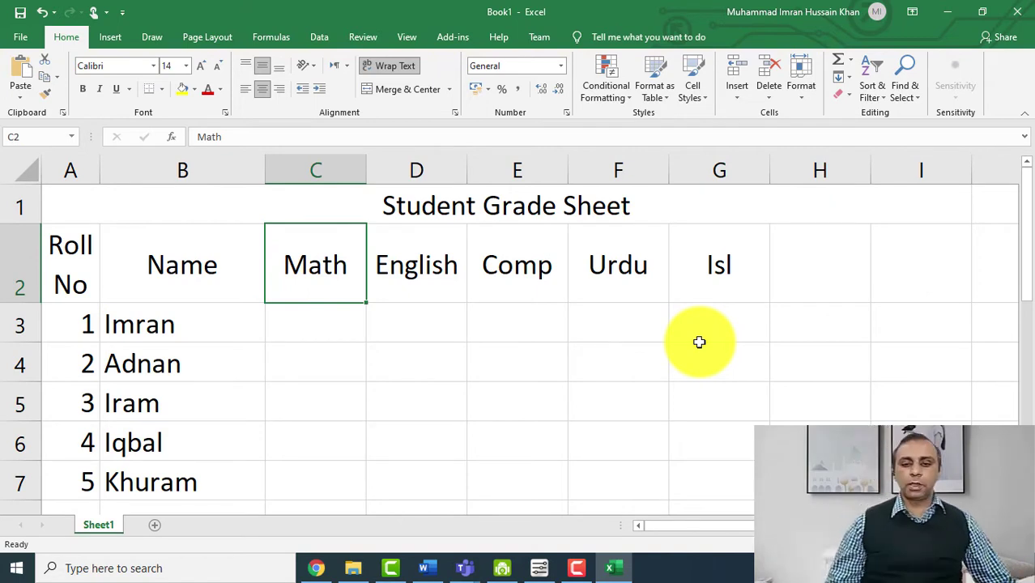
# Replace the heading in G2 with "Science" and select C3, the first student's Math cell
pyautogui.click(719, 263)
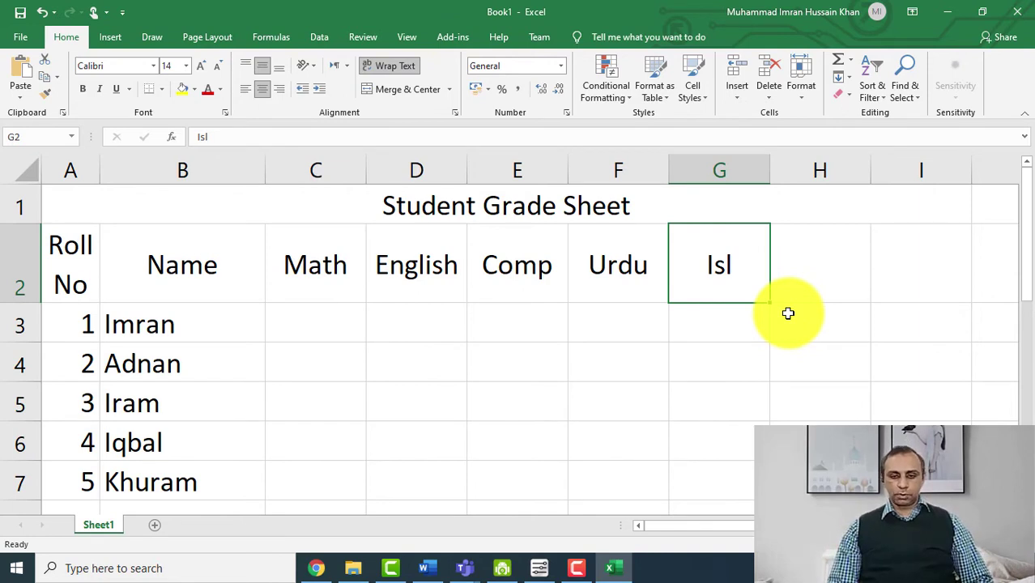
pyautogui.write('Scienc')
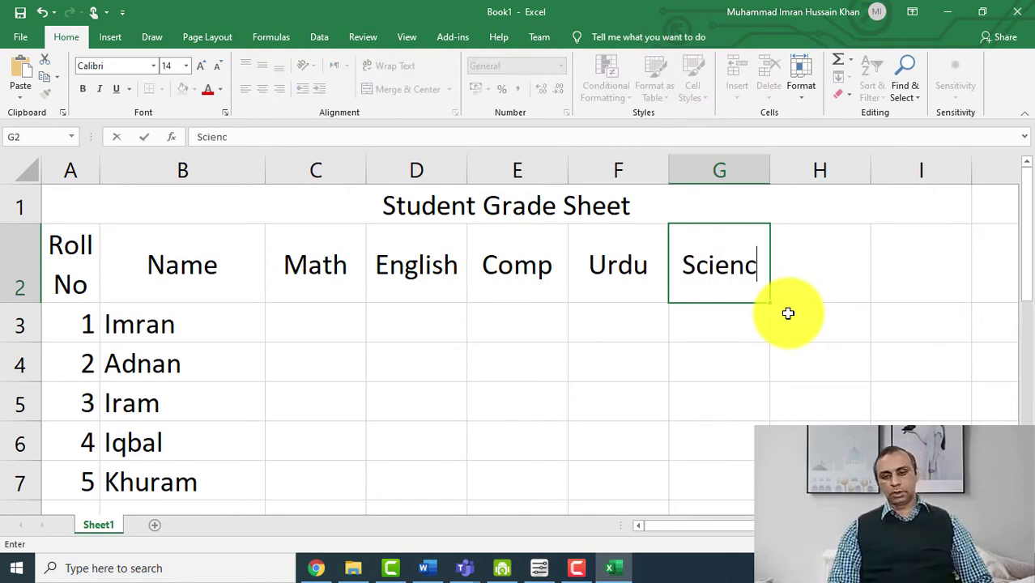
pyautogui.press('BackSpace')
pyautogui.press('BackSpace')
pyautogui.press('BackSpace')
pyautogui.write('ence')
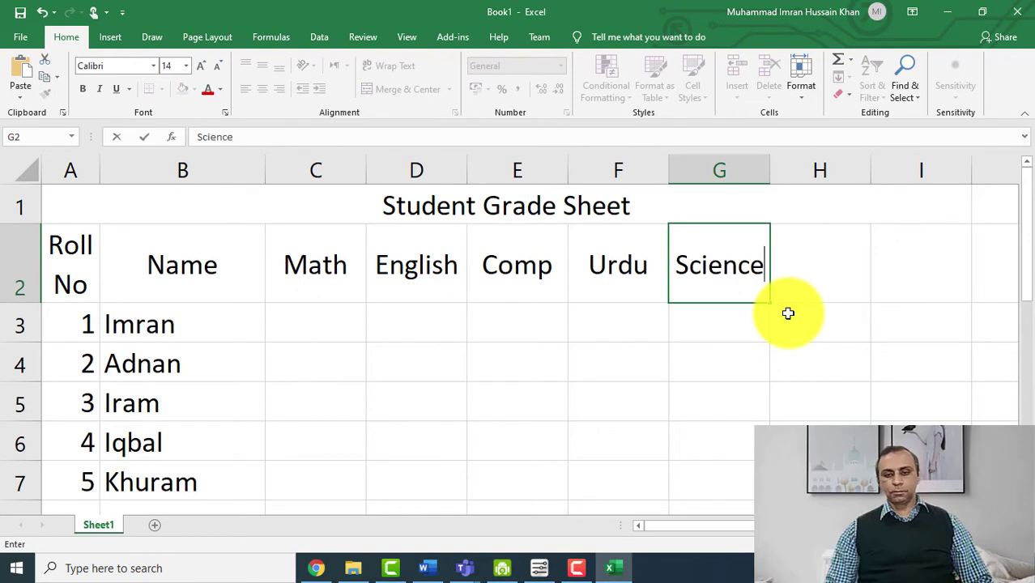
pyautogui.press('Return')
pyautogui.press('Up')
pyautogui.press('Left')
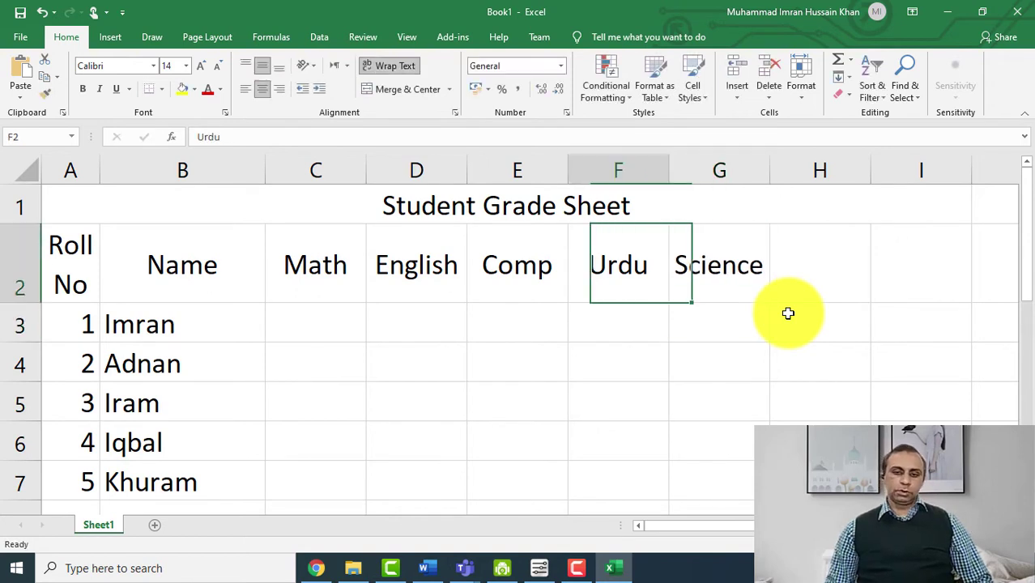
pyautogui.press('Left')
pyautogui.press('Left')
pyautogui.press('Right')
pyautogui.press('Left')
pyautogui.press('Left')
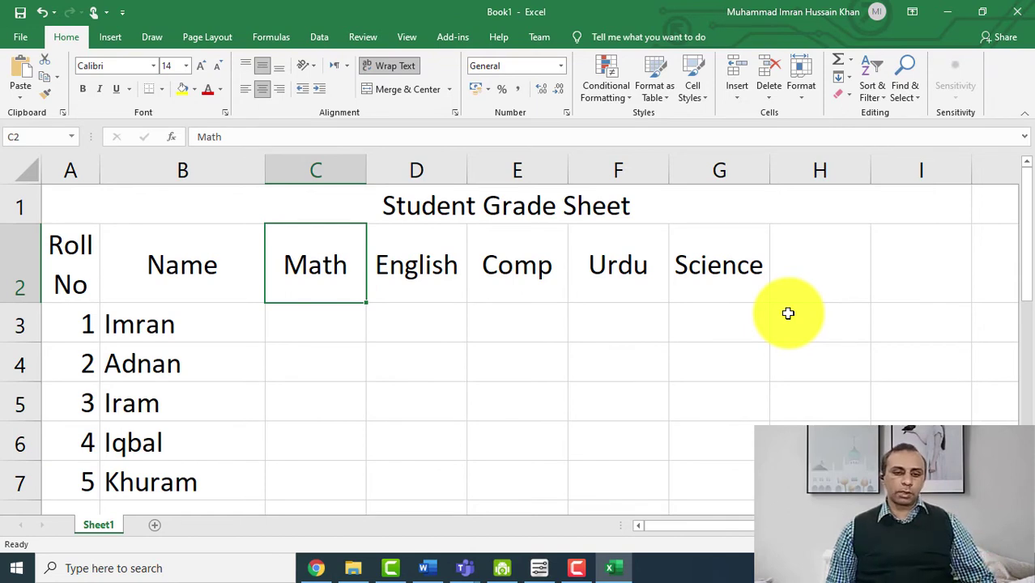
pyautogui.press('Down')
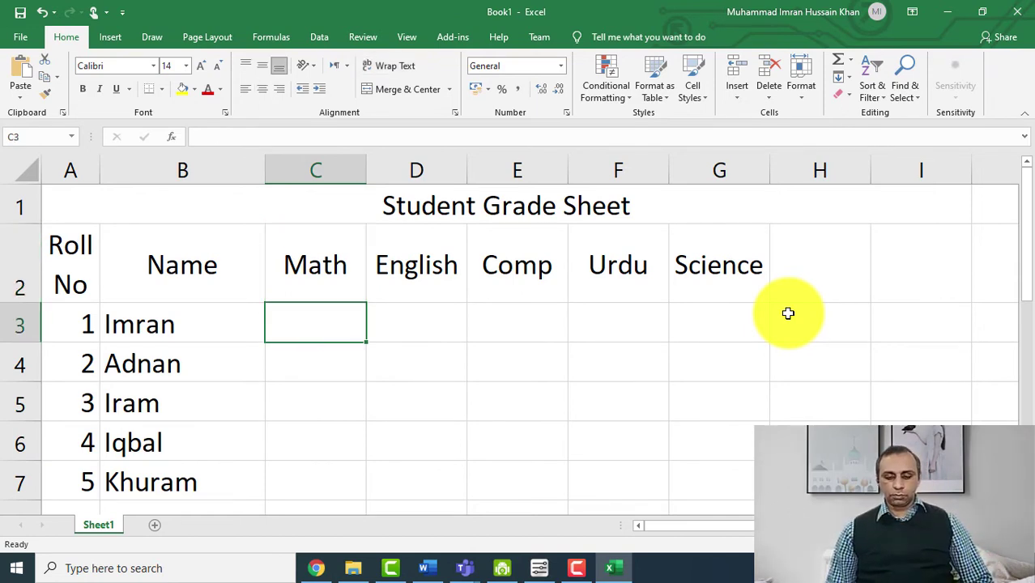
pyautogui.press('Right')
pyautogui.press('Right')
pyautogui.press('Right')
pyautogui.press('Left')
pyautogui.press('Left')
pyautogui.press('Left')
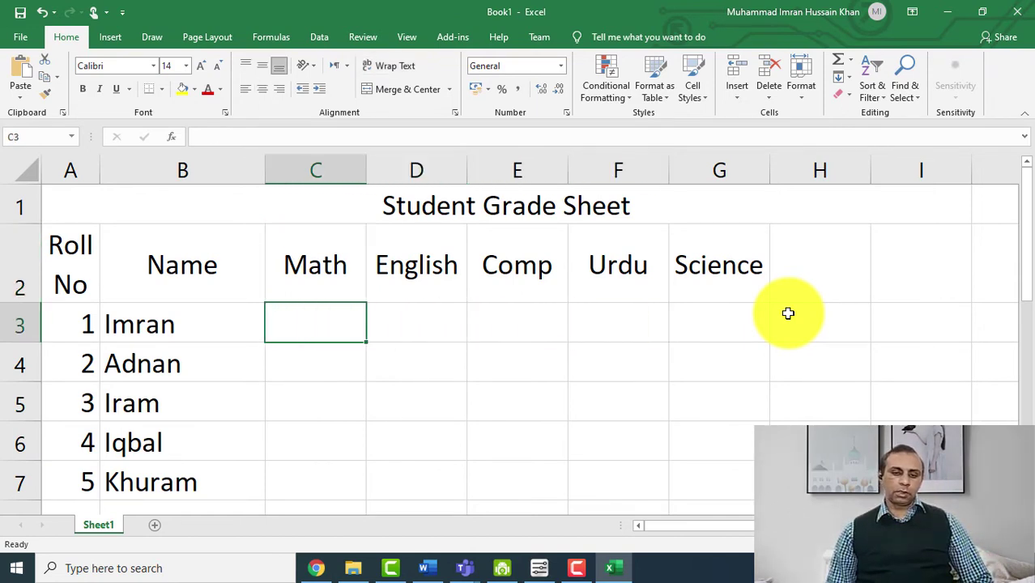
pyautogui.hotkey('ctrl', 's')
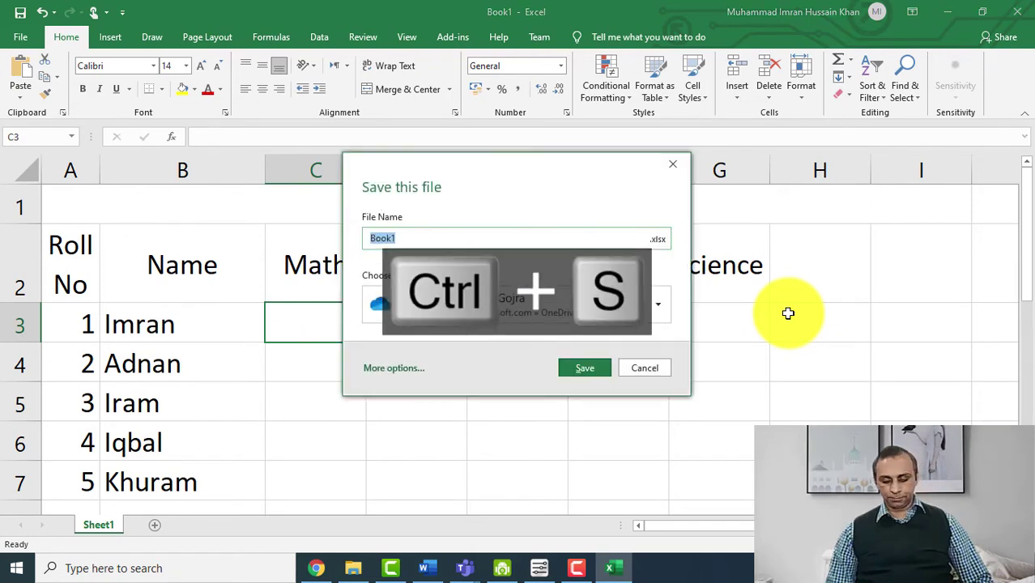
pyautogui.hotkey('ctrl', '-')
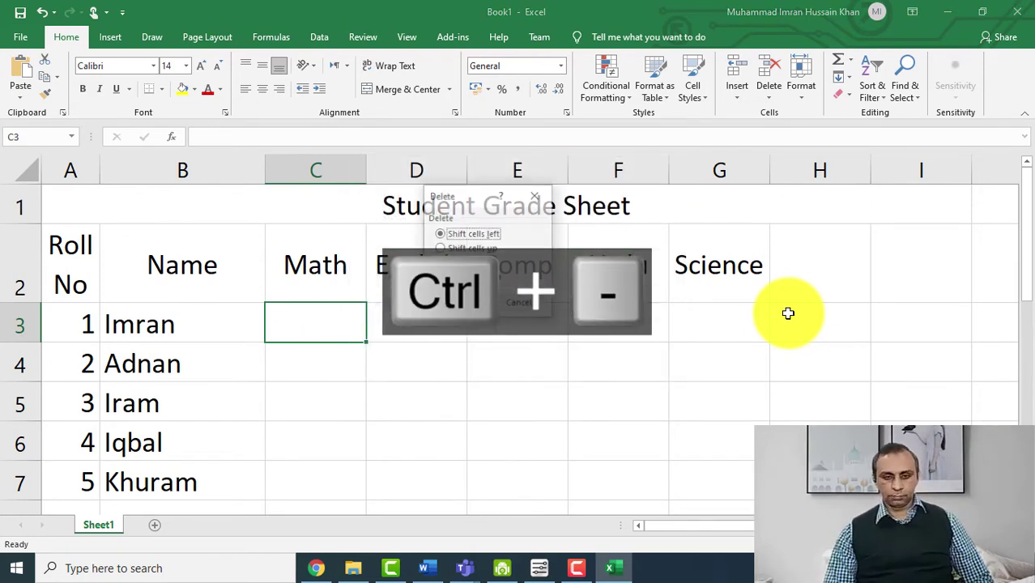
pyautogui.press('Escape')
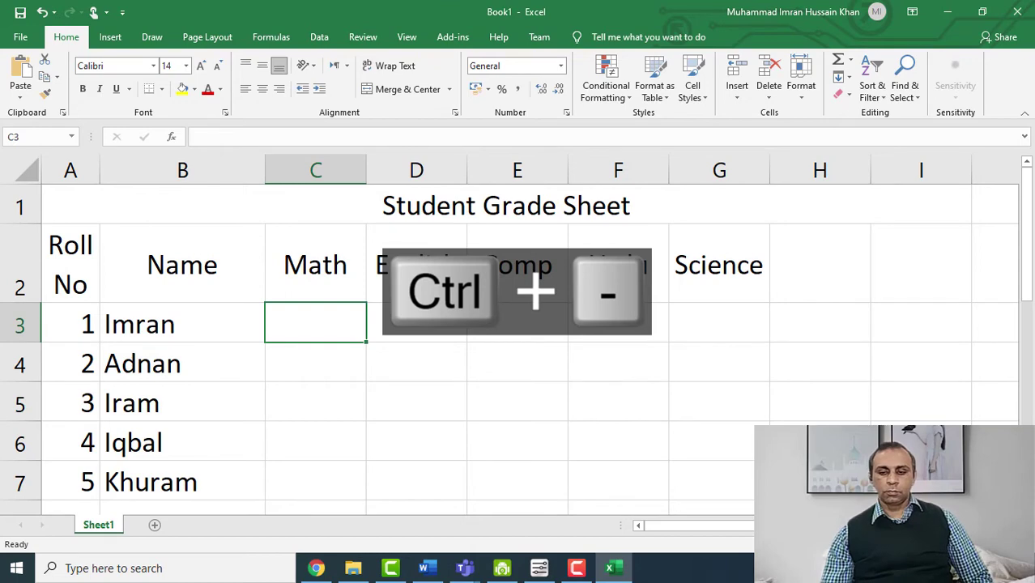
# Enter the Math marks 70, 85, 76, 85 and 89 in C3 to C7, leaving C8 empty
pyautogui.hotkey('ctrl', 'alt', '-')
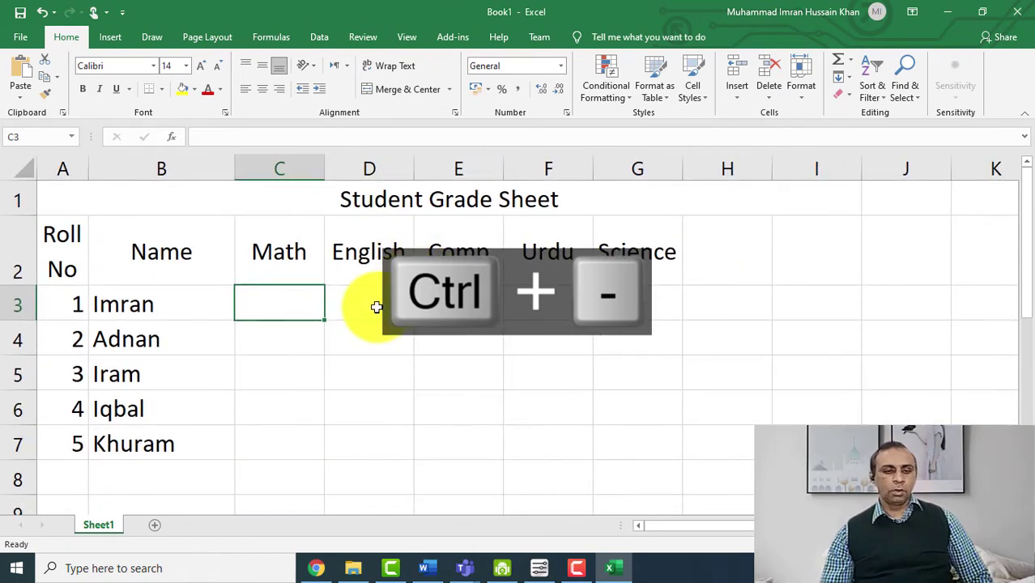
pyautogui.write('70')
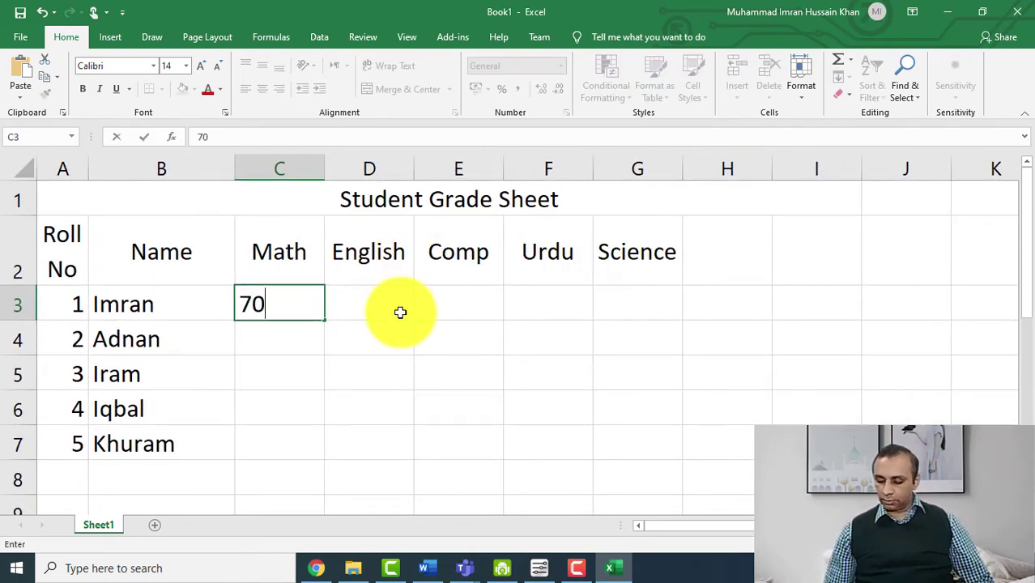
pyautogui.press('Return')
pyautogui.write('85')
pyautogui.press('Return')
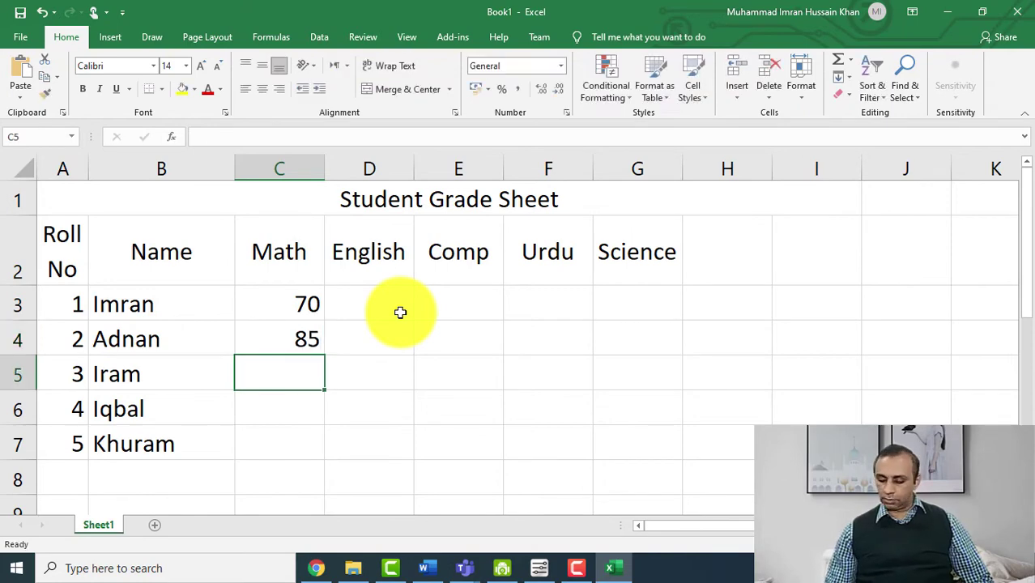
pyautogui.write('76')
pyautogui.press('Return')
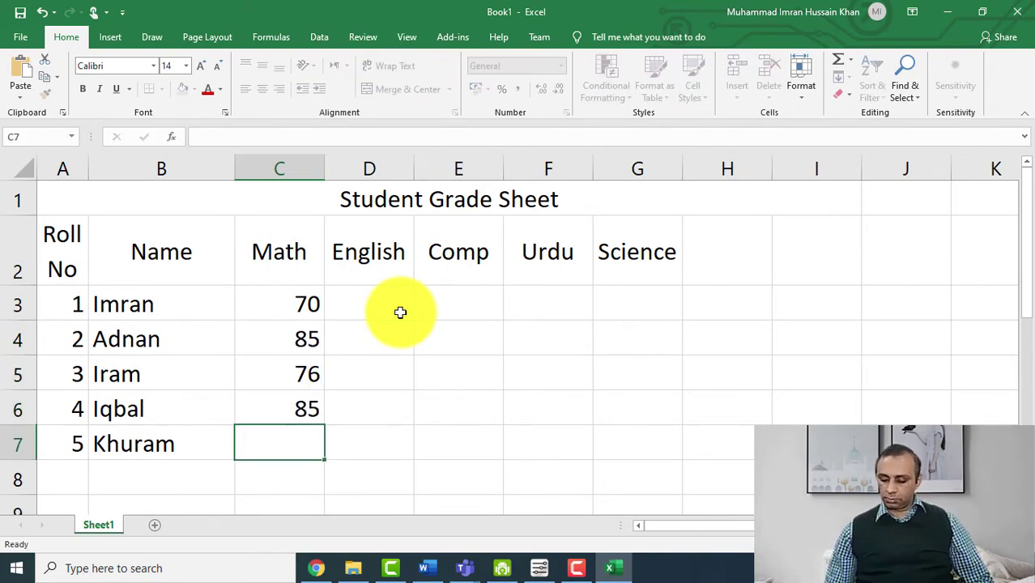
pyautogui.write('89')
pyautogui.press('Return')
pyautogui.write('90')
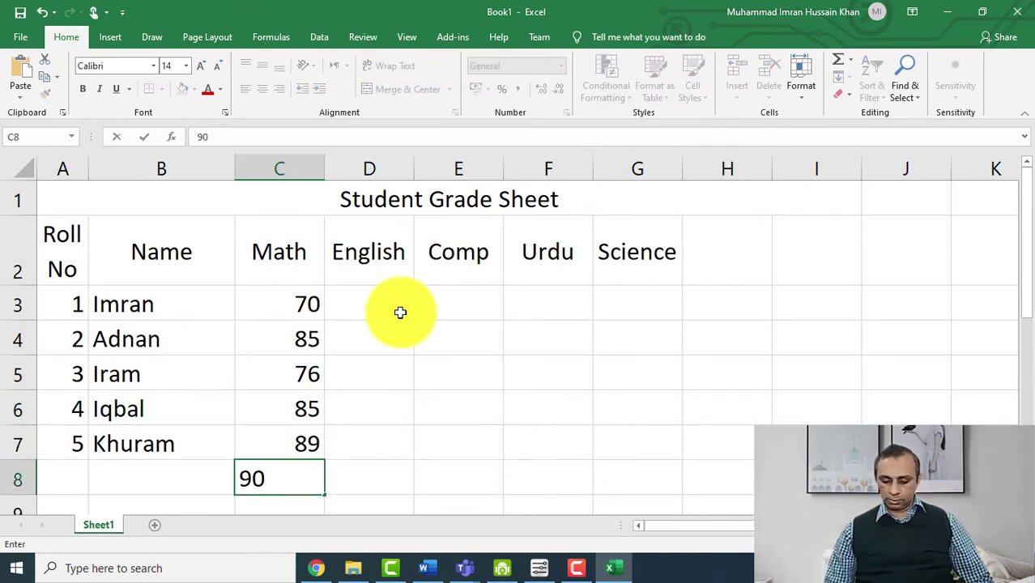
pyautogui.press('BackSpace')
pyautogui.press('BackSpace')
# Enter the first student's English mark, 85, in D3
pyautogui.press('Up')
pyautogui.press('Up')
pyautogui.press('Up')
pyautogui.press('Up')
pyautogui.press('Up')
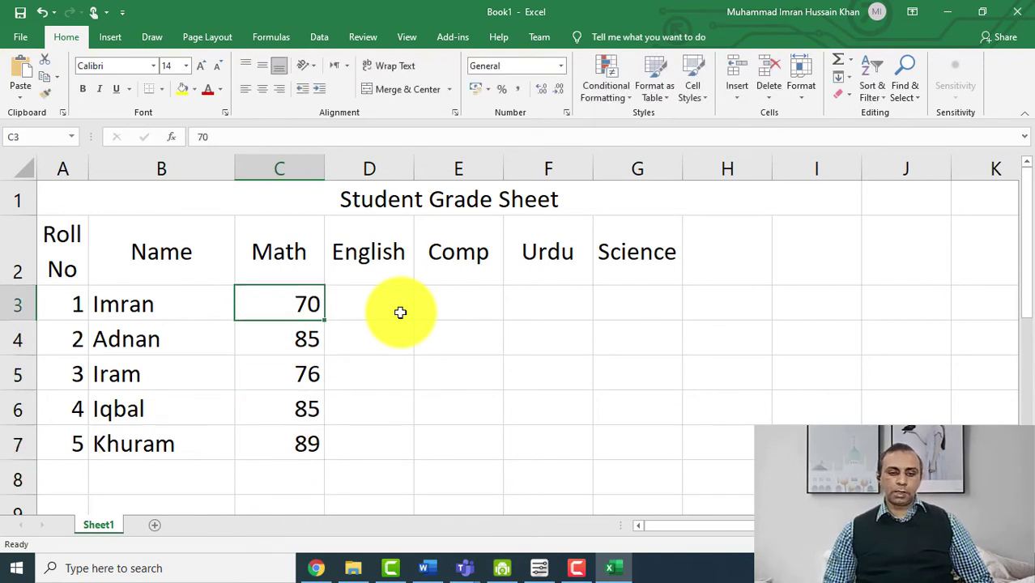
pyautogui.press('Right')
pyautogui.write('85')
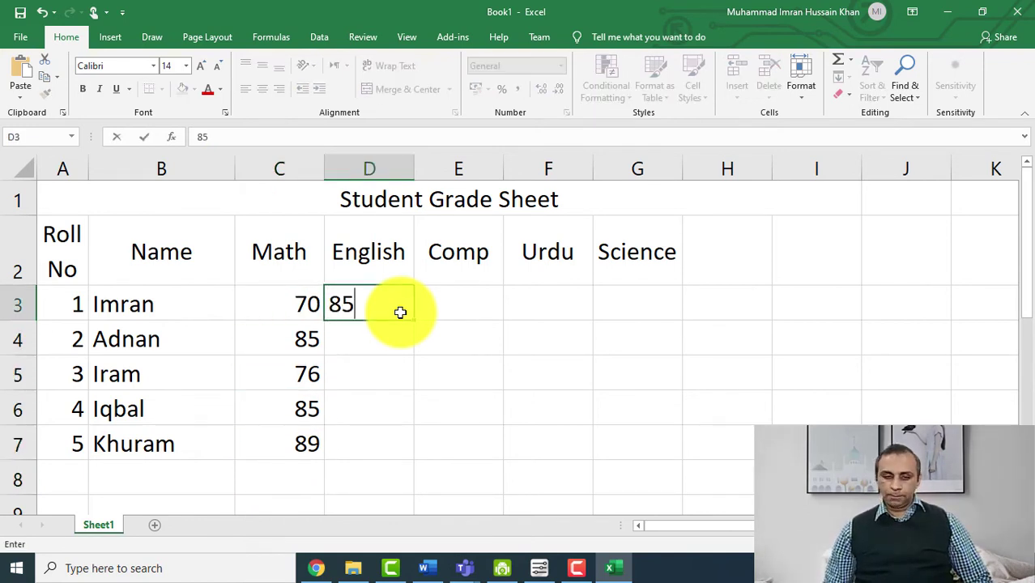
pyautogui.press('Return')
# Enter 86 in D5 as the third student's English mark and go back to D4
pyautogui.press('Return')
pyautogui.write('8')
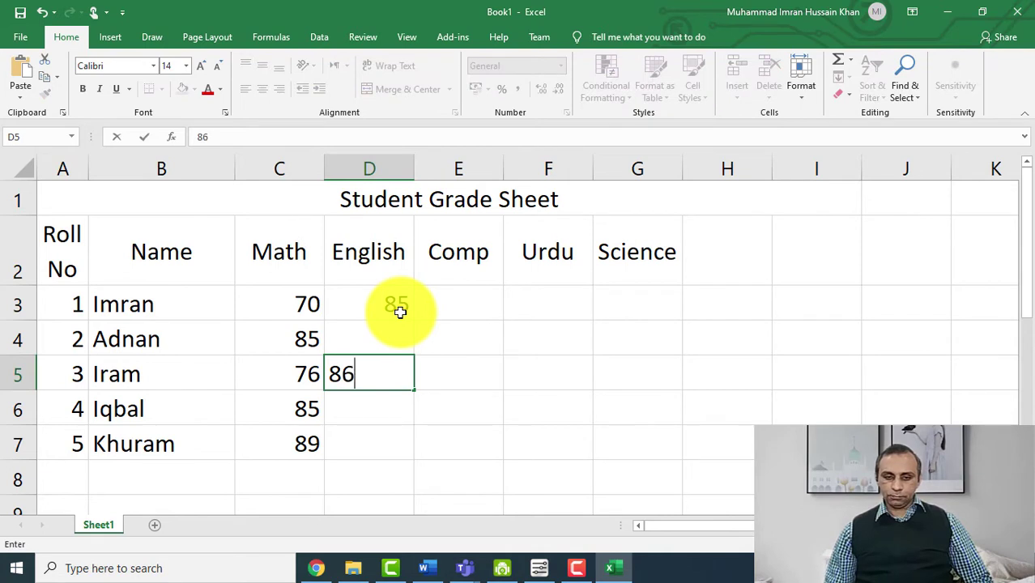
pyautogui.write('6')
pyautogui.press('Return')
pyautogui.press('Up')
pyautogui.press('Up')
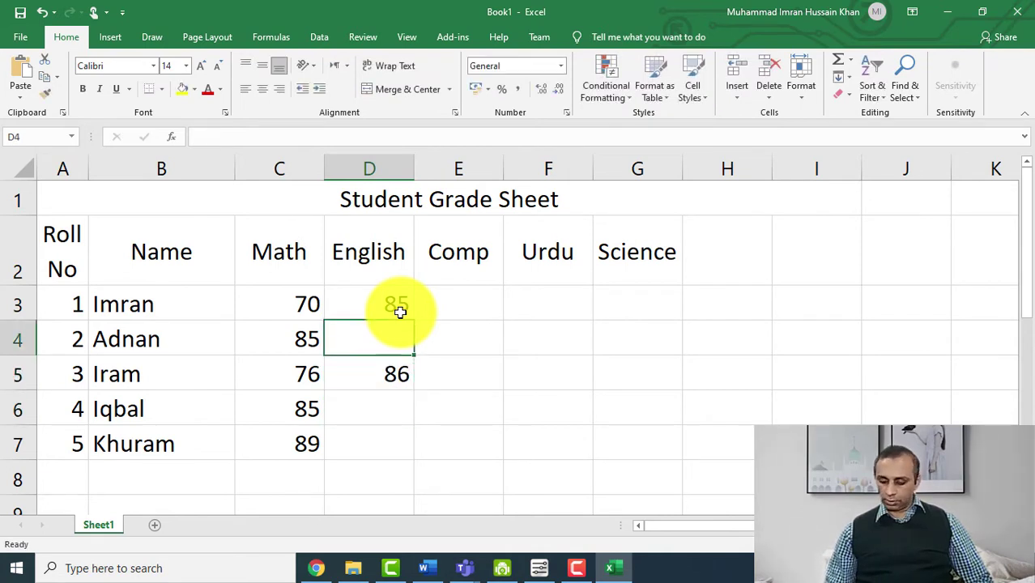
# Enter the English marks 75, 65, 68 and 95 in D4 to D7 and reselect D3
pyautogui.write('75')
pyautogui.press('Return')
pyautogui.write('65')
pyautogui.press('Return')
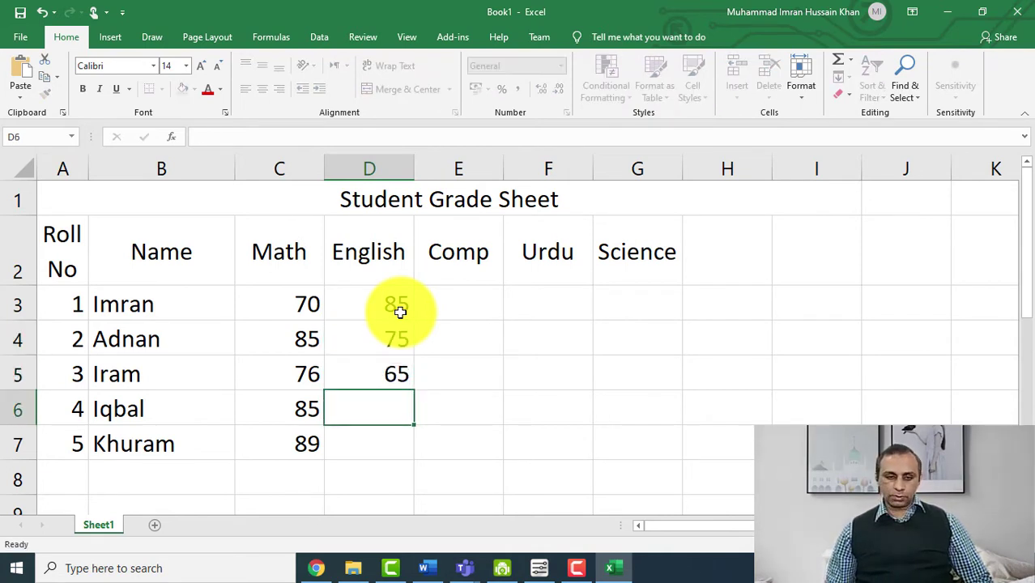
pyautogui.write('68')
pyautogui.press('Return')
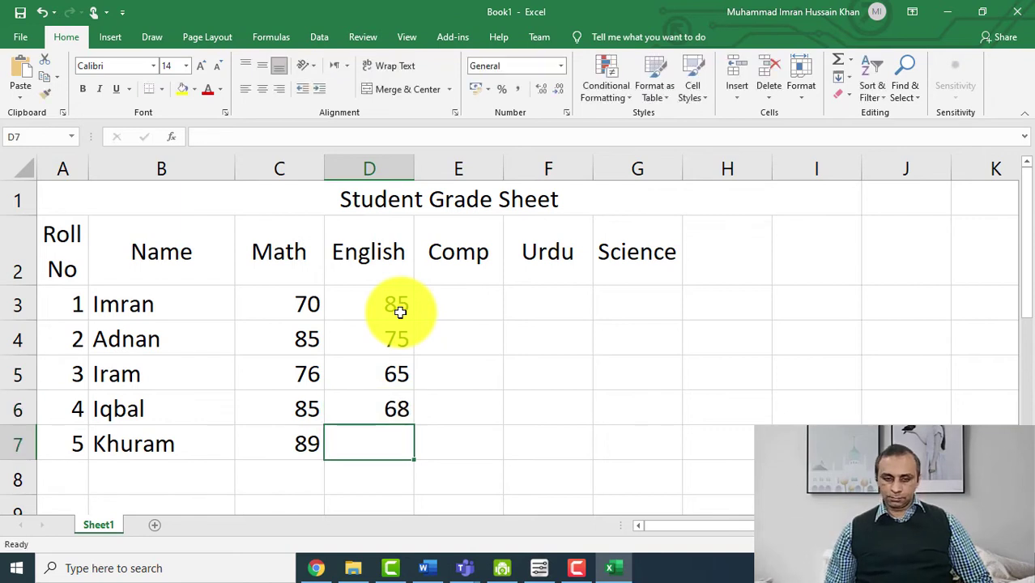
pyautogui.write('95')
pyautogui.press('Return')
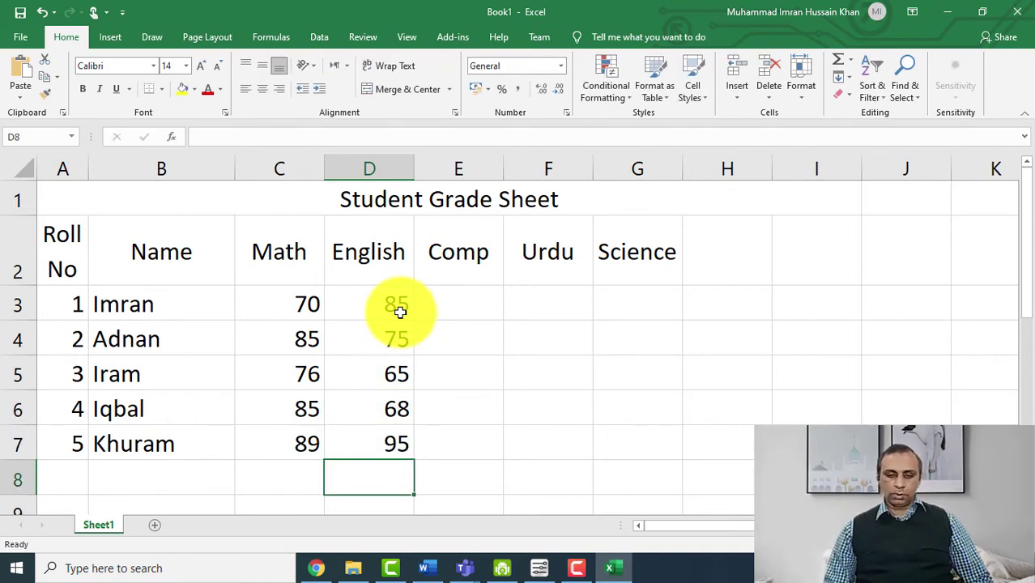
pyautogui.press('Up')
pyautogui.press('Up')
pyautogui.press('Up')
pyautogui.press('Up')
pyautogui.press('Up')
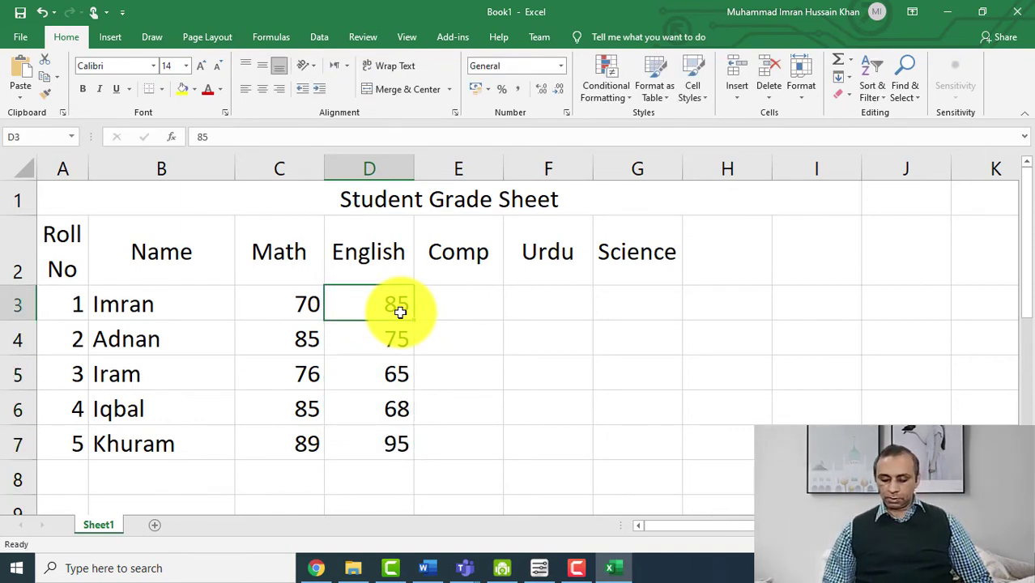
# Enter the Comp marks 85, 95, 75, 65 and 85 for the five students in E3:E7
pyautogui.press('Right')
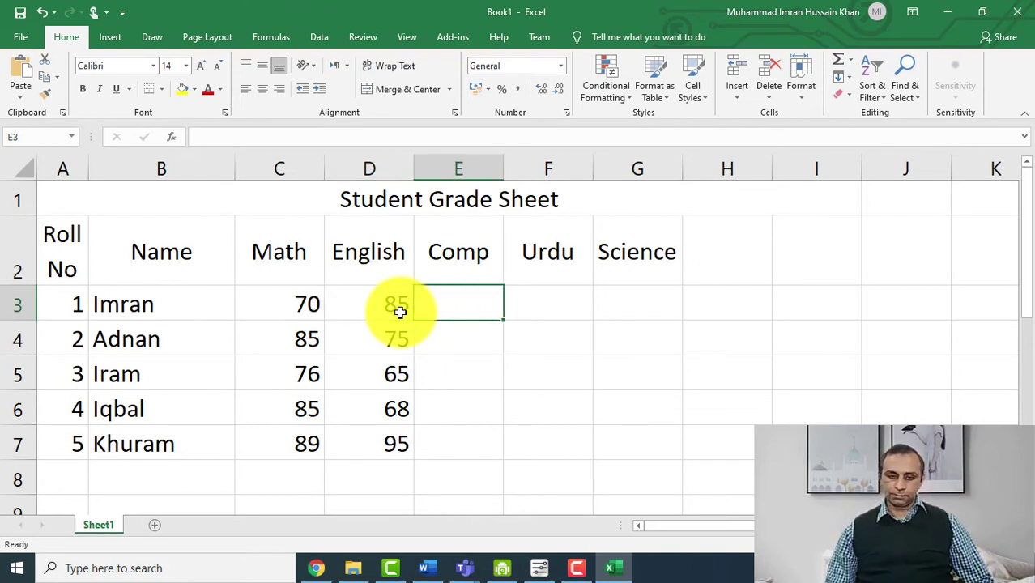
pyautogui.write('85')
pyautogui.press('Return')
pyautogui.write('95')
pyautogui.press('Return')
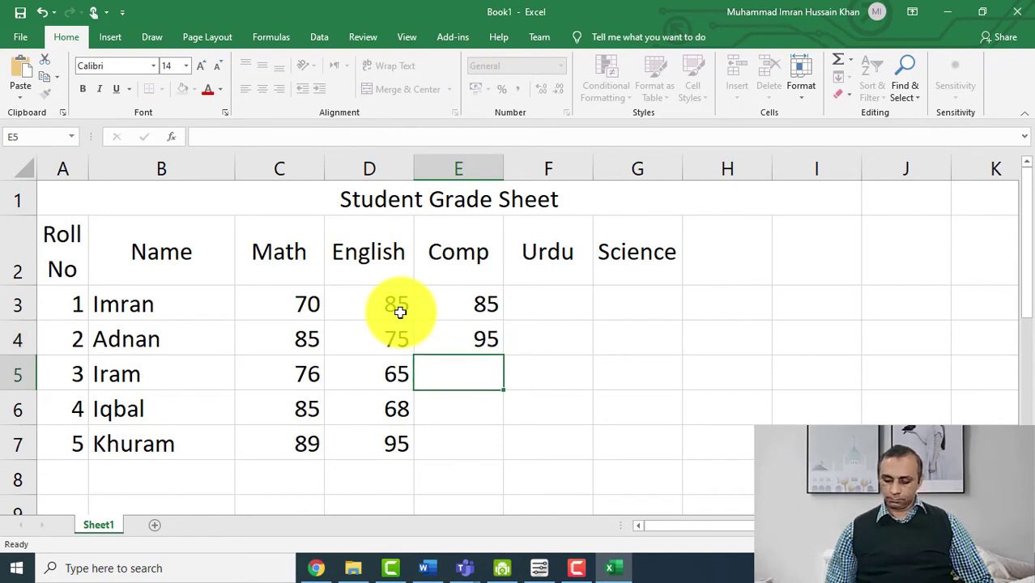
pyautogui.write('75')
pyautogui.press('Return')
pyautogui.write('65')
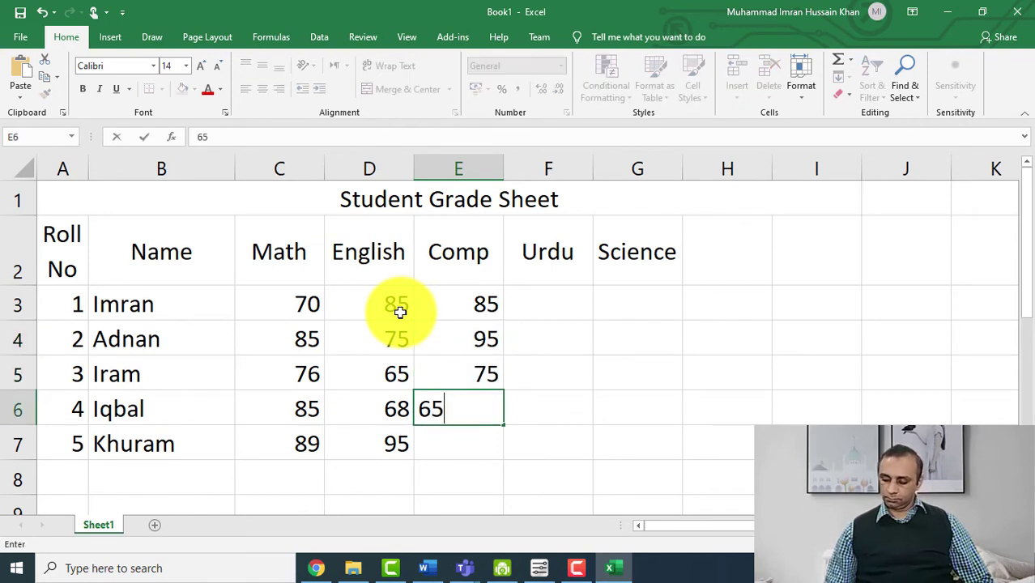
pyautogui.press('Return')
pyautogui.write('85')
pyautogui.press('Return')
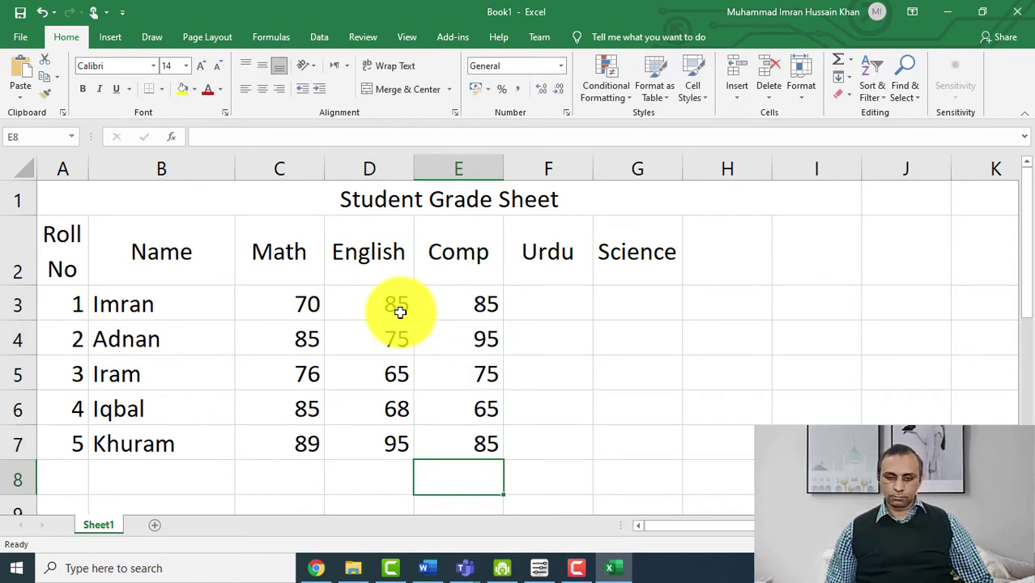
# Enter the Urdu marks 75, 85, 74, 85 and 96 for the five students in F3:F7
pyautogui.press('Up')
pyautogui.press('Up')
pyautogui.press('Up')
pyautogui.press('Up')
pyautogui.press('Up')
pyautogui.press('Right')
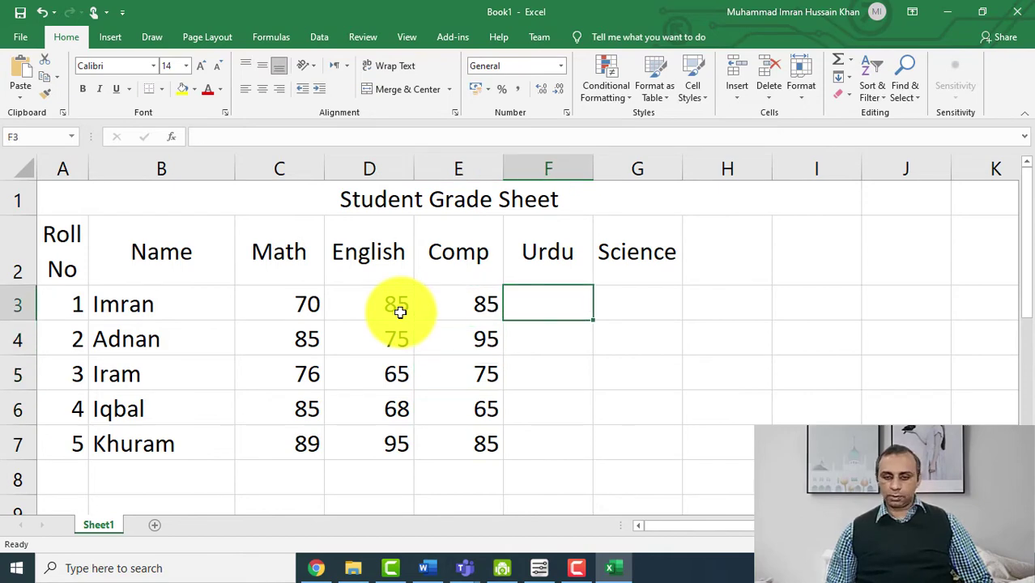
pyautogui.write('75')
pyautogui.press('Return')
pyautogui.write('85')
pyautogui.press('Return')
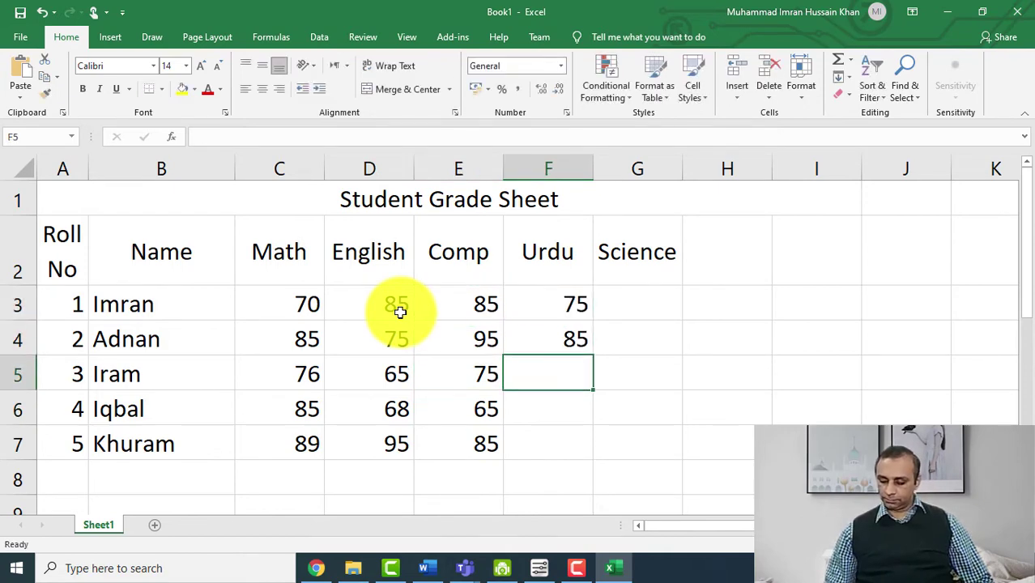
pyautogui.write('74')
pyautogui.press('Return')
pyautogui.write('85')
pyautogui.press('Return')
pyautogui.write('96')
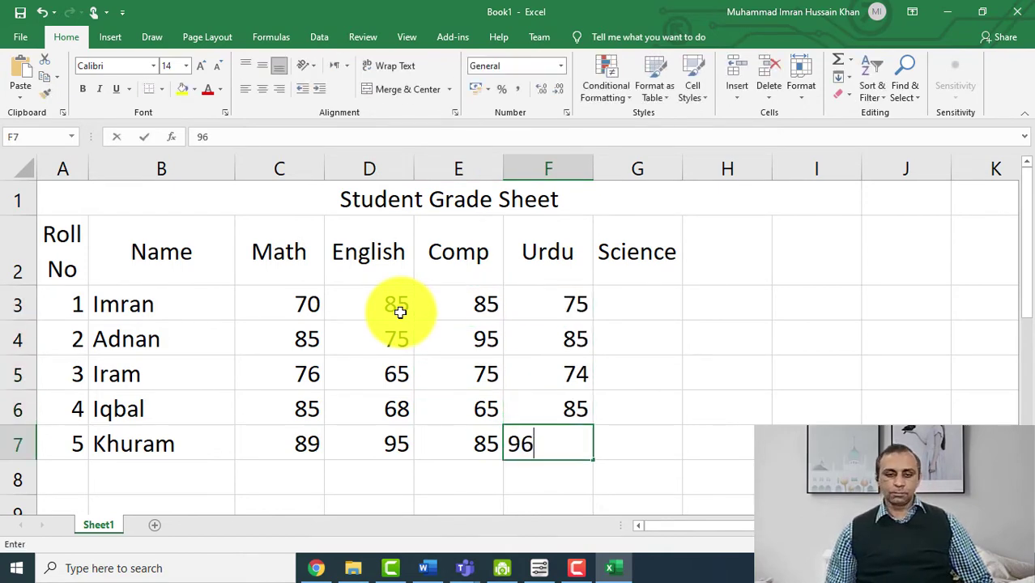
# Enter the Science marks 95, 75, 80, 74 and 85 for the five students in G3:G7
pyautogui.press('Right')
pyautogui.press('Up')
pyautogui.press('Up')
pyautogui.press('Up')
pyautogui.press('Up')
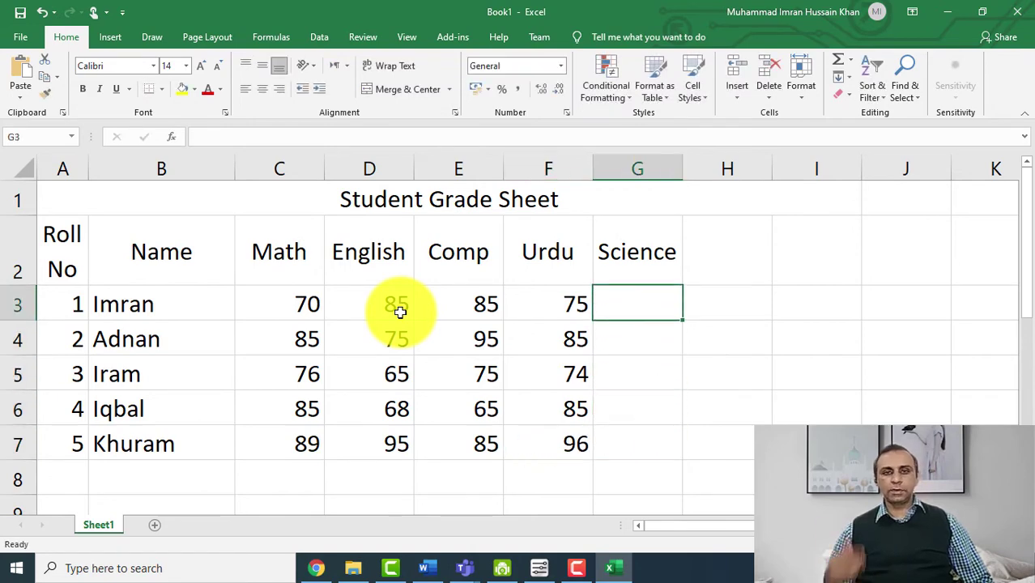
pyautogui.write('95')
pyautogui.press('Return')
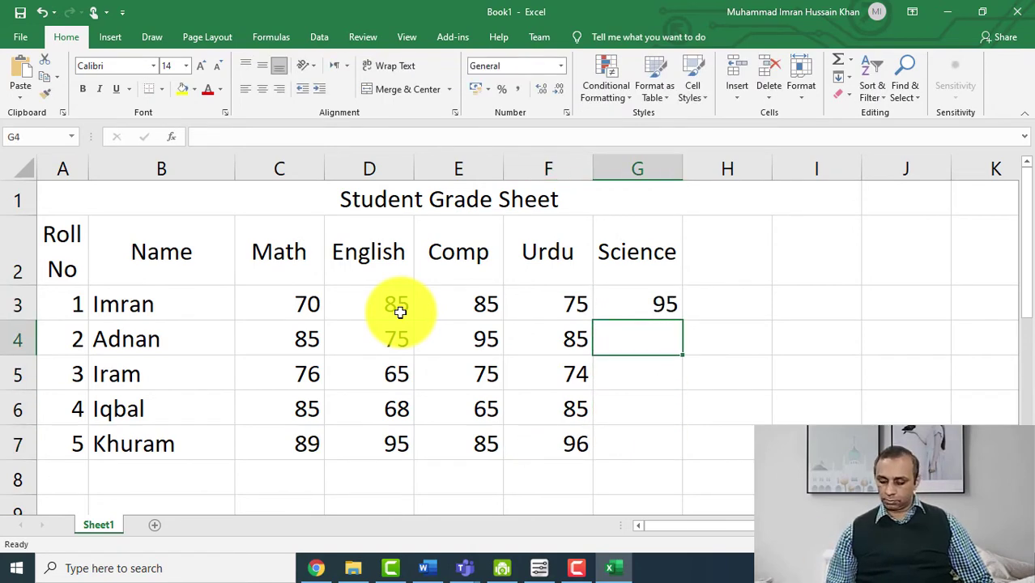
pyautogui.write('7')
pyautogui.press('Return')
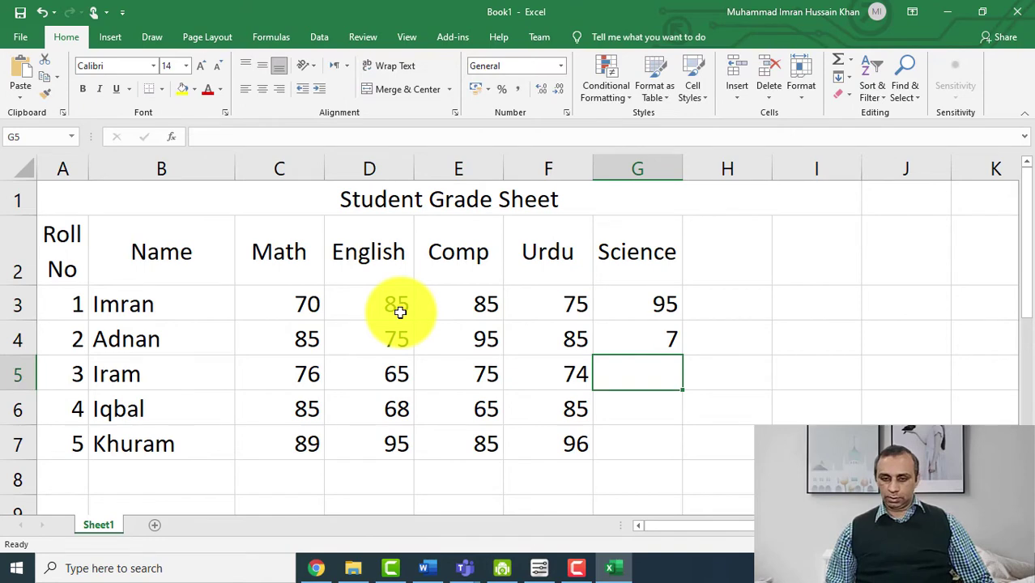
pyautogui.press('Up')
pyautogui.press('F2')
pyautogui.write('5')
pyautogui.press('Return')
pyautogui.write('80')
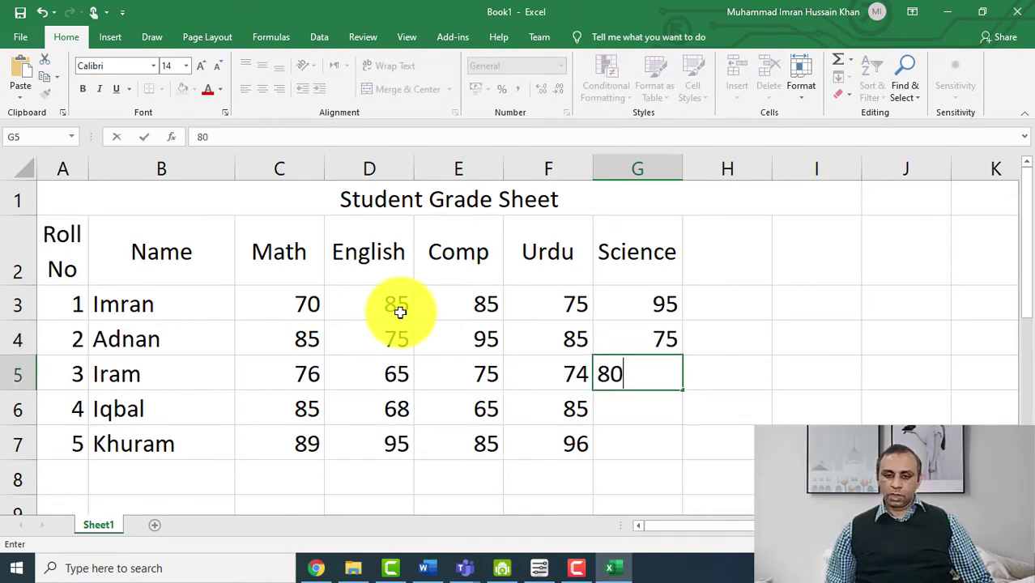
pyautogui.press('Return')
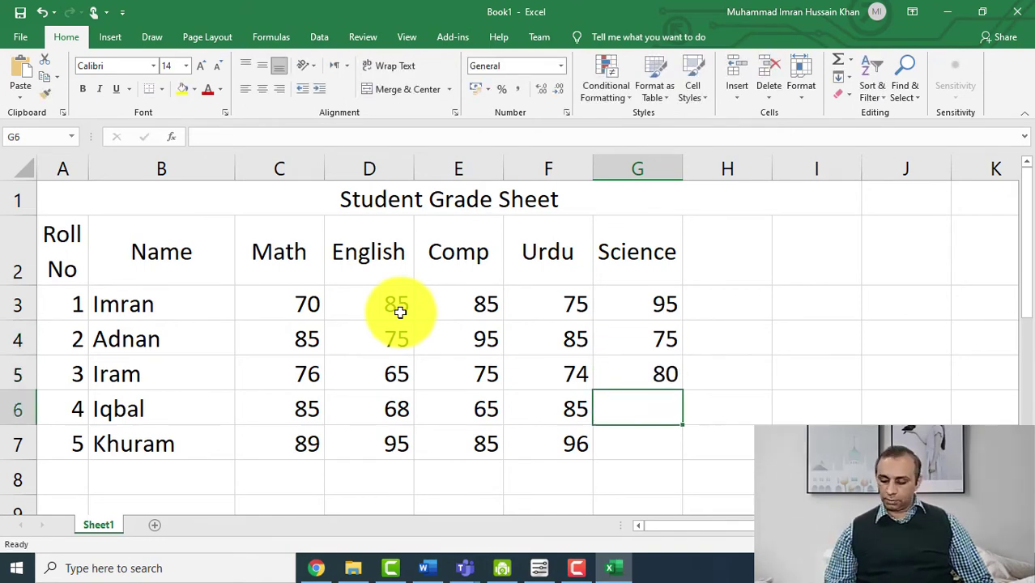
pyautogui.write('74')
pyautogui.press('Return')
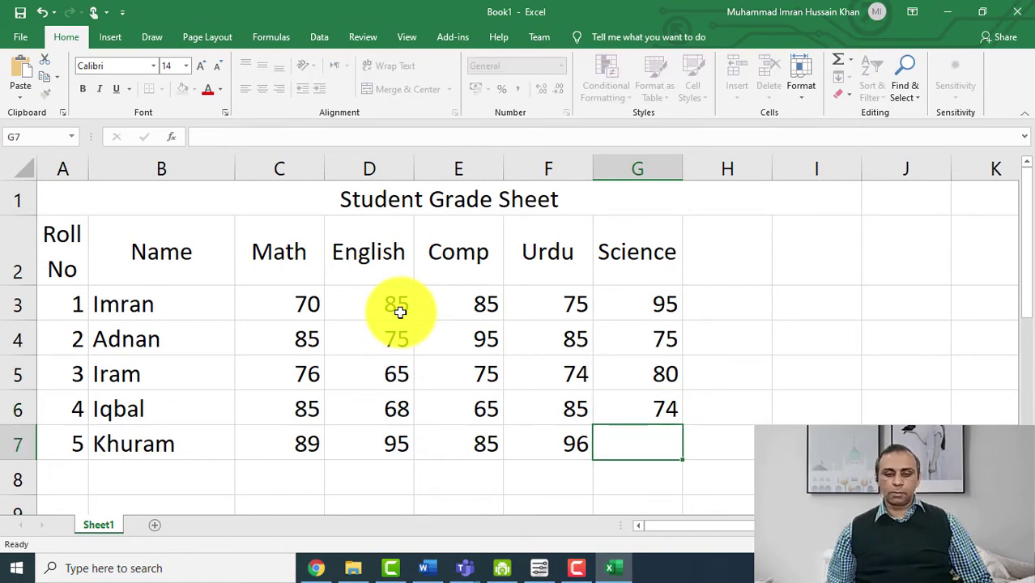
pyautogui.write('85')
pyautogui.press('Return')
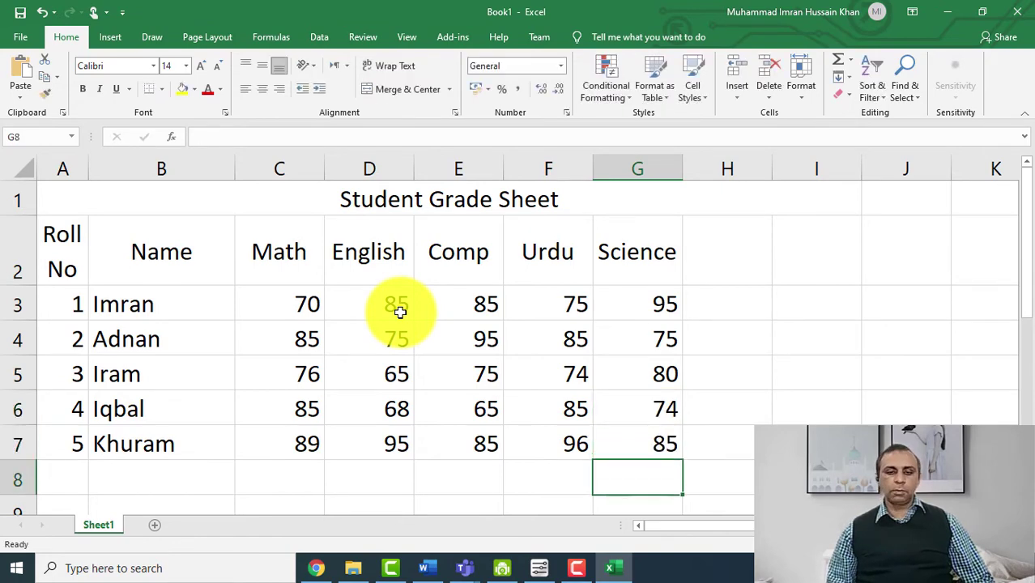
# Save the workbook in the Documents folder under the file name "Result Sheet"
pyautogui.press('Up')
pyautogui.press('Up')
pyautogui.press('Up')
pyautogui.press('Up')
pyautogui.press('Up')
pyautogui.press('Up')
pyautogui.hotkey('ctrl', 's')
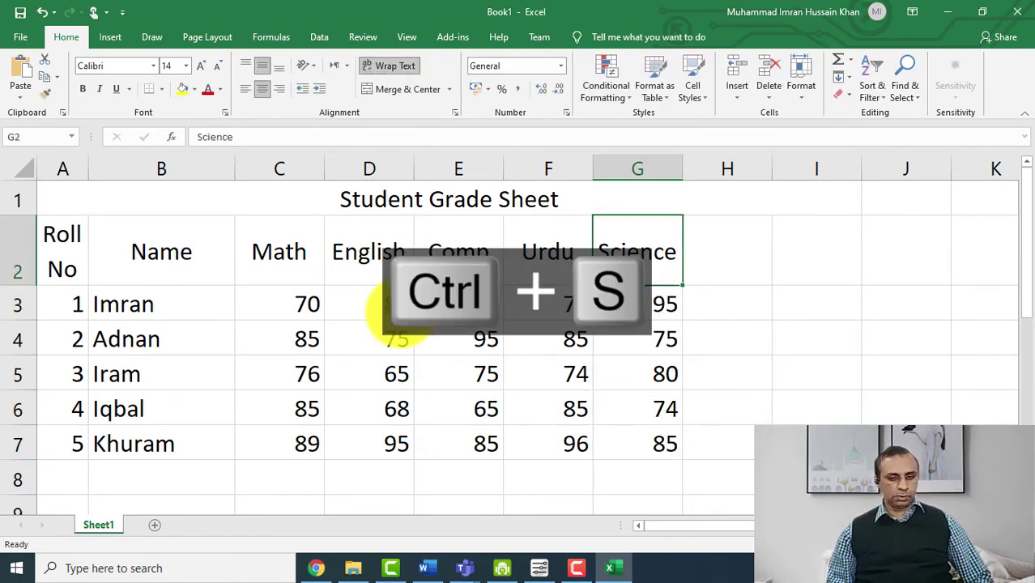
pyautogui.press('Escape')
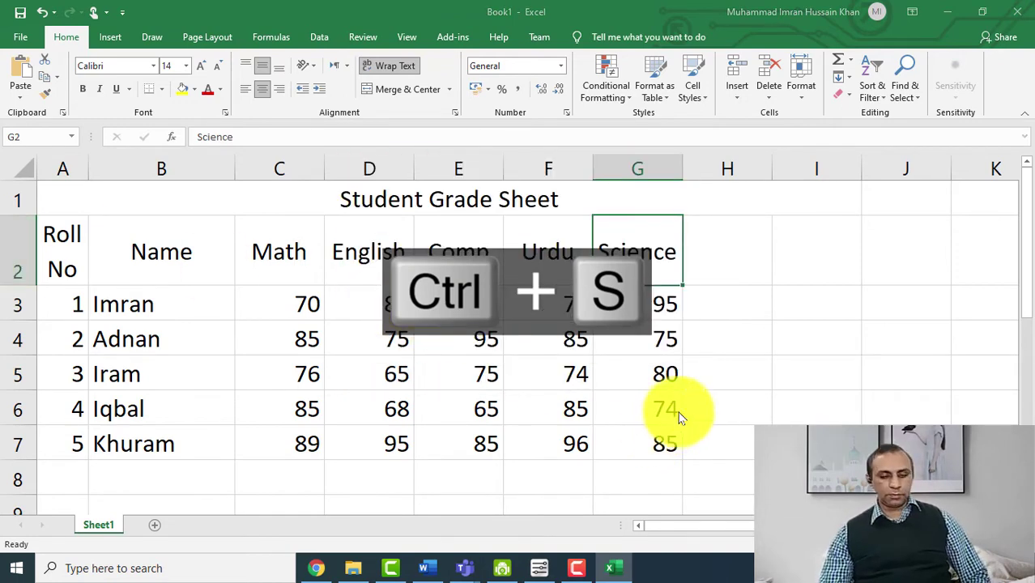
pyautogui.hotkey('ctrl', 's')
pyautogui.click(657, 305)
pyautogui.click(434, 387)
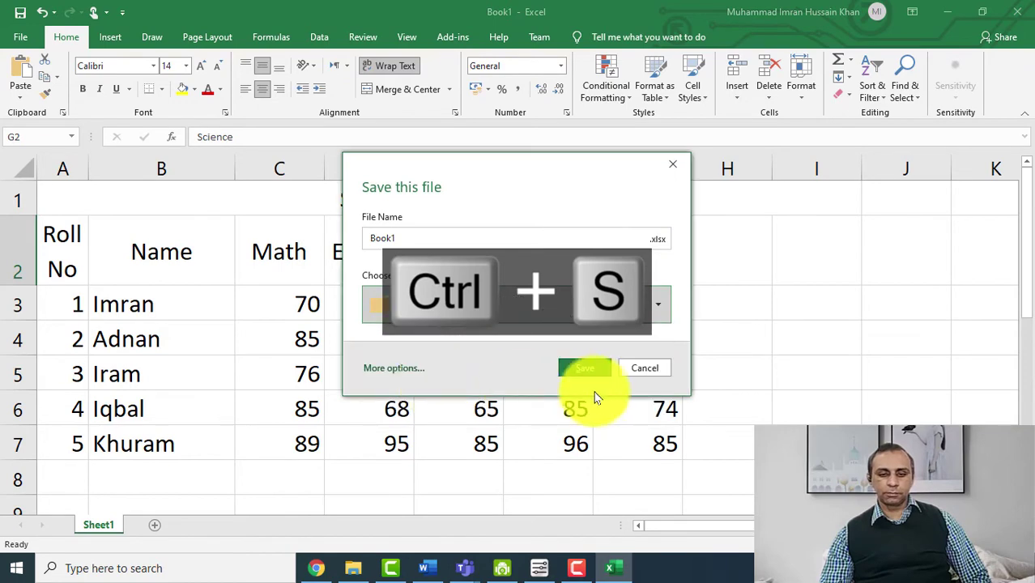
pyautogui.click(596, 373)
pyautogui.doubleClick(439, 240)
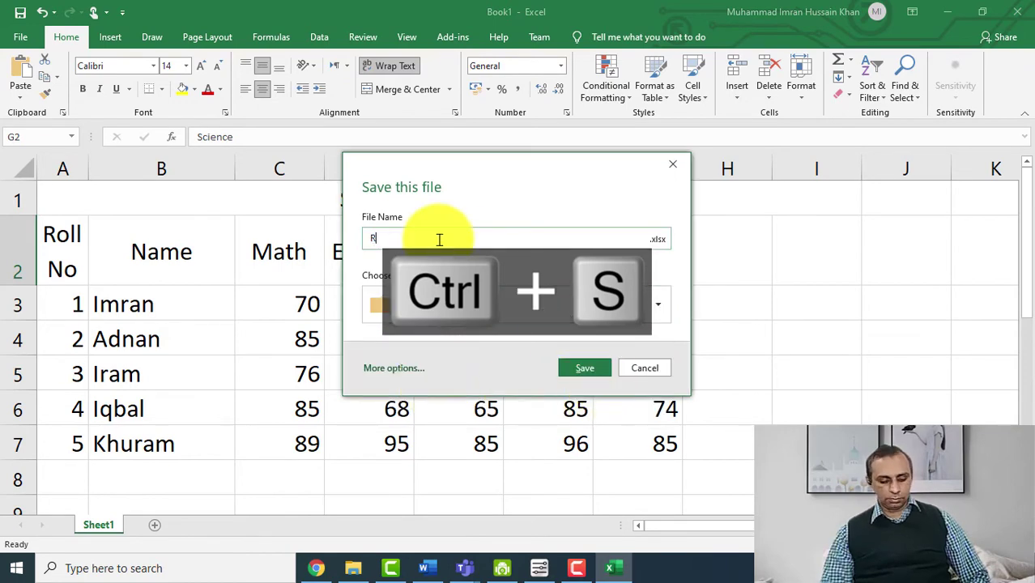
pyautogui.write('Result Sheet')
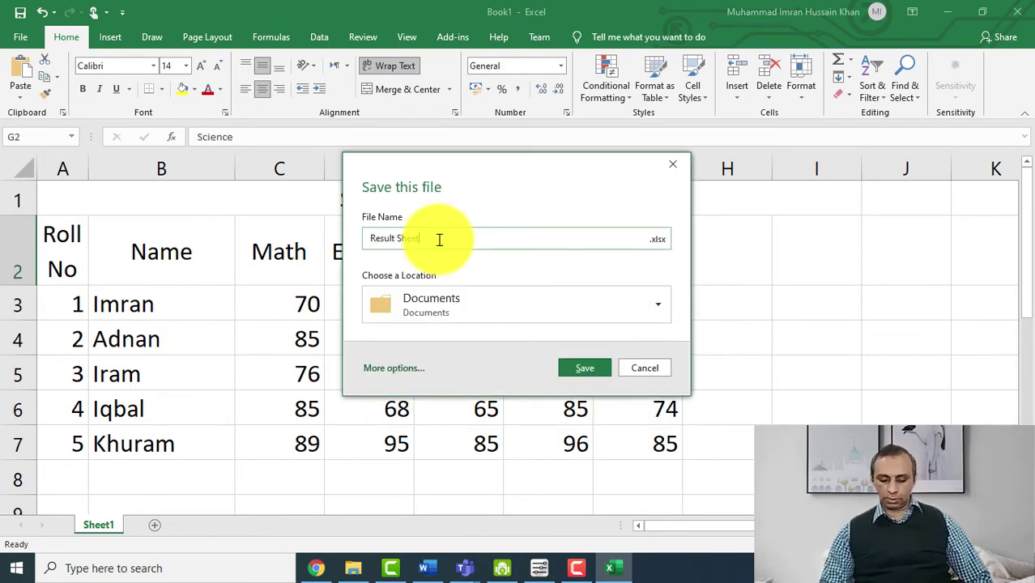
pyautogui.press('Return')
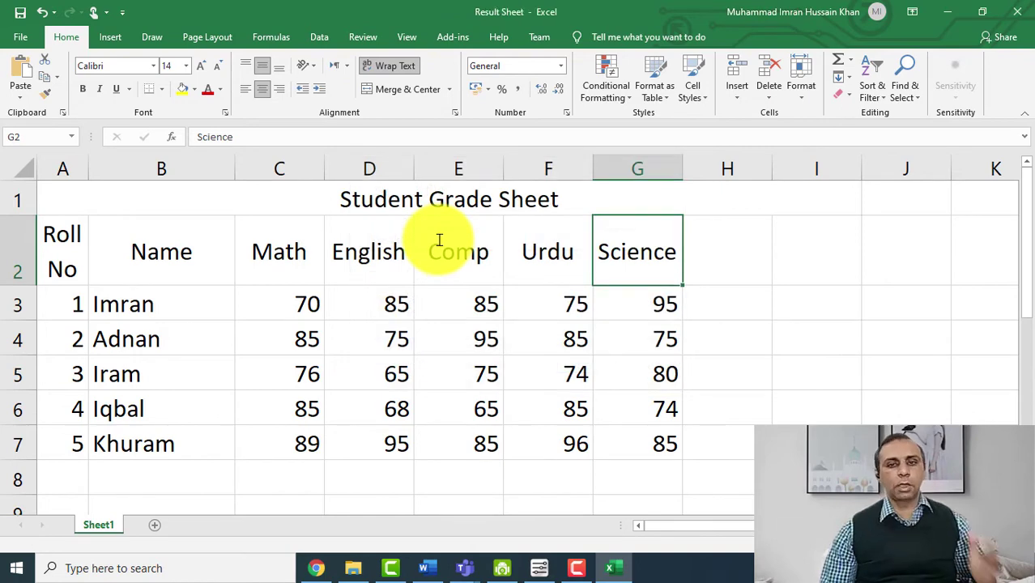
# Add the column header "Total Marks" in H2, next to Science
pyautogui.click(723, 268)
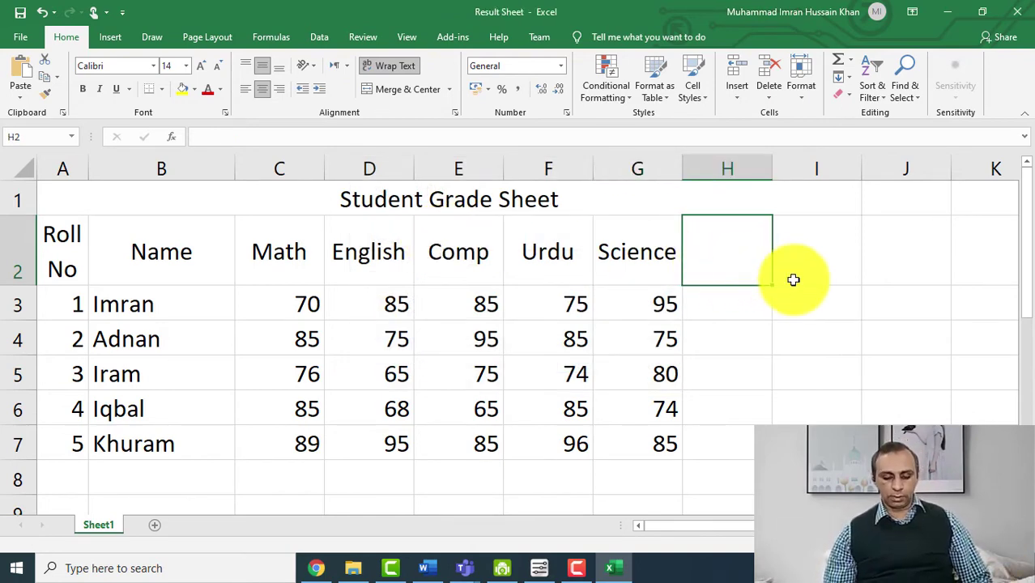
pyautogui.write('+')
pyautogui.press('BackSpace')
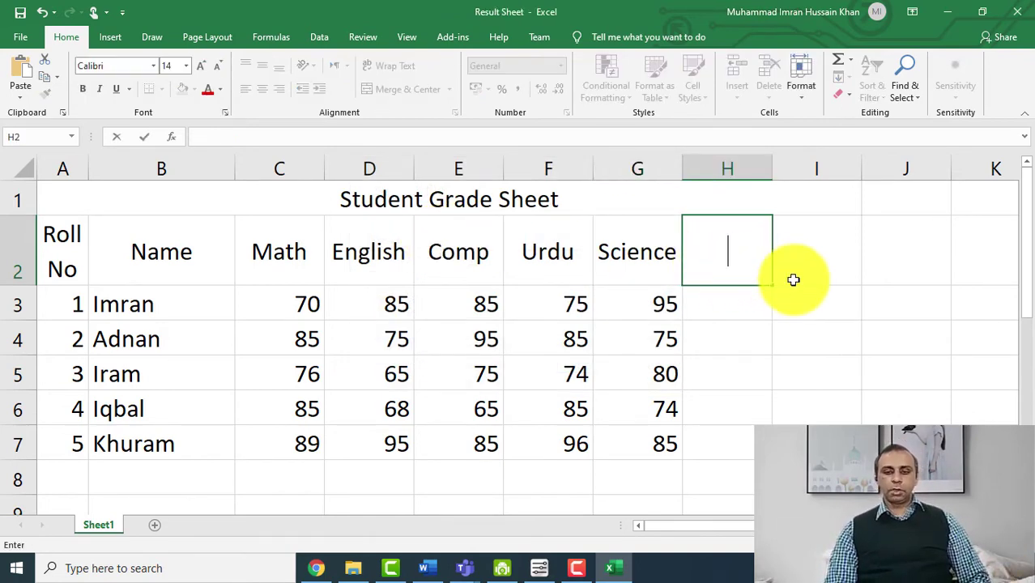
pyautogui.write('Total Marks')
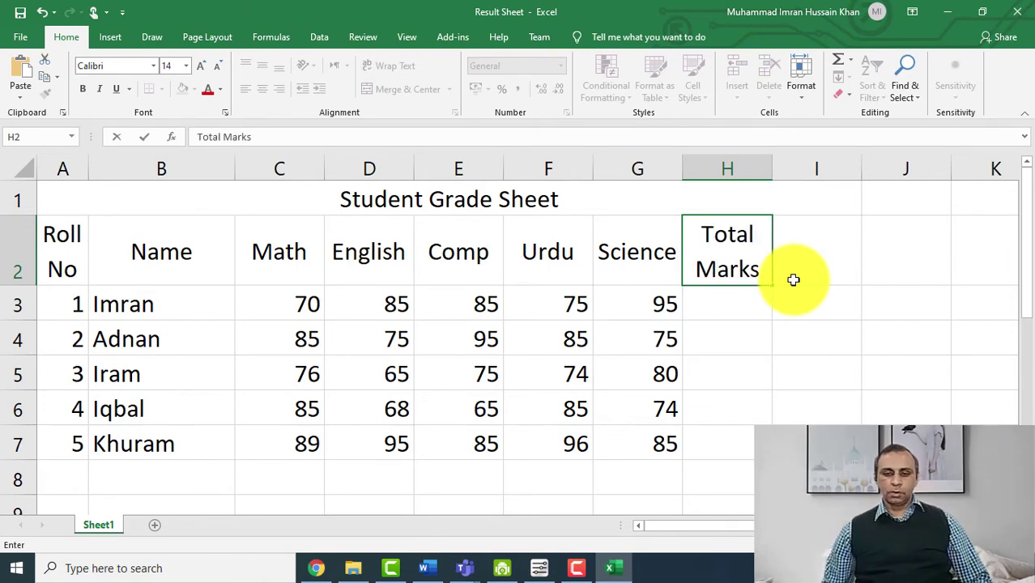
pyautogui.press('Return')
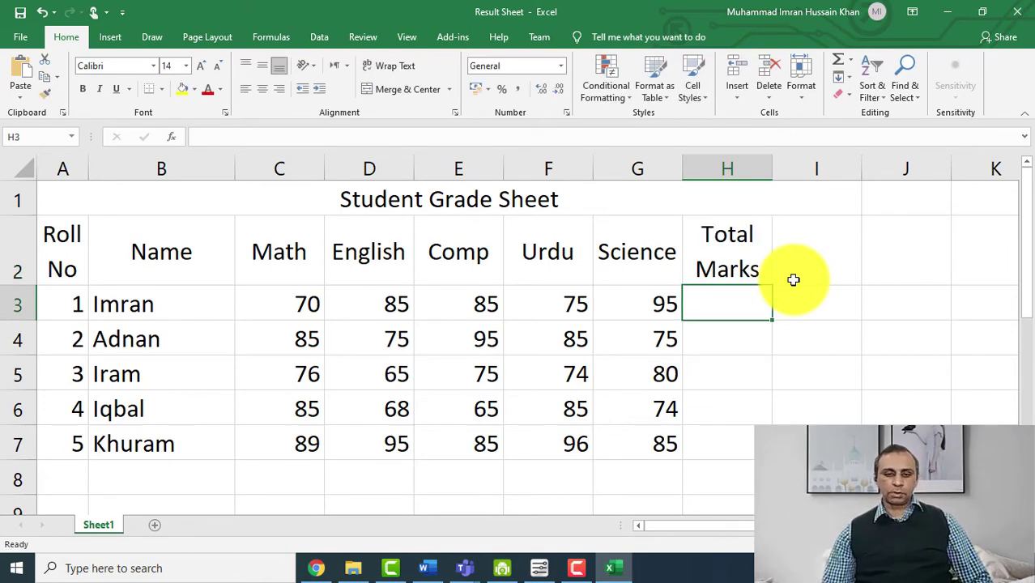
# Enter 500 as the total marks in H3 and fill it down to H7 for all students
pyautogui.click(312, 255)
pyautogui.click(348, 254)
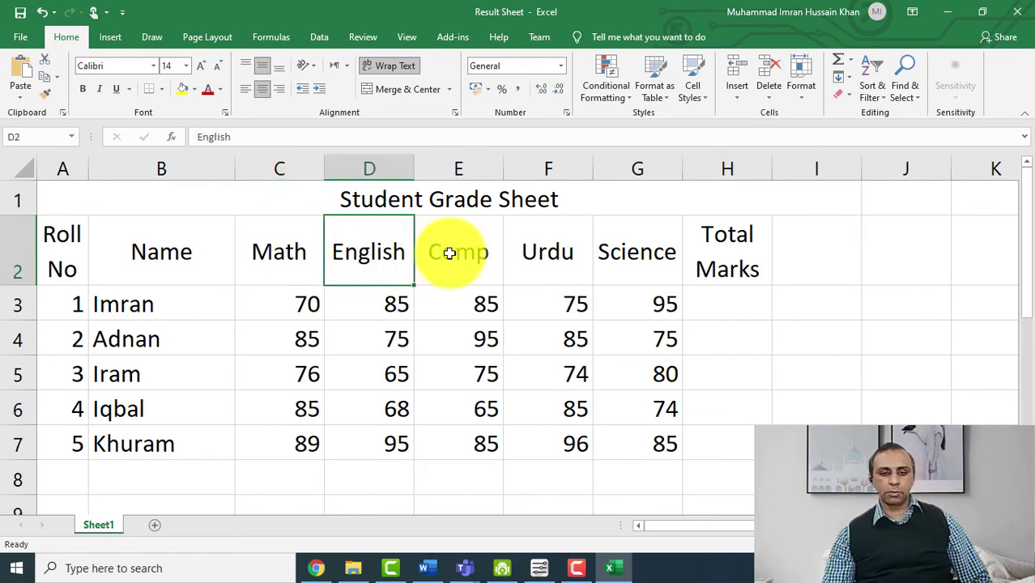
pyautogui.click(454, 253)
pyautogui.click(566, 255)
pyautogui.click(640, 257)
pyautogui.click(733, 305)
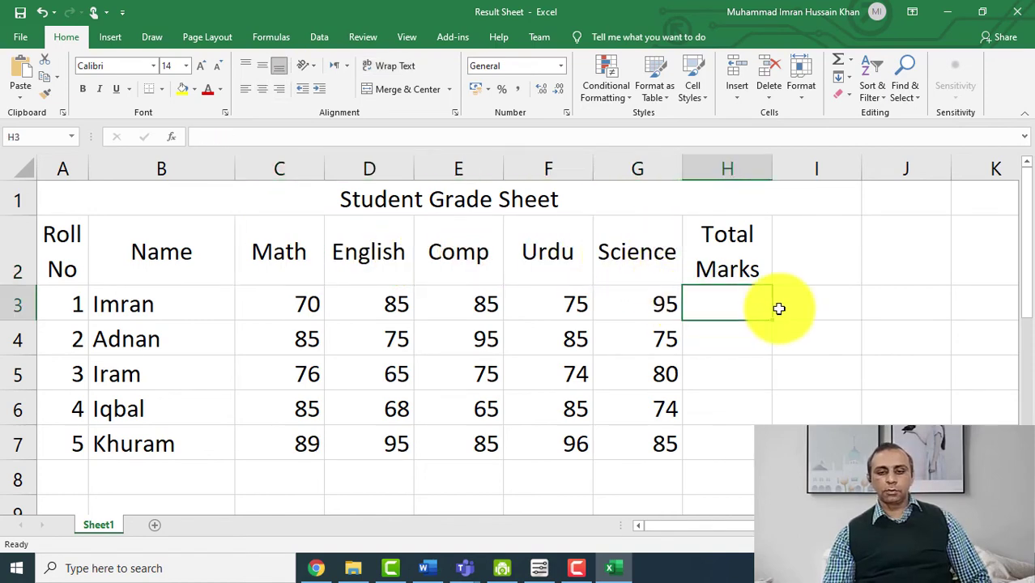
pyautogui.write('500')
pyautogui.press('Return')
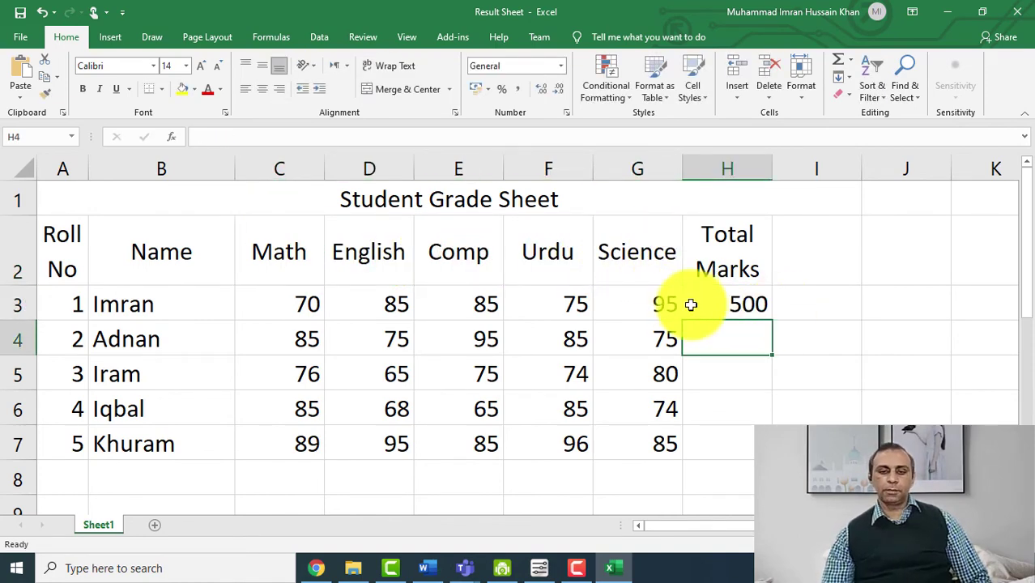
pyautogui.click(714, 301)
pyautogui.moveTo(773, 321); pyautogui.dragTo(743, 453)
# Add the column header "Obtained Marks" in I2 and widen column I so the word "Obtained" fits on one line
pyautogui.click(820, 261)
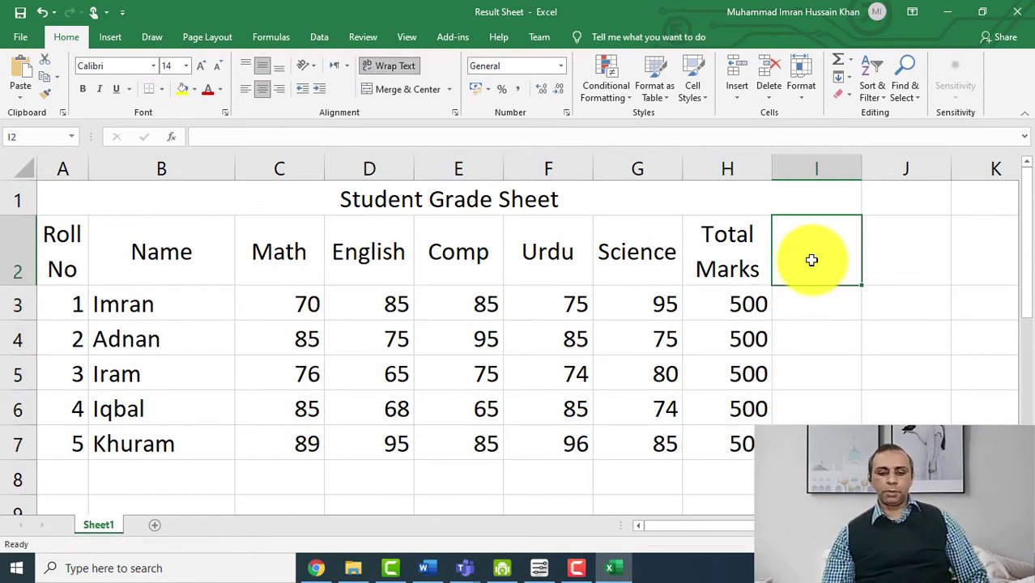
pyautogui.write('Obt')
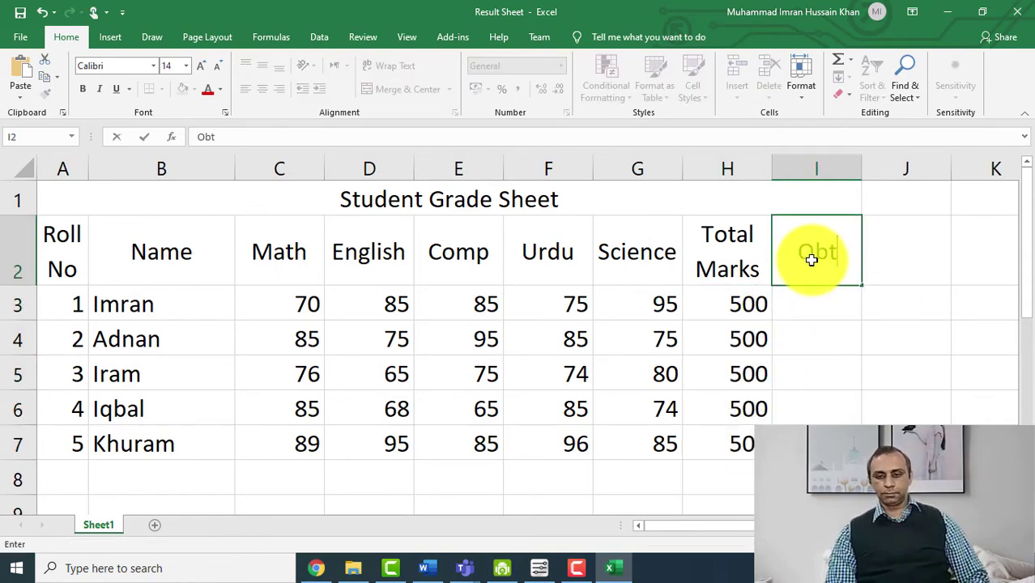
pyautogui.write('ained')
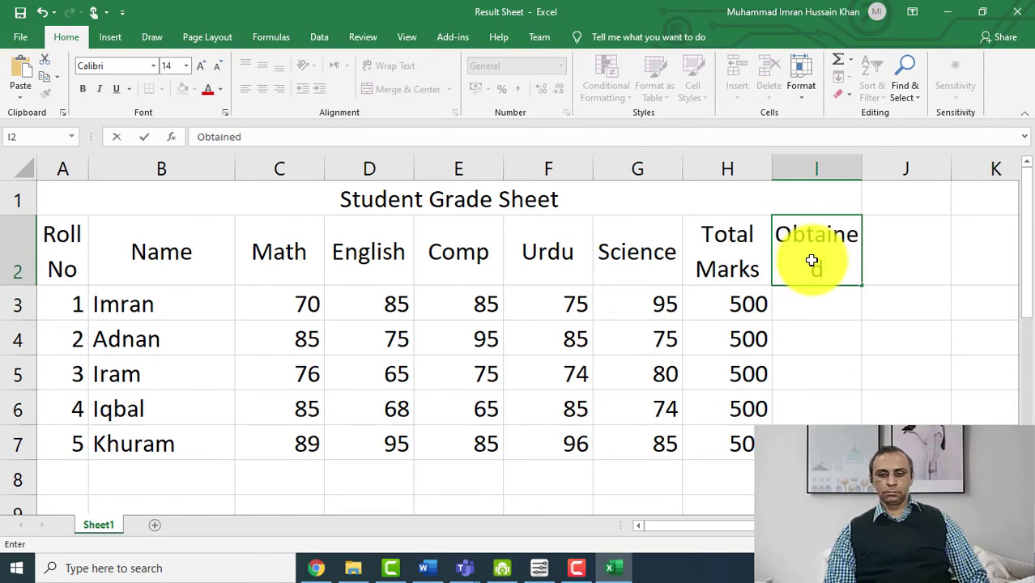
pyautogui.write(' marks')
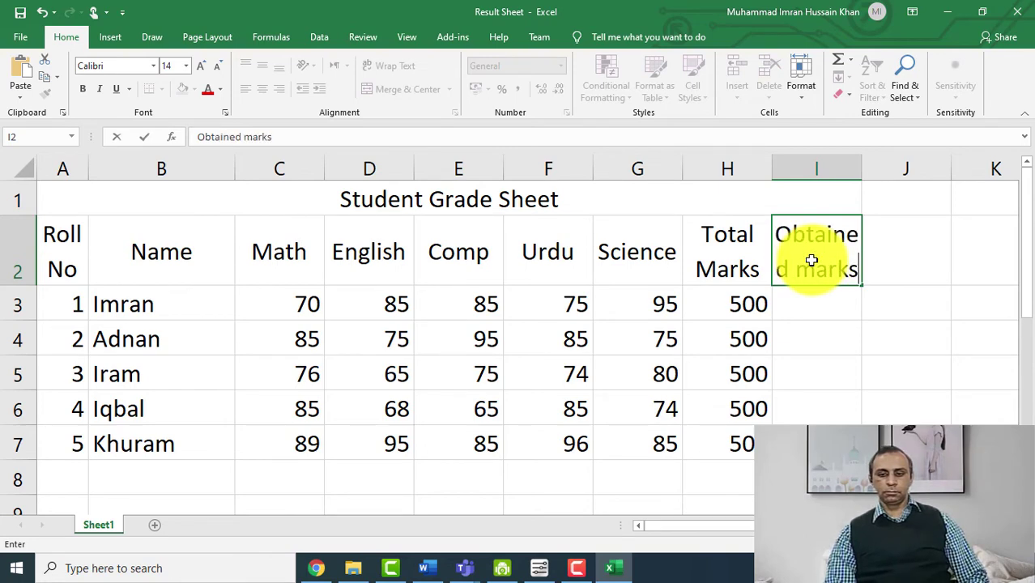
pyautogui.press('BackSpace')
pyautogui.press('BackSpace')
pyautogui.press('BackSpace')
pyautogui.press('BackSpace')
pyautogui.press('BackSpace')
pyautogui.press('BackSpace')
pyautogui.write('Marks')
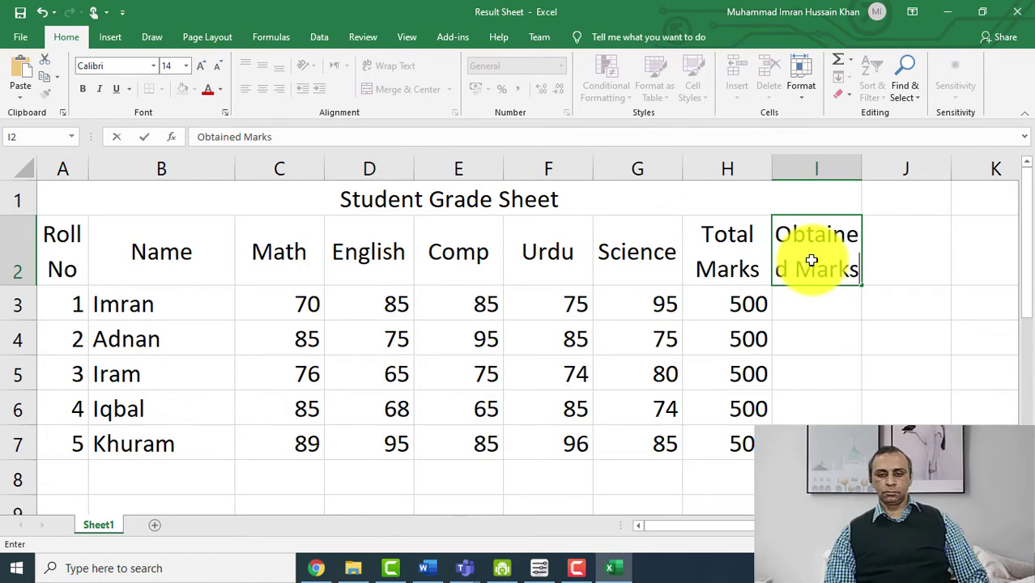
pyautogui.press('Return')
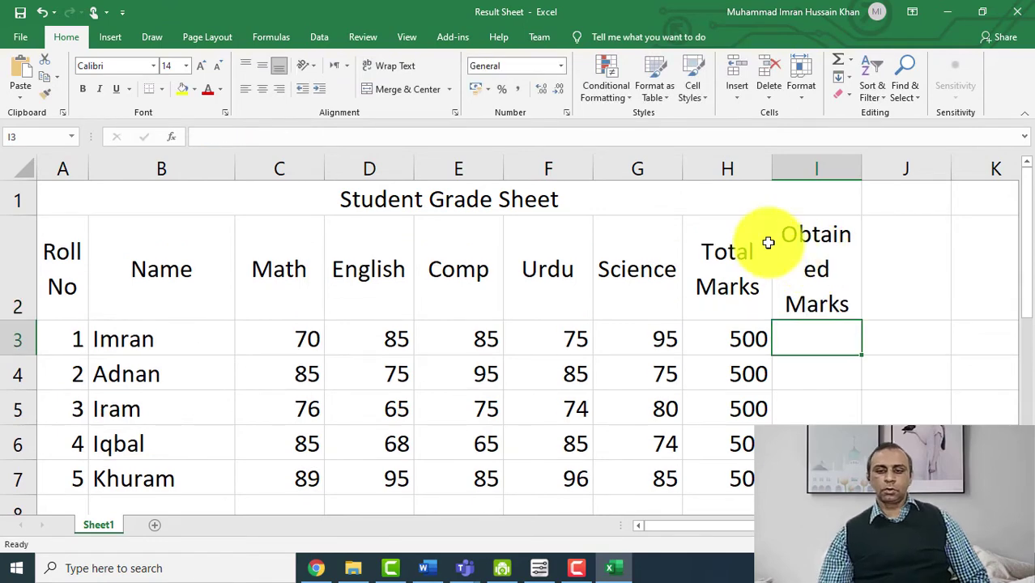
pyautogui.doubleClick(861, 165)
pyautogui.moveTo(861, 165); pyautogui.dragTo(882, 174)
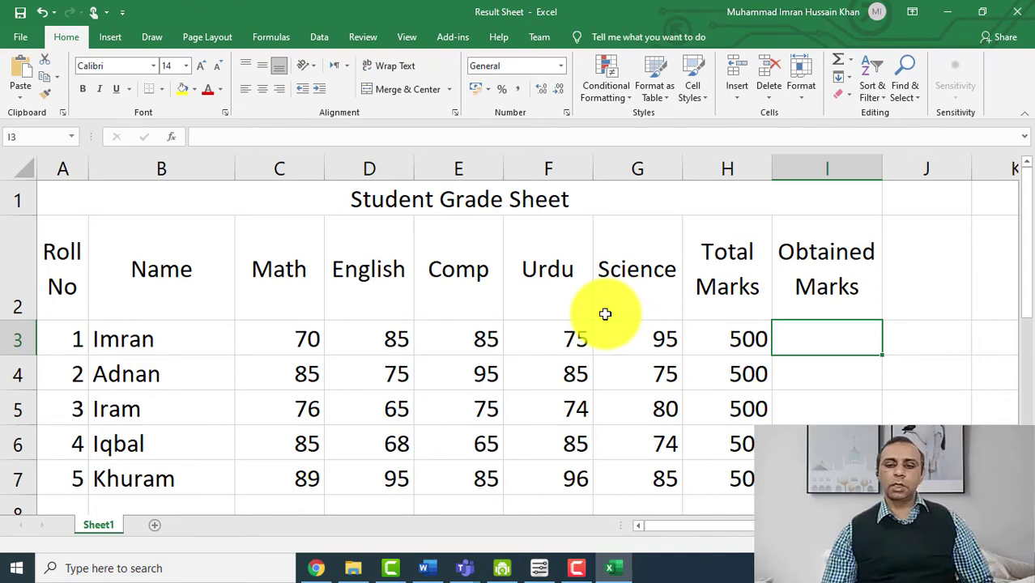
# Enter the formula =SUM(C3:G3) in I3 to total the first student's obtained marks
pyautogui.write('=sumr')
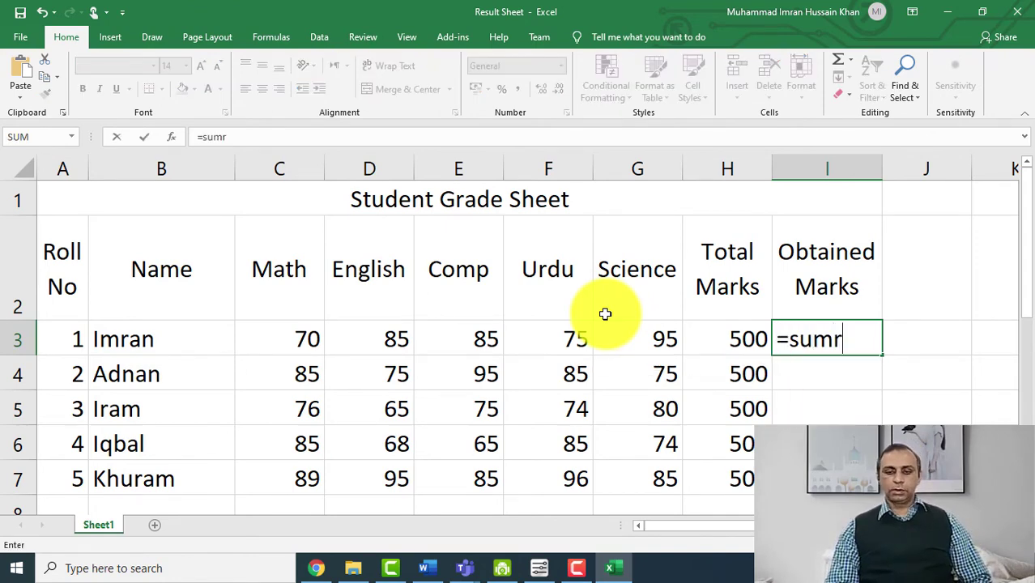
pyautogui.press('BackSpace')
pyautogui.write('(')
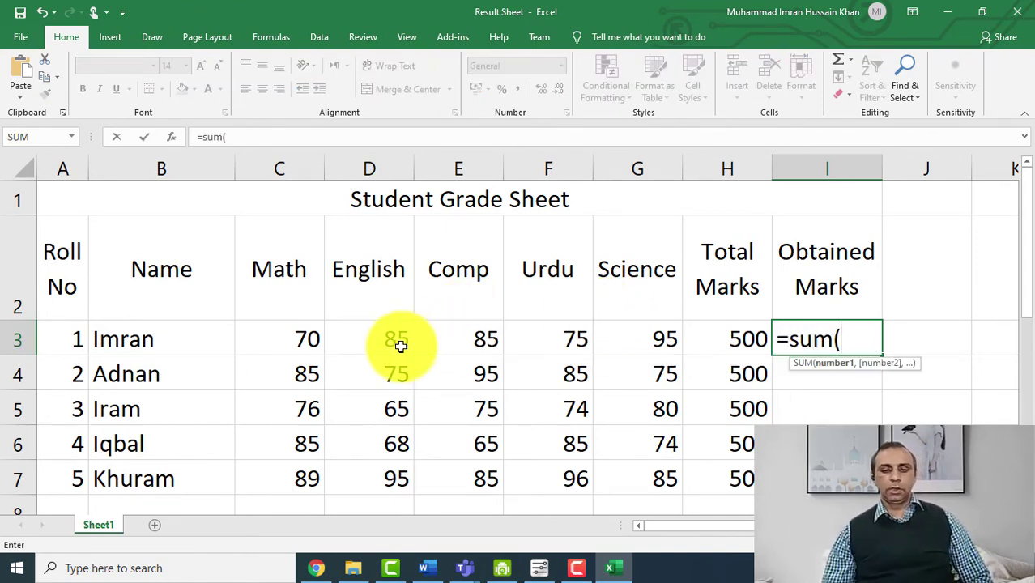
pyautogui.moveTo(311, 340); pyautogui.dragTo(635, 338)
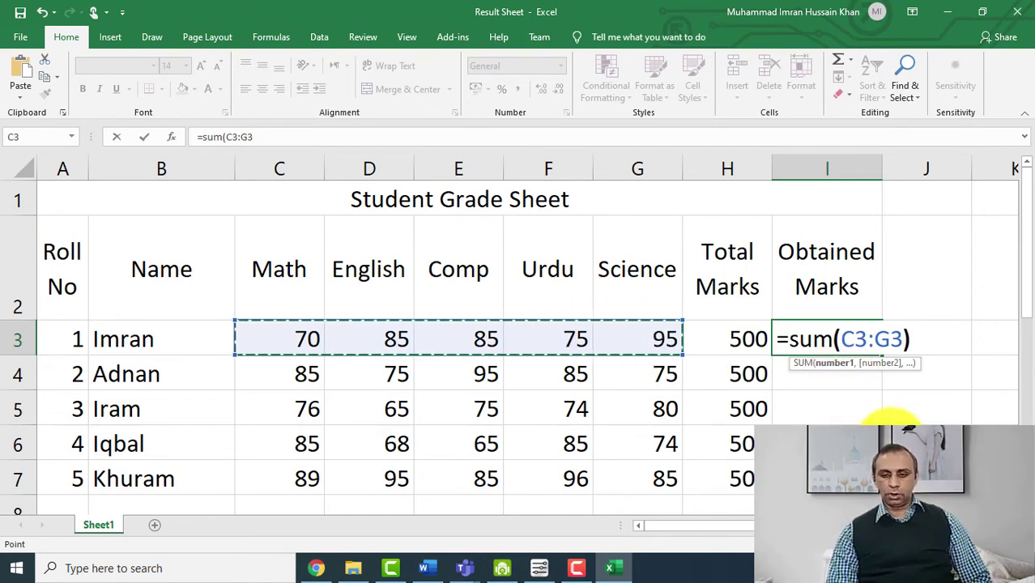
pyautogui.write(')')
pyautogui.press('Return')
# Fill the obtained marks formula from I3 down to I7 for all students
pyautogui.click(859, 342)
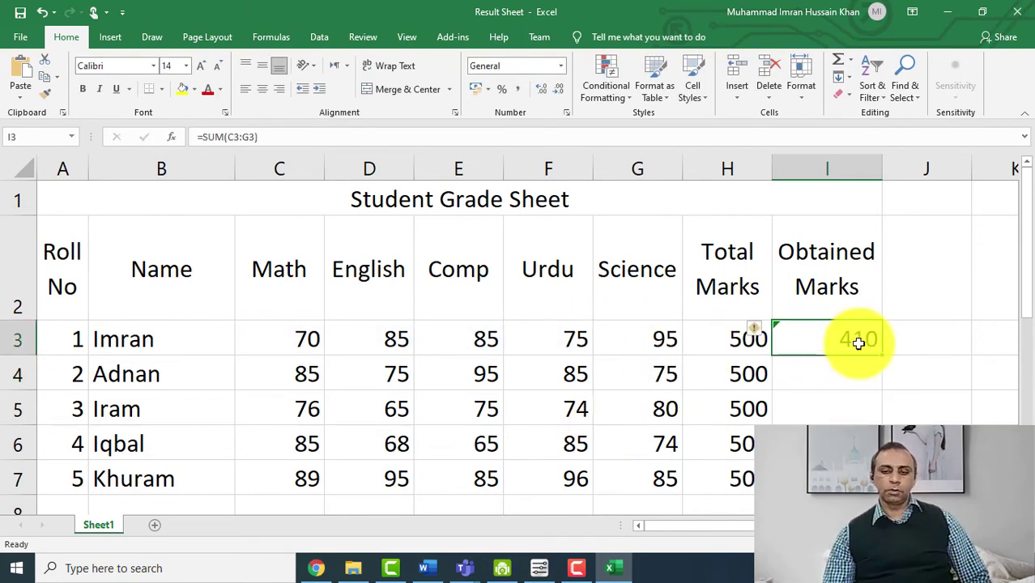
pyautogui.moveTo(884, 357); pyautogui.dragTo(881, 482)
pyautogui.hscroll(5, 753, 328)
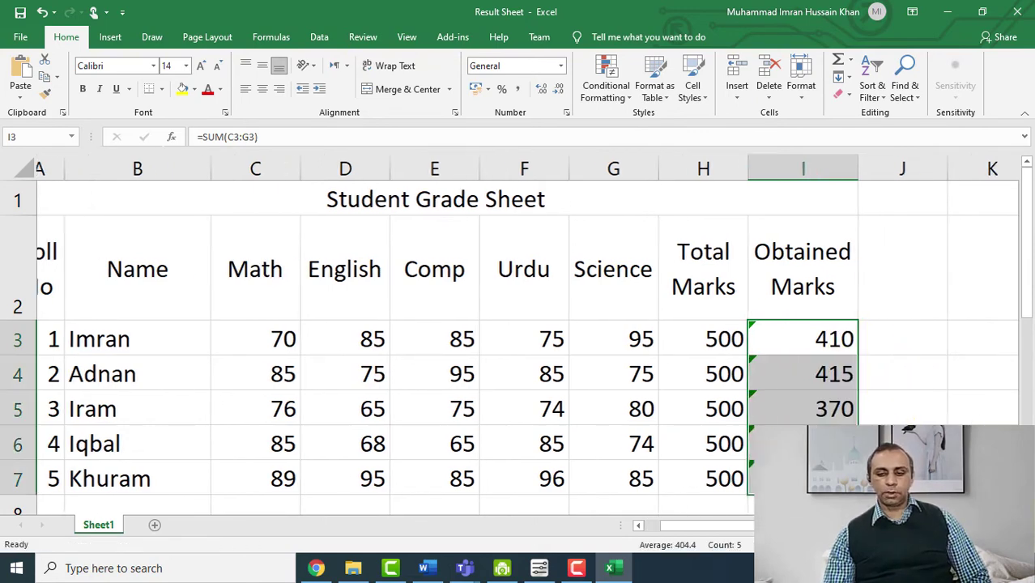
pyautogui.click(729, 406)
pyautogui.click(476, 342)
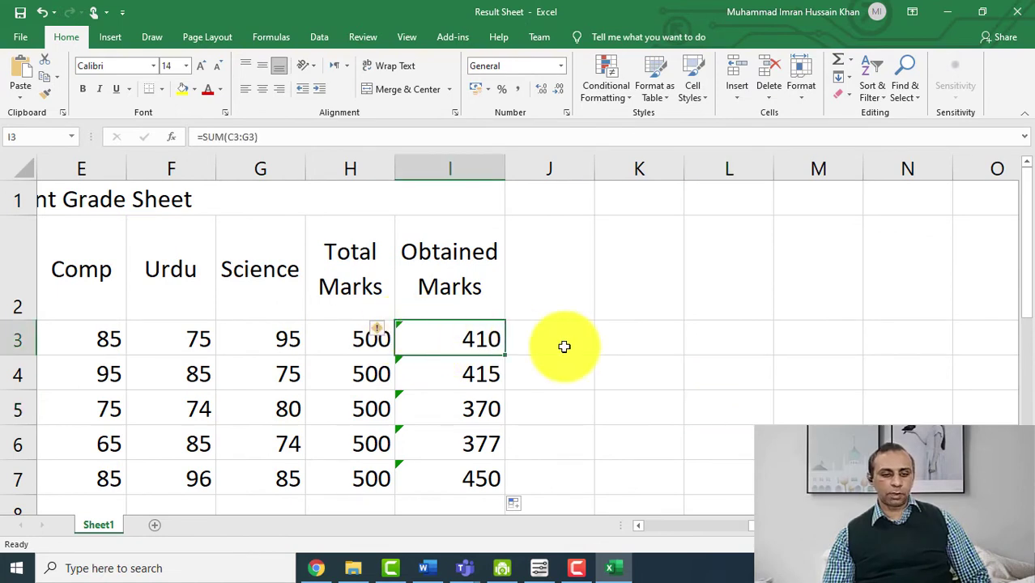
# Add the column header "Percentage" in J2 and widen column J so the word fits on one line
pyautogui.click(341, 291)
pyautogui.click(565, 283)
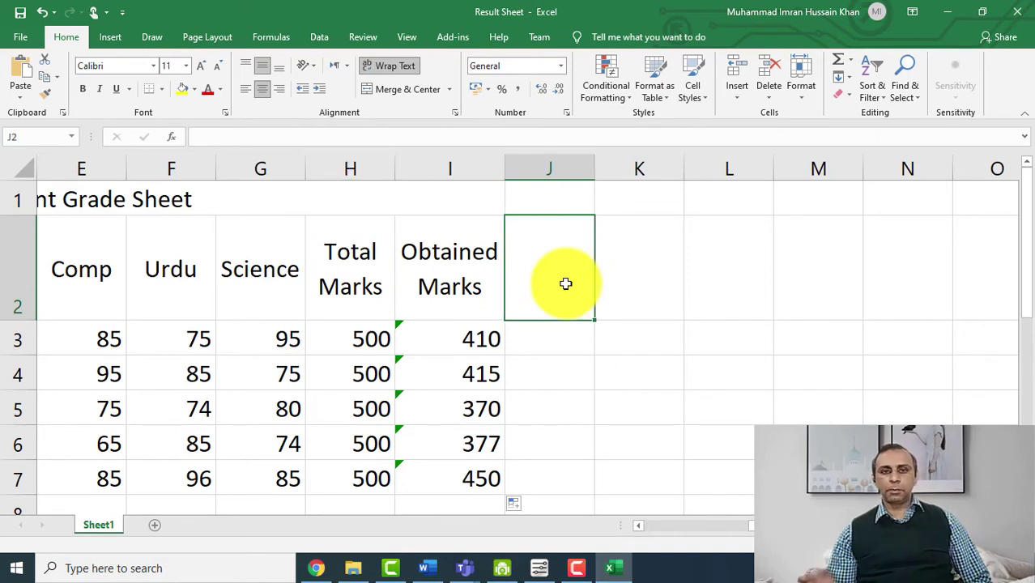
pyautogui.write('P')
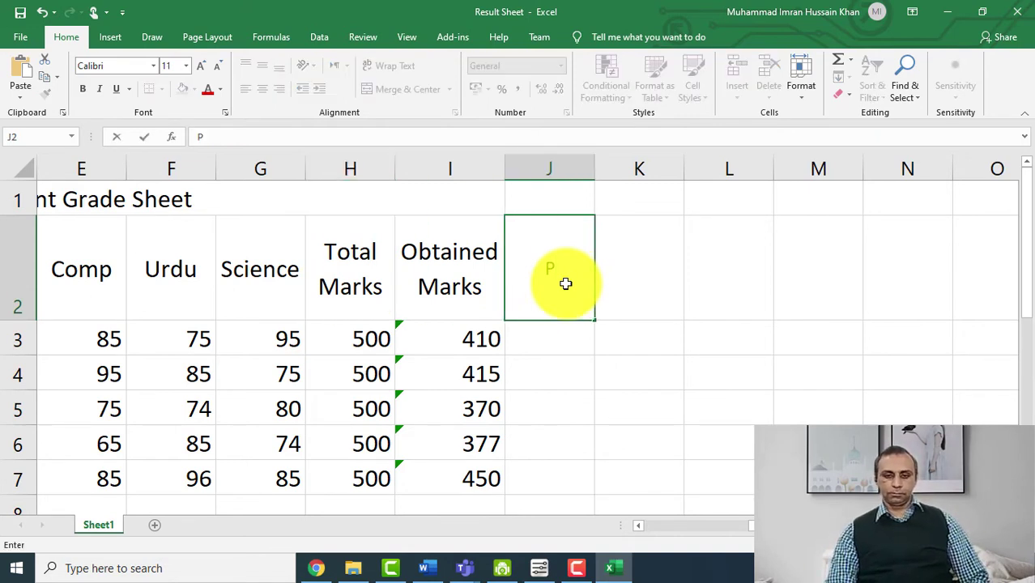
pyautogui.write('ercentage')
pyautogui.press('Return')
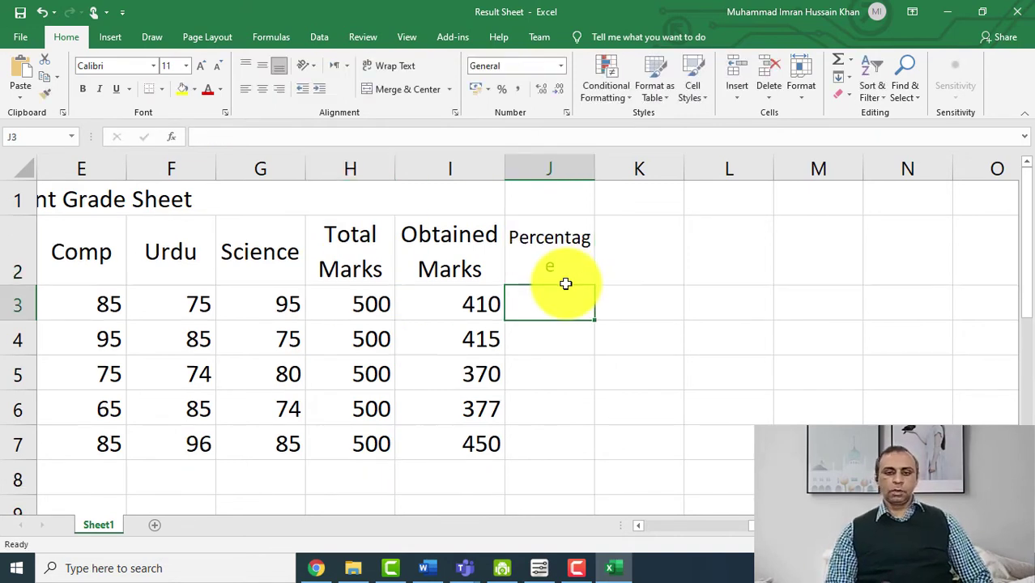
pyautogui.moveTo(596, 173); pyautogui.dragTo(613, 175)
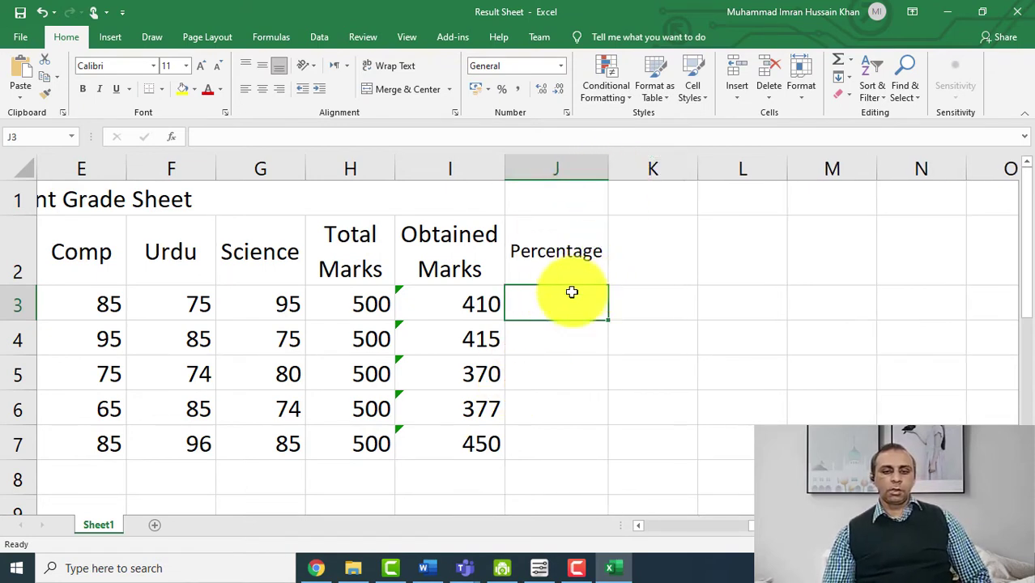
# Switch to the IF Formula document in Word and write "= Obtained Marks * 100 / Total marks" below the grading list, selecting the expression after the equals sign
pyautogui.click(615, 570)
pyautogui.click(615, 570)
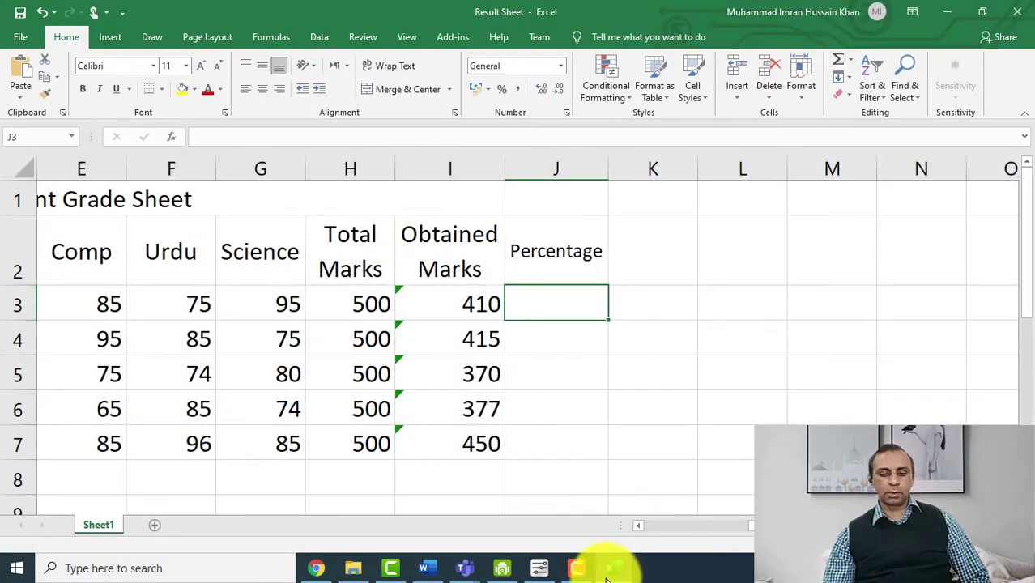
pyautogui.click(430, 570)
pyautogui.scroll(-5, 595, 464)
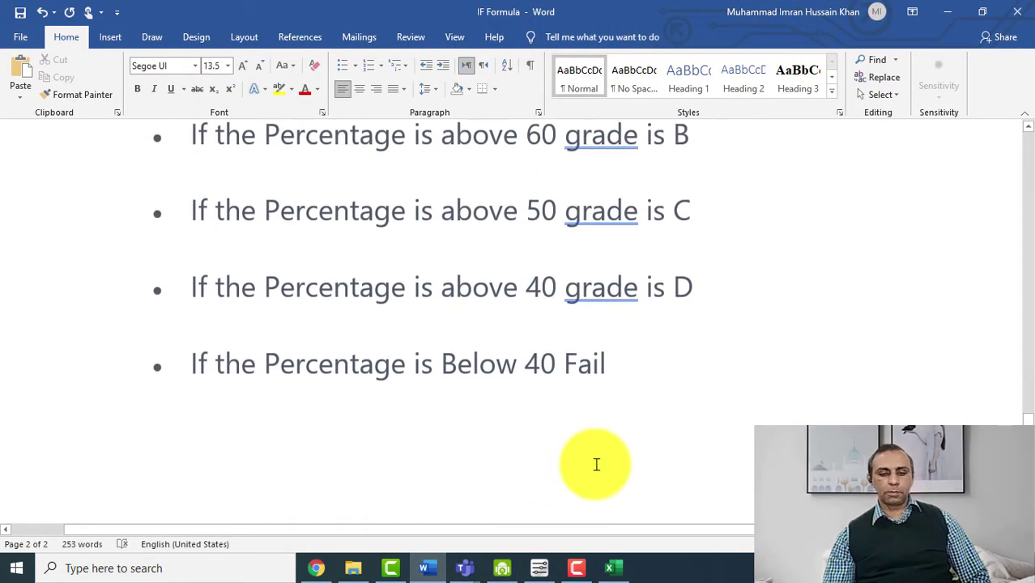
pyautogui.scroll(-3, 524, 405)
pyautogui.click(525, 406)
pyautogui.click(453, 241)
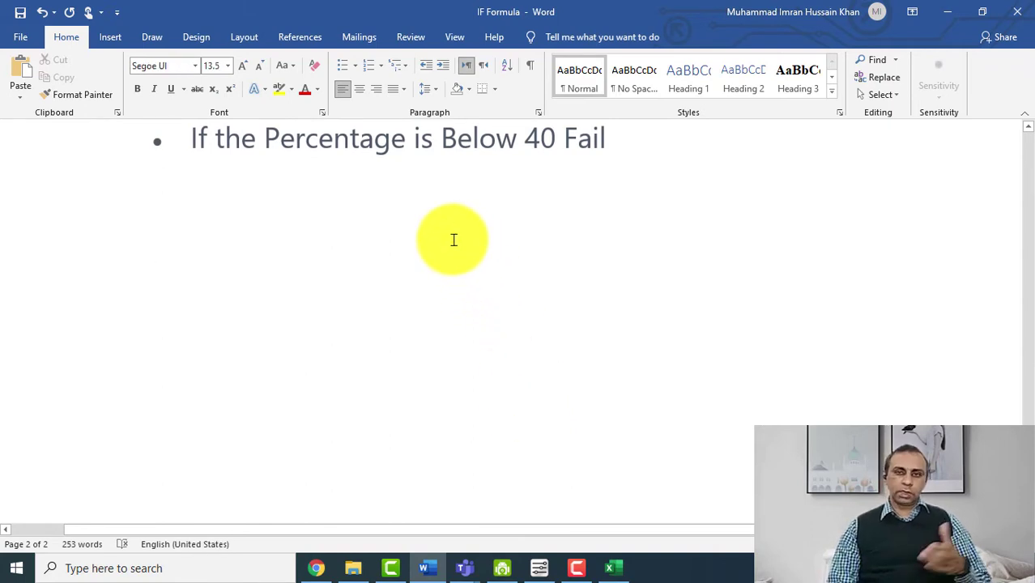
pyautogui.write('=')
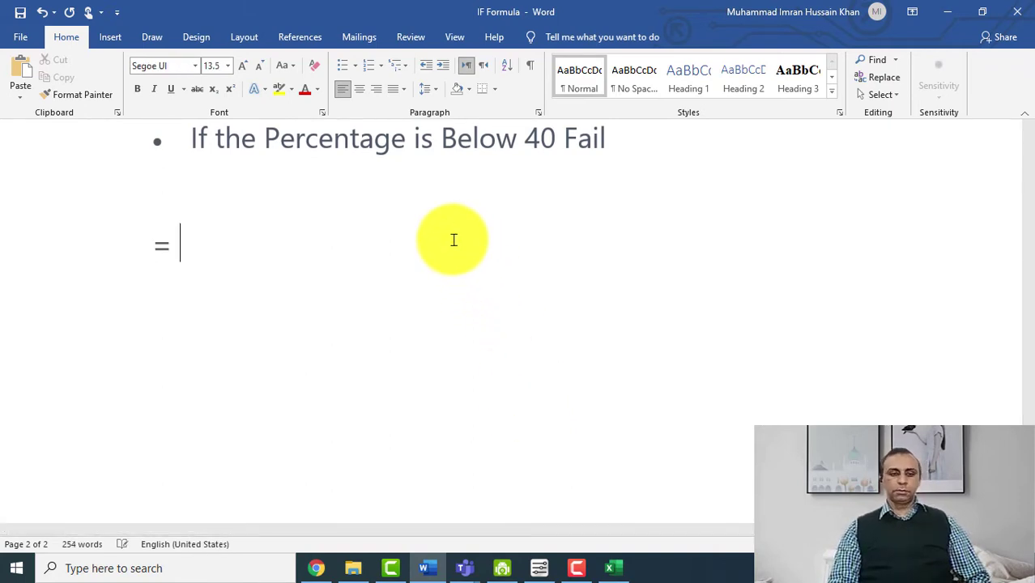
pyautogui.write(' Obtain')
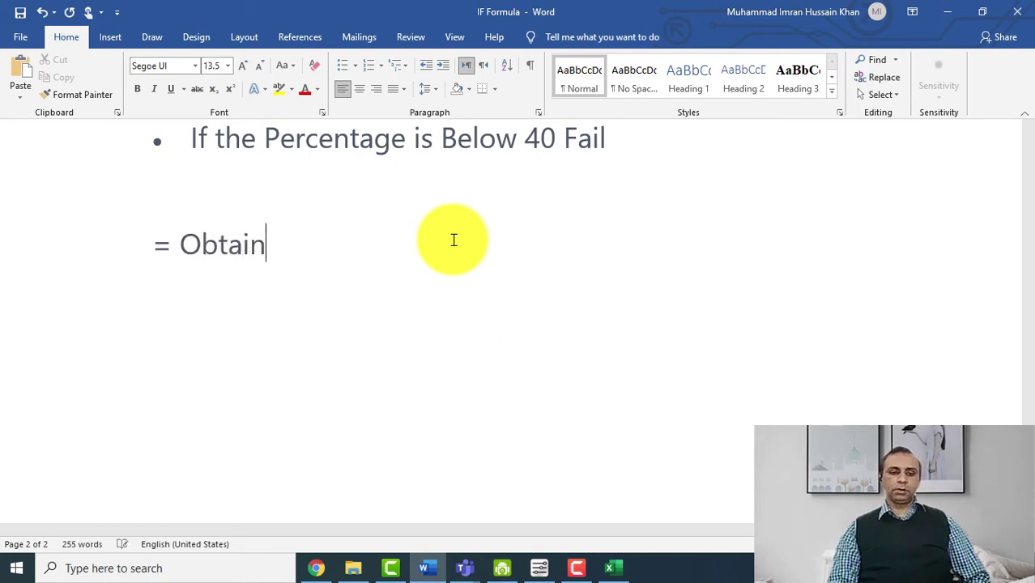
pyautogui.write('ed ')
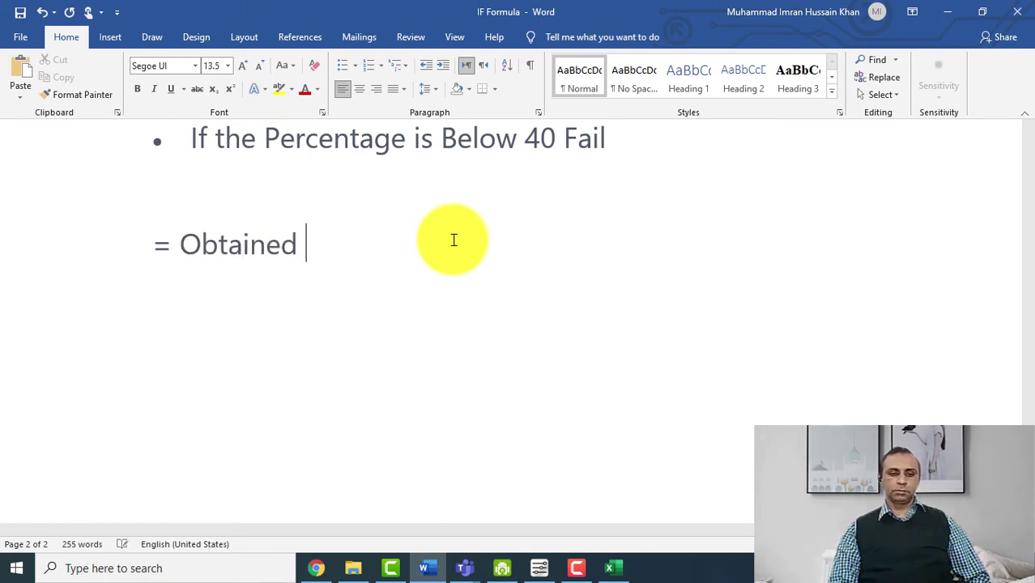
pyautogui.write('Marks *')
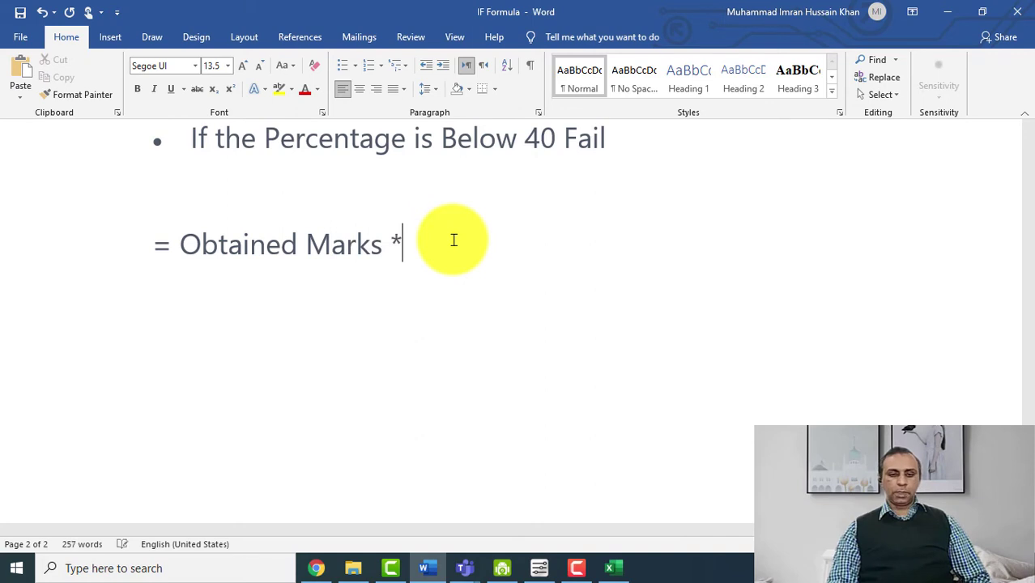
pyautogui.write(' 100 /')
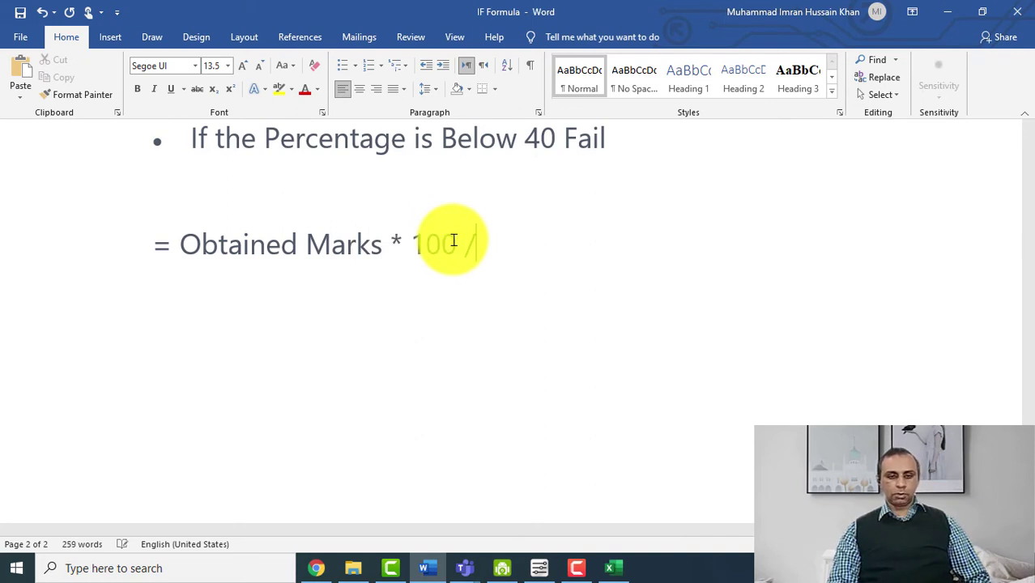
pyautogui.write(' Total marks')
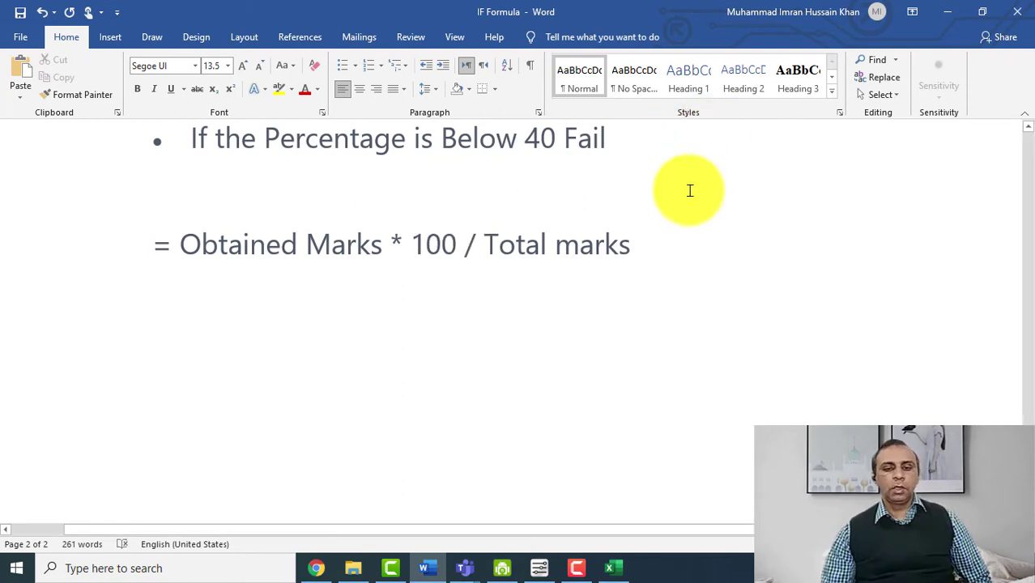
pyautogui.moveTo(638, 243); pyautogui.dragTo(180, 241)
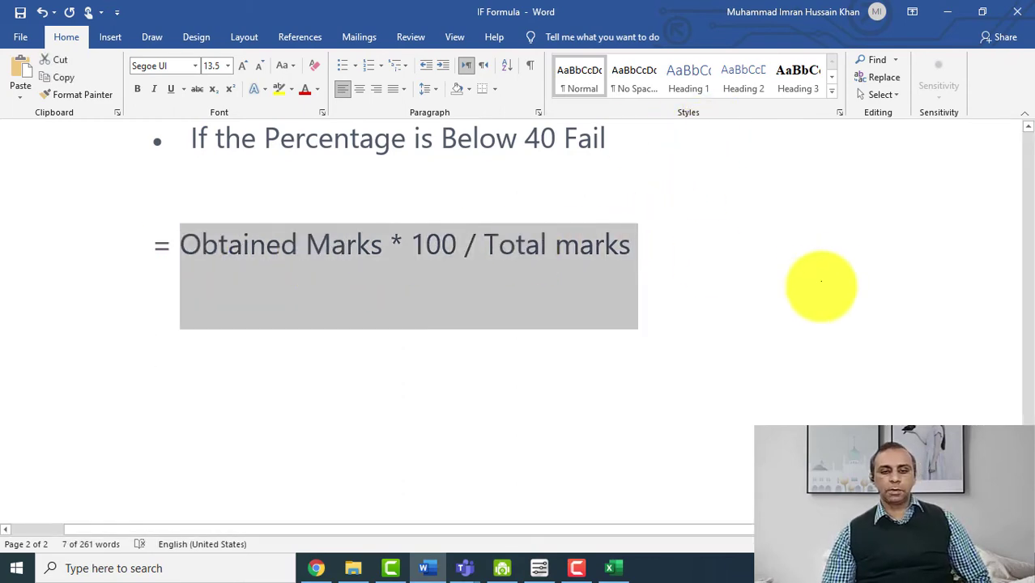
# Switch back to the Result Sheet workbook in Excel and enter the percentage formula =I3*100/H3 in J3
pyautogui.hotkey('alt', 'Tab')
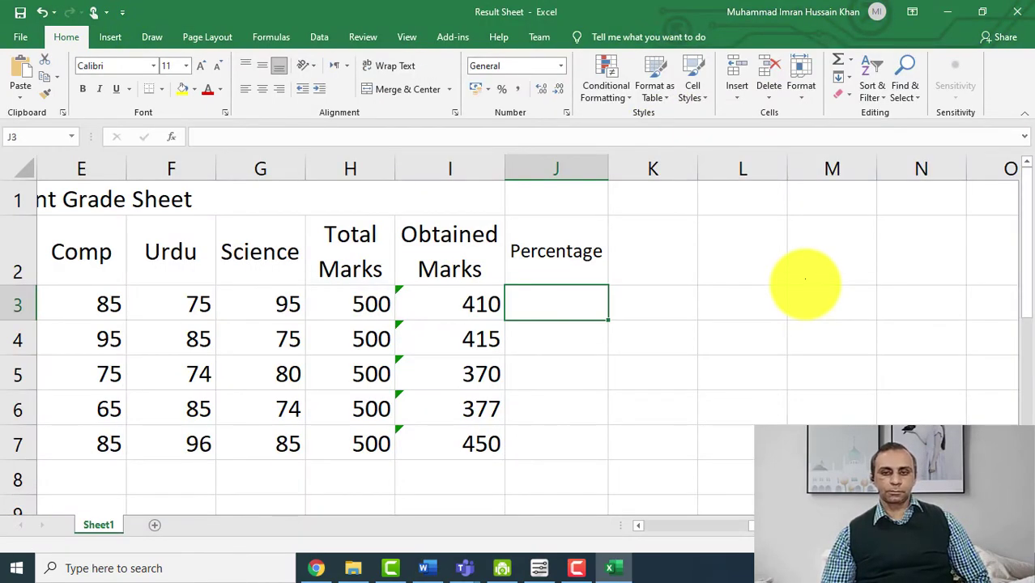
pyautogui.write('=')
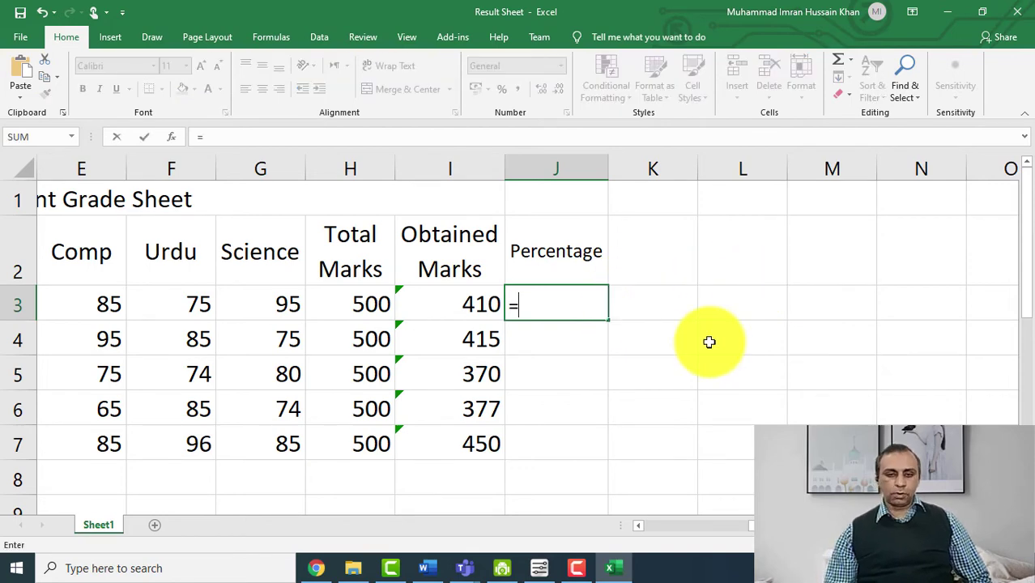
pyautogui.click(441, 303)
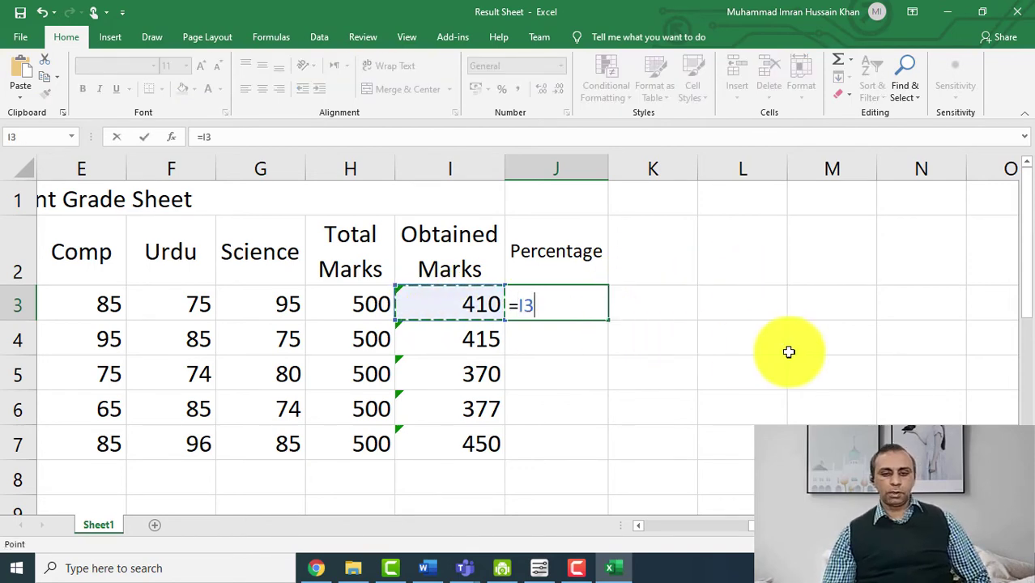
pyautogui.write('*')
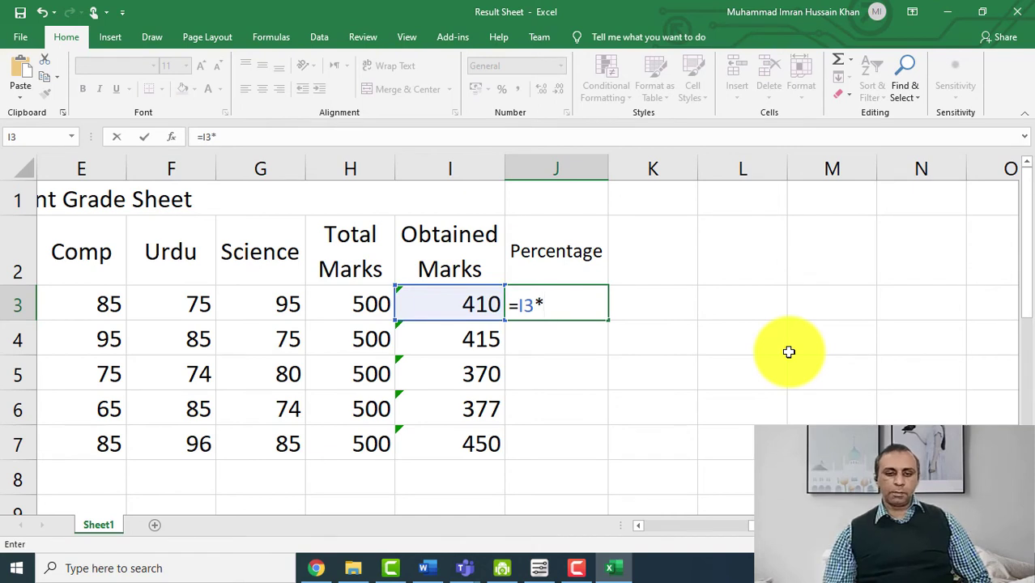
pyautogui.write('100')
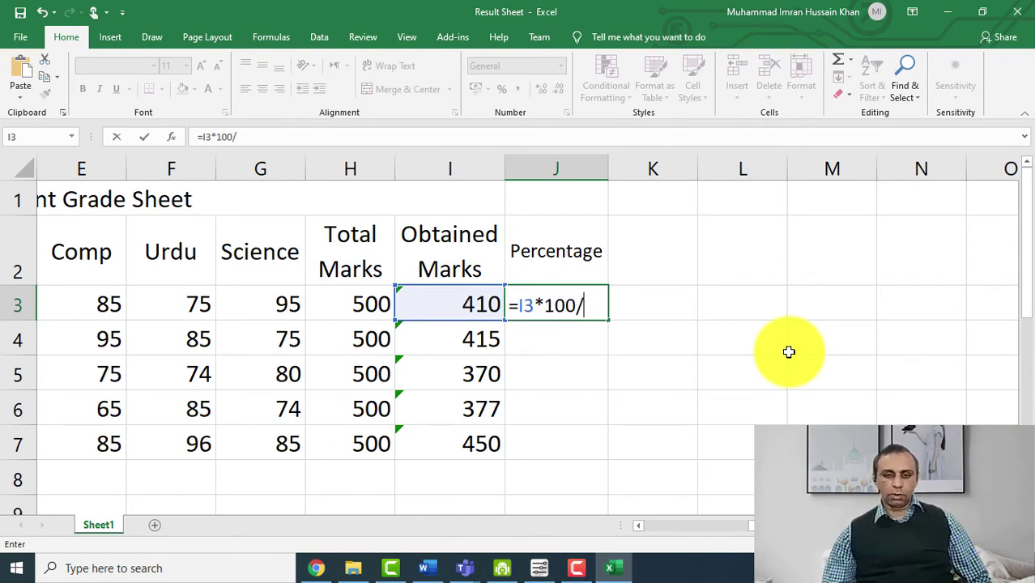
pyautogui.write('/')
pyautogui.click(323, 298)
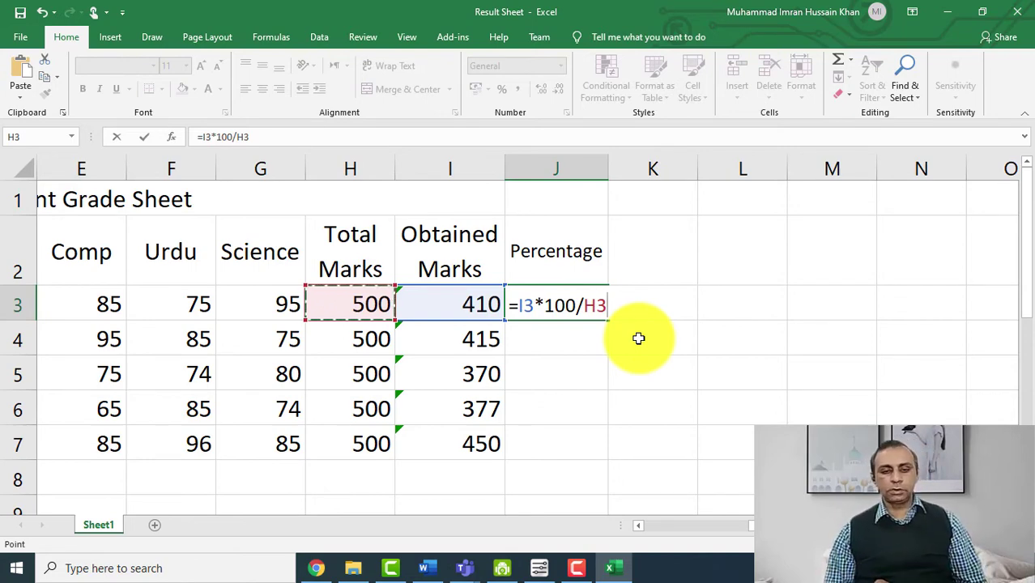
pyautogui.press('Return')
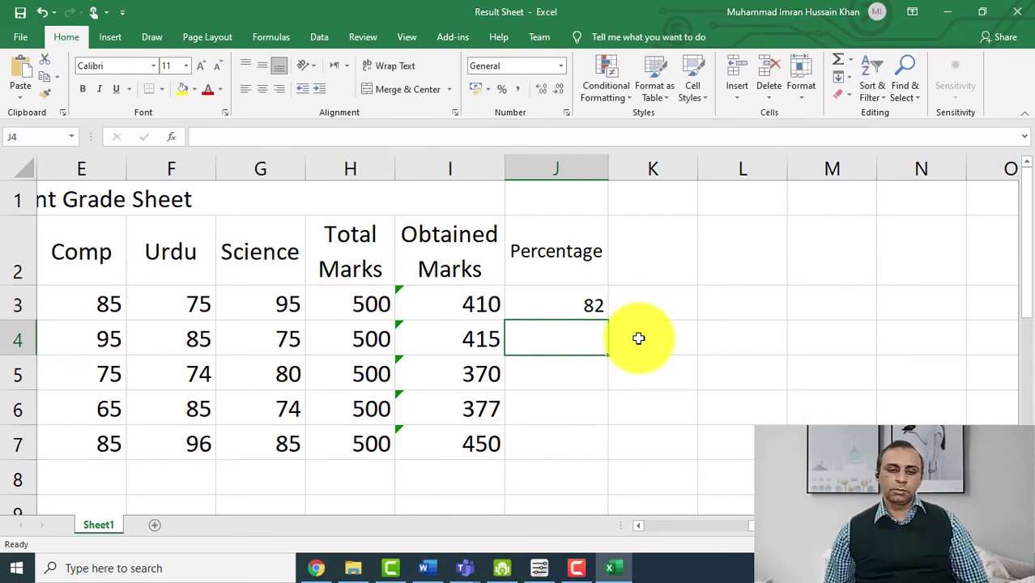
# Fill the percentage formula from J3 down to J7 for all students
pyautogui.click(601, 318)
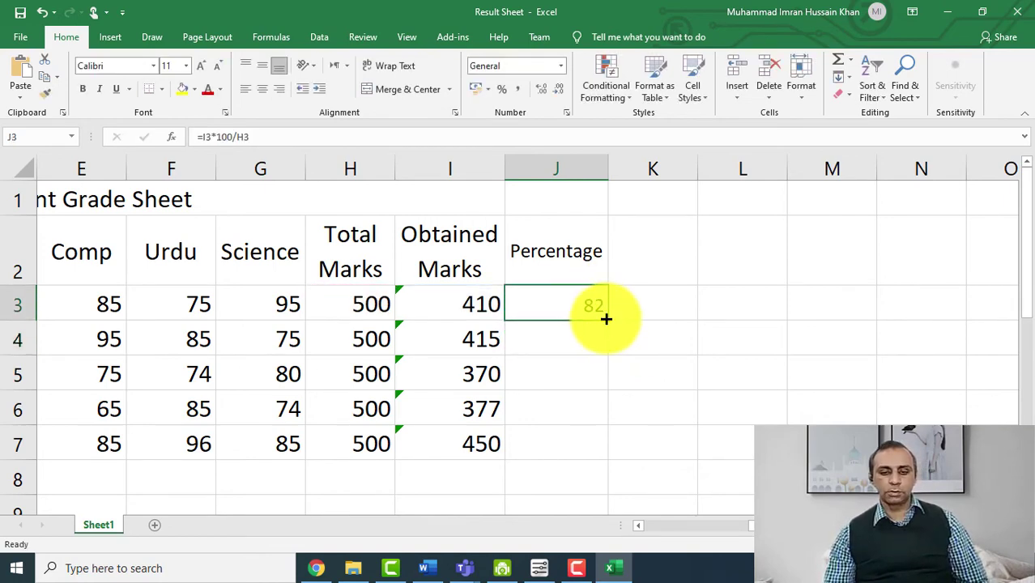
pyautogui.moveTo(605, 318); pyautogui.dragTo(595, 453)
pyautogui.click(665, 377)
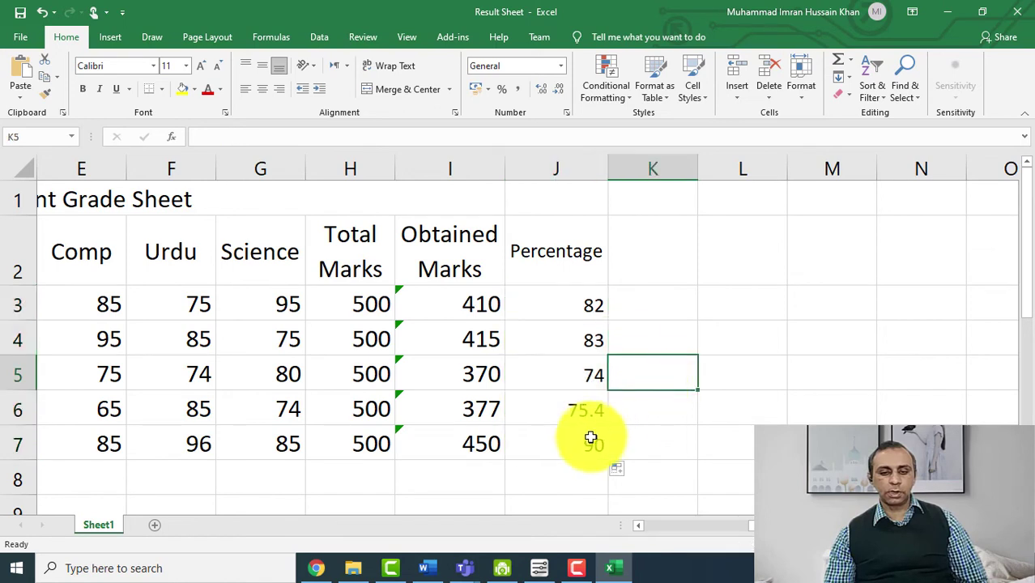
pyautogui.click(598, 415)
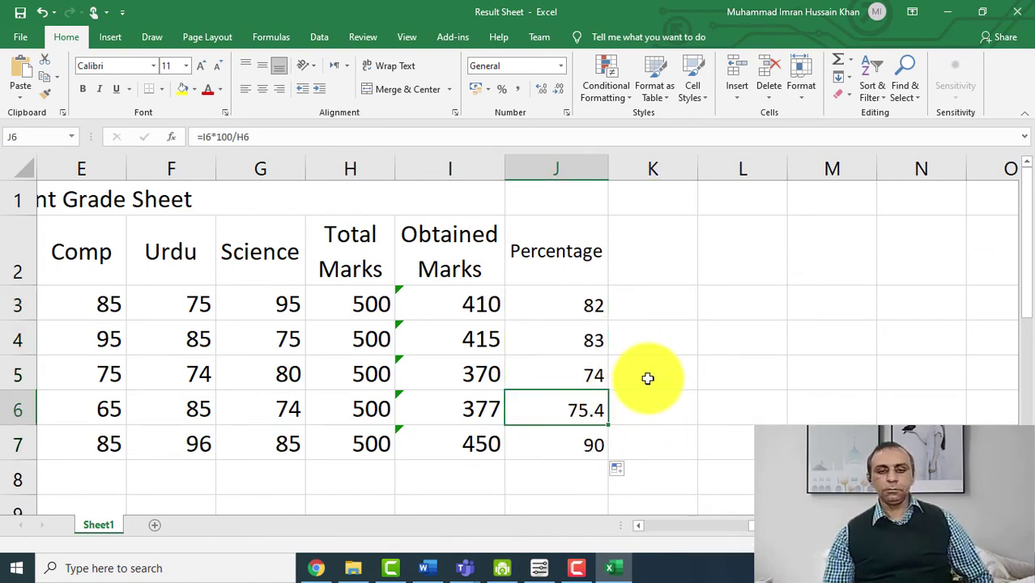
pyautogui.click(569, 275)
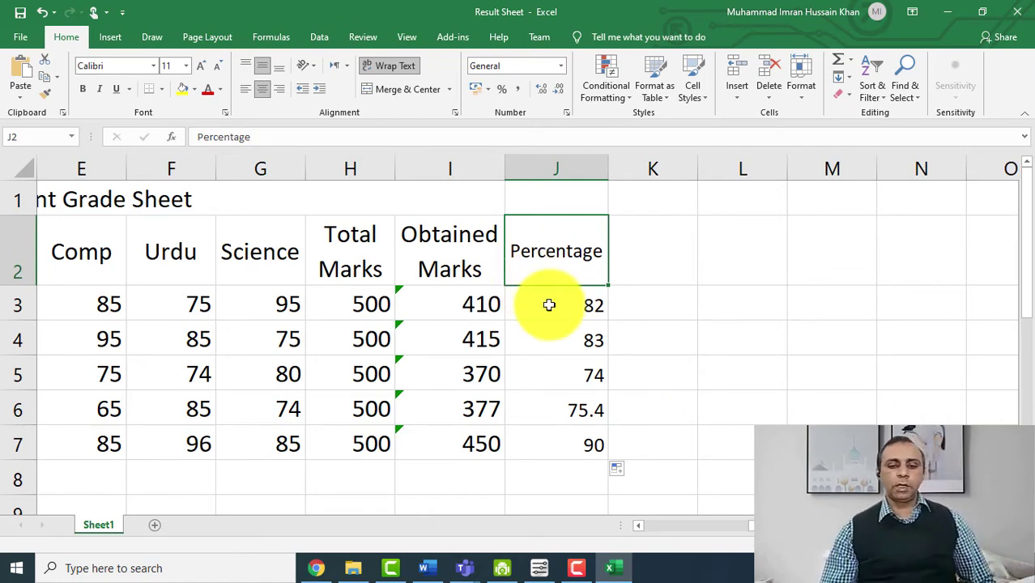
pyautogui.moveTo(547, 303); pyautogui.dragTo(551, 443)
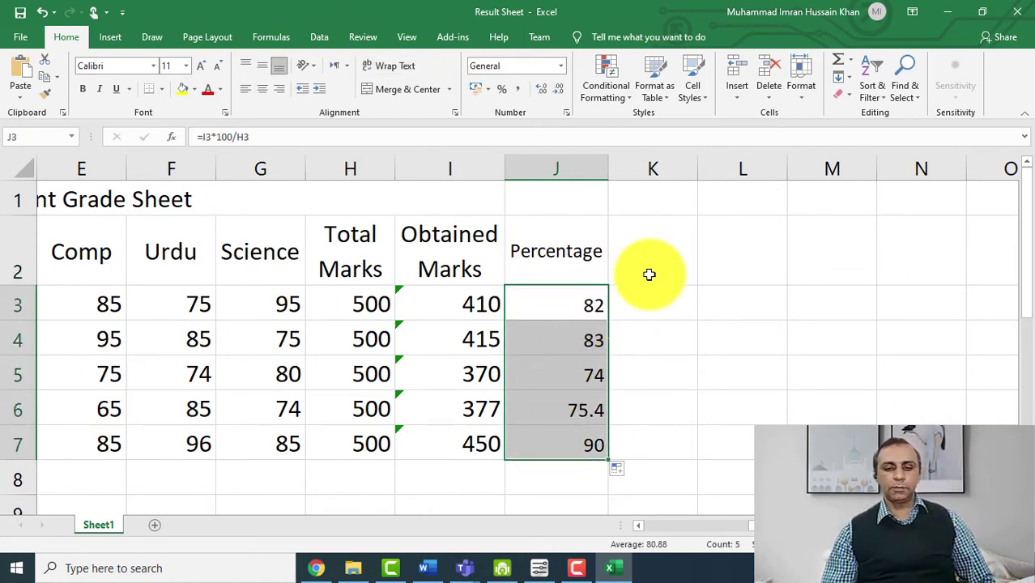
# Add the column header "Grade" in K2, next to Percentage
pyautogui.click(693, 268)
pyautogui.write('Grade')
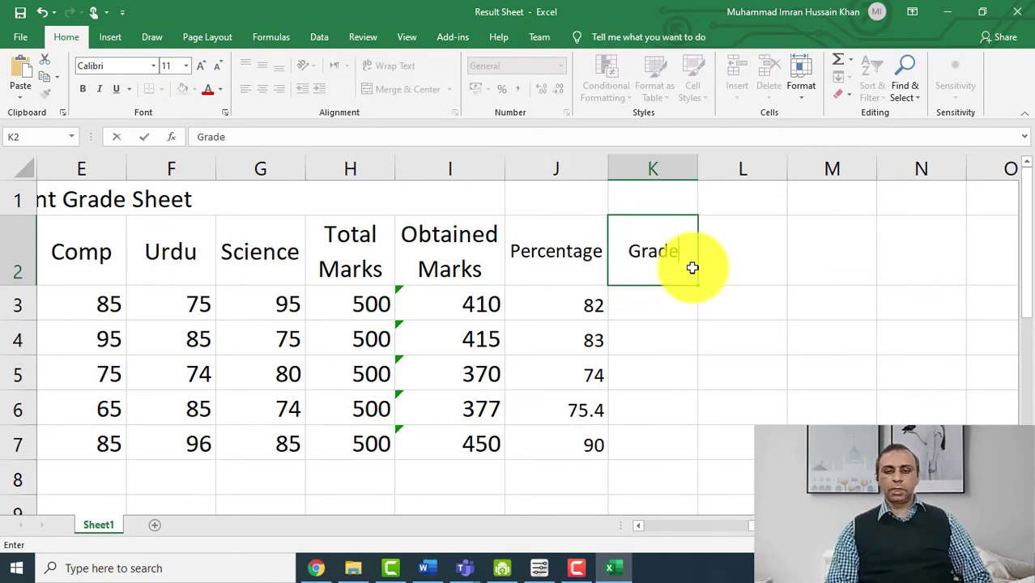
pyautogui.press('Return')
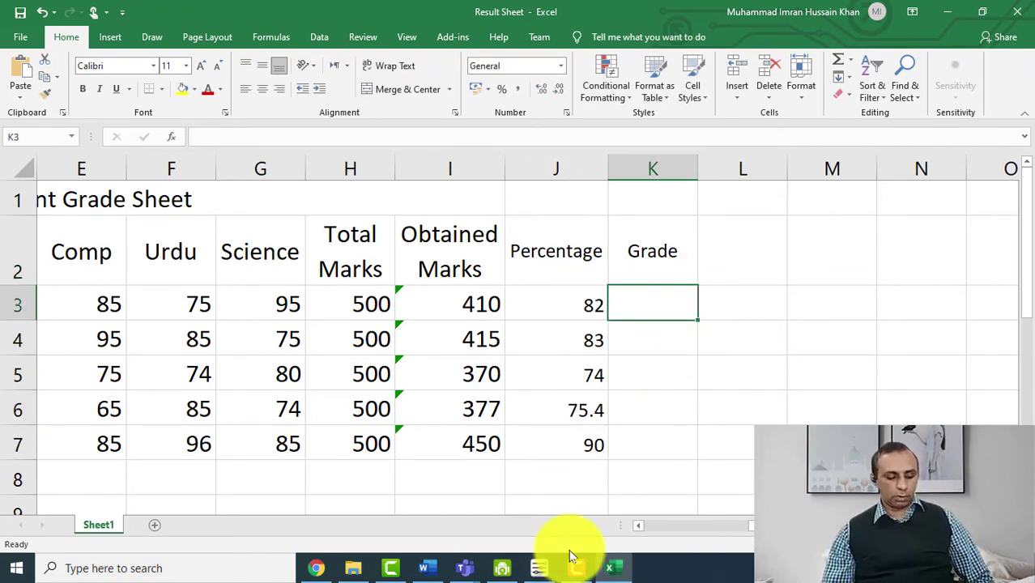
# Switch to the IF Formula document in Word and select the bulleted percentage-to-grade rules to review them from above 90 downward
pyautogui.scroll(5, 513, 381)
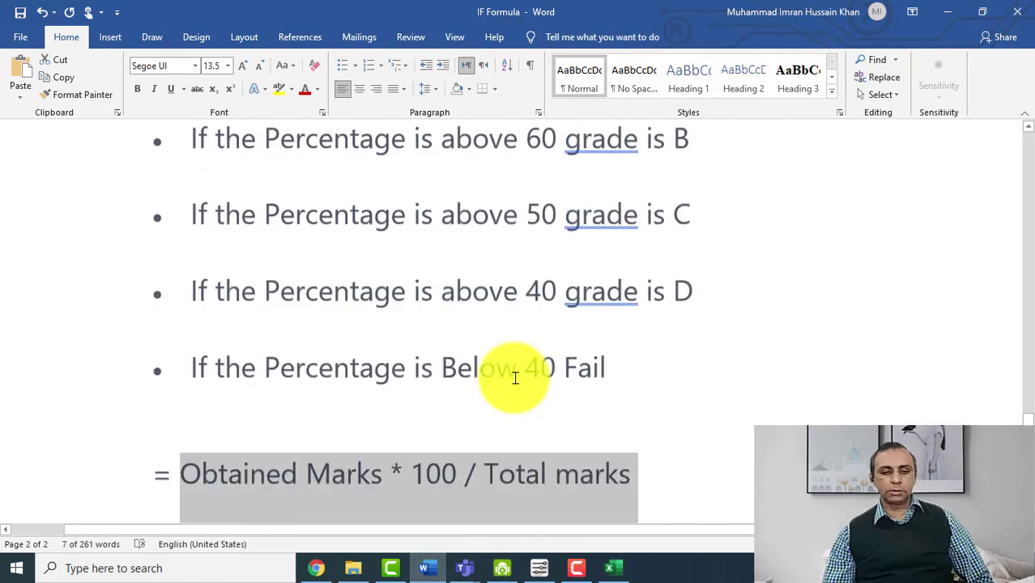
pyautogui.click(620, 440)
pyautogui.scroll(2, 620, 435)
pyautogui.scroll(2, 620, 435)
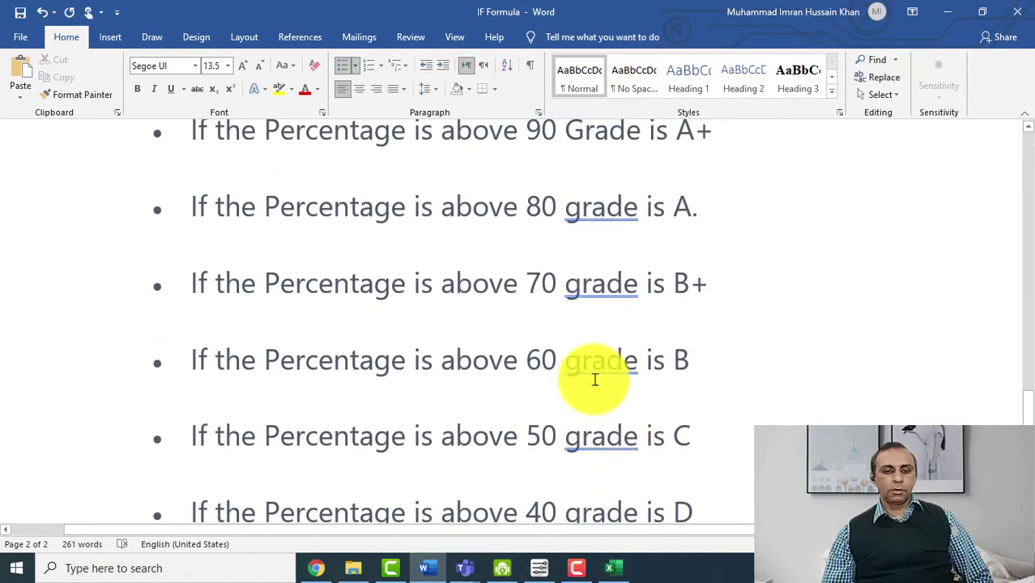
pyautogui.keyDown('shift'); pyautogui.click(174, 204); pyautogui.keyUp('shift')
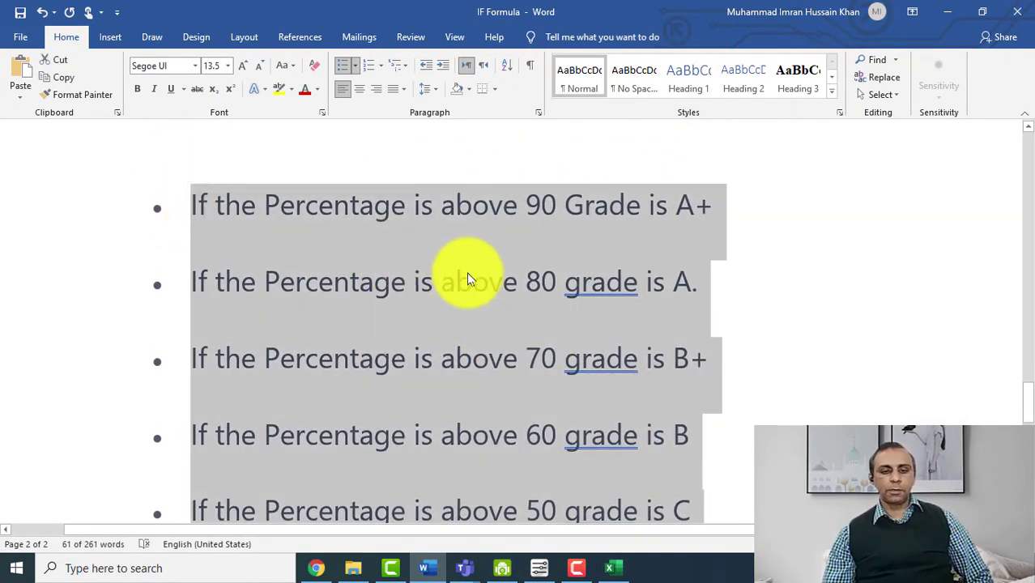
pyautogui.scroll(-2, 467, 278)
pyautogui.scroll(-1, 519, 231)
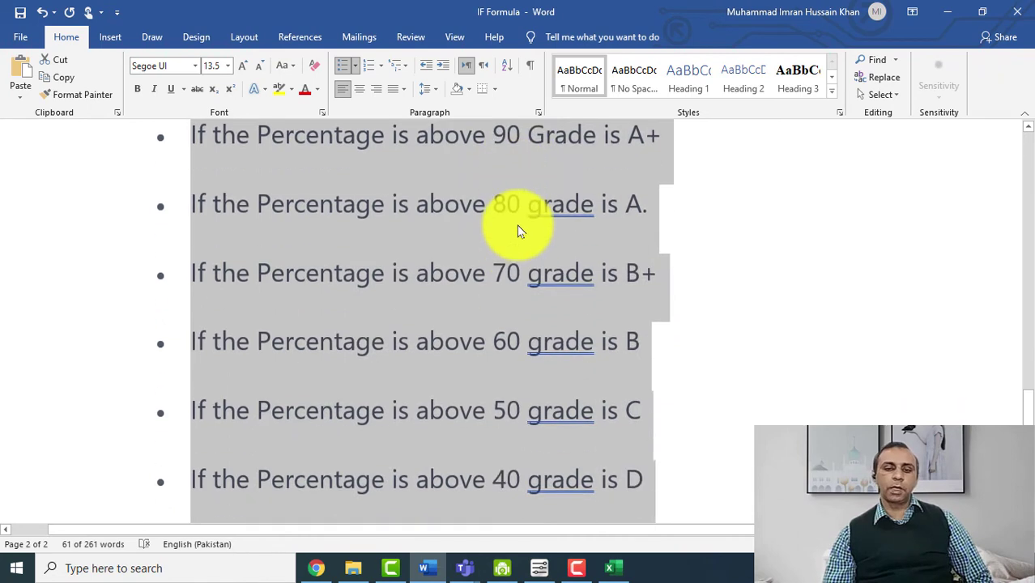
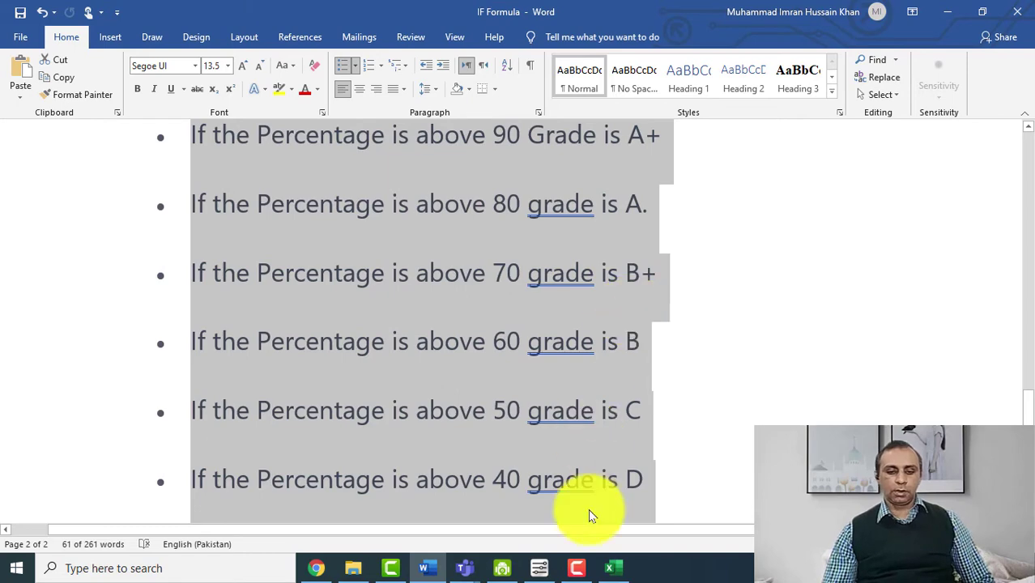
# Switch back to the Result Sheet workbook in Excel and start the grade formula in K3 with =if(j3>=90
pyautogui.click(675, 328)
pyautogui.hotkey('alt', 'Tab')
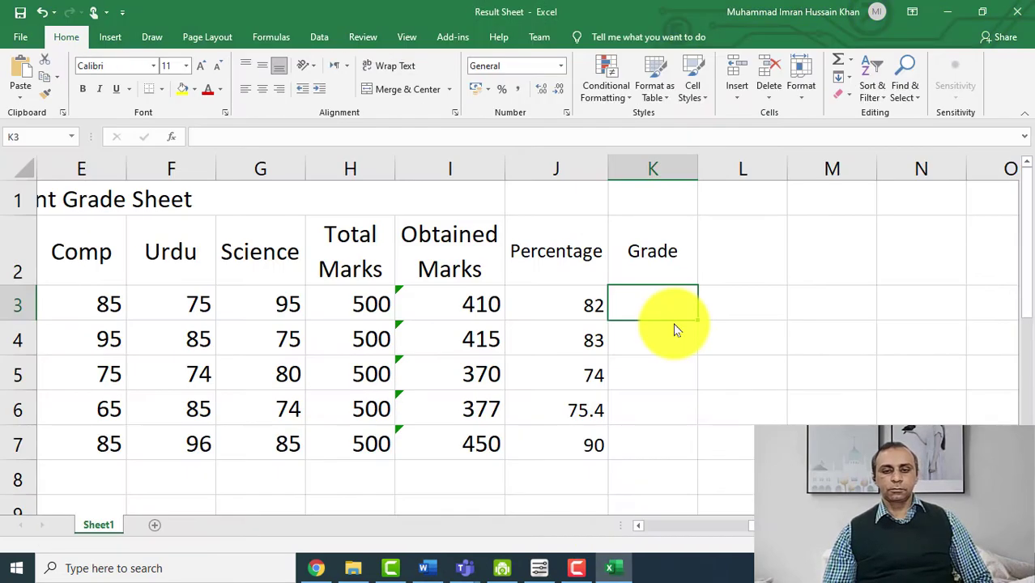
pyautogui.write('=')
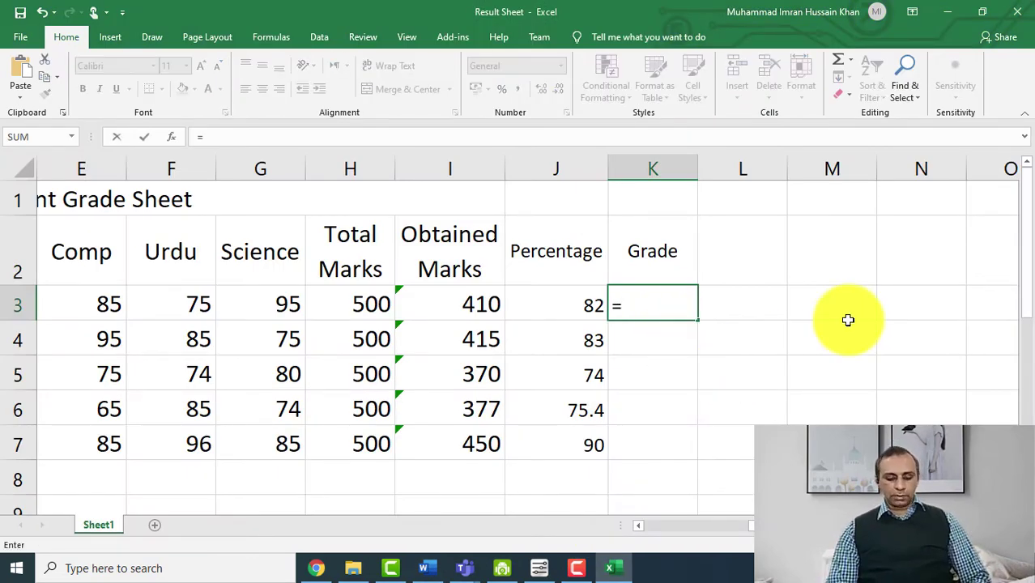
pyautogui.write('if(')
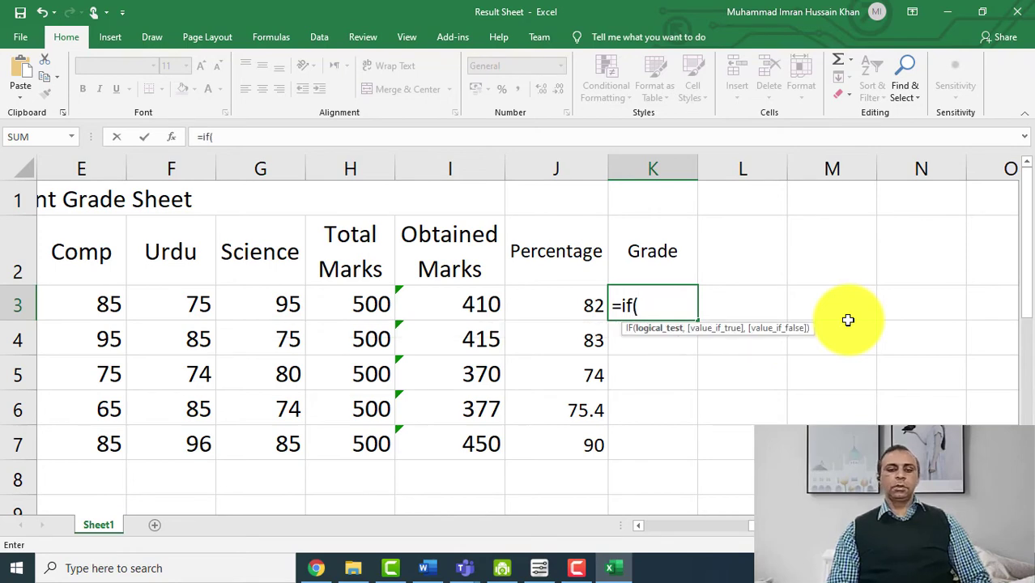
pyautogui.write('j')
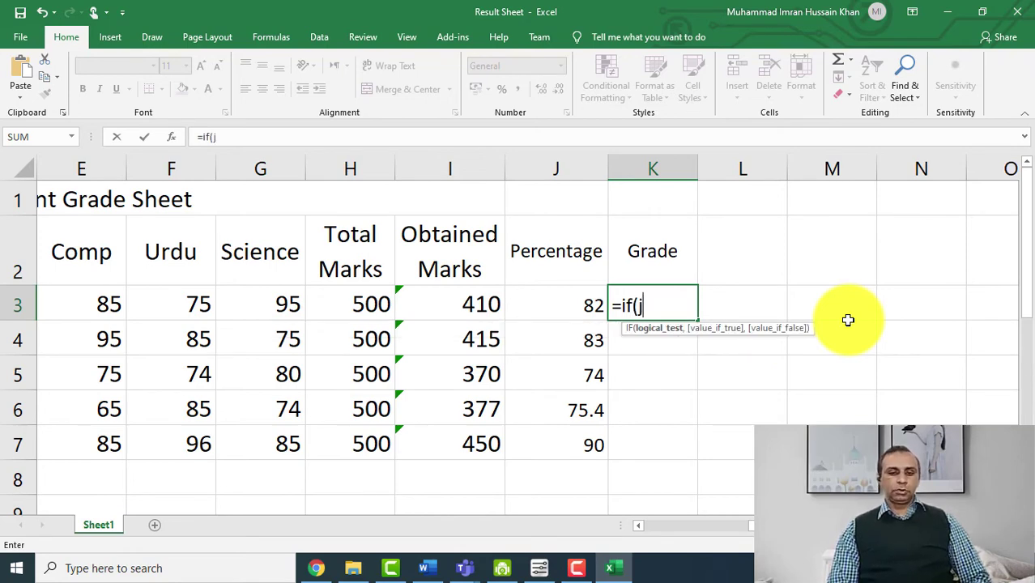
pyautogui.write('3')
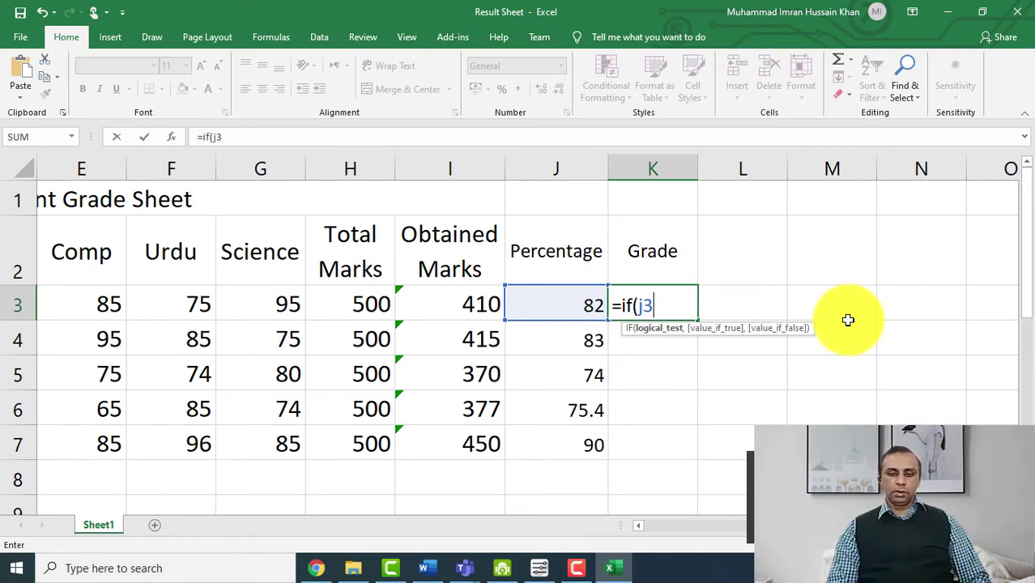
pyautogui.write('>')
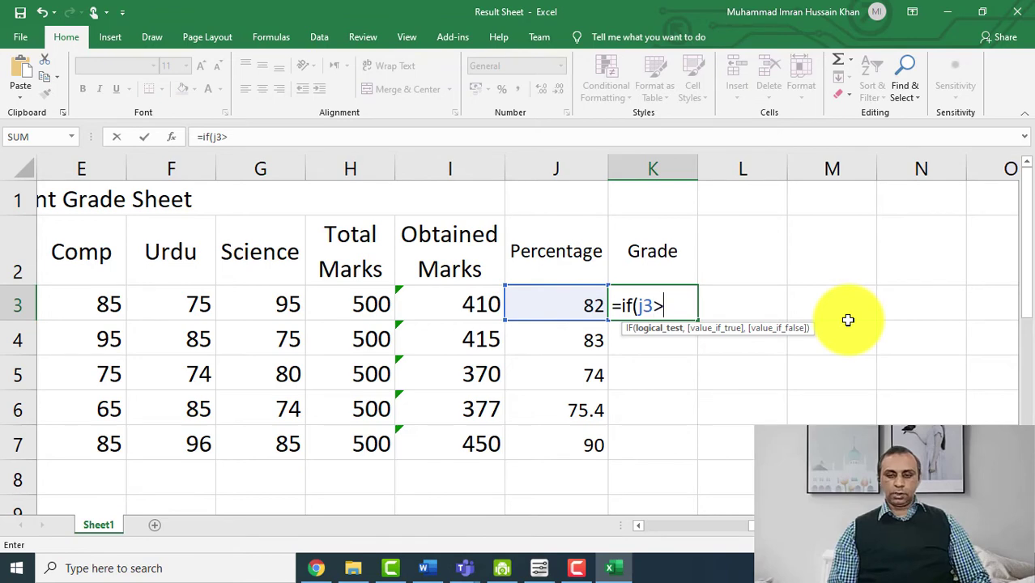
pyautogui.write('=')
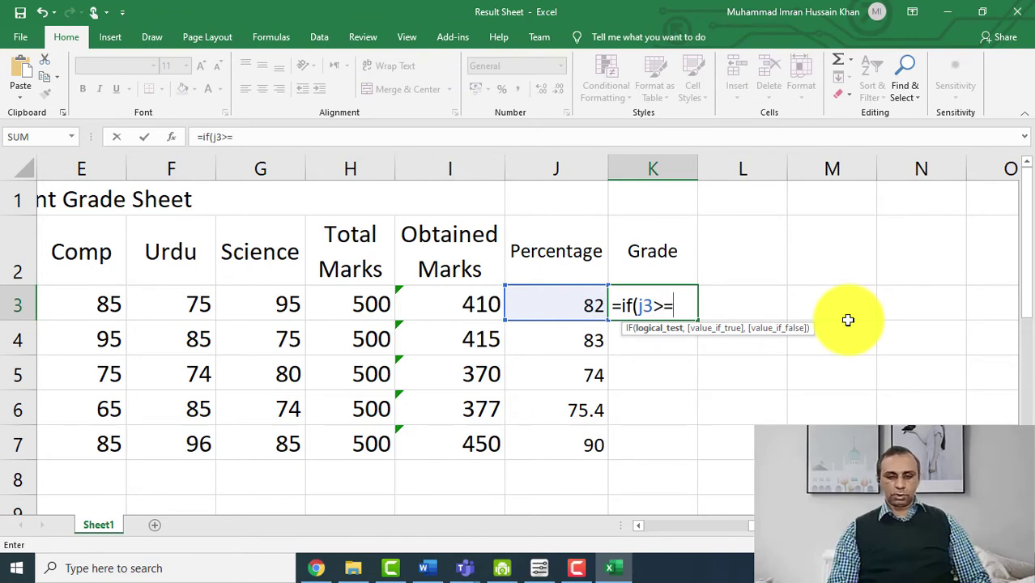
pyautogui.write('90')
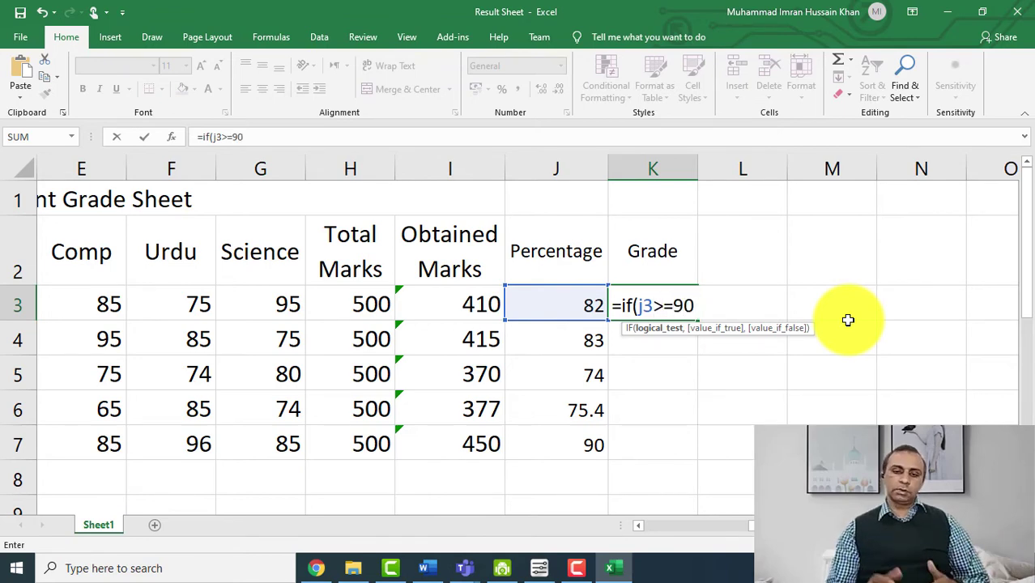
# Add "A+" as the value if true in the K3 formula, followed by a comma for the false argument
pyautogui.write(',')
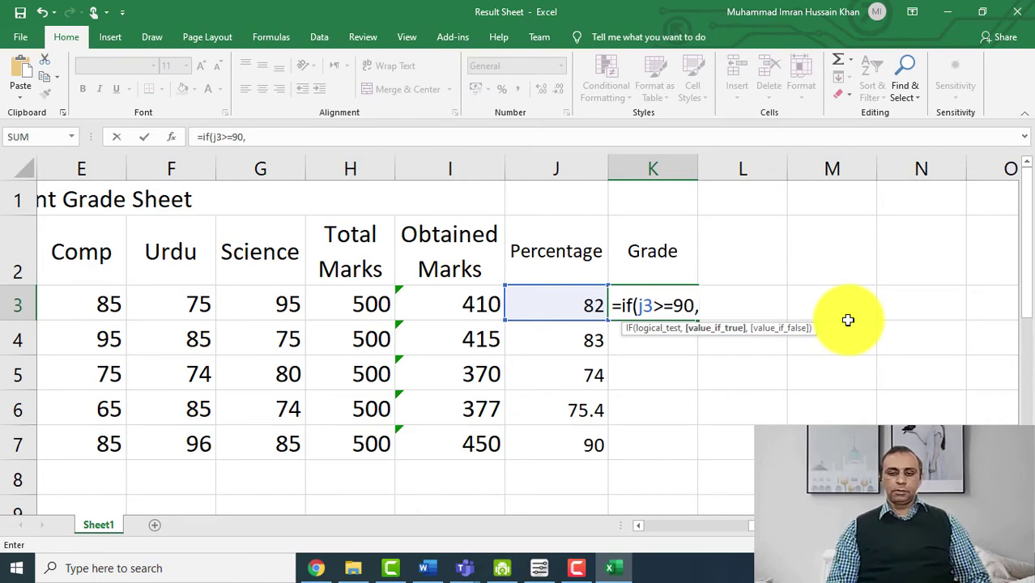
pyautogui.press('BackSpace')
pyautogui.write('"A')
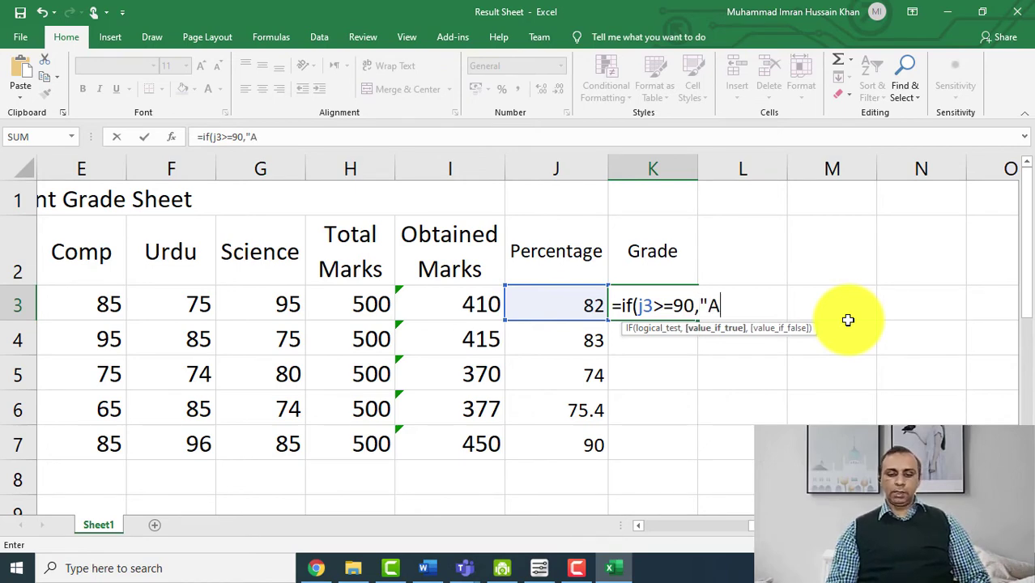
pyautogui.write('+')
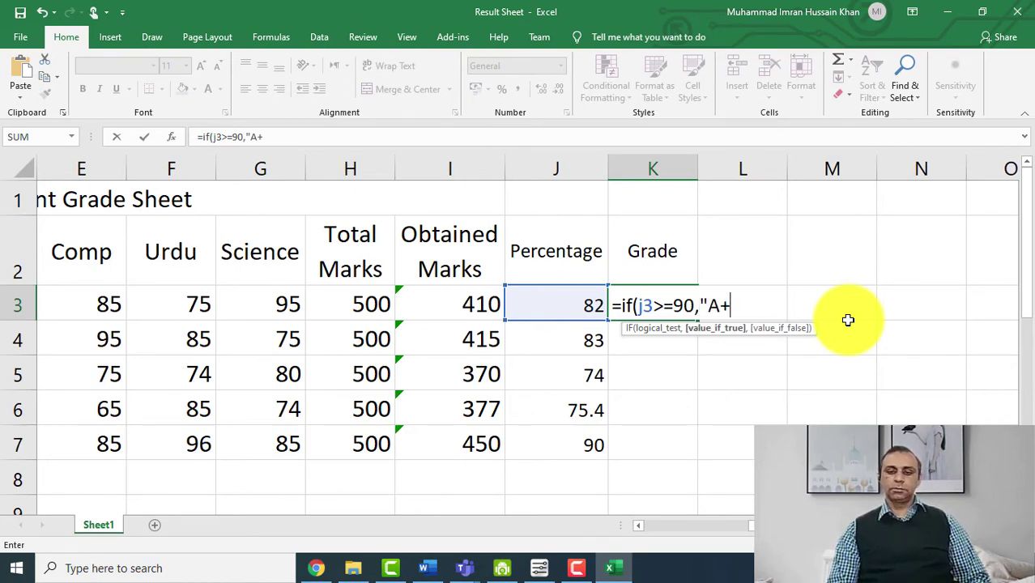
pyautogui.write('"')
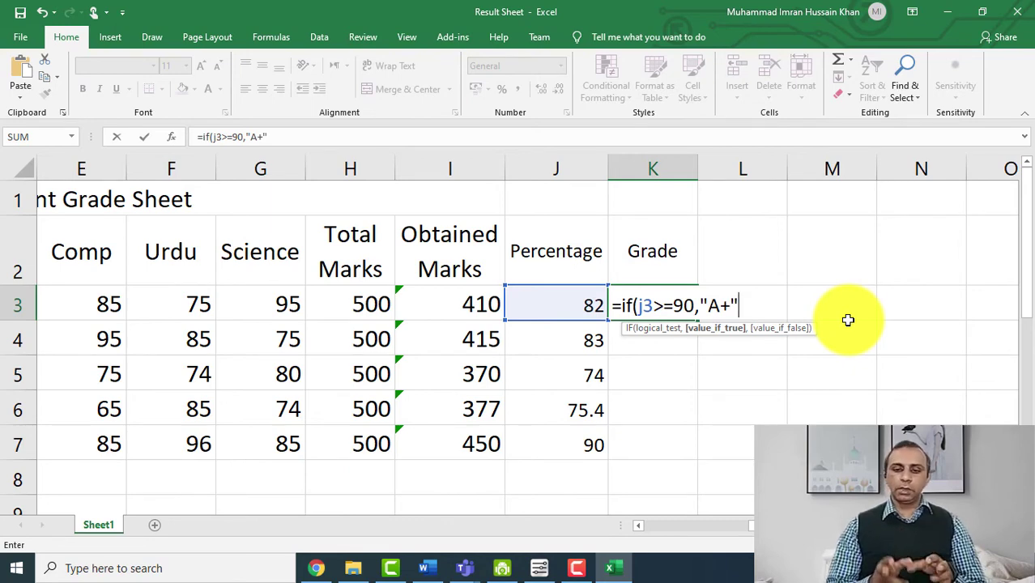
pyautogui.write(',')
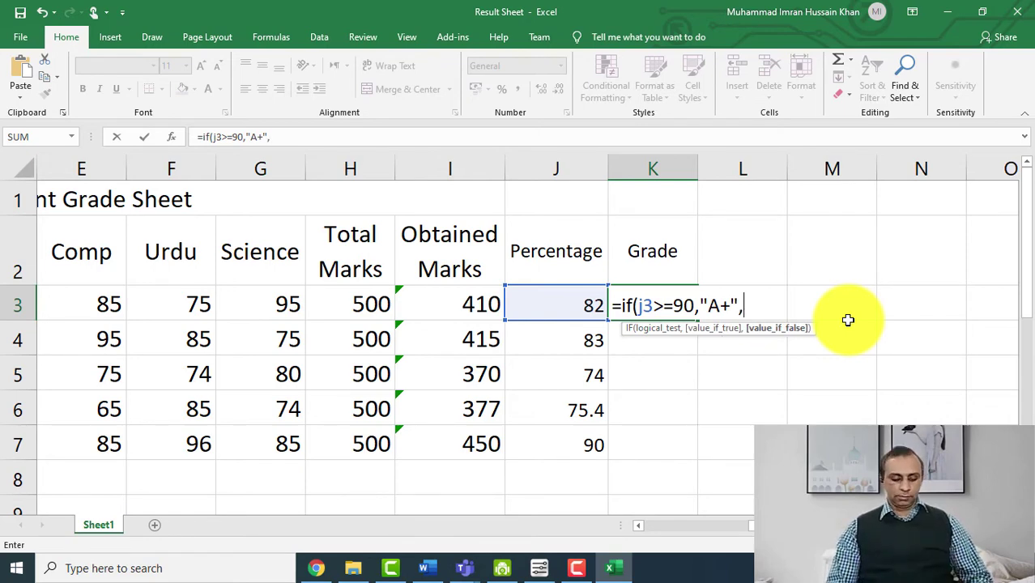
# Nest a second condition in the K3 formula, if(j3>=80,"A", as the value if false
pyautogui.write('if(')
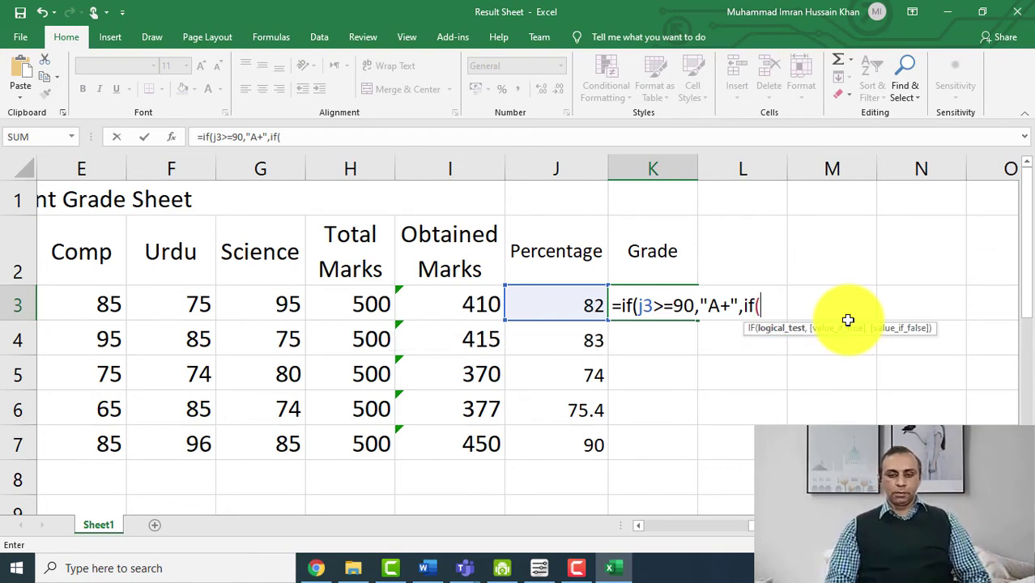
pyautogui.write('j')
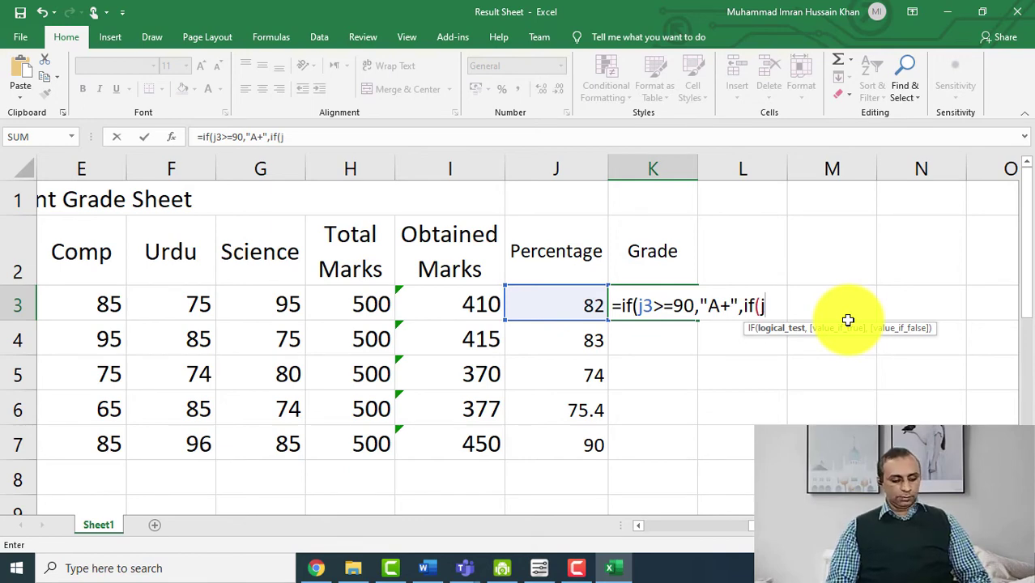
pyautogui.write('3>=')
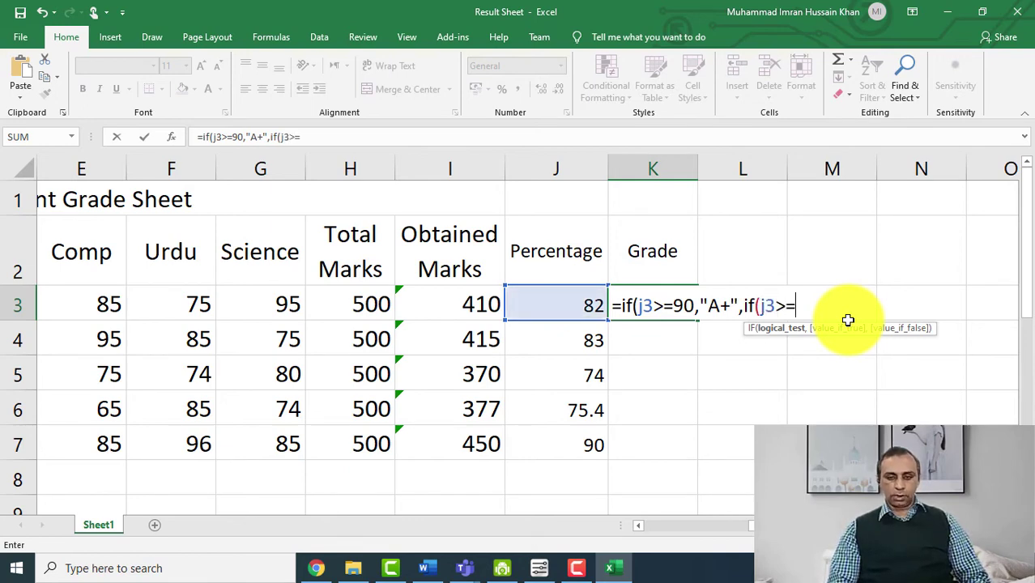
pyautogui.write('90')
pyautogui.press('BackSpace')
pyautogui.press('BackSpace')
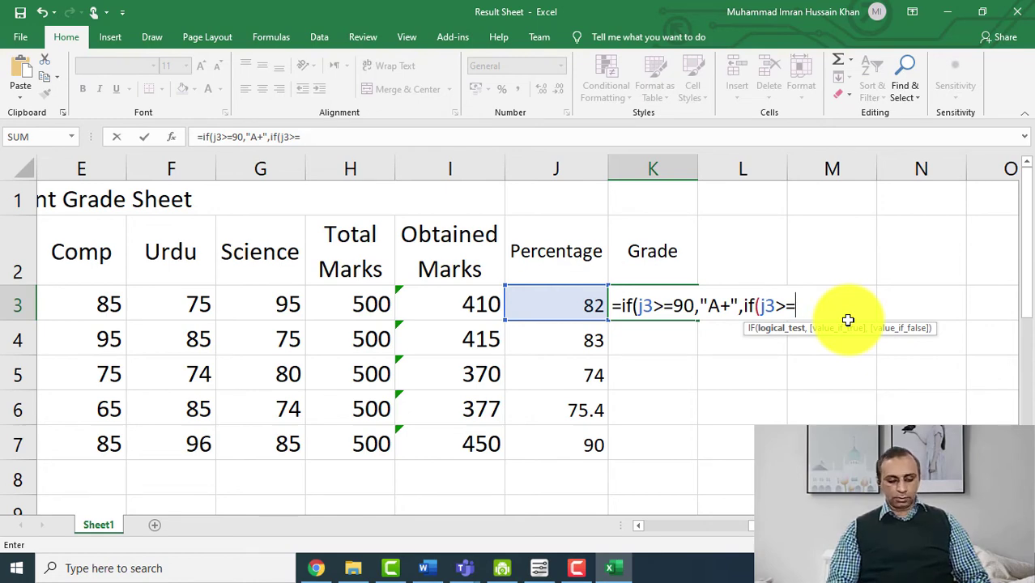
pyautogui.write('80')
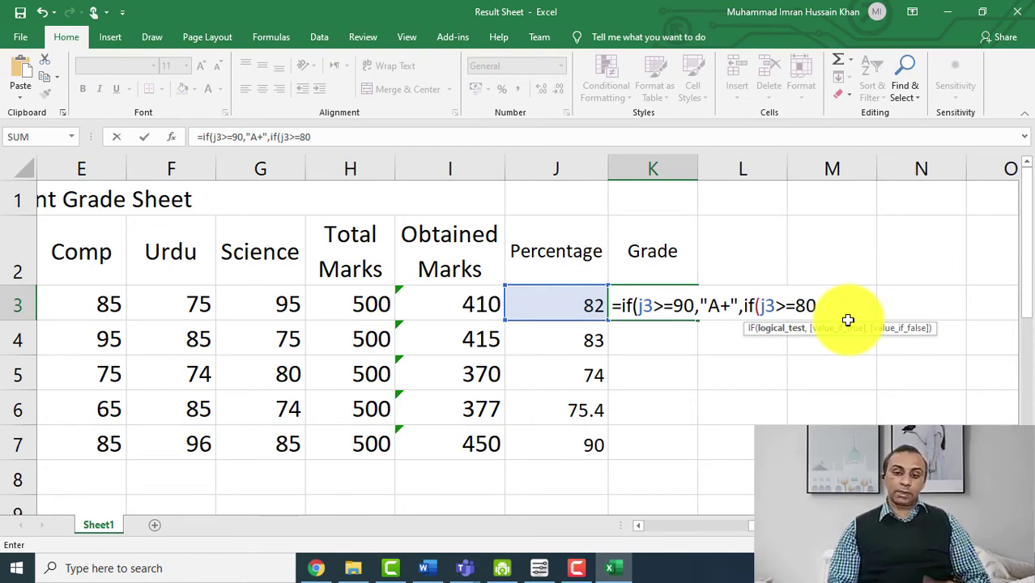
pyautogui.write(',"A')
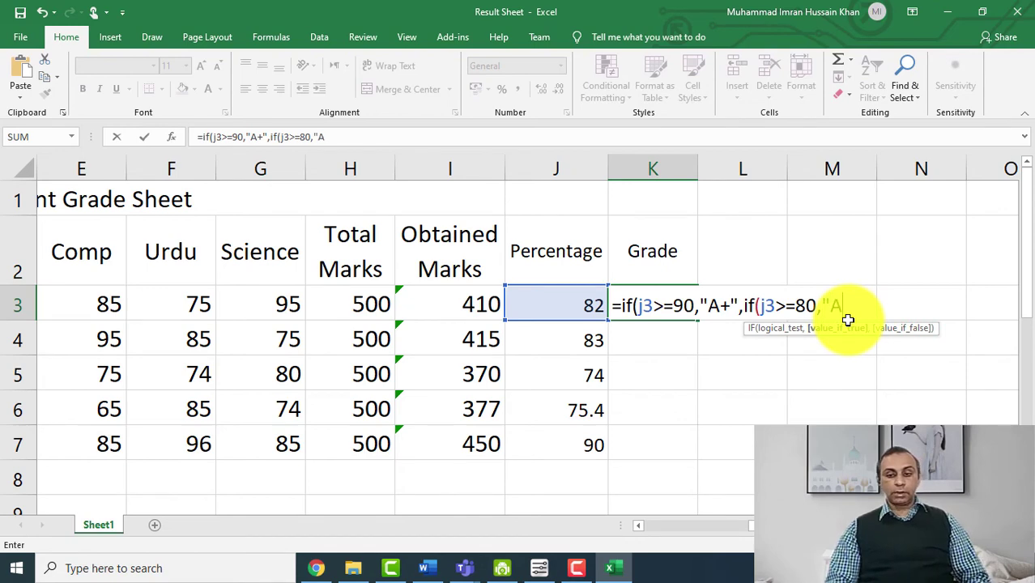
pyautogui.write('",')
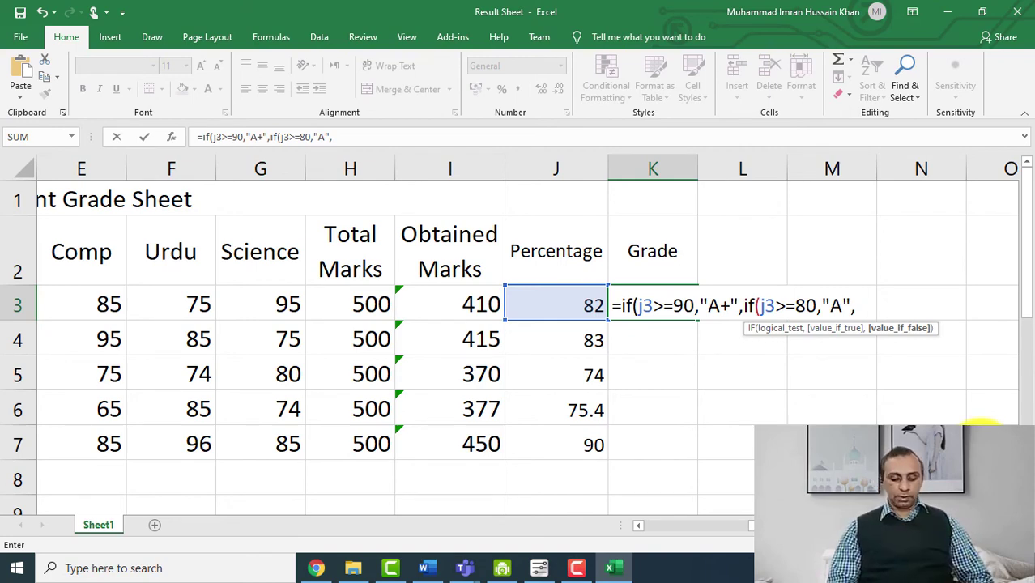
# Nest a third condition in the K3 formula, if(j3>=70,"B+", and open another IF after it
pyautogui.write('if(')
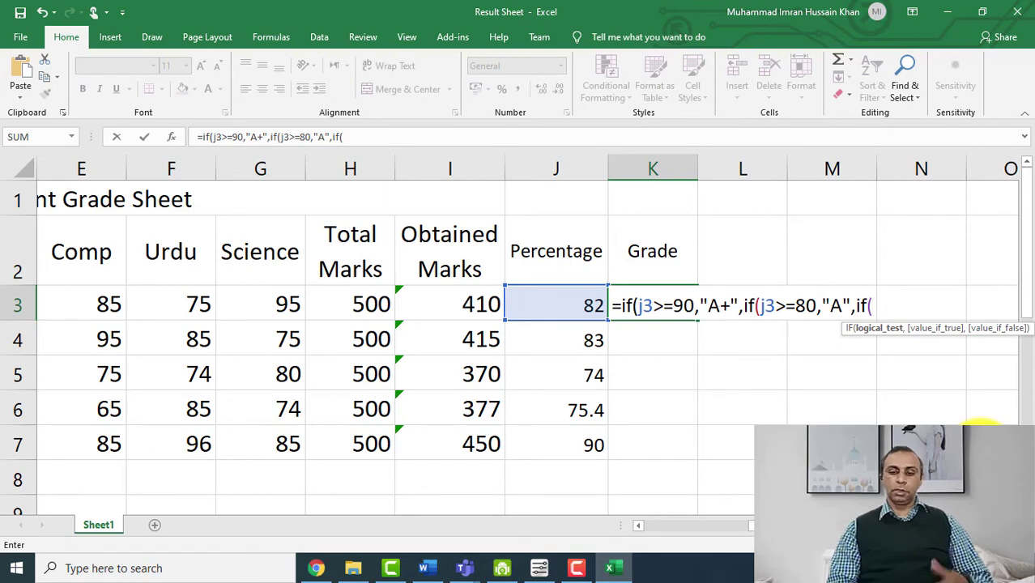
pyautogui.write('j3')
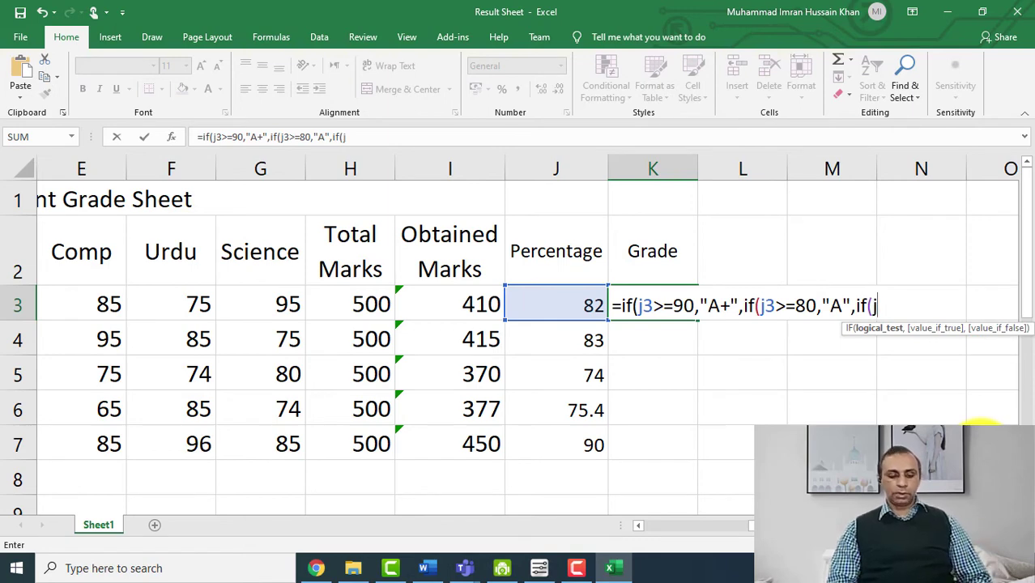
pyautogui.write('>=')
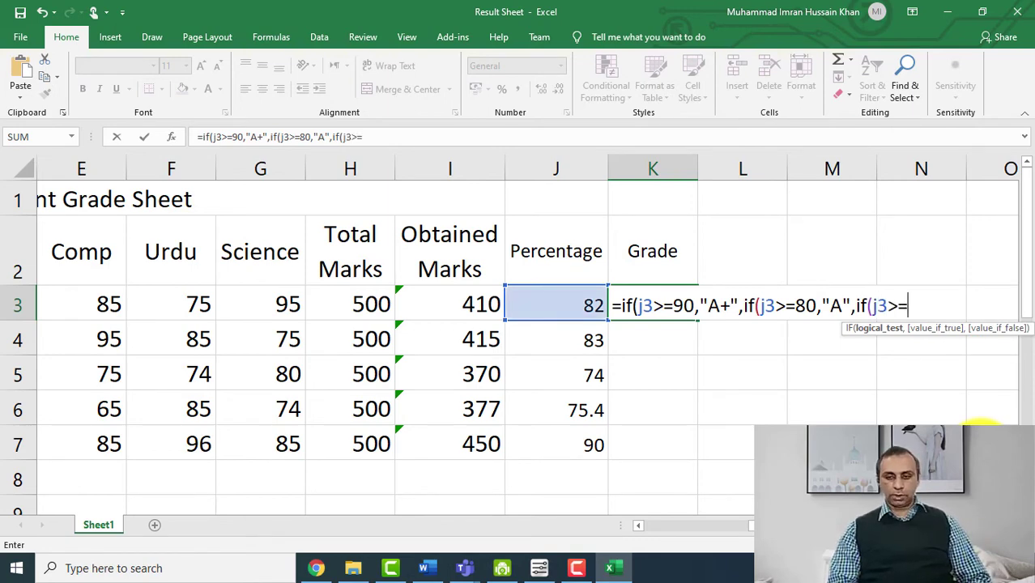
pyautogui.write('70')
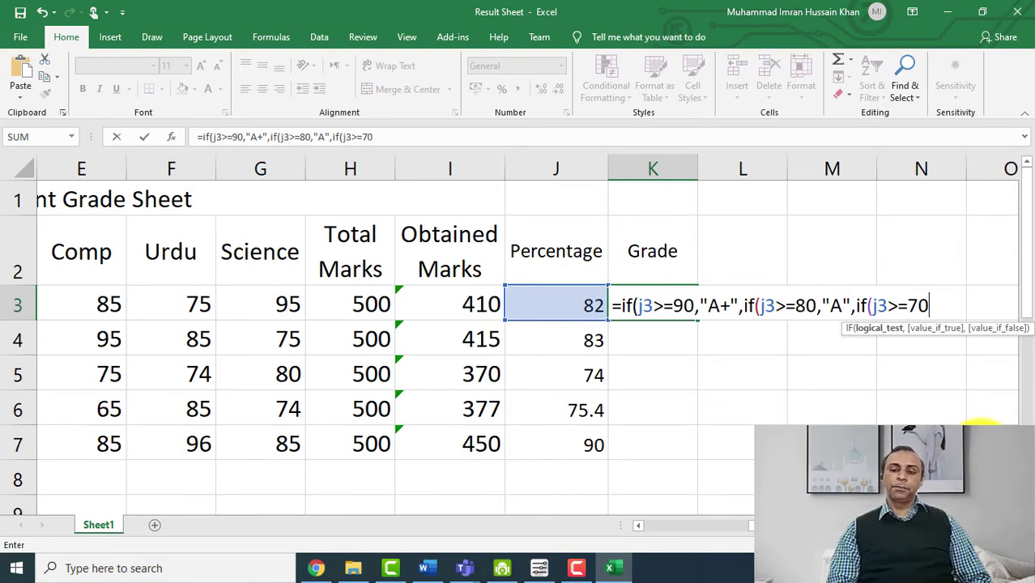
pyautogui.write(',"')
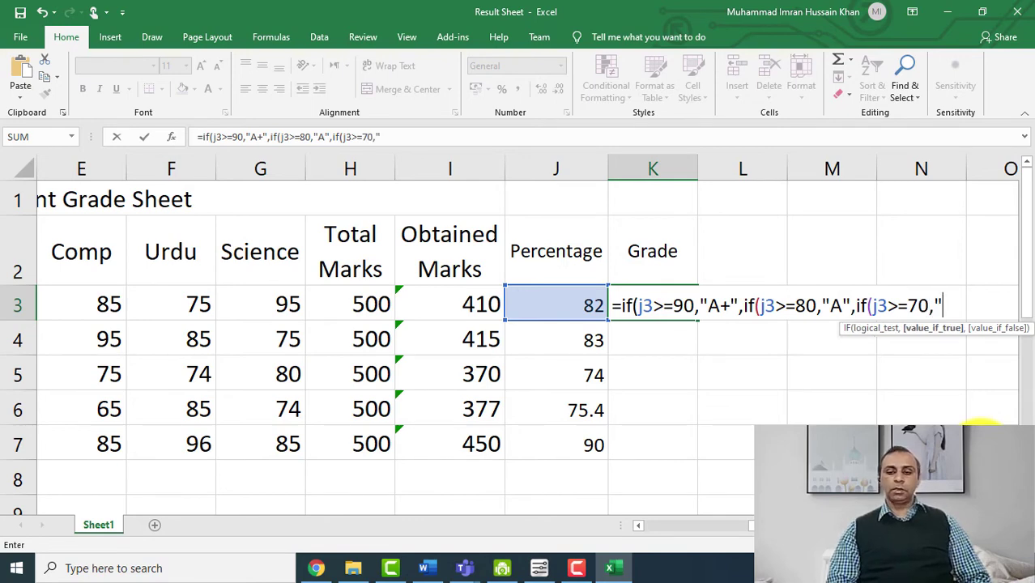
pyautogui.write('B+')
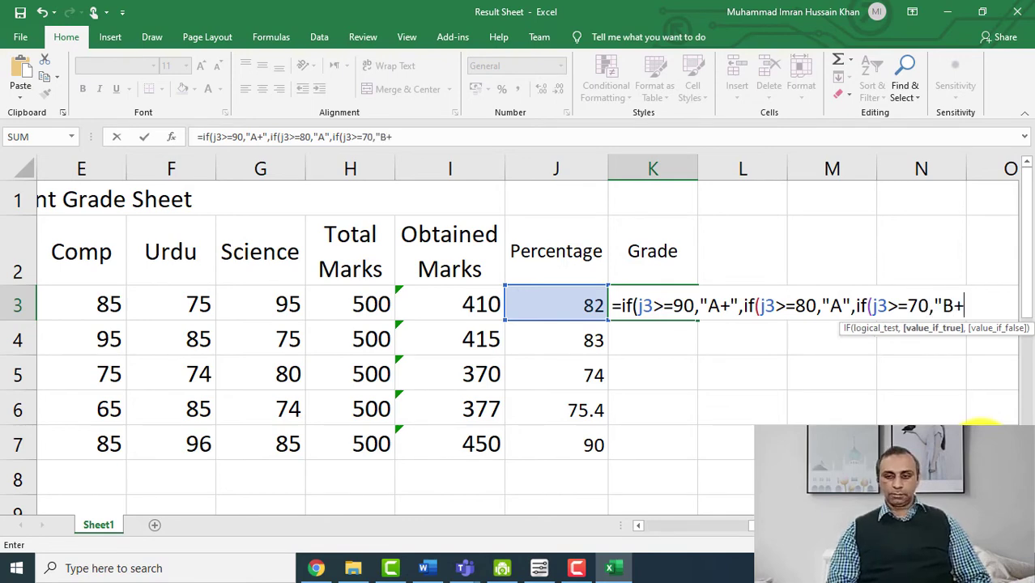
pyautogui.write('",if')
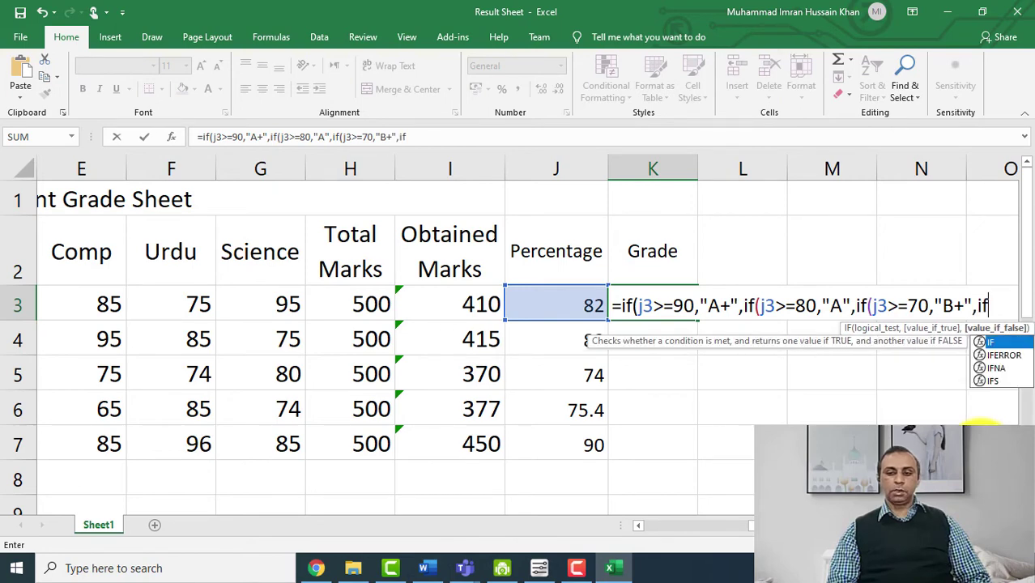
# Complete the fourth nested condition in the K3 formula as if(j3>=60,"B", with a comma for the false argument
pyautogui.write('(j')
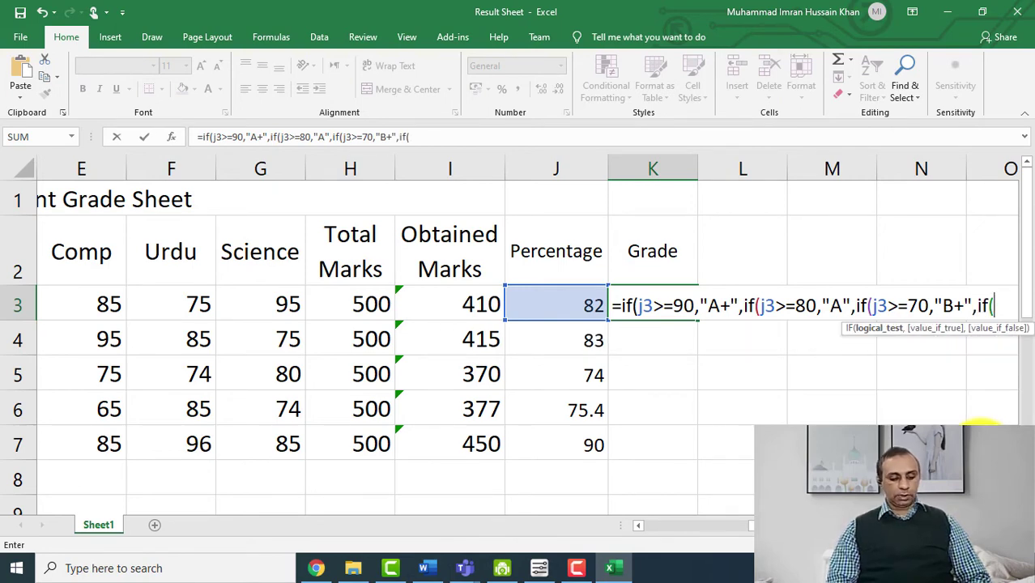
pyautogui.write('2')
pyautogui.press('BackSpace')
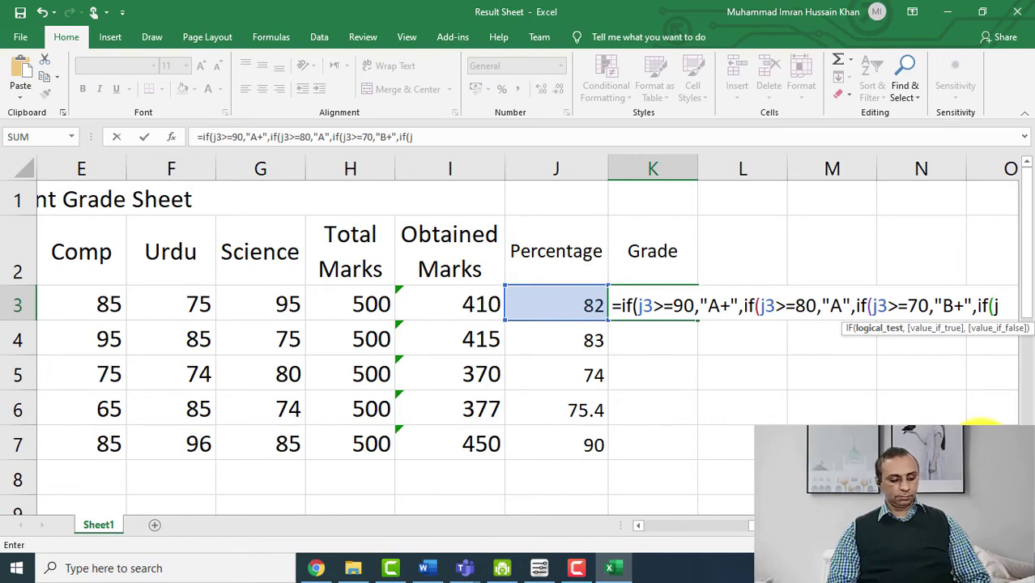
pyautogui.write('3> ')
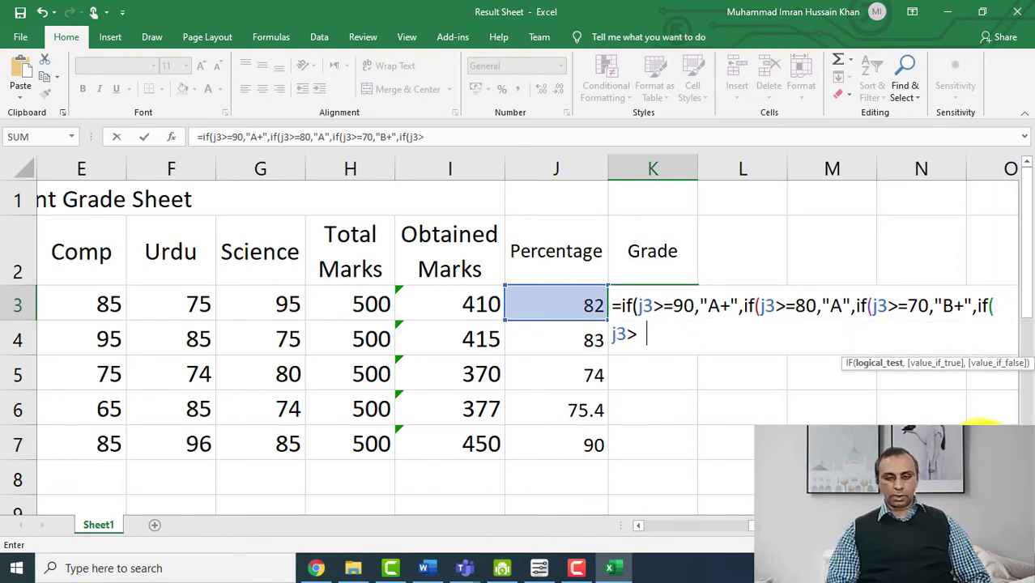
pyautogui.write('=')
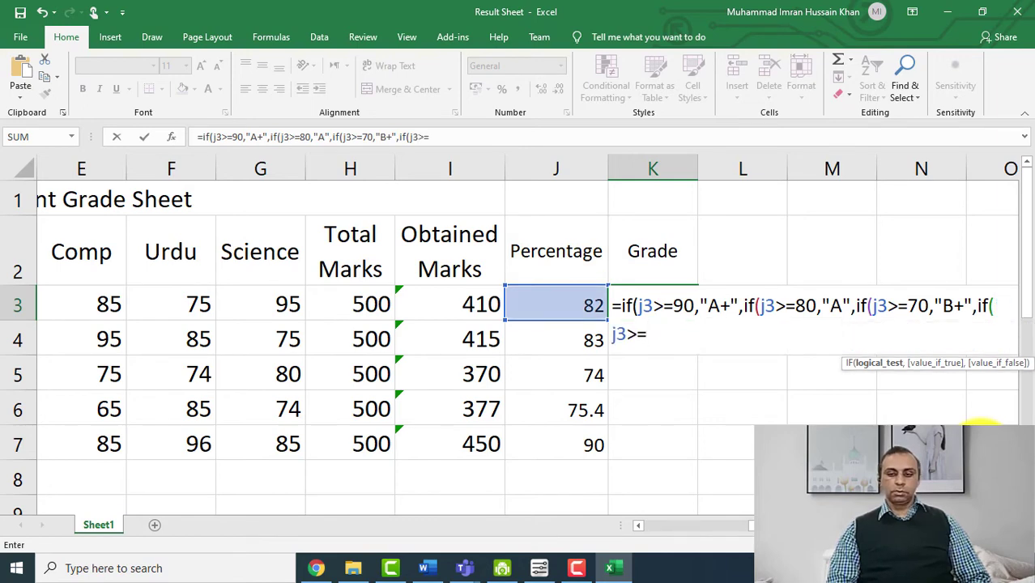
pyautogui.write('60')
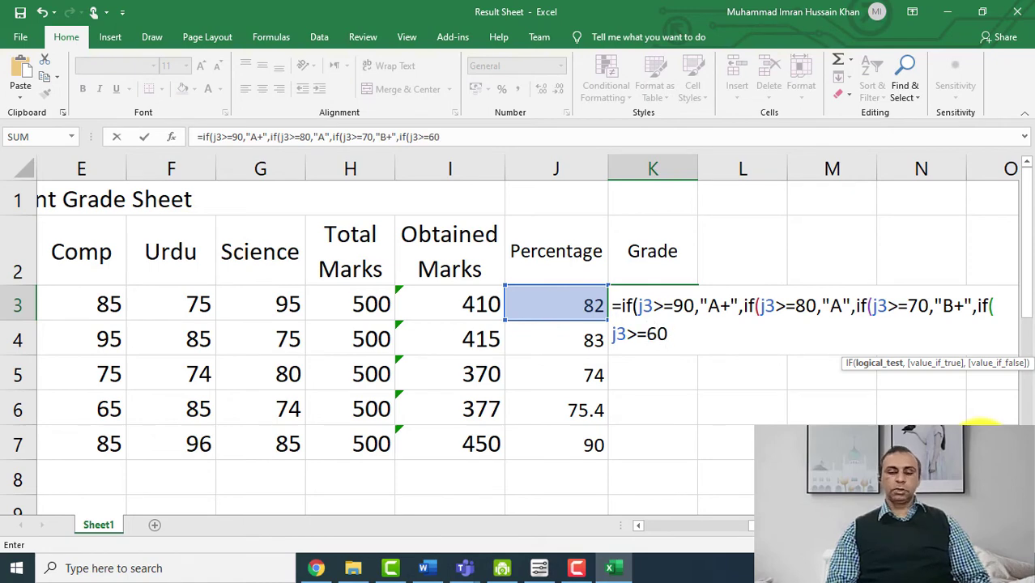
pyautogui.write(',"')
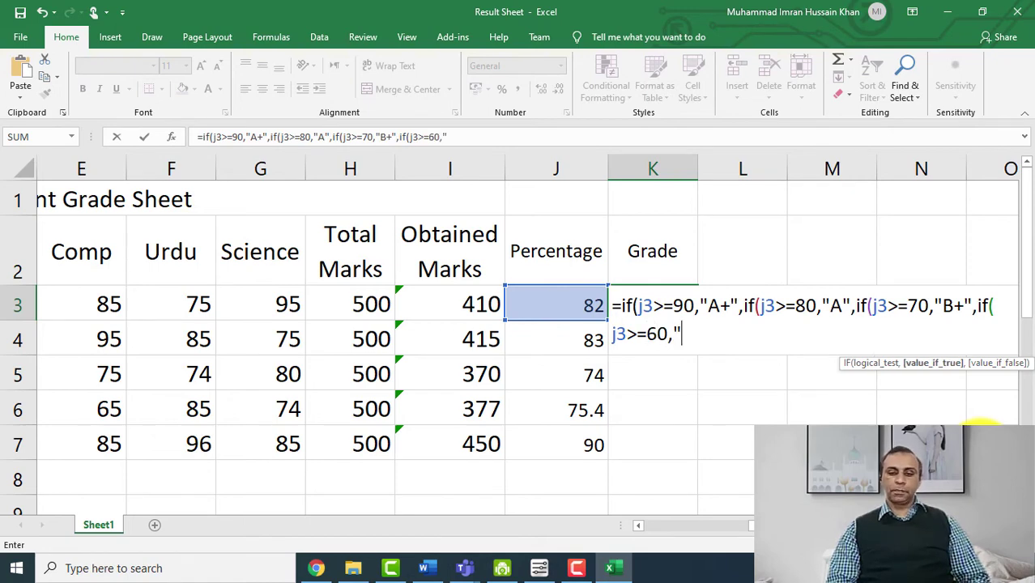
pyautogui.write('B",')
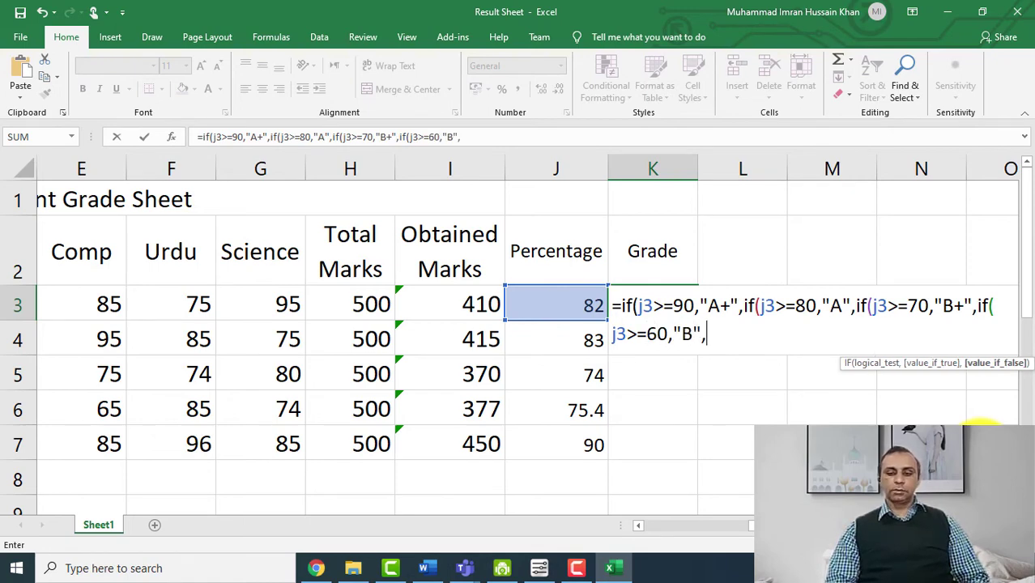
# Nest a fifth condition in the K3 formula, if(j3>=50,"C", as the value if false
pyautogui.write('if(')
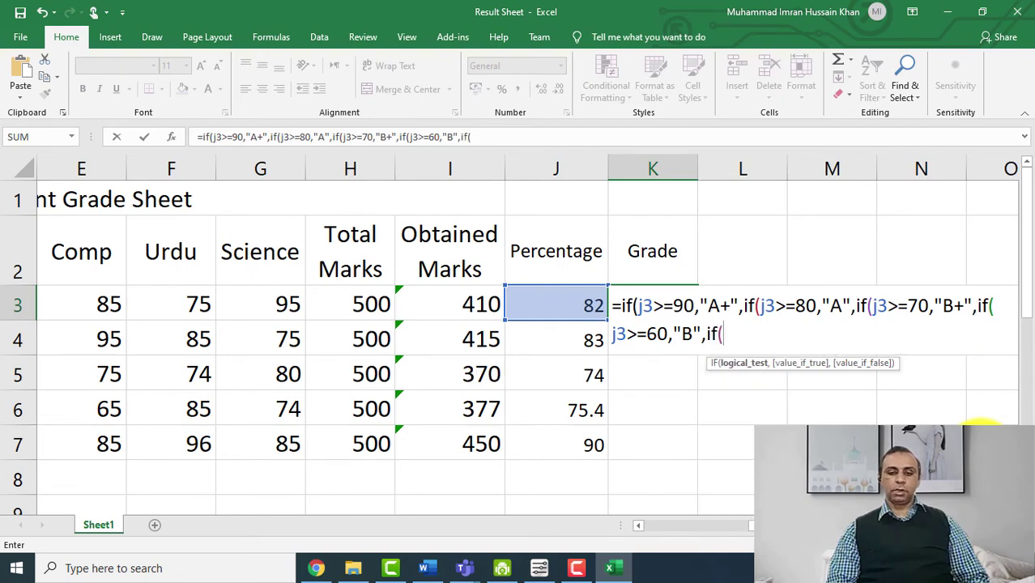
pyautogui.write('j3')
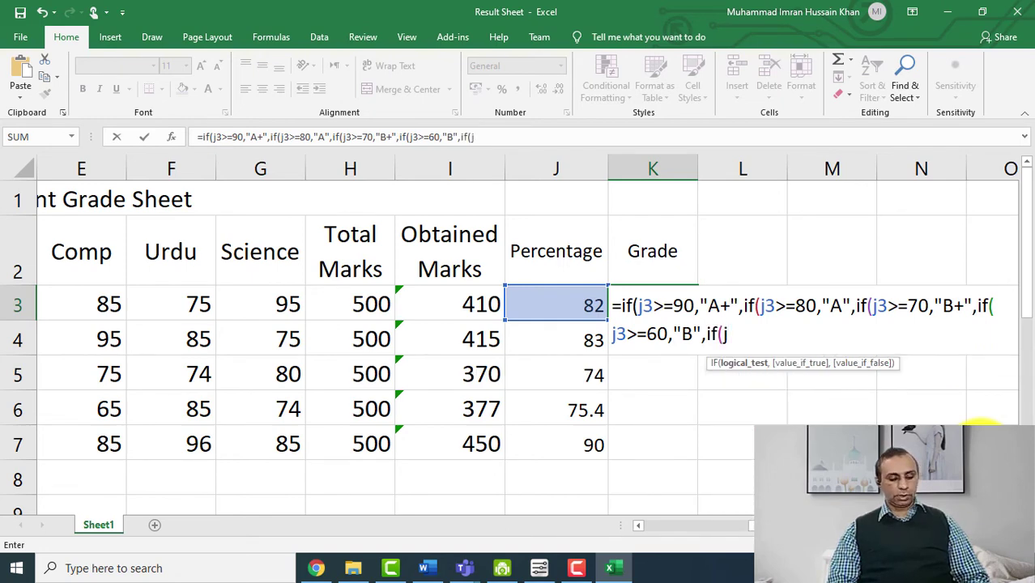
pyautogui.write('>=')
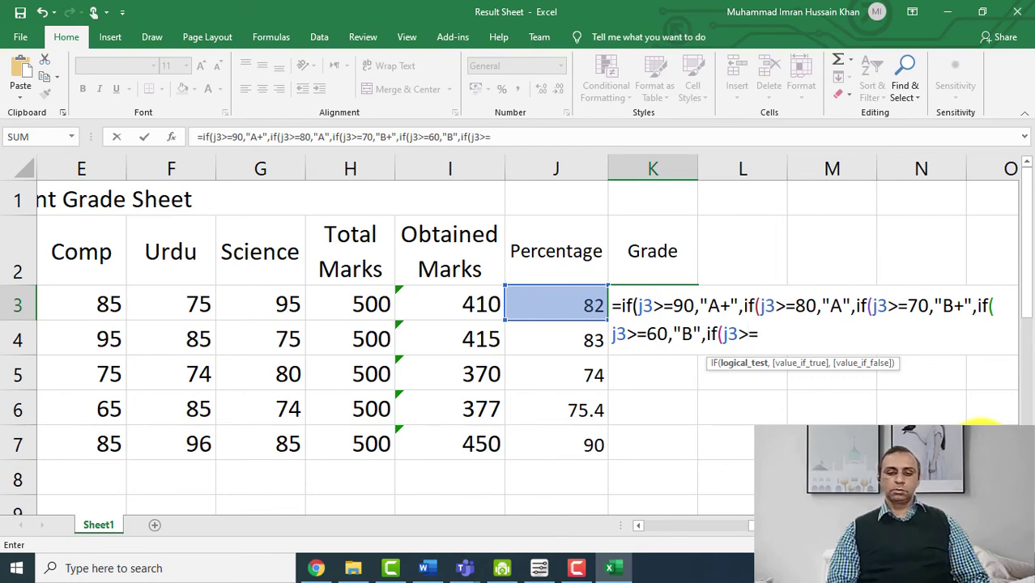
pyautogui.write('5')
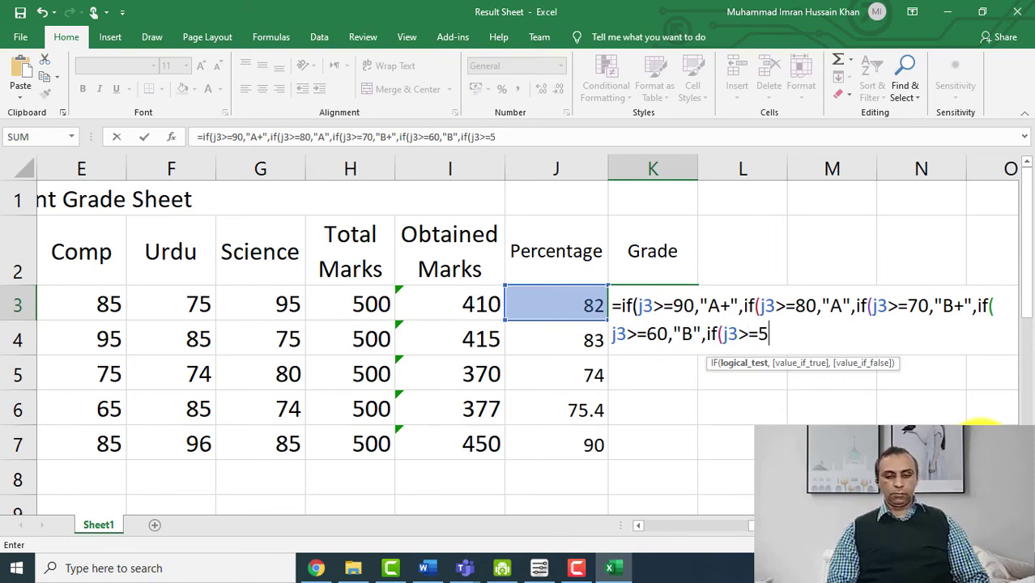
pyautogui.write('0,"A')
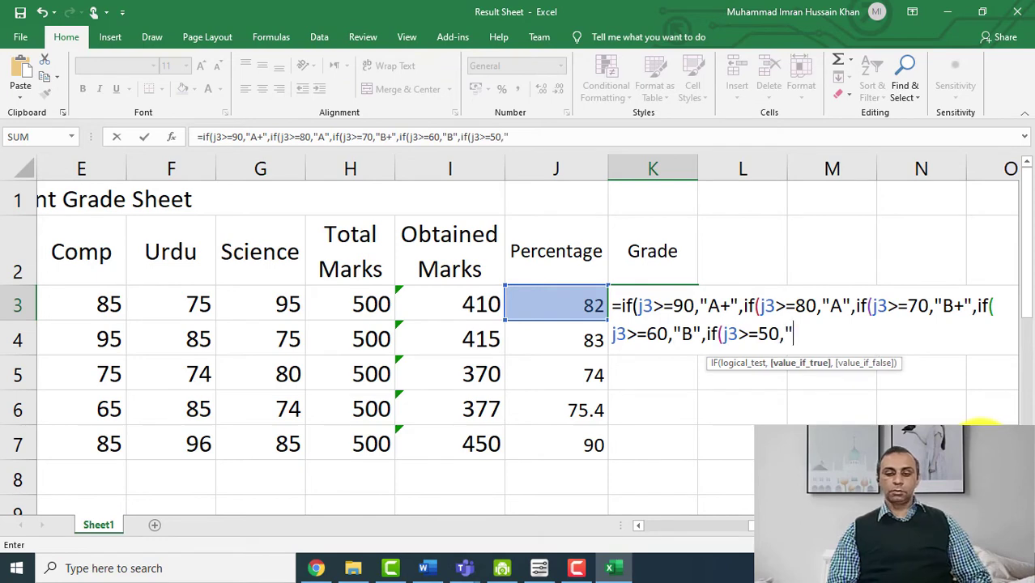
pyautogui.press('BackSpace')
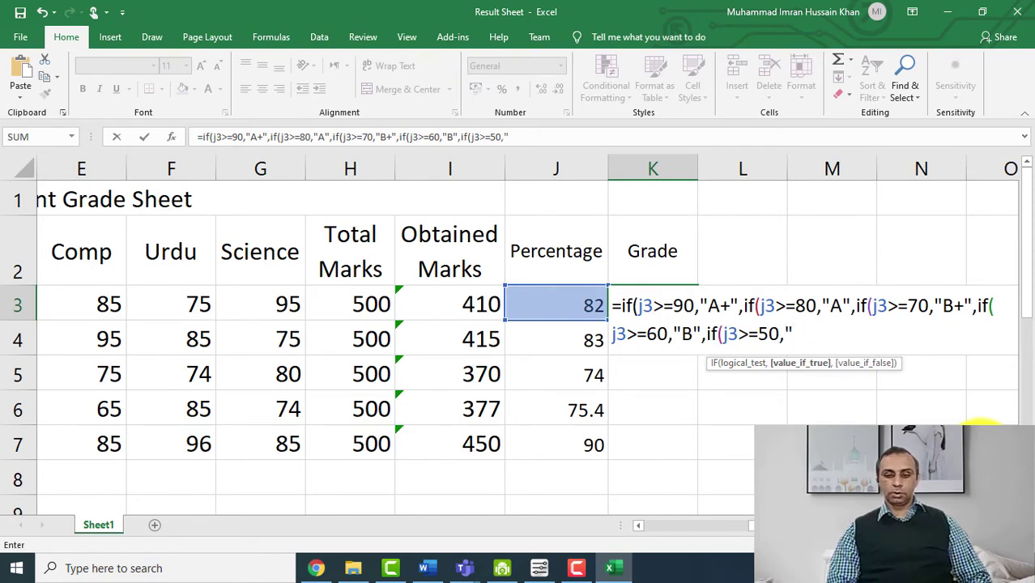
pyautogui.write('D')
pyautogui.press('BackSpace')
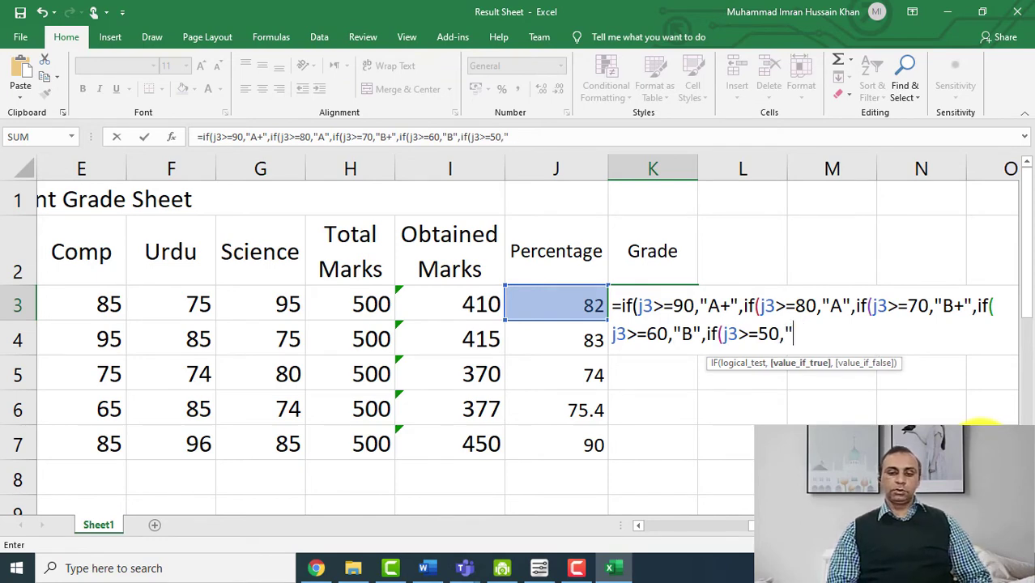
pyautogui.write('C",')
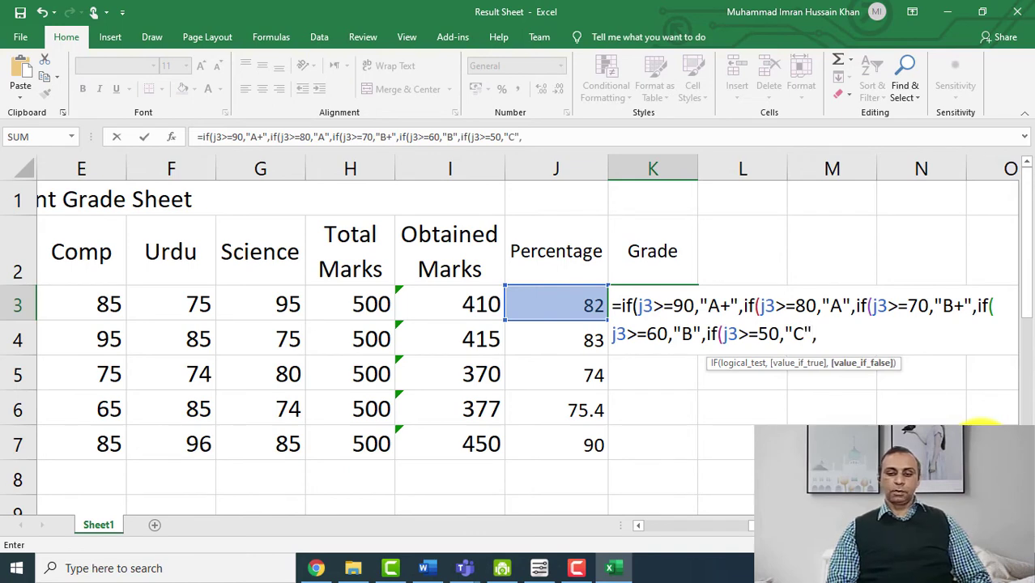
# Nest a sixth condition in the K3 formula, if(j3>=40,"D", as the value if false
pyautogui.write('if')
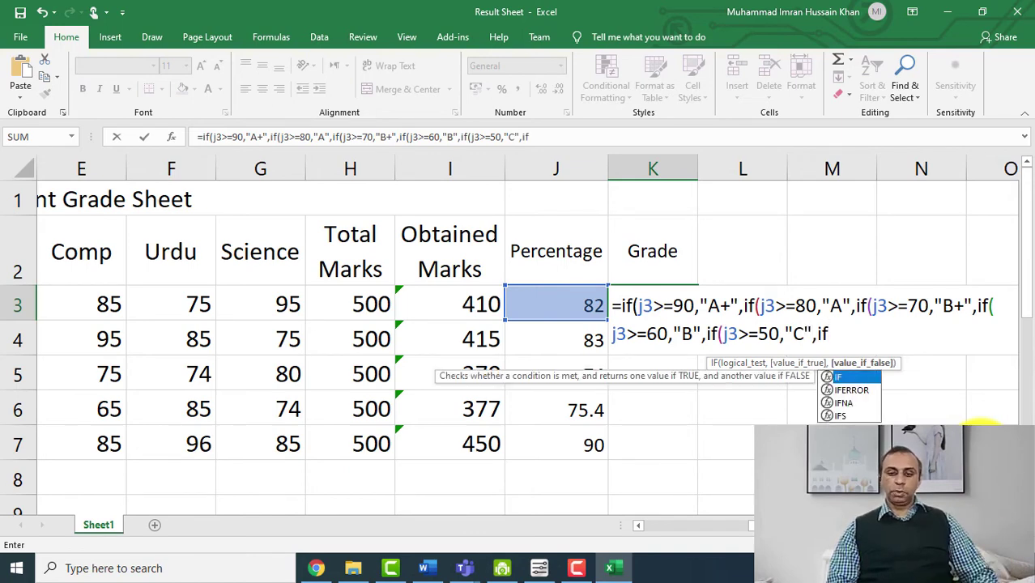
pyautogui.write('(')
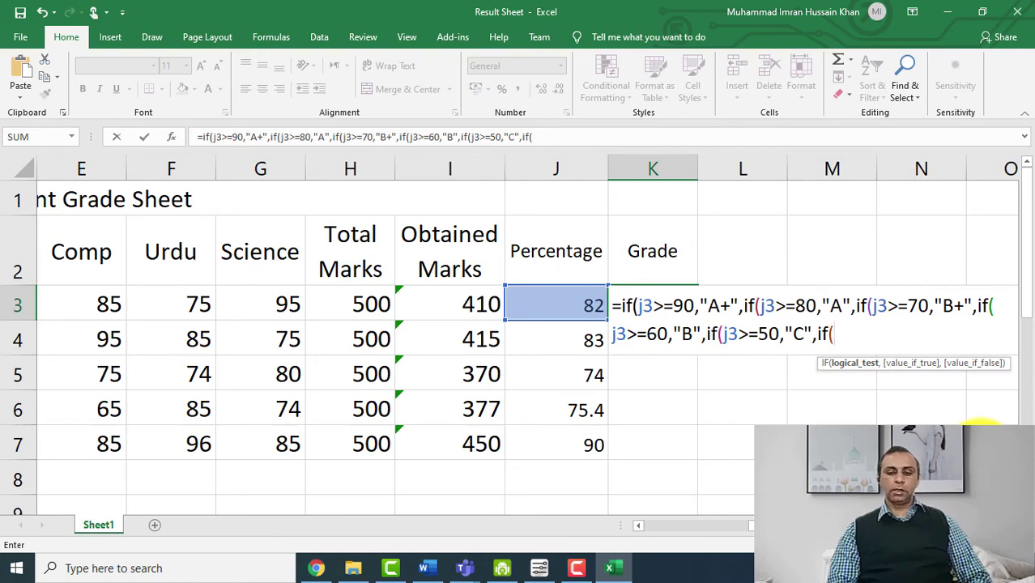
pyautogui.write('j')
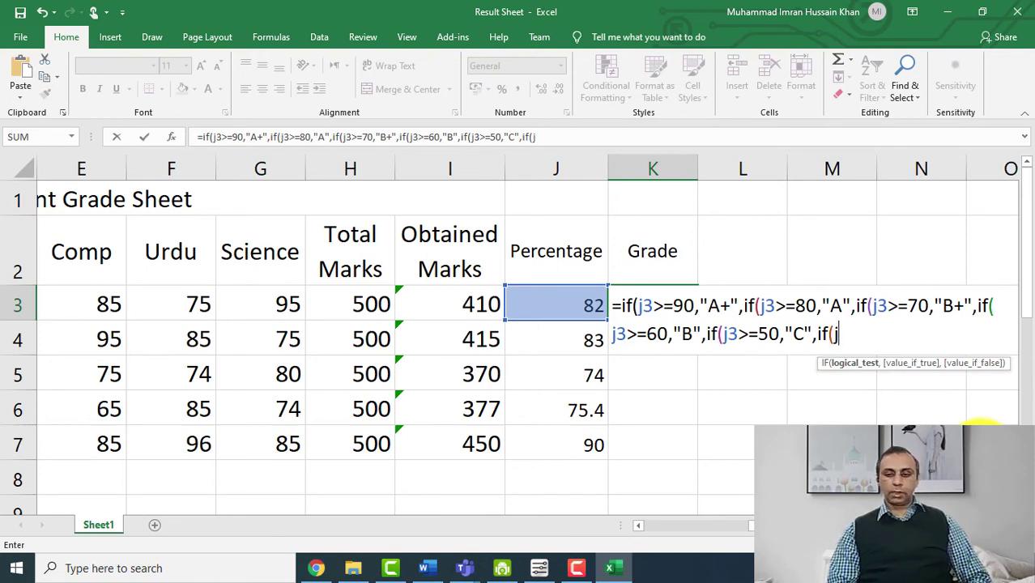
pyautogui.write('3')
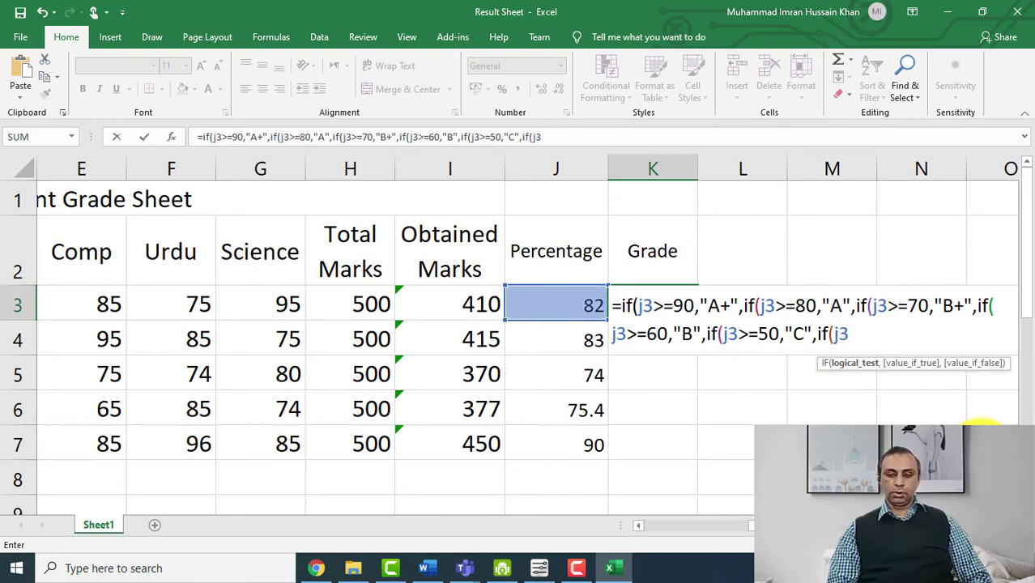
pyautogui.write('>-=')
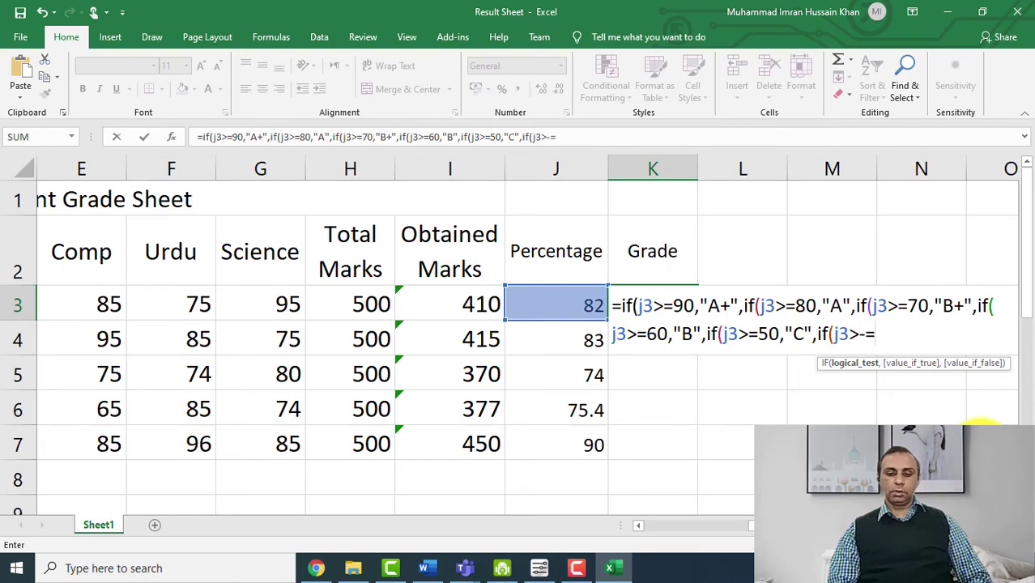
pyautogui.press('BackSpace')
pyautogui.press('BackSpace')
pyautogui.write('-')
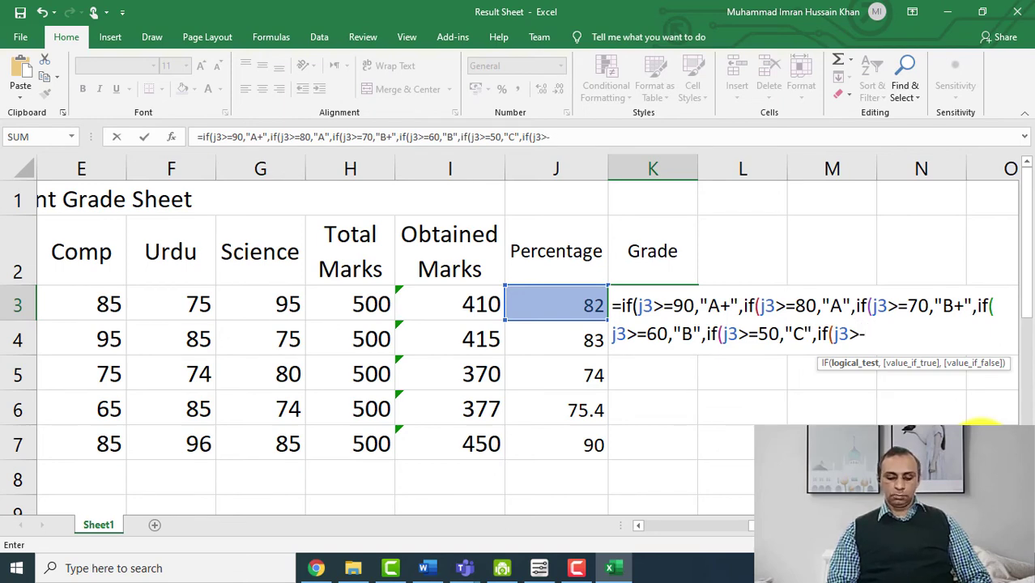
pyautogui.press('BackSpace')
pyautogui.write('=')
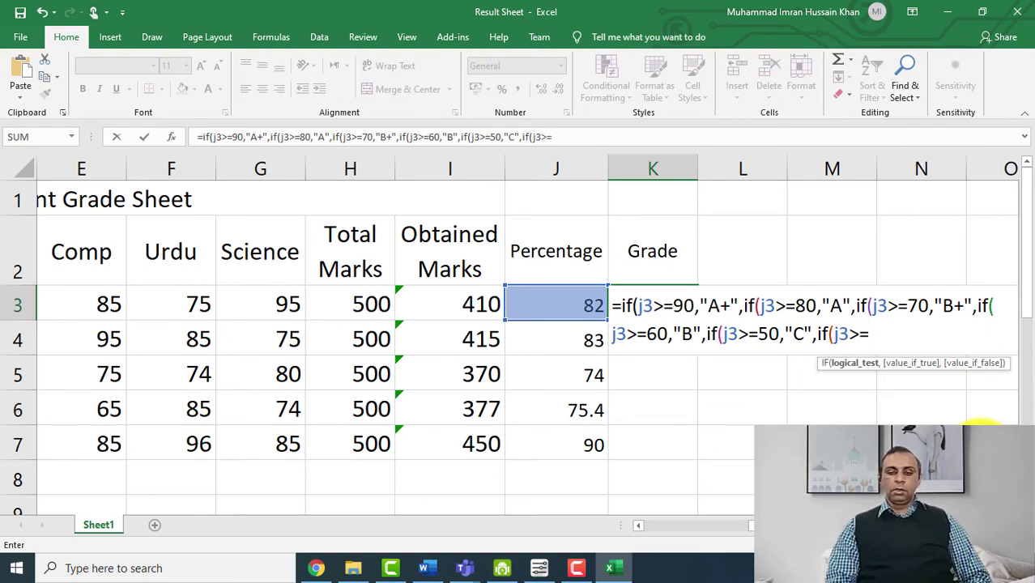
pyautogui.write('40')
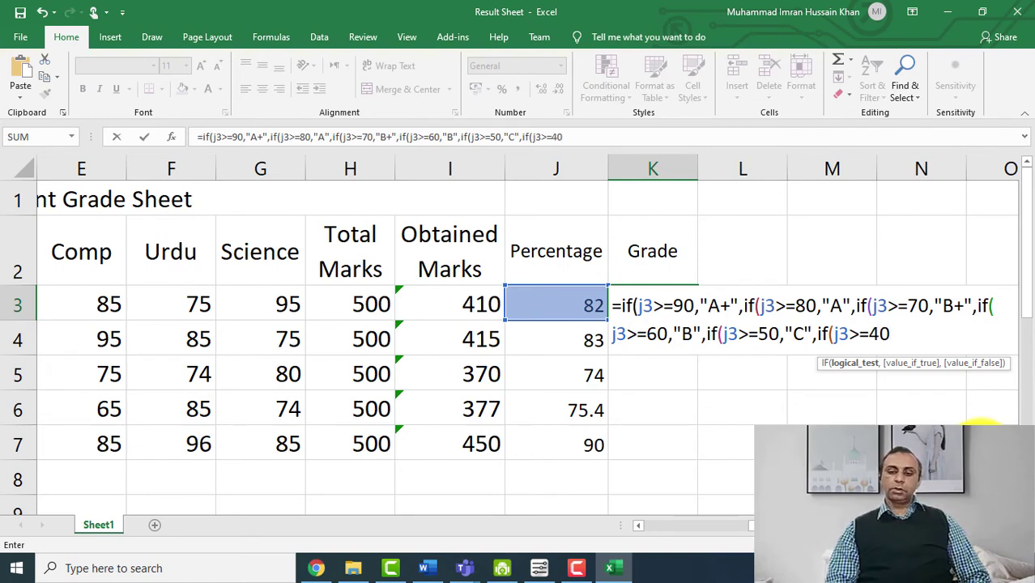
pyautogui.write(',"D"')
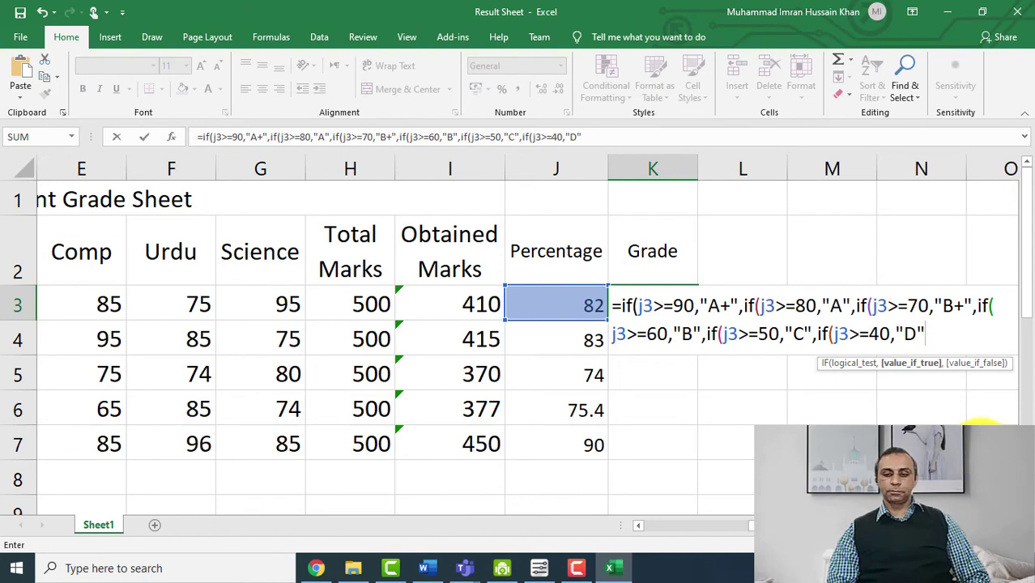
pyautogui.write(',')
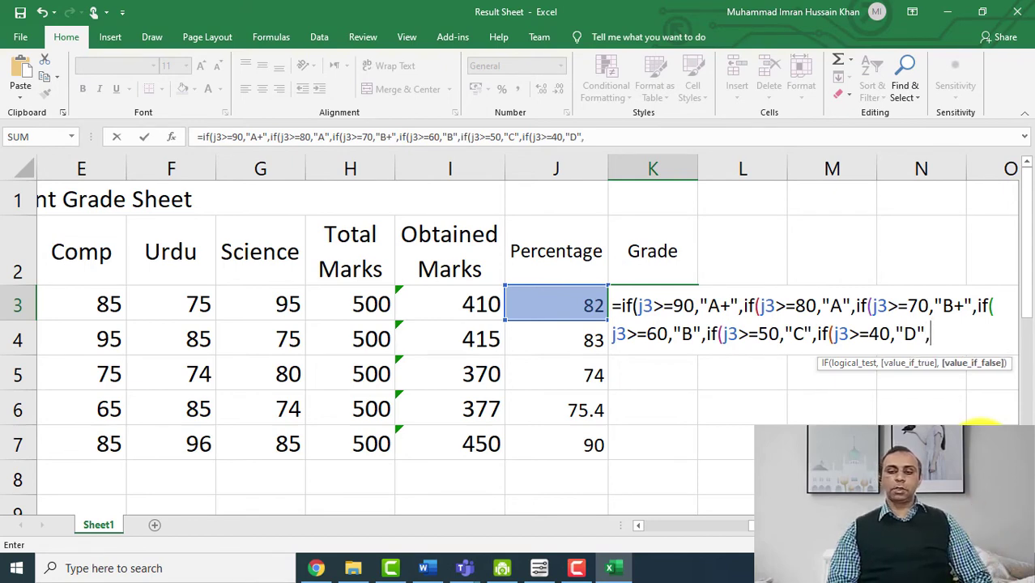
# Add "Fail" as the final value if false in the K3 formula and close all six IF functions with parentheses
pyautogui.write('"Fail"')
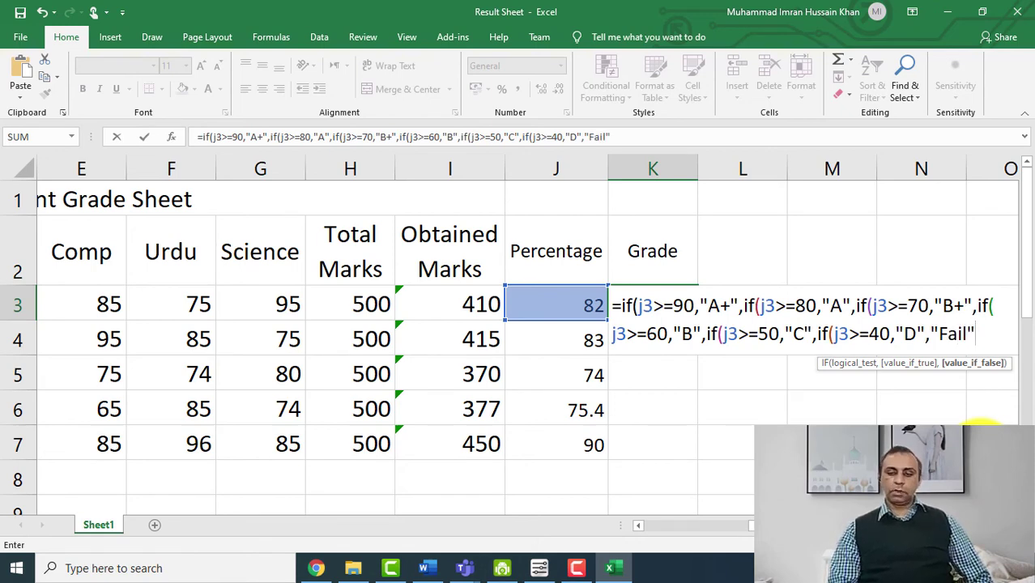
pyautogui.write('))))')
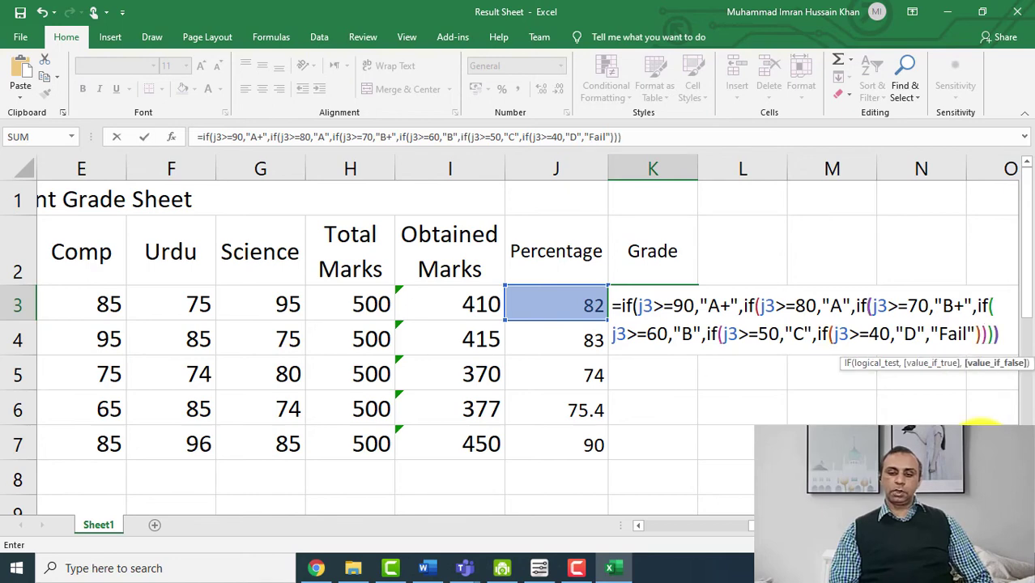
pyautogui.write(')')
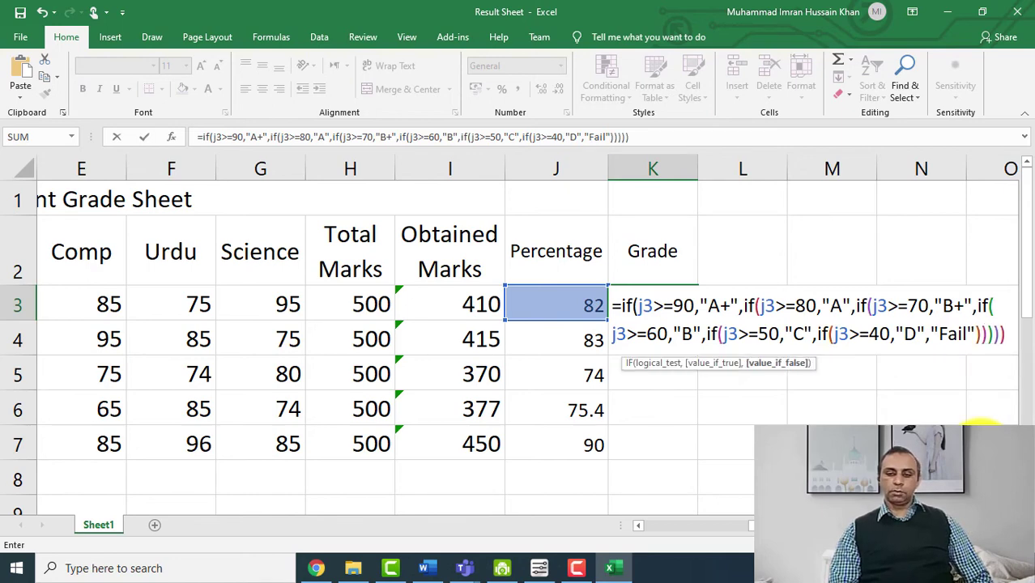
pyautogui.write(')')
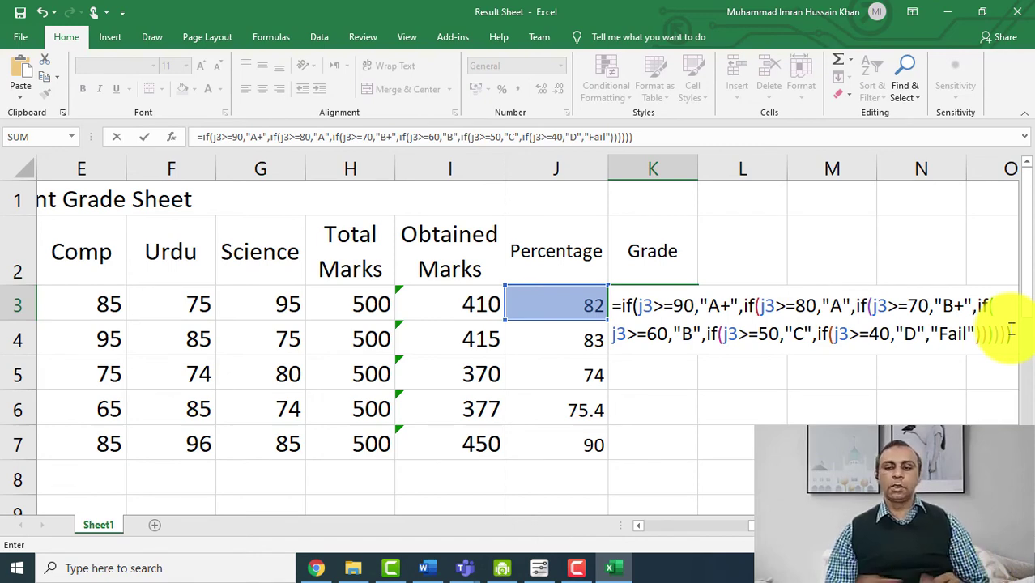
# Copy the entire K3 grade formula and paste it below the Obtained Marks formula in the IF Formula document in Word
pyautogui.moveTo(1010, 329); pyautogui.dragTo(616, 306)
pyautogui.hotkey('ctrl', 'c')
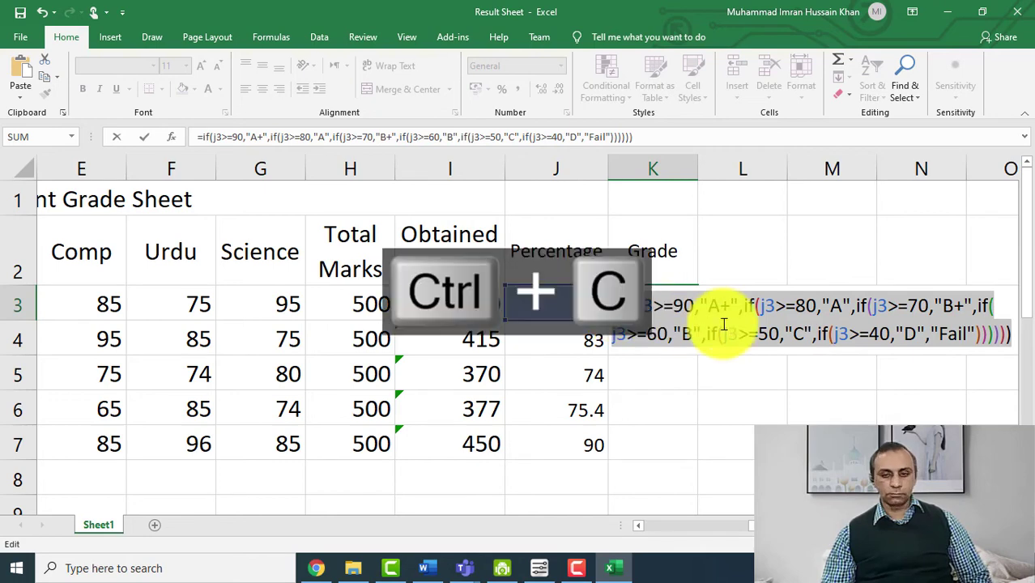
pyautogui.click(435, 566)
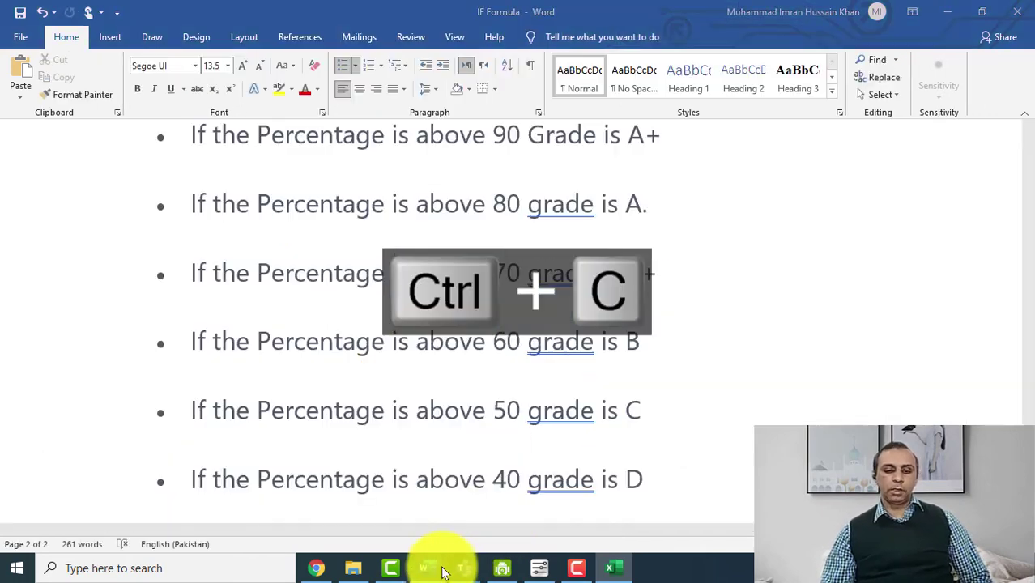
pyautogui.scroll(-5, 510, 478)
pyautogui.click(577, 423)
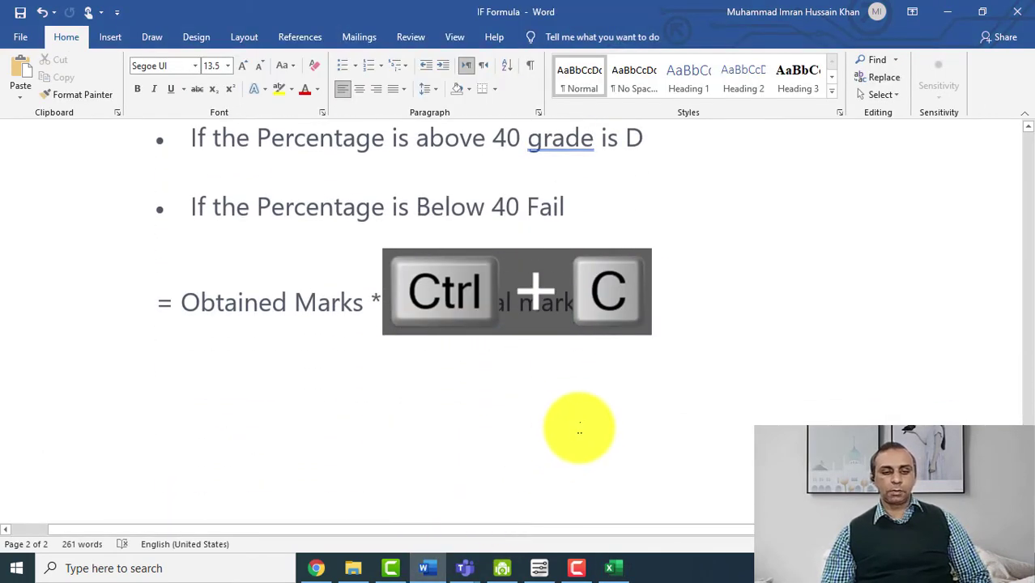
pyautogui.hotkey('ctrl', 'v')
# Switch back to the Result Sheet workbook in Excel, commit the grade formula in K3 and reselect that cell
pyautogui.hotkey('alt', 'Tab')
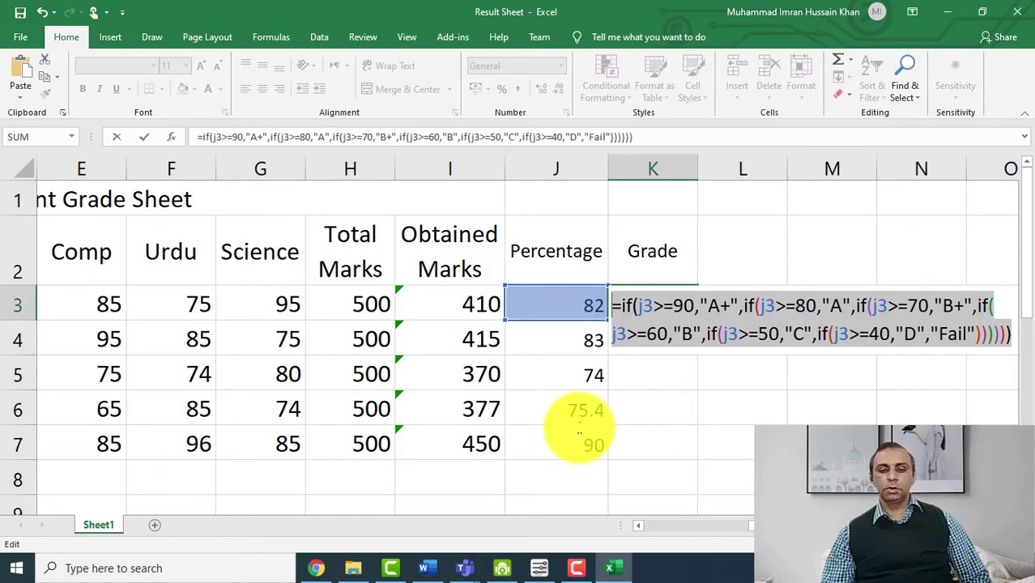
pyautogui.press('Return')
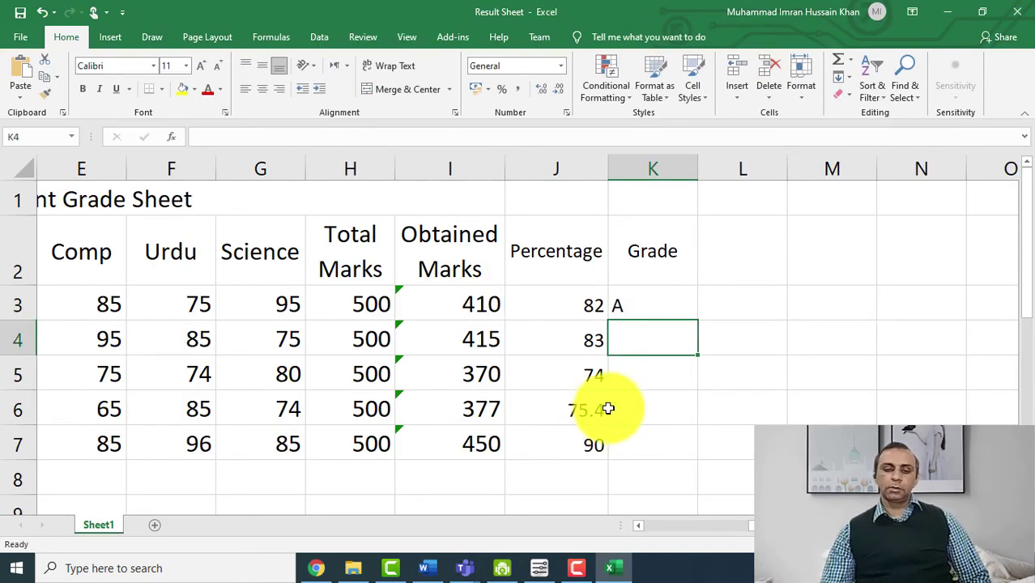
pyautogui.click(640, 301)
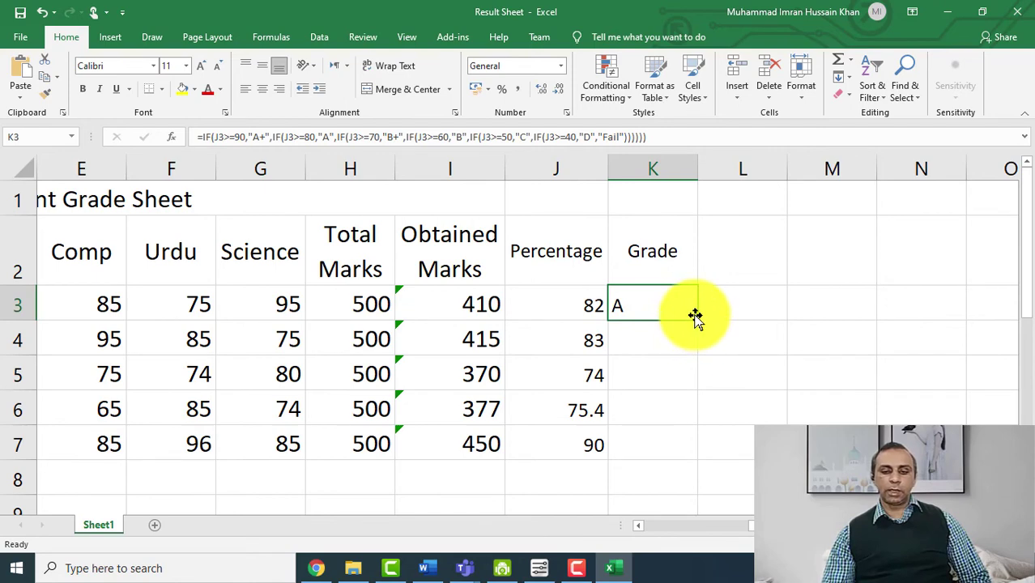
# Fill the K3 grade formula down through K7, check the copied formulas in K4 to K7, and save the workbook
pyautogui.moveTo(698, 317); pyautogui.dragTo(699, 452)
pyautogui.click(650, 348)
pyautogui.click(646, 369)
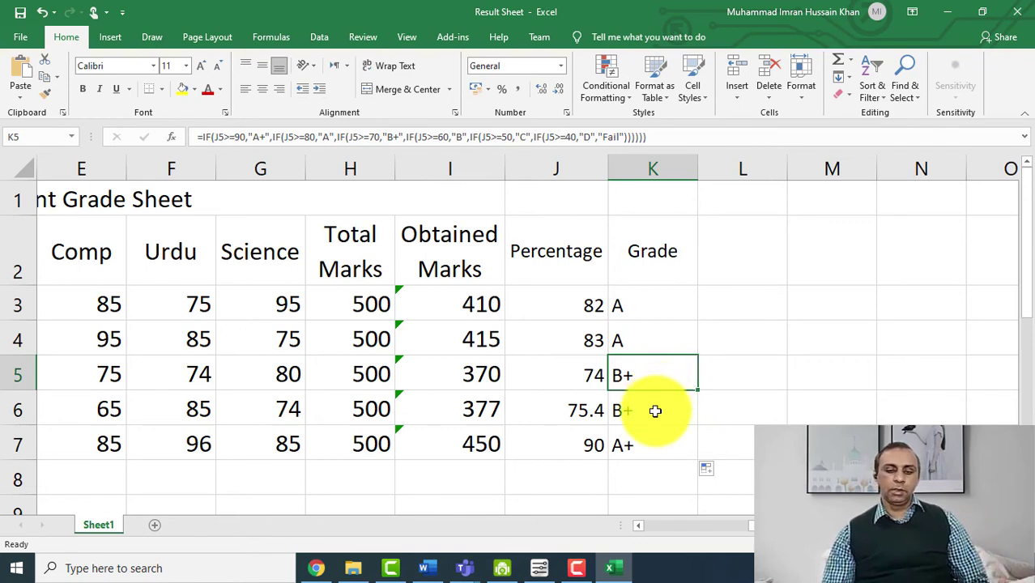
pyautogui.click(657, 411)
pyautogui.click(669, 448)
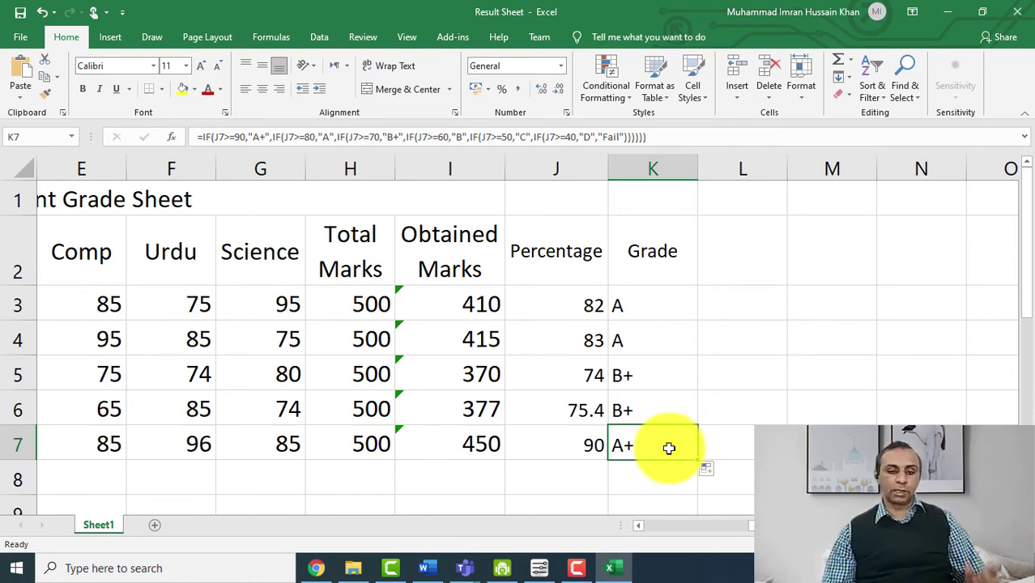
pyautogui.hotkey('ctrl', 's')
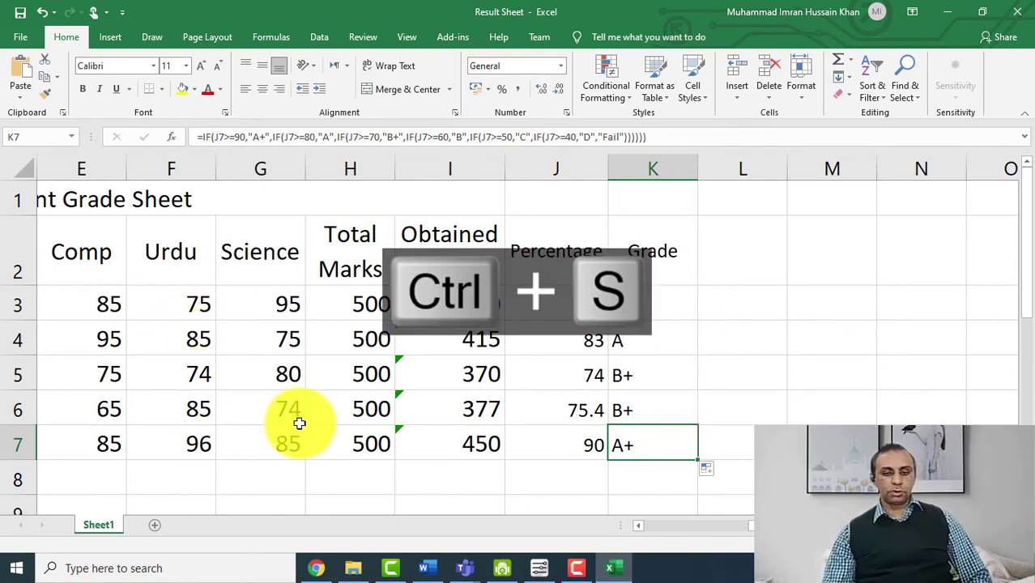
# Change the Science mark in G5 to 65
pyautogui.click(645, 526)
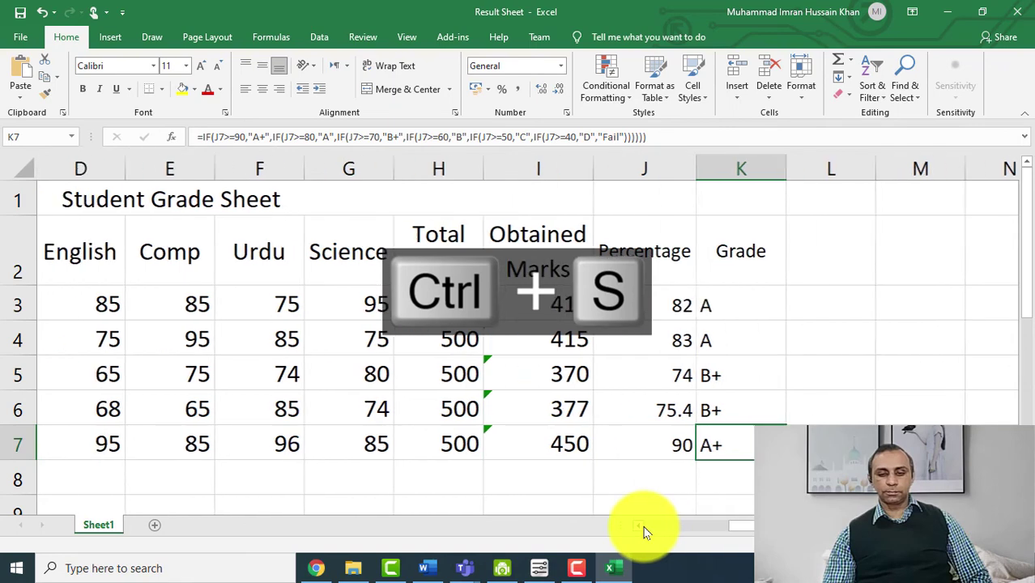
pyautogui.click(644, 527)
pyautogui.click(745, 417)
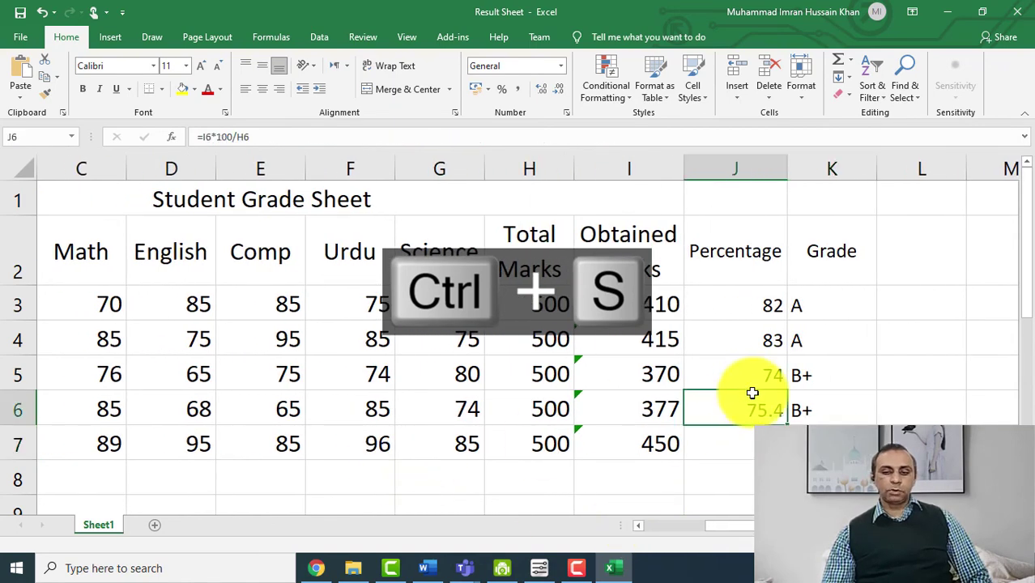
pyautogui.click(731, 379)
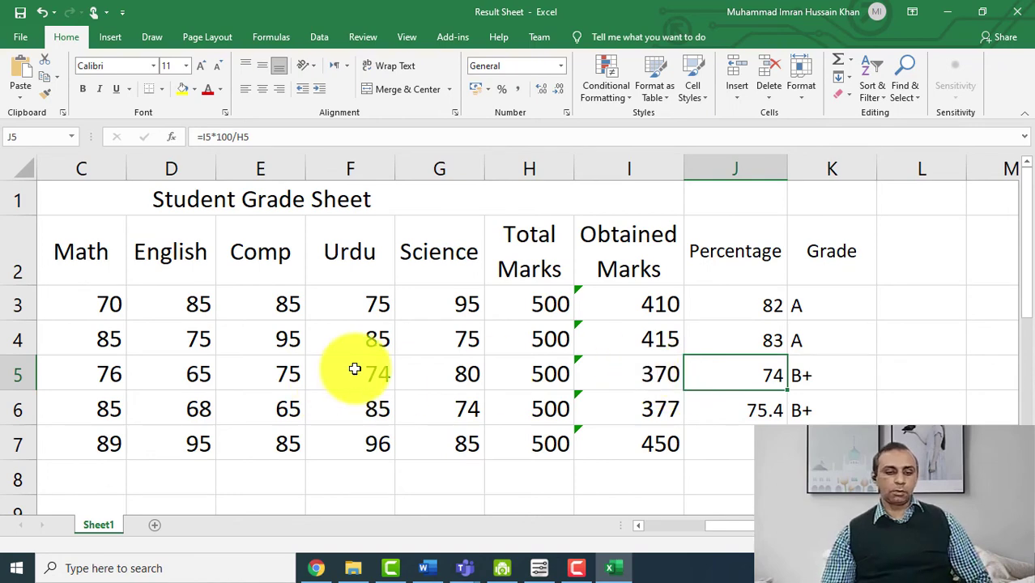
pyautogui.click(463, 374)
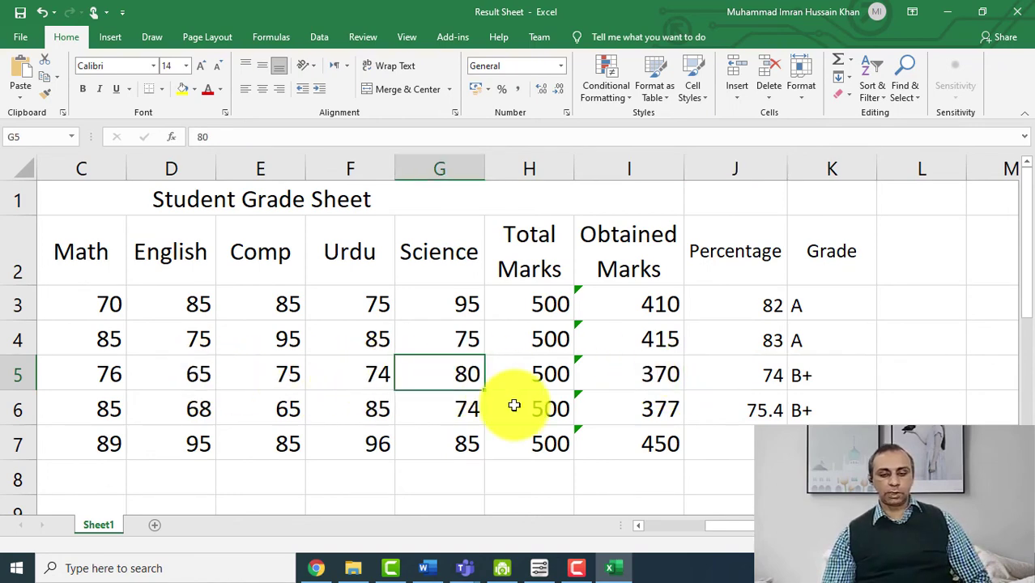
pyautogui.write('65')
pyautogui.press('Return')
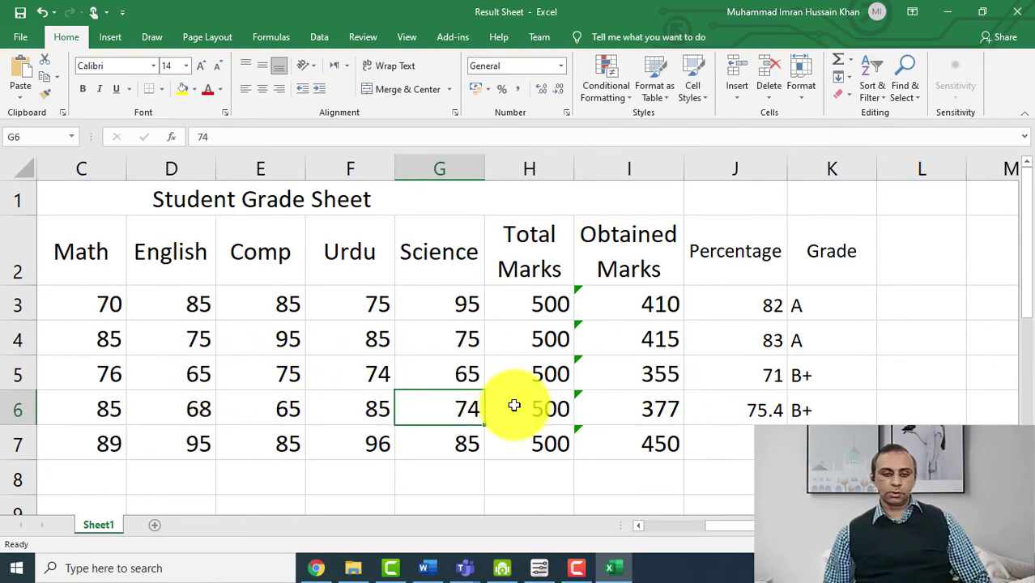
# Change the Comp mark in E5 to 62
pyautogui.press('Up')
pyautogui.press('Left')
pyautogui.press('Left')
pyautogui.press('Left')
pyautogui.press('Right')
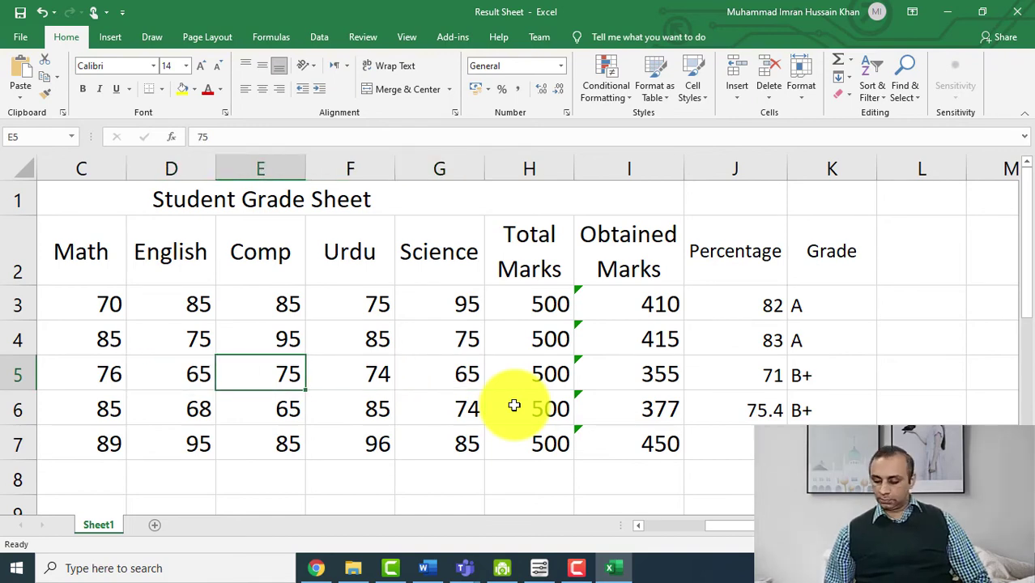
pyautogui.write('62')
pyautogui.press('Return')
pyautogui.press('Up')
pyautogui.press('Right')
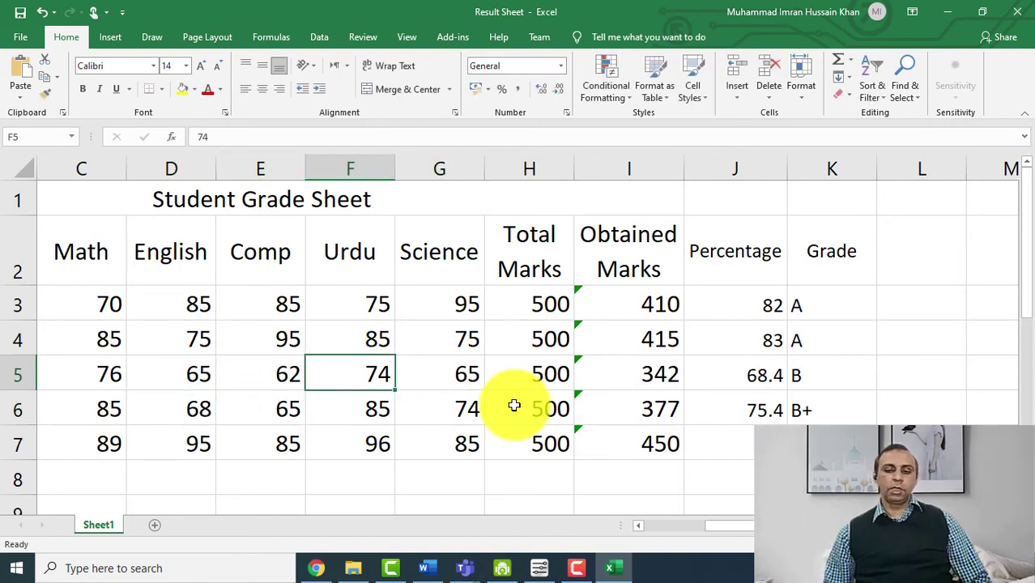
# Compare the grade in K5 with the rule for percentages above 60 in the IF Formula document in Word
pyautogui.press('Right')
pyautogui.press('Right')
pyautogui.press('Right')
pyautogui.press('Right')
pyautogui.press('Right')
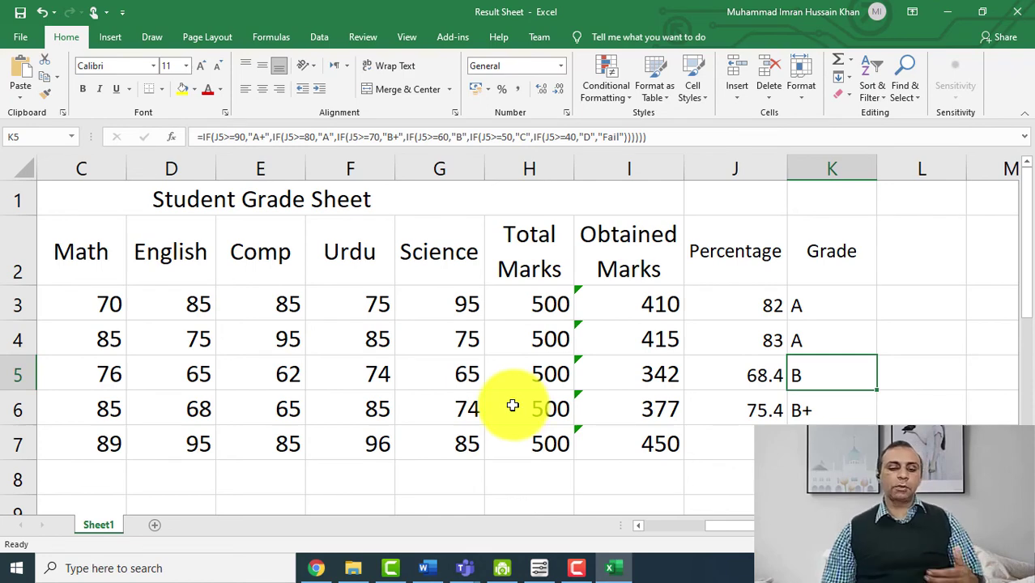
pyautogui.click(426, 568)
pyautogui.scroll(5, 531, 340)
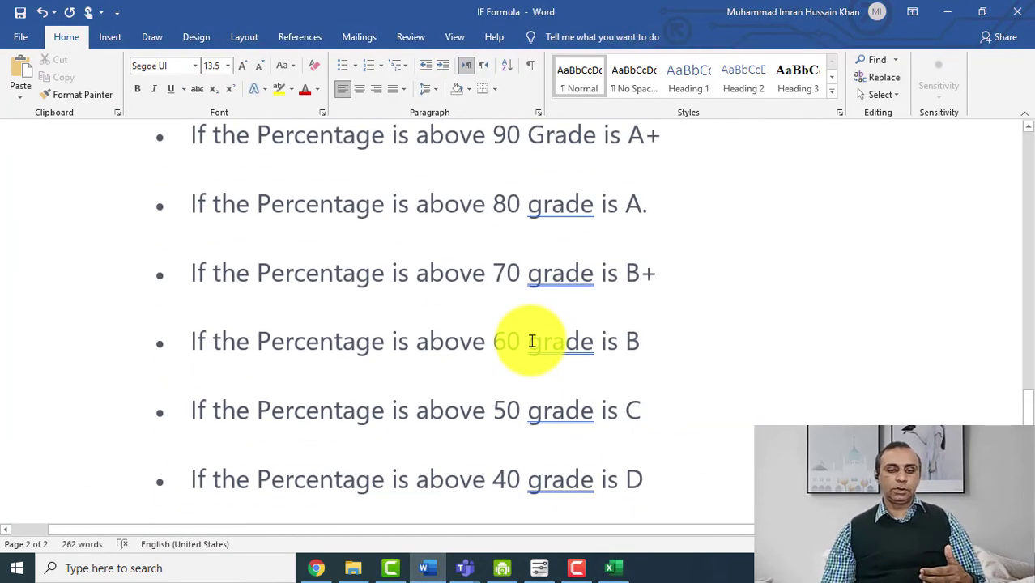
pyautogui.scroll(1, 534, 337)
pyautogui.moveTo(636, 410); pyautogui.dragTo(180, 343)
pyautogui.click(650, 426)
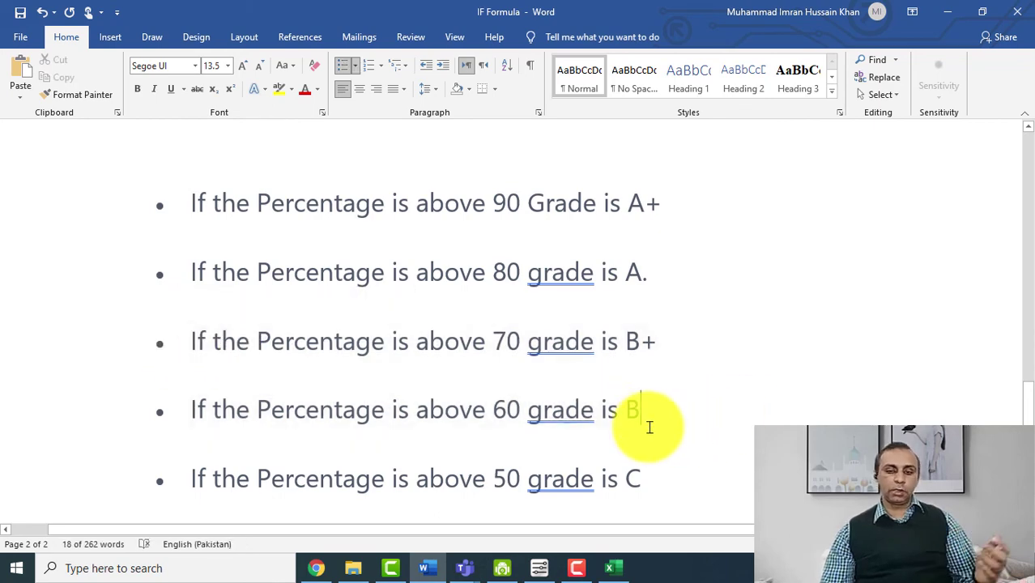
pyautogui.moveTo(653, 415); pyautogui.dragTo(542, 412)
pyautogui.click(634, 414)
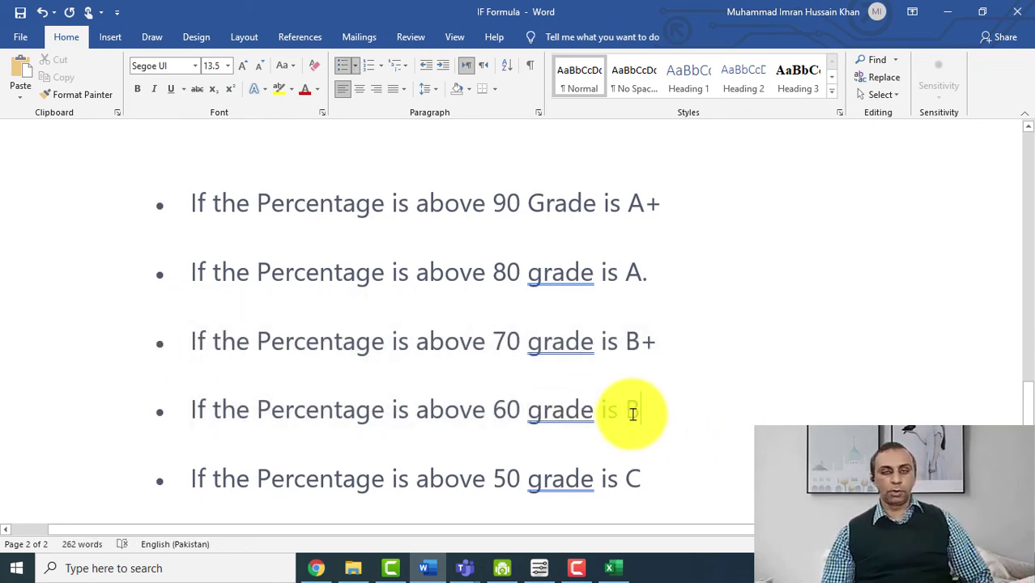
# Switch back to the Result Sheet workbook in Excel and show the whole grade sheet
pyautogui.hotkey('alt', 'Tab')
pyautogui.click(513, 368)
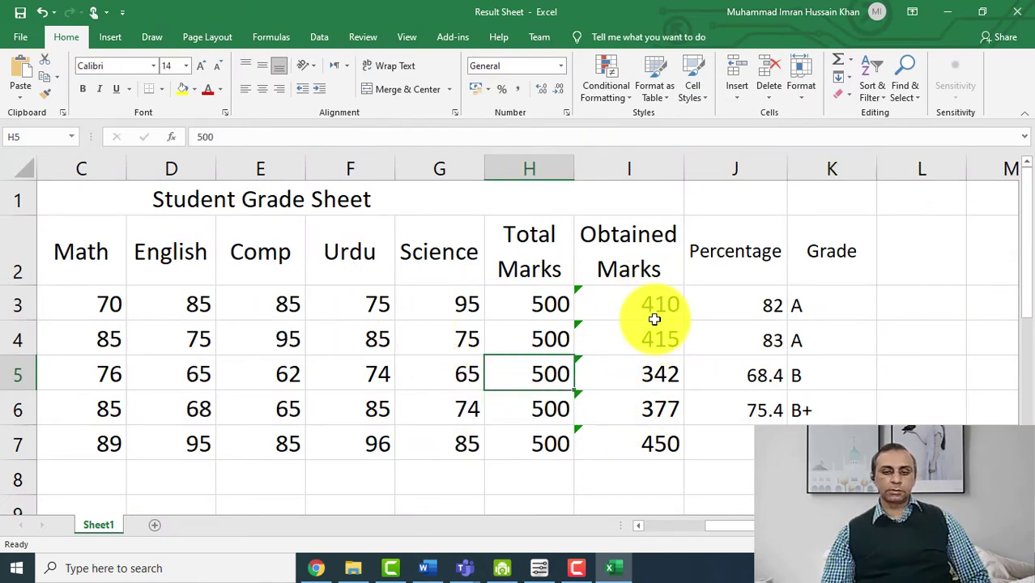
pyautogui.scroll(-1, 654, 319)
pyautogui.click(820, 289)
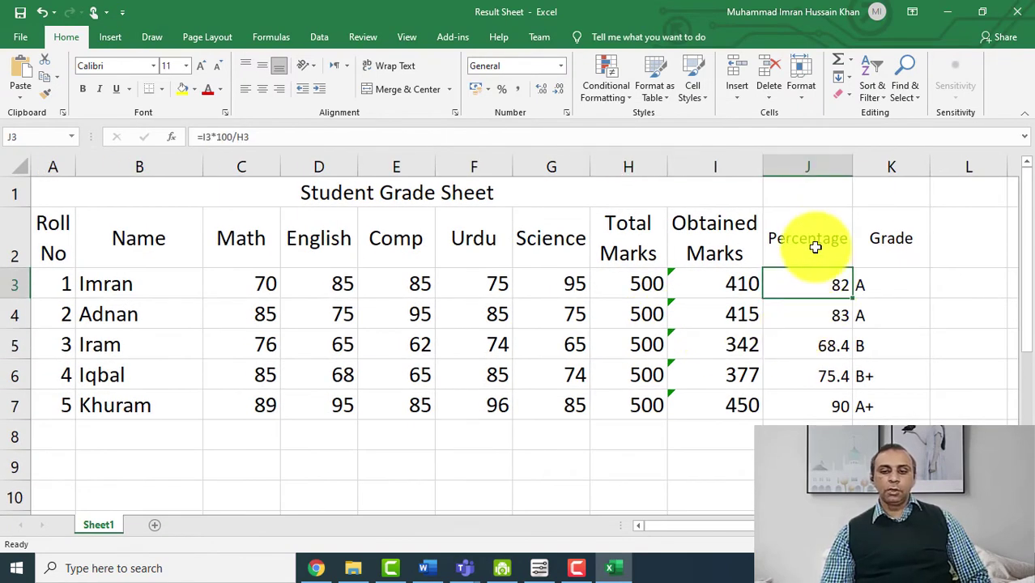
pyautogui.moveTo(816, 247); pyautogui.dragTo(873, 398)
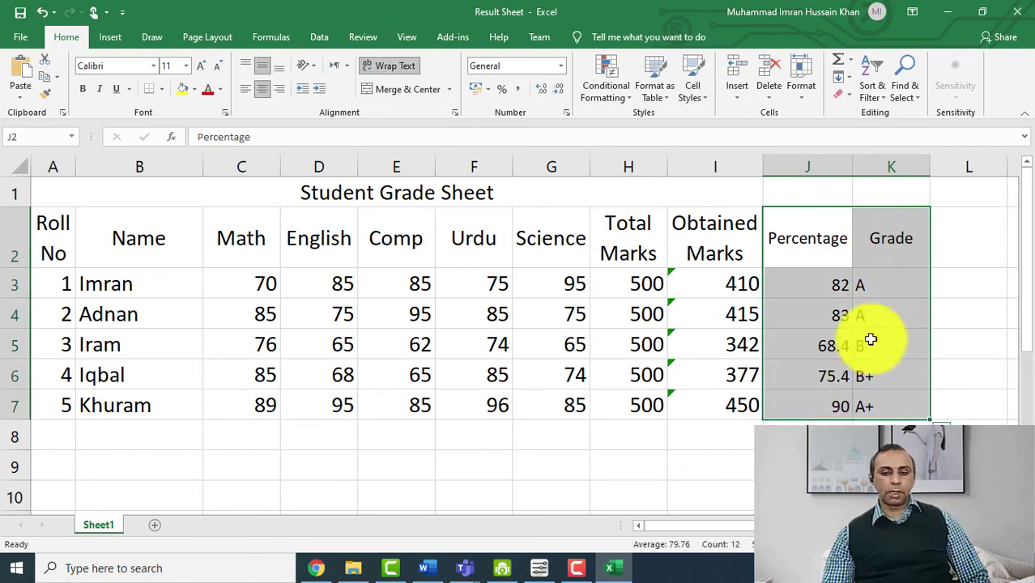
pyautogui.click(194, 90)
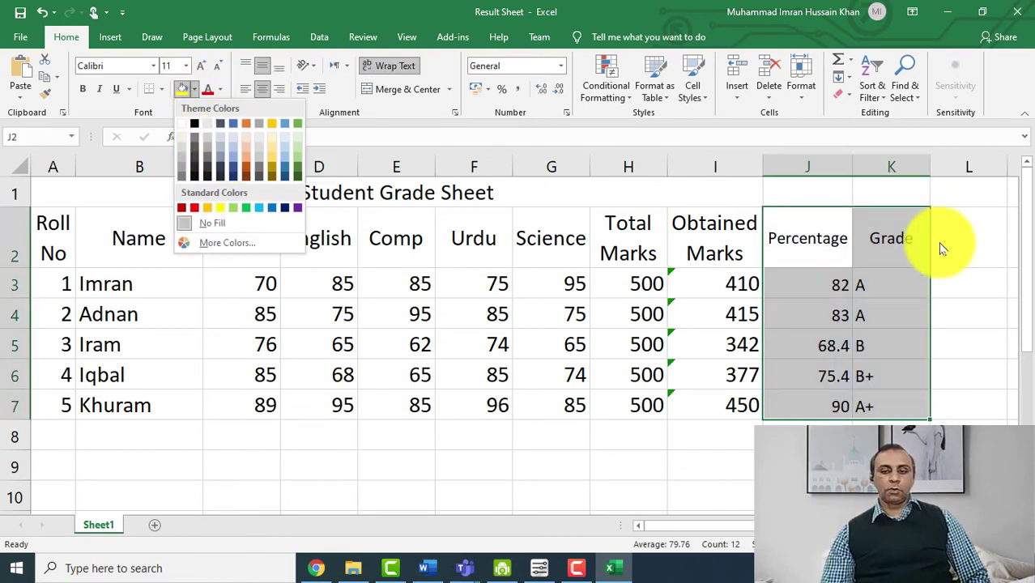
pyautogui.click(942, 248)
# Format the header row A2:K2 in bold with font size 14
pyautogui.moveTo(892, 237); pyautogui.dragTo(57, 233)
pyautogui.click(82, 89)
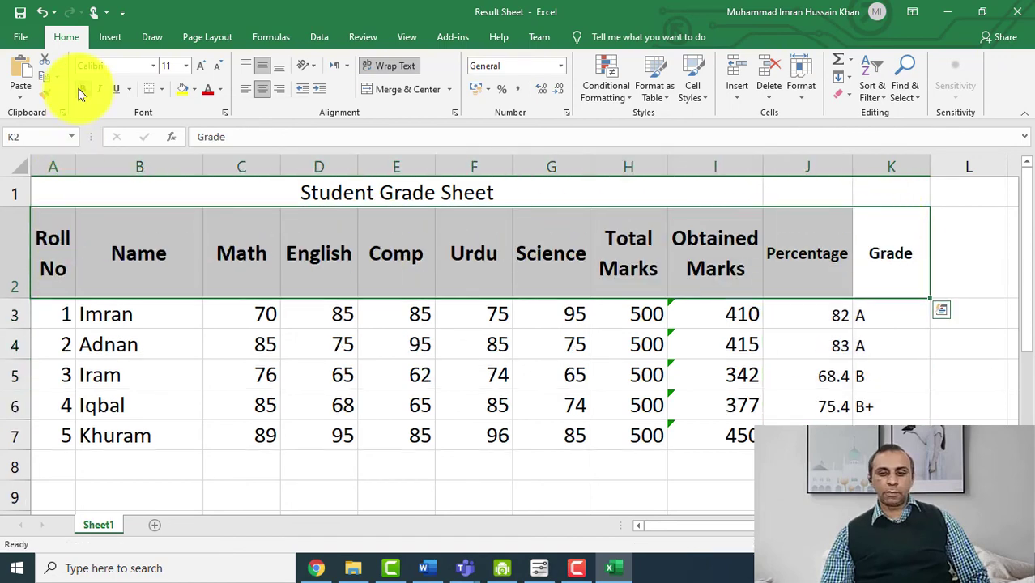
pyautogui.click(186, 65)
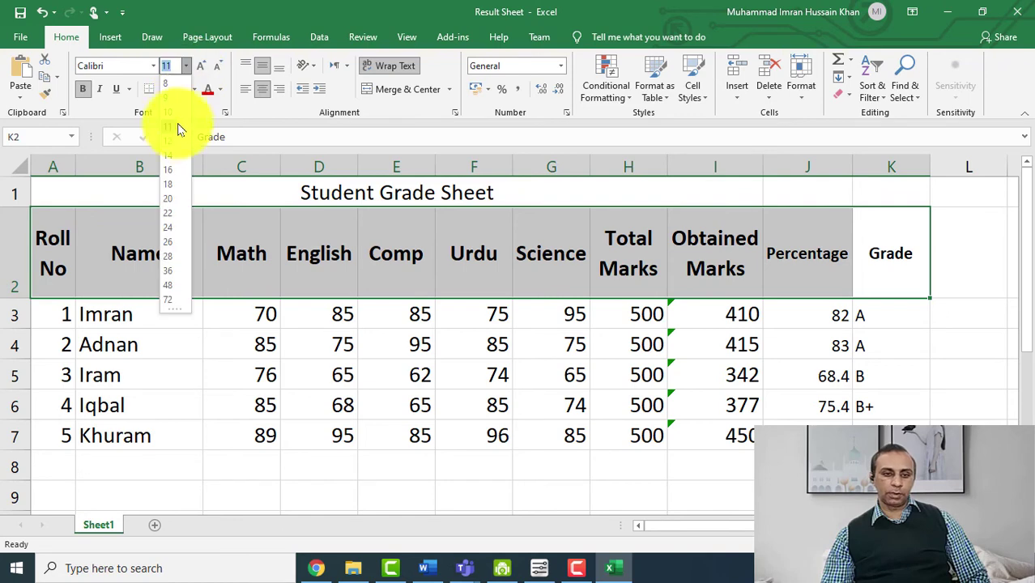
pyautogui.click(173, 155)
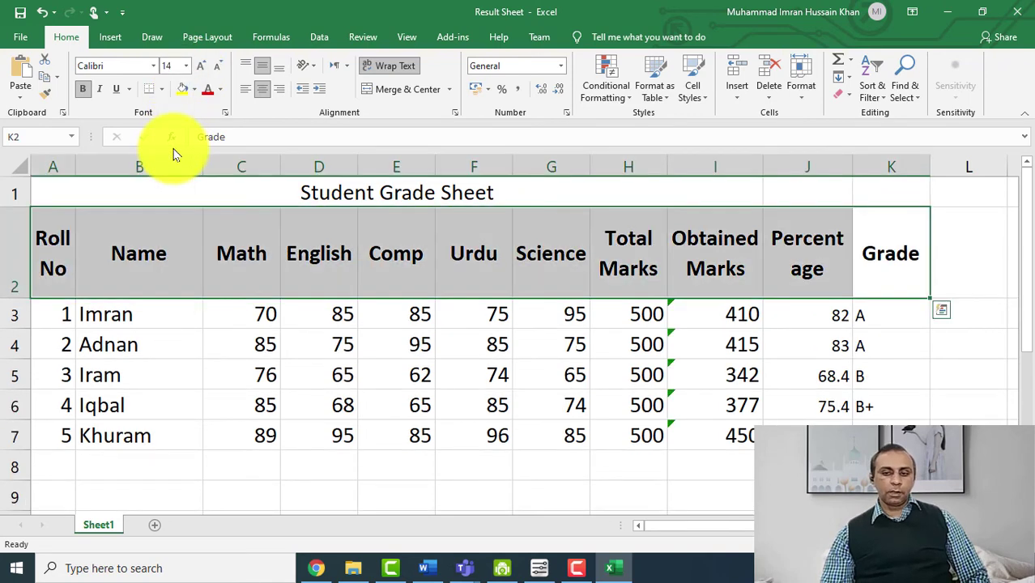
# Center the contents of columns A through K
pyautogui.click(902, 181)
pyautogui.moveTo(902, 172); pyautogui.dragTo(61, 174)
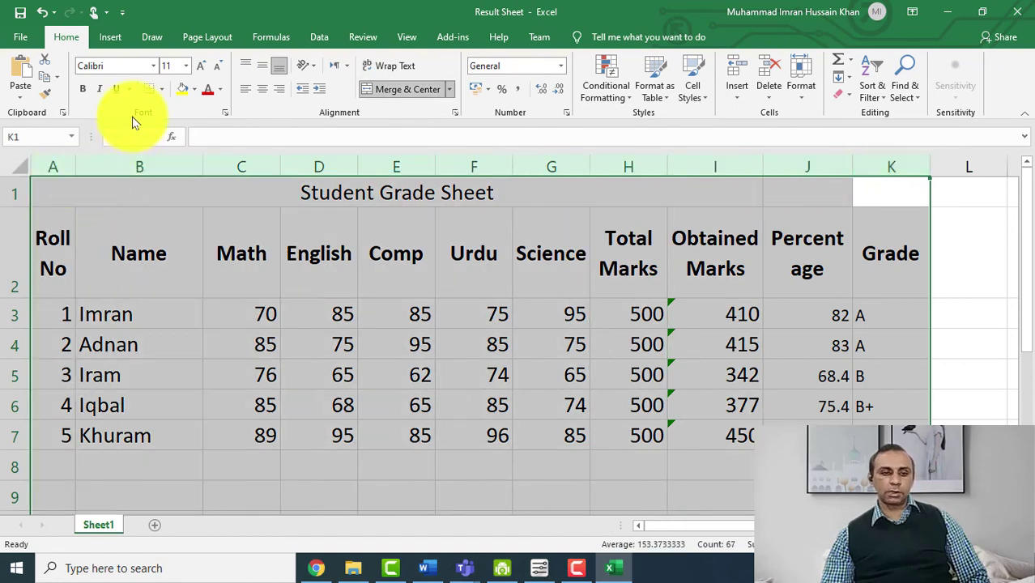
pyautogui.click(261, 89)
pyautogui.click(808, 374)
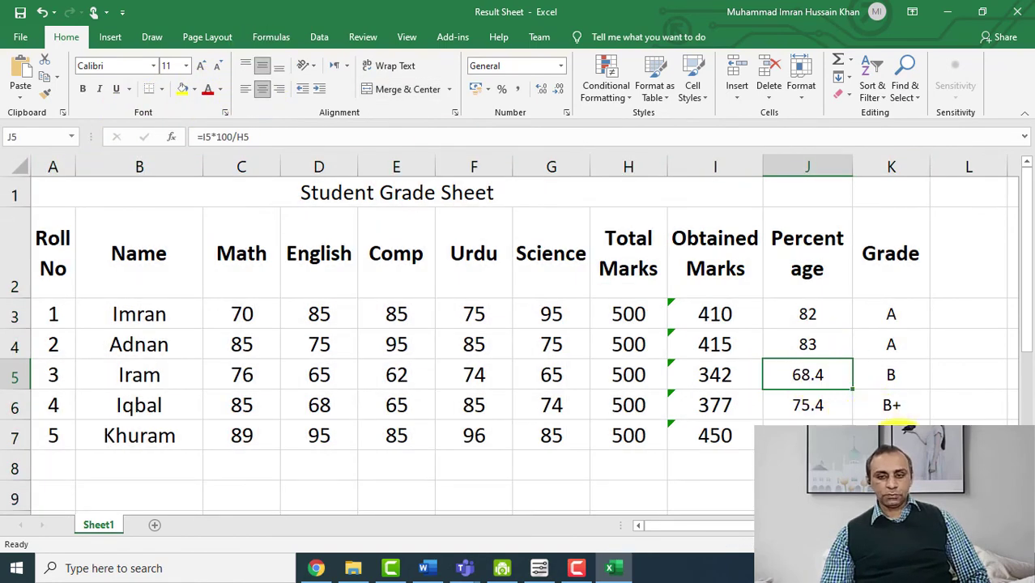
# Make the Student Grade Sheet title bold, merge and center it across A1:K1, and save the workbook
pyautogui.moveTo(260, 192); pyautogui.dragTo(874, 192)
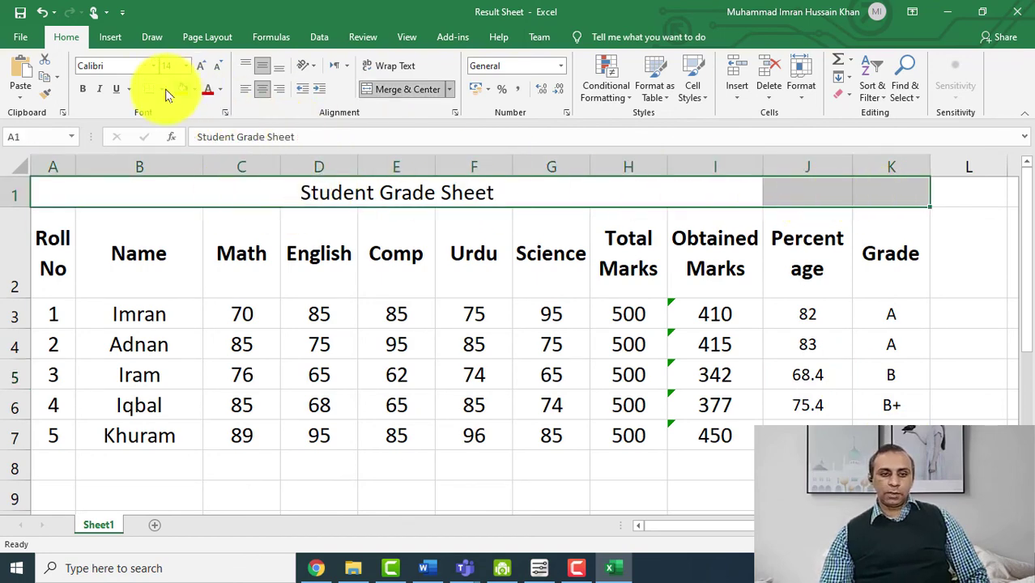
pyautogui.click(84, 89)
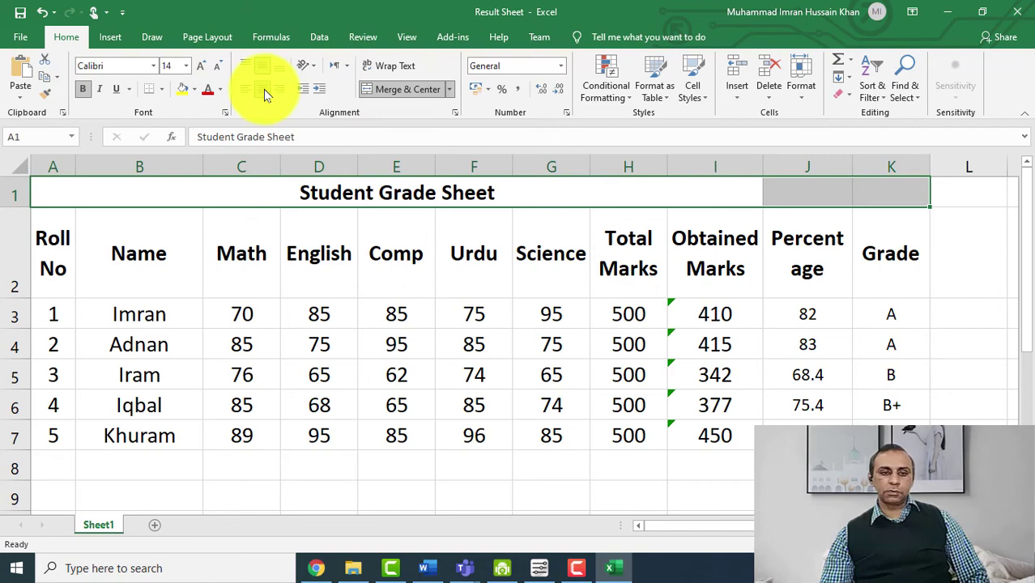
pyautogui.click(381, 91)
pyautogui.click(381, 91)
pyautogui.click(549, 270)
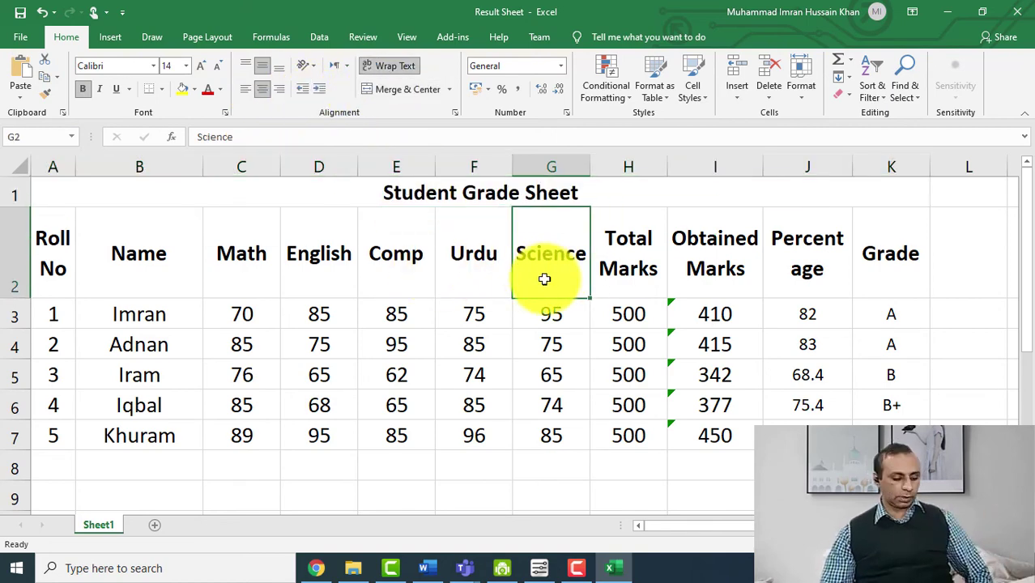
pyautogui.hotkey('ctrl', 's')
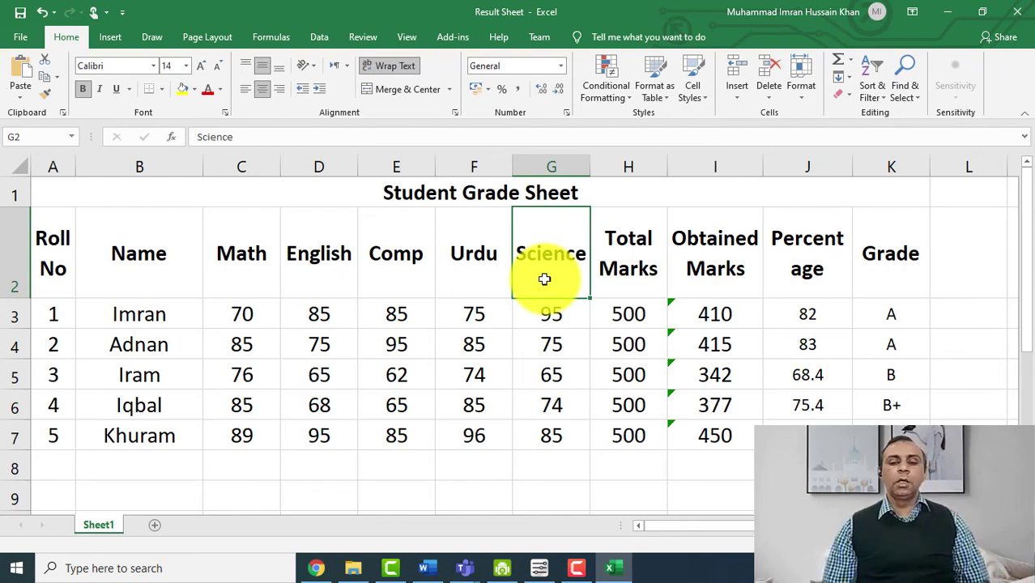
# Open the K3 grade formula for editing and examine its nested IF conditions up to the closing parentheses
pyautogui.click(913, 332)
pyautogui.click(897, 318)
pyautogui.doubleClick(571, 137)
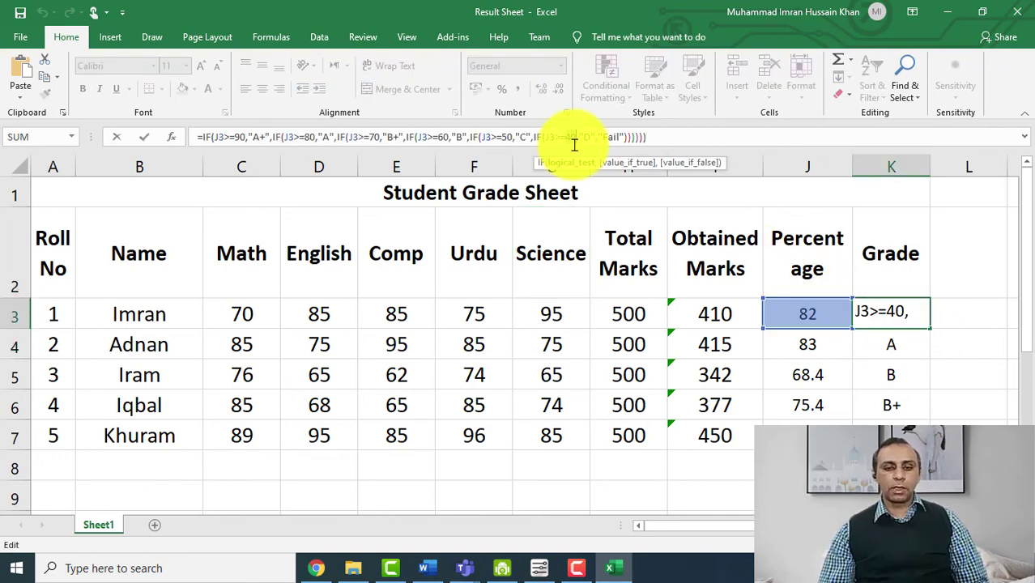
pyautogui.click(664, 137)
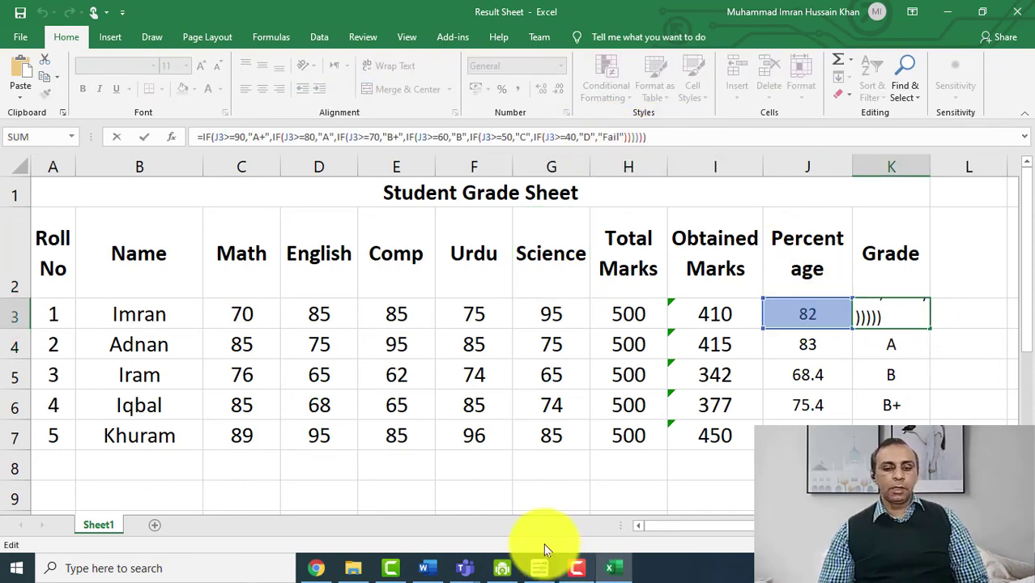
# Switch to the IF Formula document in Word and examine the j3>=90 and j3>=80 conditions of the pasted grade formula
pyautogui.click(424, 568)
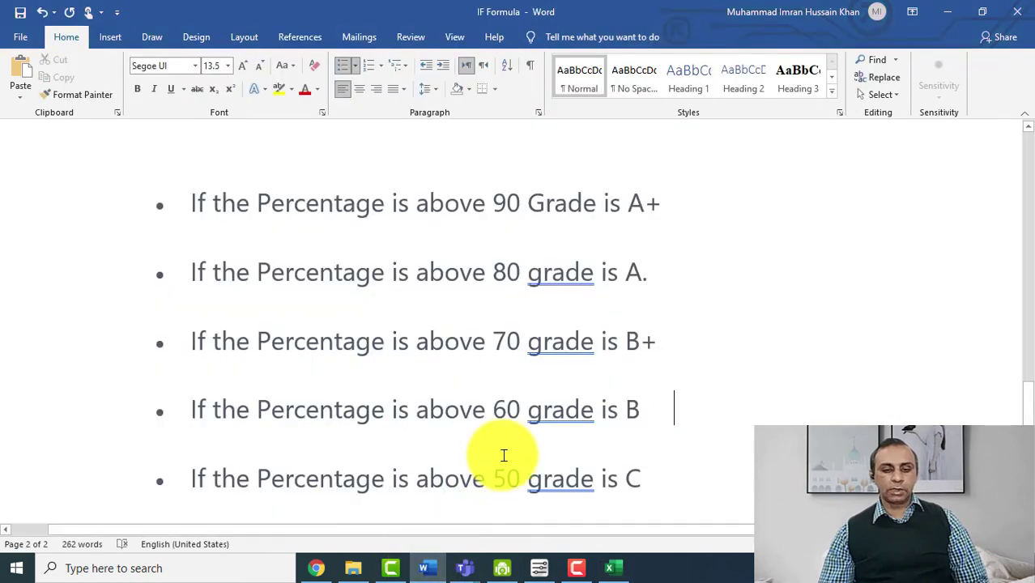
pyautogui.scroll(-6, 509, 458)
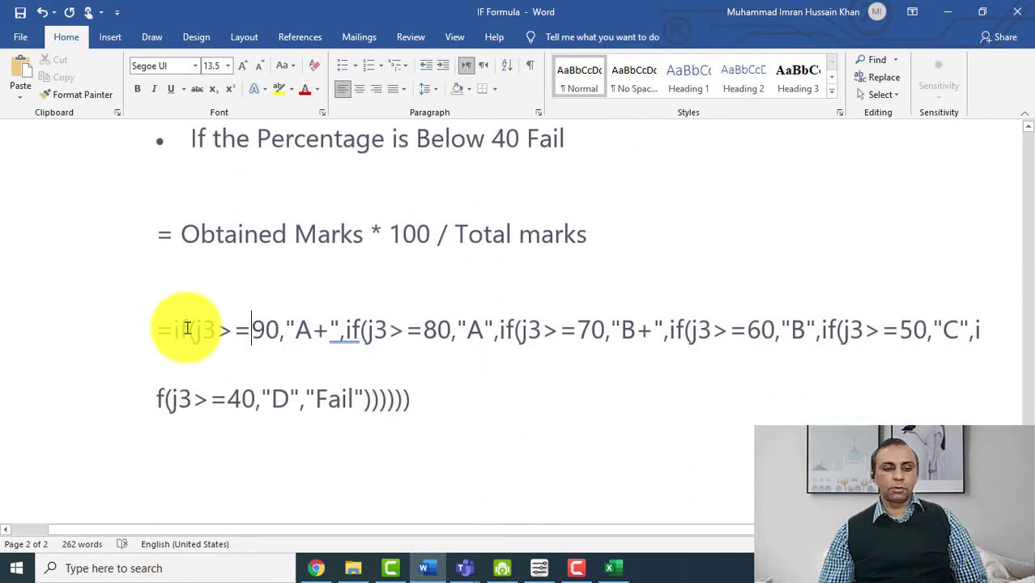
pyautogui.click(192, 327)
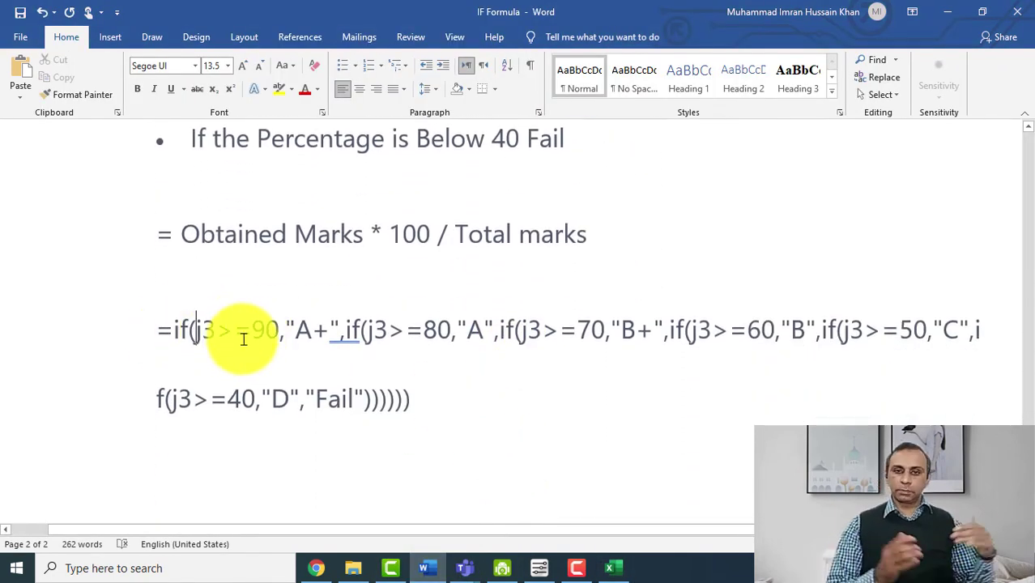
pyautogui.moveTo(271, 332); pyautogui.dragTo(192, 330)
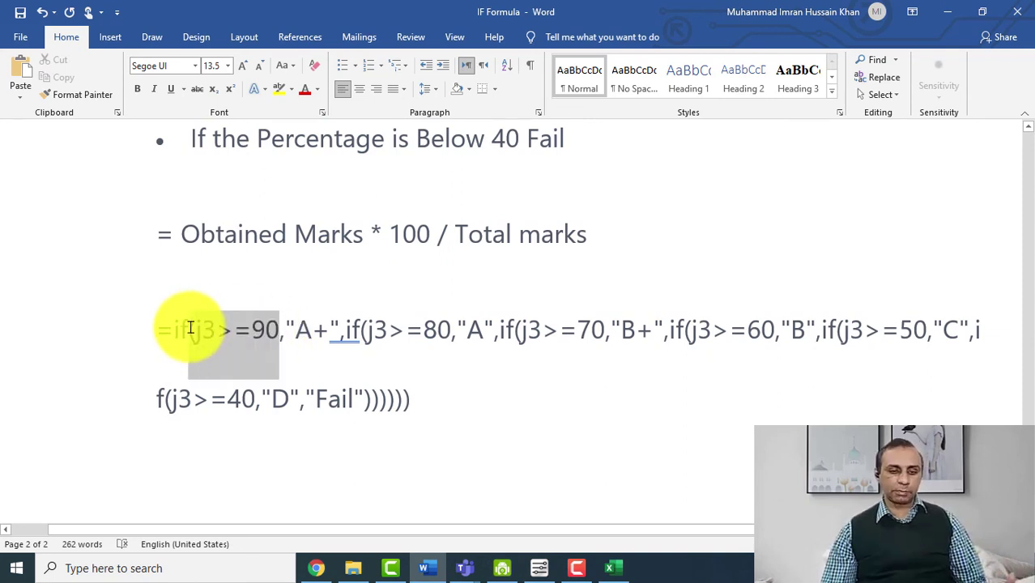
pyautogui.click(285, 333)
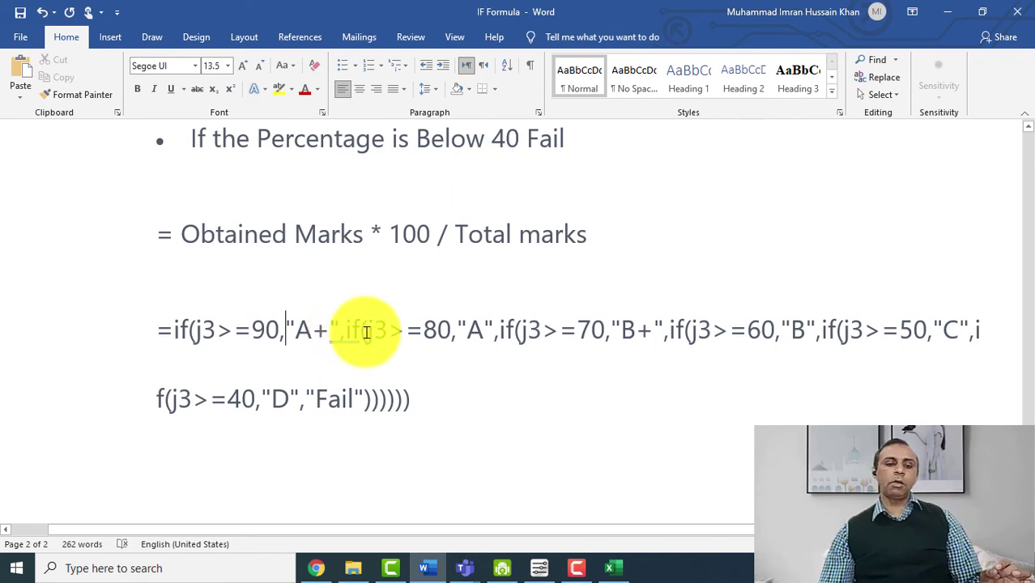
pyautogui.moveTo(360, 330); pyautogui.dragTo(408, 330)
pyautogui.click(351, 365)
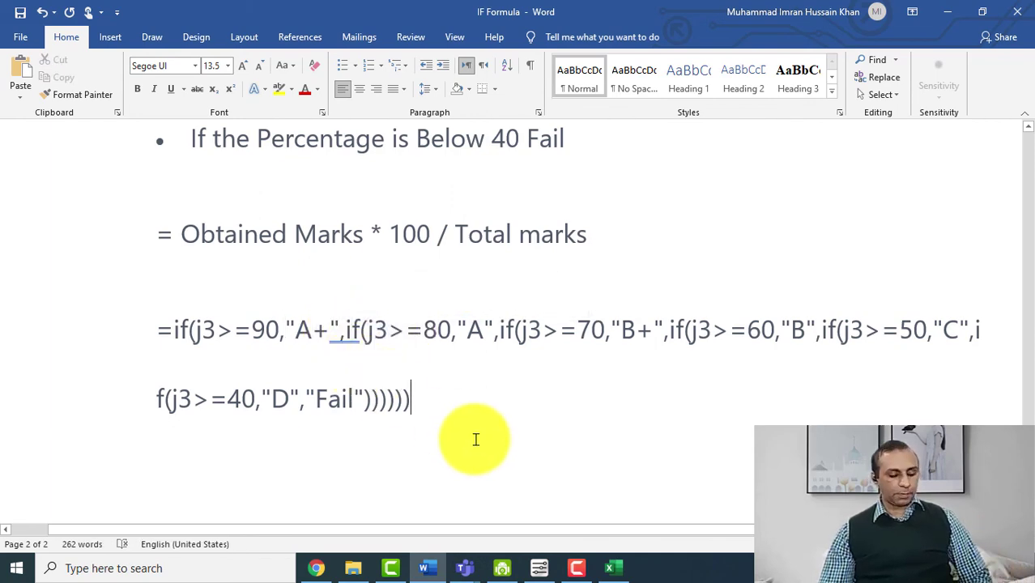
# Return to the Result Sheet workbook, cancel the formula editing in K3, and examine the percentage formulas in J3 and J7
pyautogui.hotkey('alt', 'Tab')
pyautogui.press('Escape')
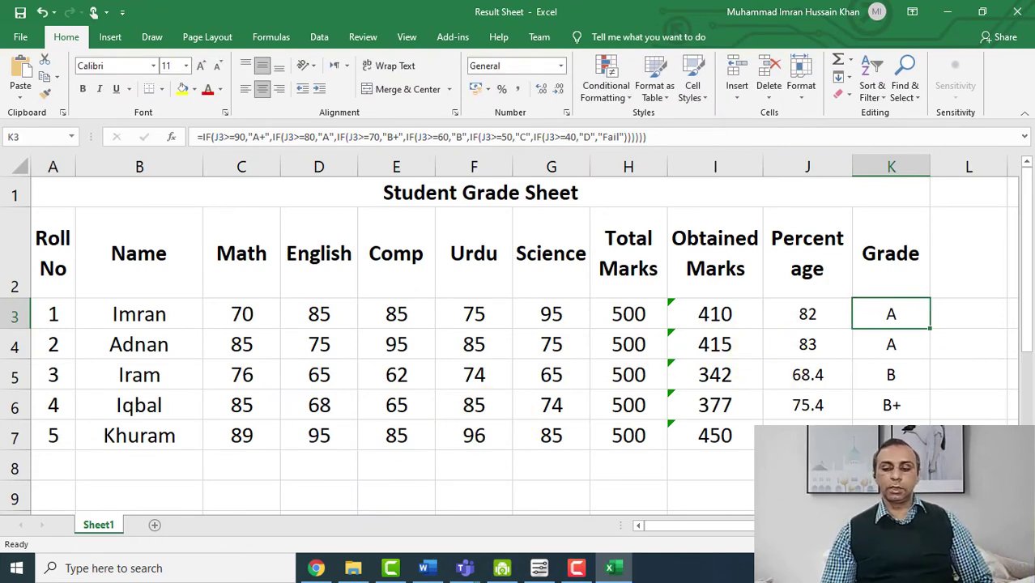
pyautogui.hscroll(3, 521, 340)
pyautogui.click(571, 322)
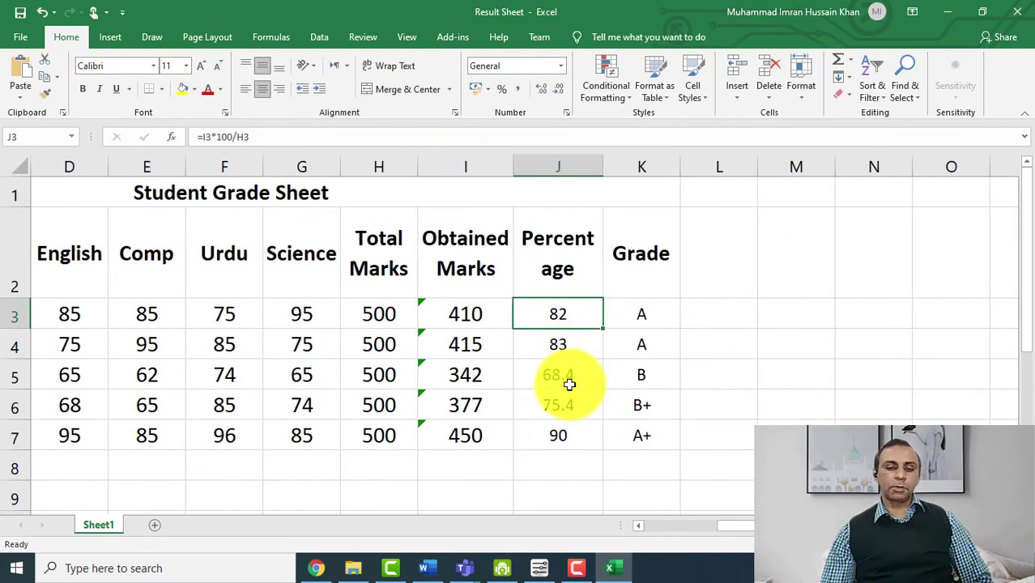
pyautogui.click(567, 429)
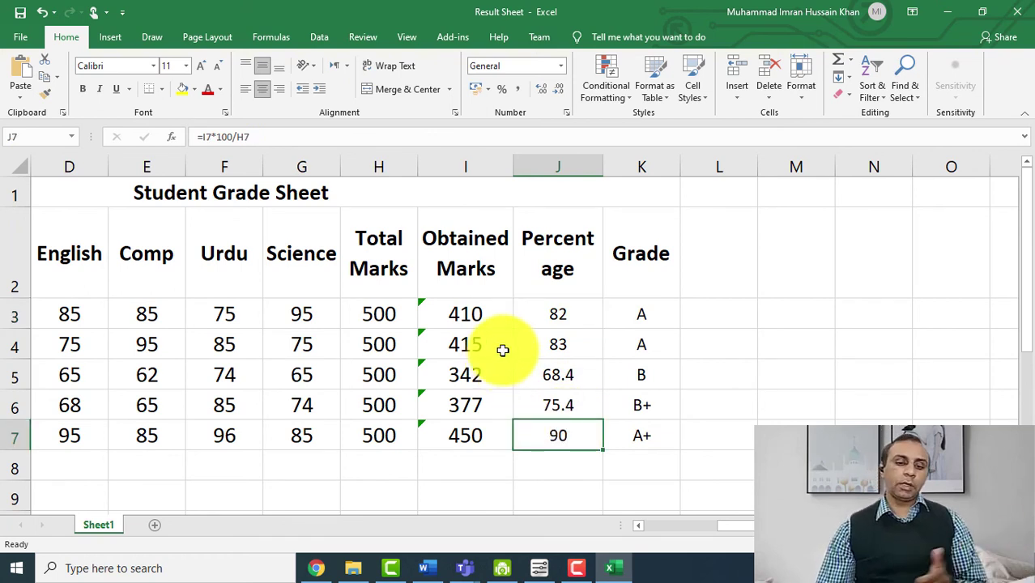
pyautogui.click(544, 318)
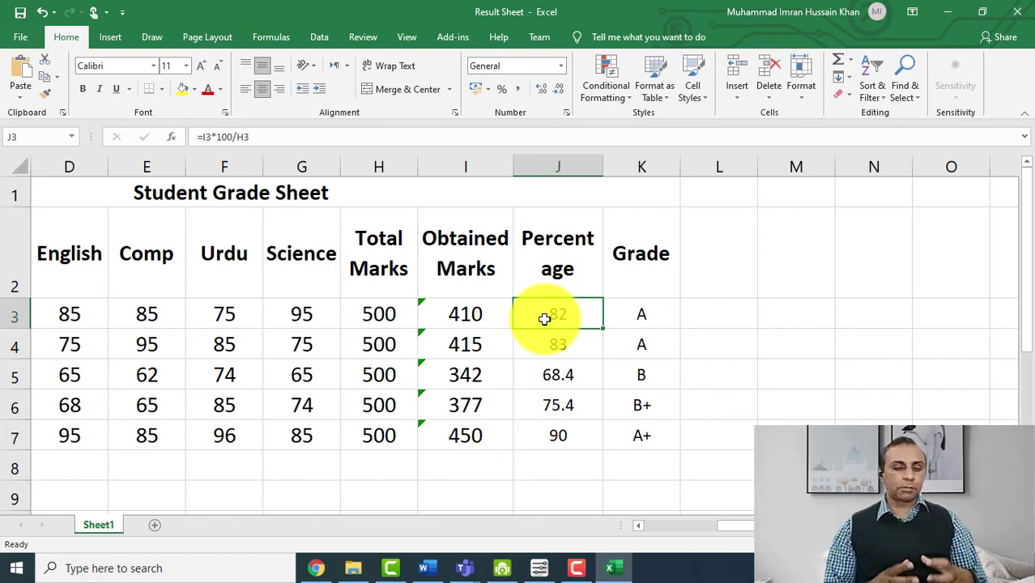
# Set up a data validation rule for column J that allows only whole numbers between 0 and 100
pyautogui.click(579, 169)
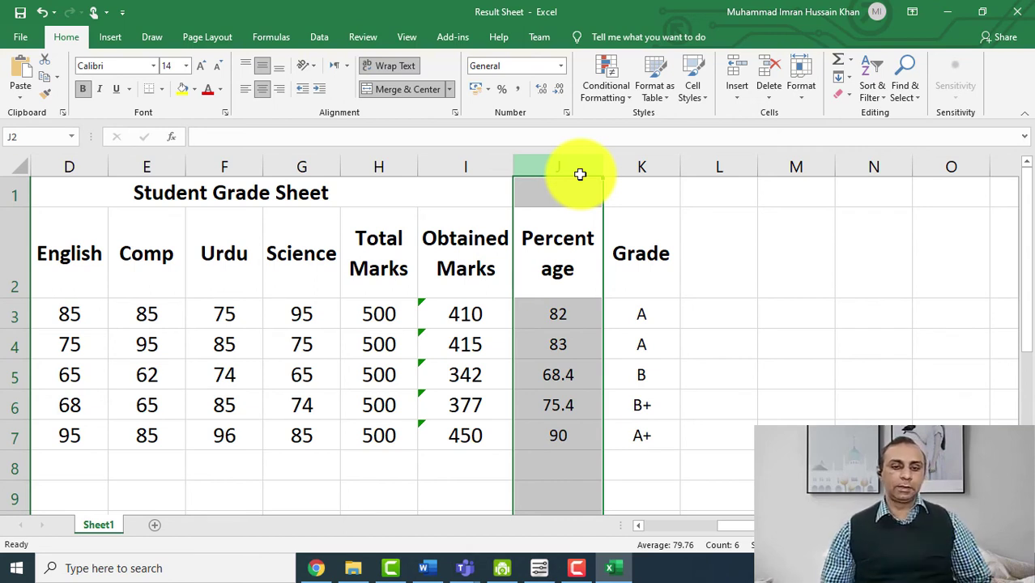
pyautogui.click(320, 38)
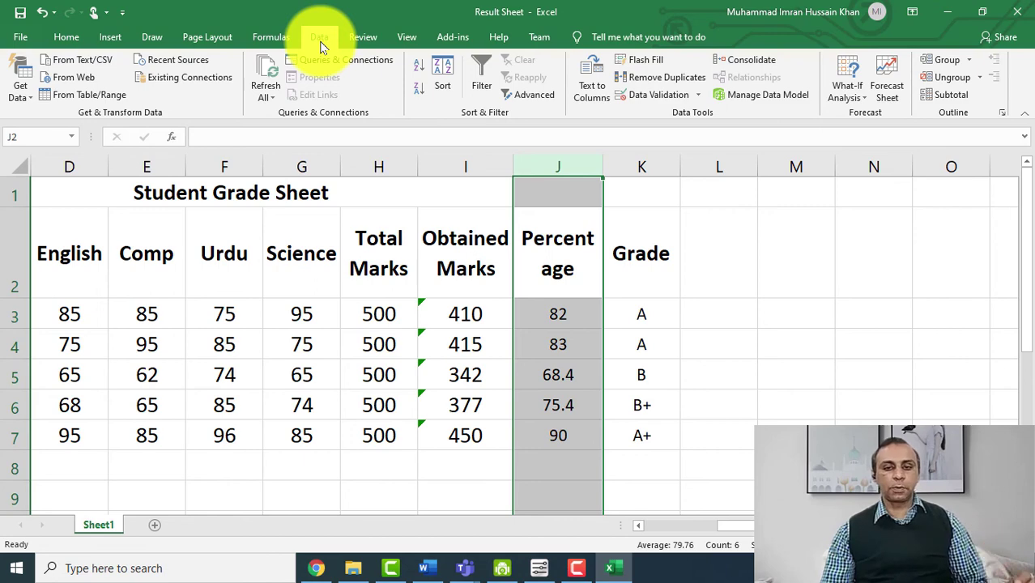
pyautogui.click(651, 96)
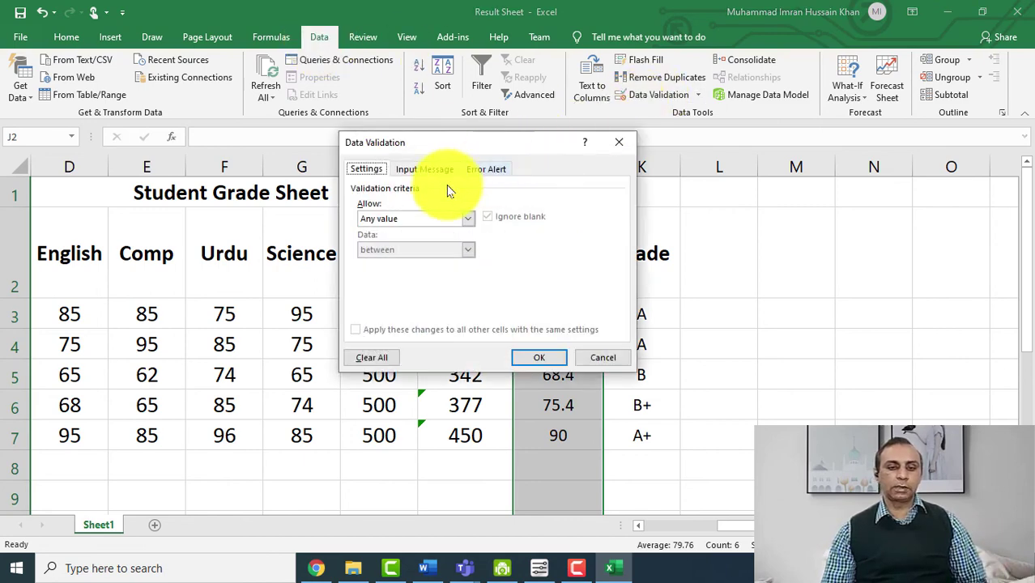
pyautogui.click(618, 143)
pyautogui.click(690, 94)
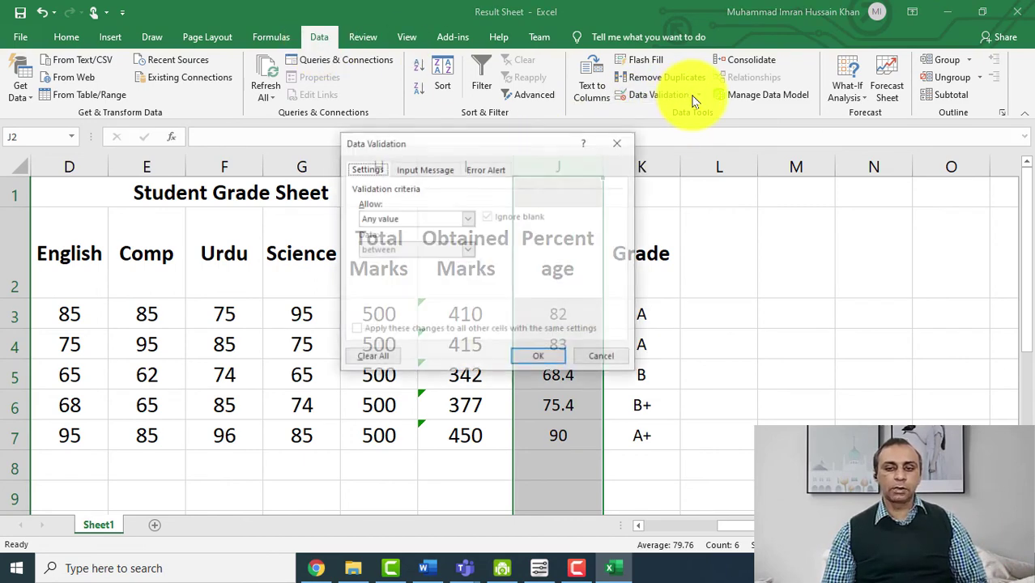
pyautogui.click(468, 220)
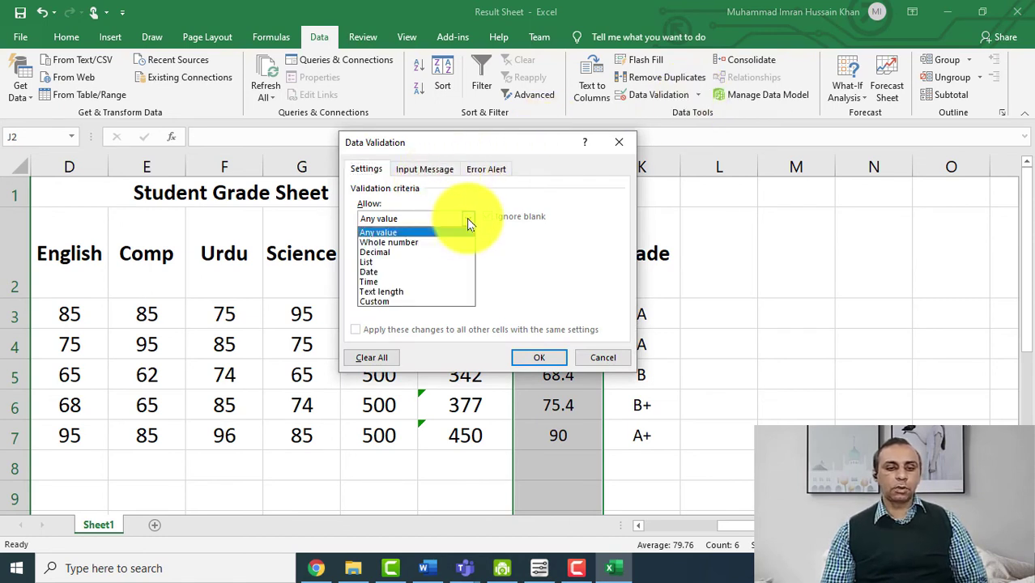
pyautogui.click(434, 242)
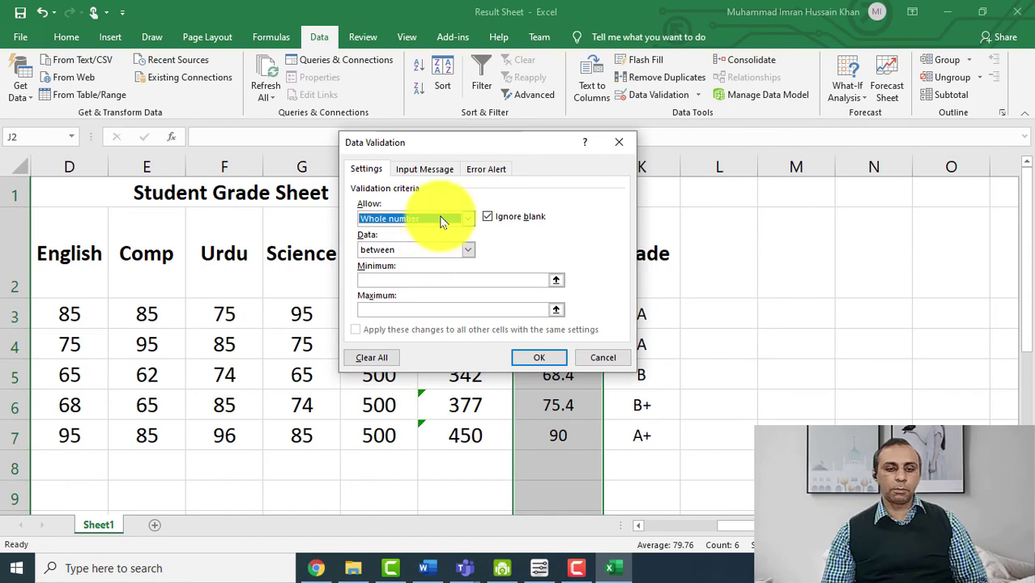
pyautogui.click(422, 279)
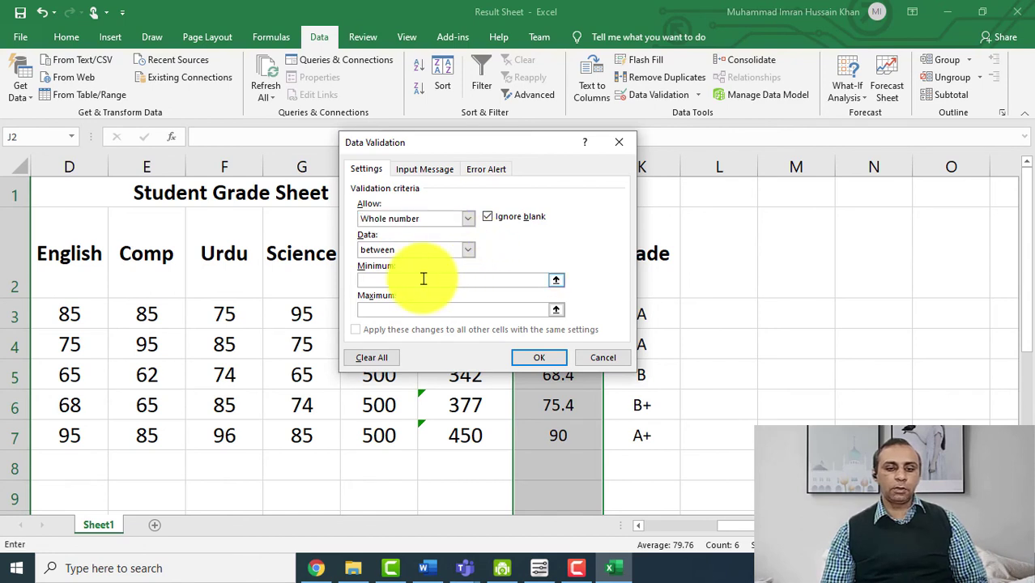
pyautogui.write('0')
pyautogui.click(429, 310)
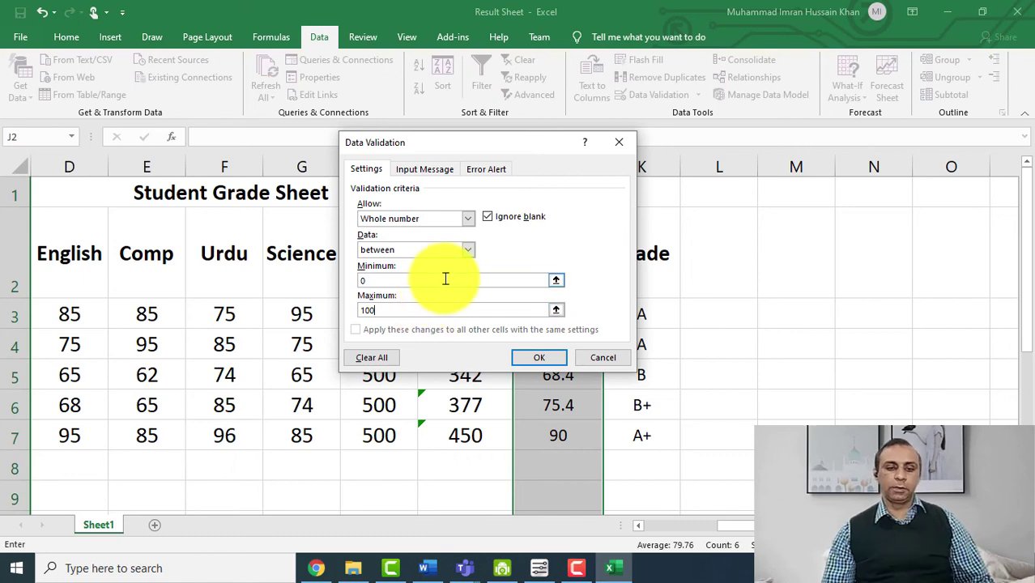
pyautogui.click(445, 278)
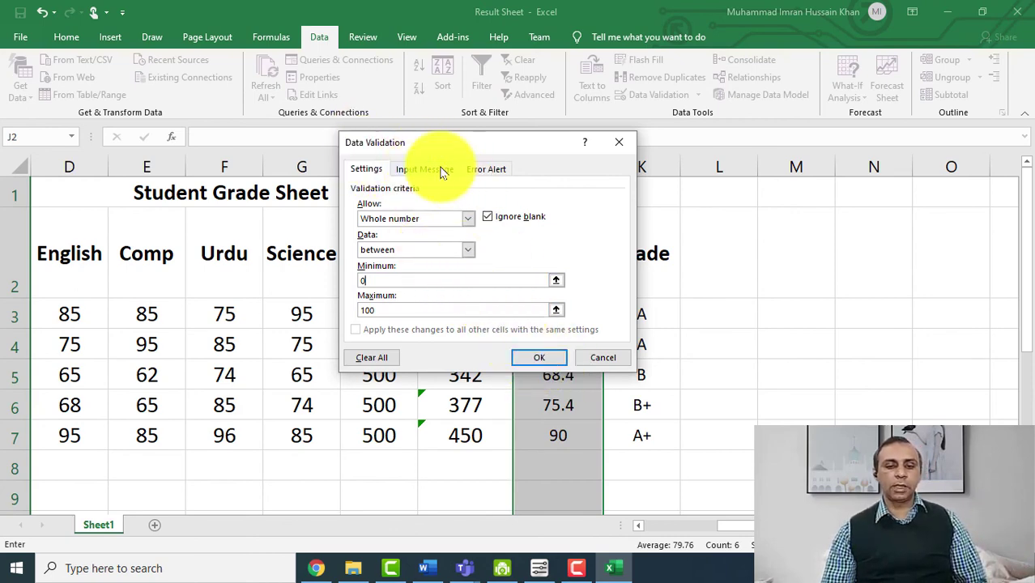
# Give the validation rule a Stop error alert titled "Sorry Wrong Value" with the message "Invaild No", and apply the rule
pyautogui.click(485, 168)
pyautogui.click(510, 270)
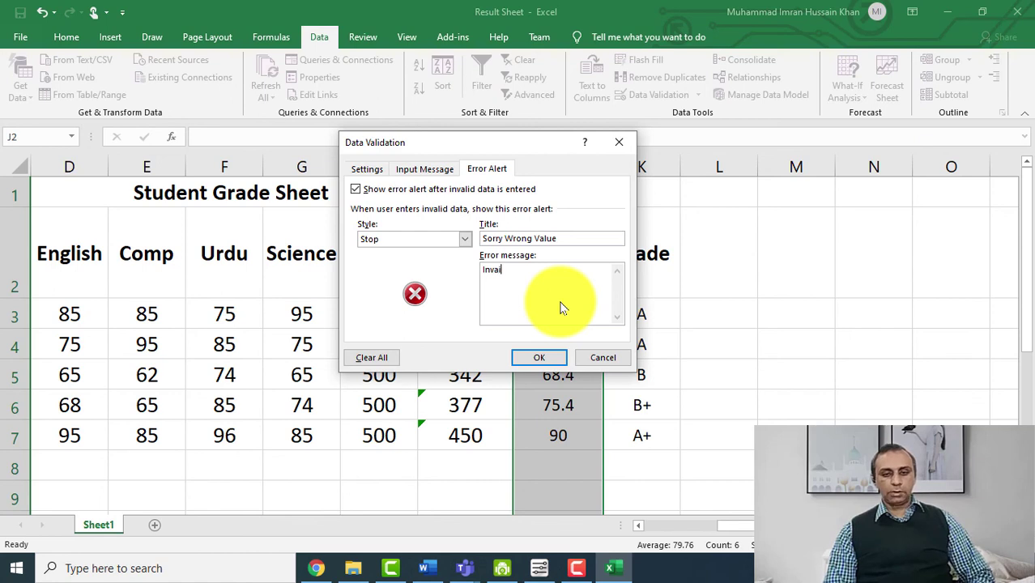
pyautogui.click(439, 168)
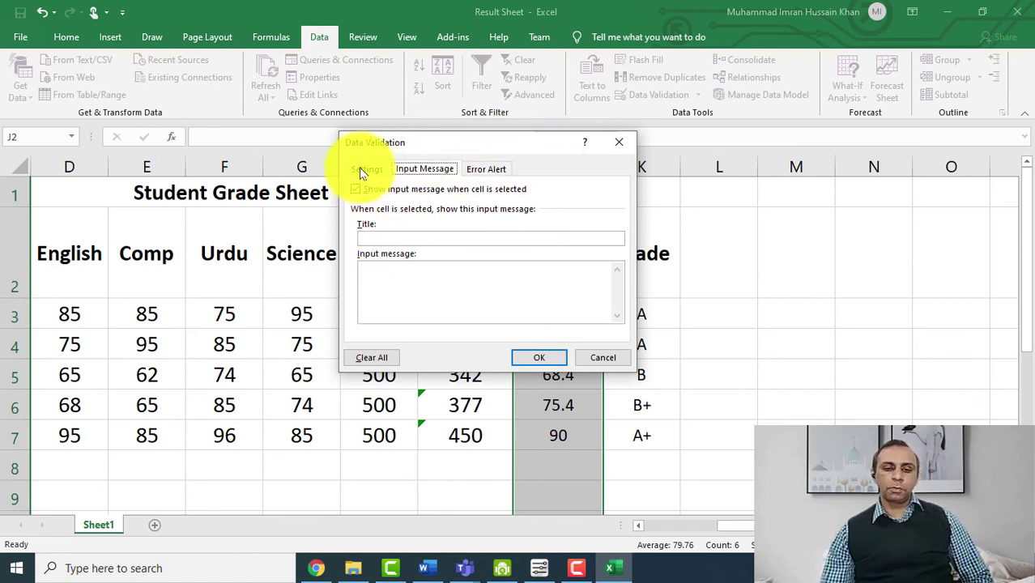
pyautogui.click(513, 358)
pyautogui.click(741, 408)
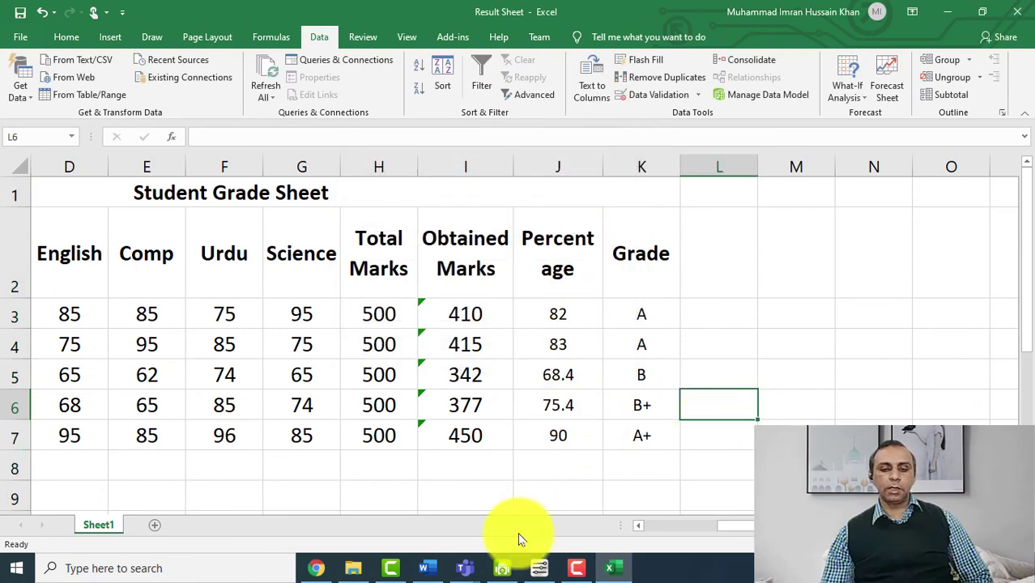
# Try to enter 102 in cell J9 to test the column's validation rule
pyautogui.scroll(-2, 595, 336)
pyautogui.scroll(1, 561, 282)
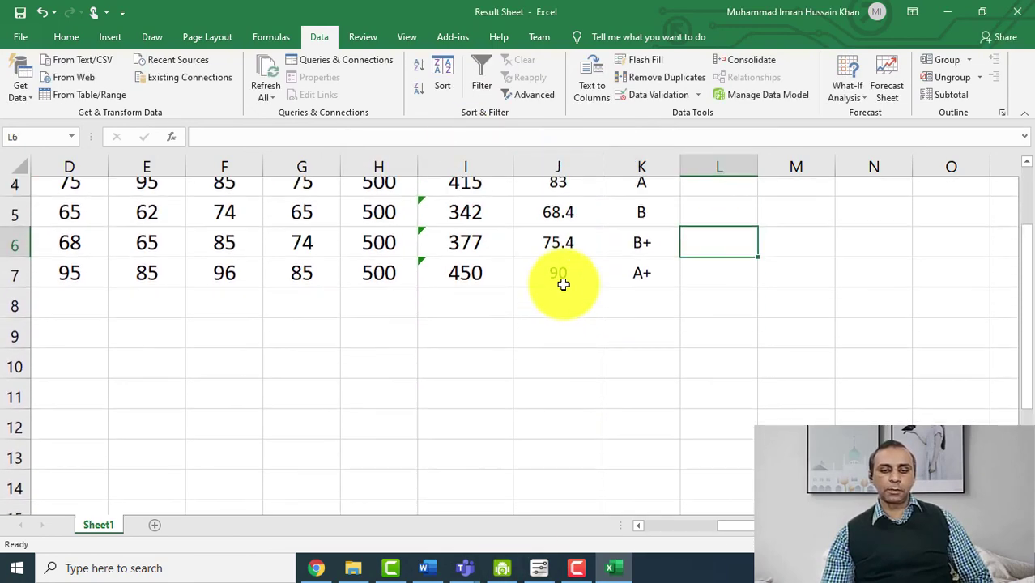
pyautogui.click(573, 340)
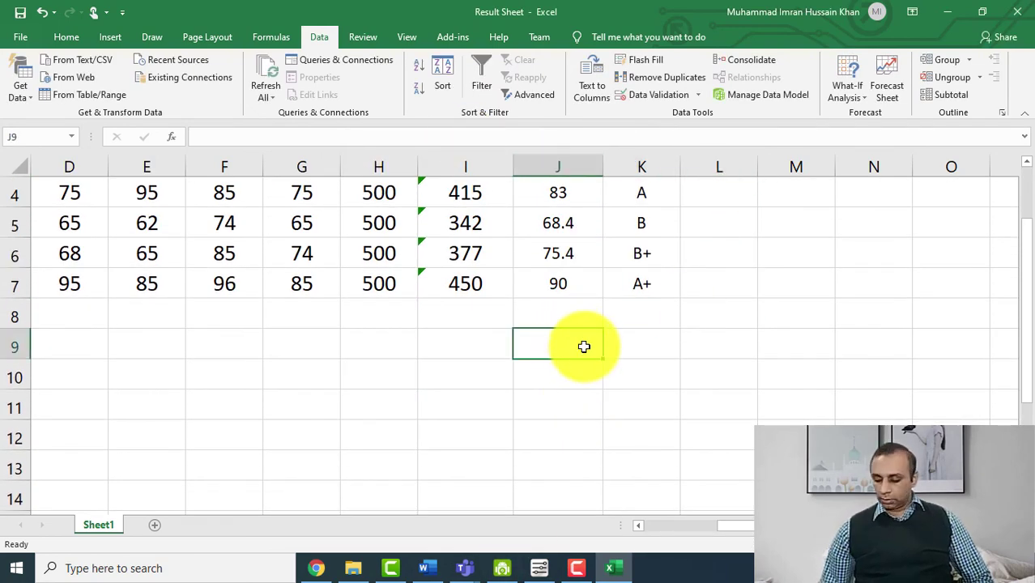
pyautogui.write('102')
pyautogui.press('Return')
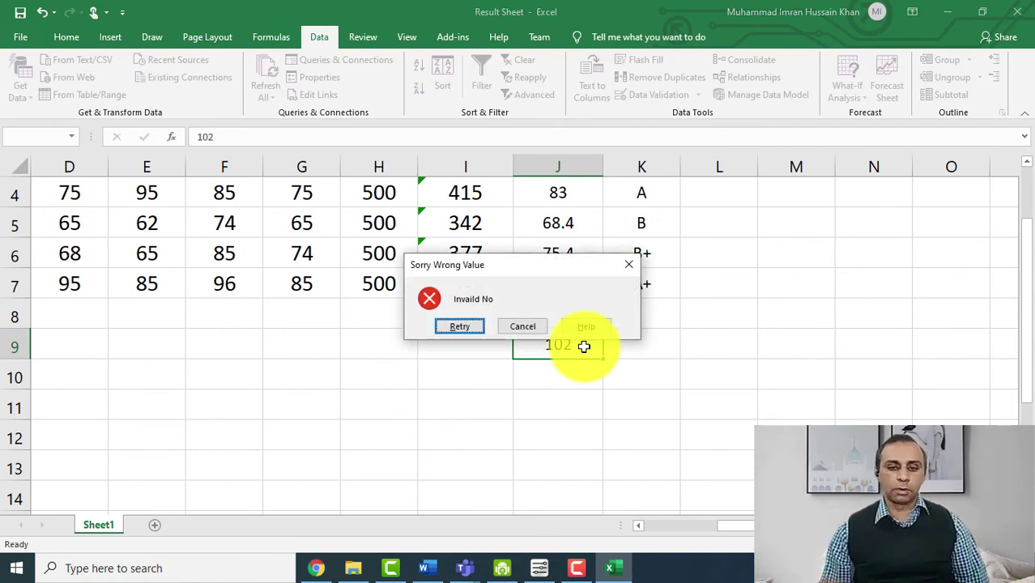
pyautogui.press('Escape')
pyautogui.scroll(1, 586, 344)
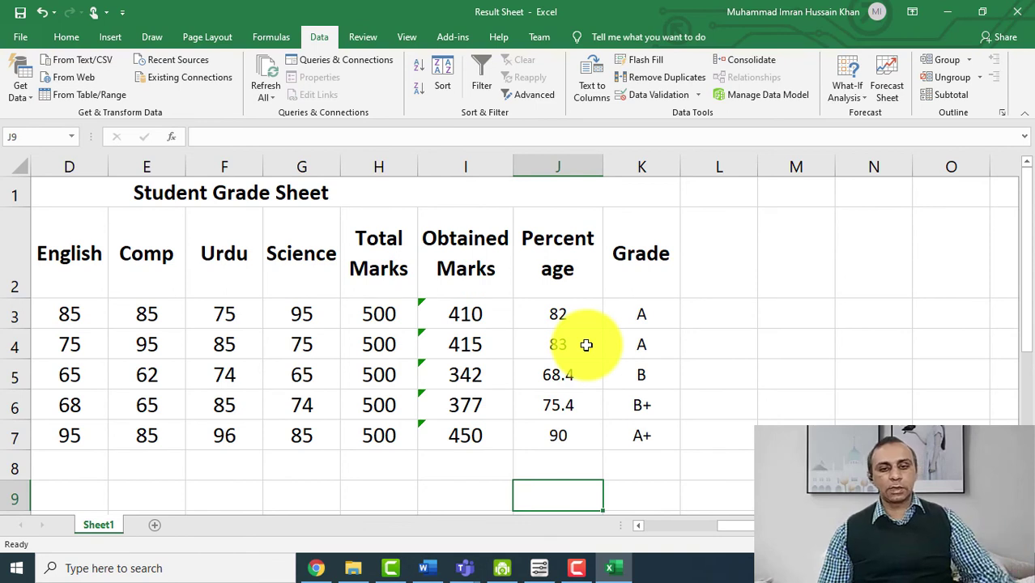
# Widen column J so the Percentage heading fits on one line
pyautogui.click(567, 171)
pyautogui.press('Return')
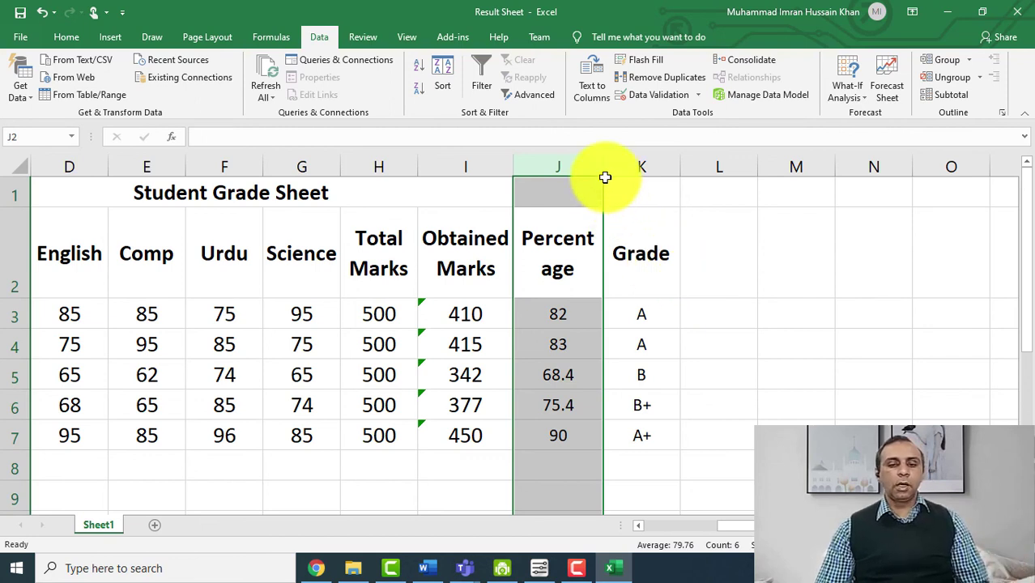
pyautogui.moveTo(606, 171); pyautogui.dragTo(633, 174)
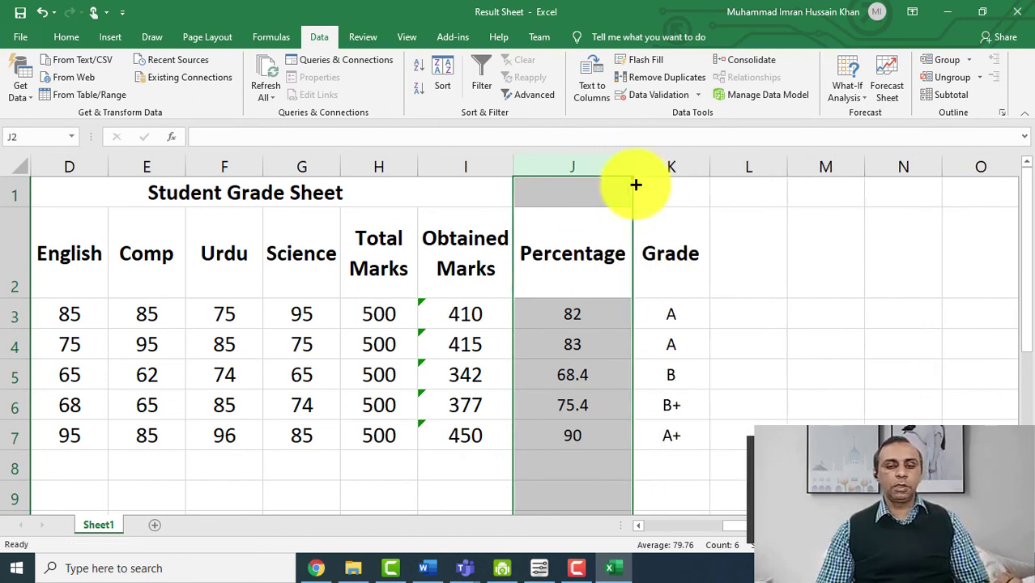
pyautogui.click(658, 243)
pyautogui.hscroll(-3, 653, 526)
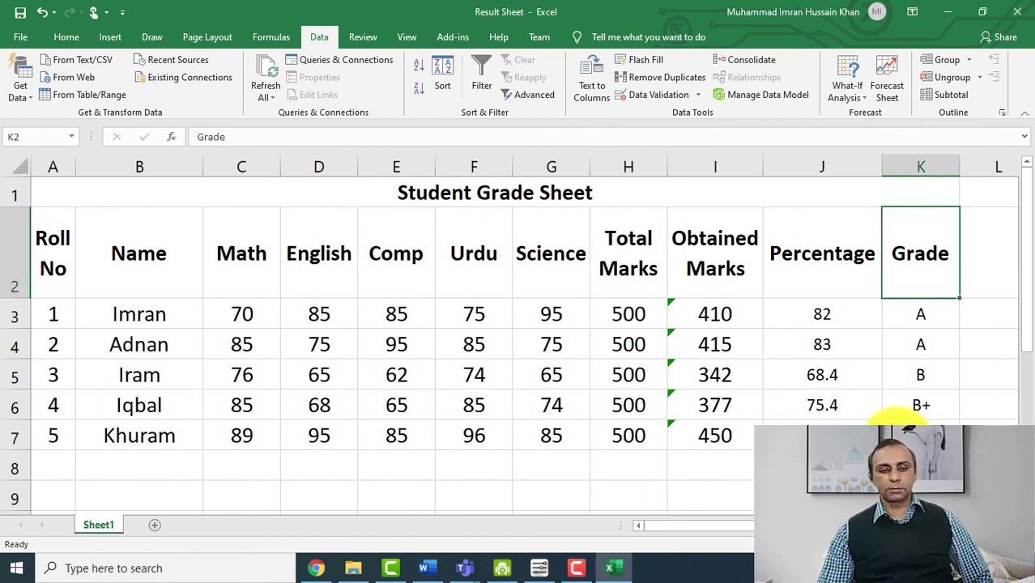
# Fill the merged Student Grade Sheet title cell with yellow and set its font color to Automatic
pyautogui.click(822, 495)
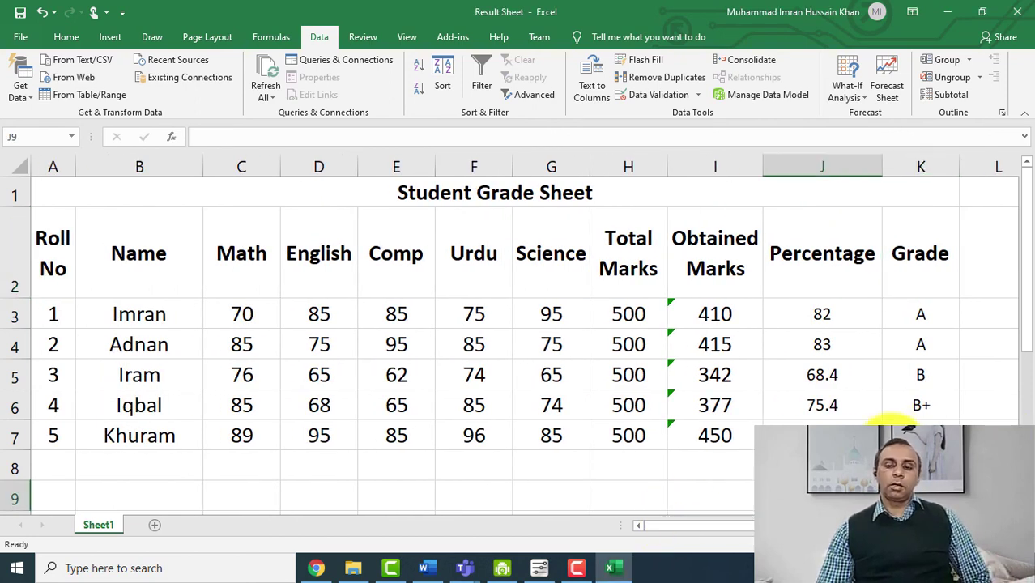
pyautogui.moveTo(897, 423); pyautogui.dragTo(2, 198)
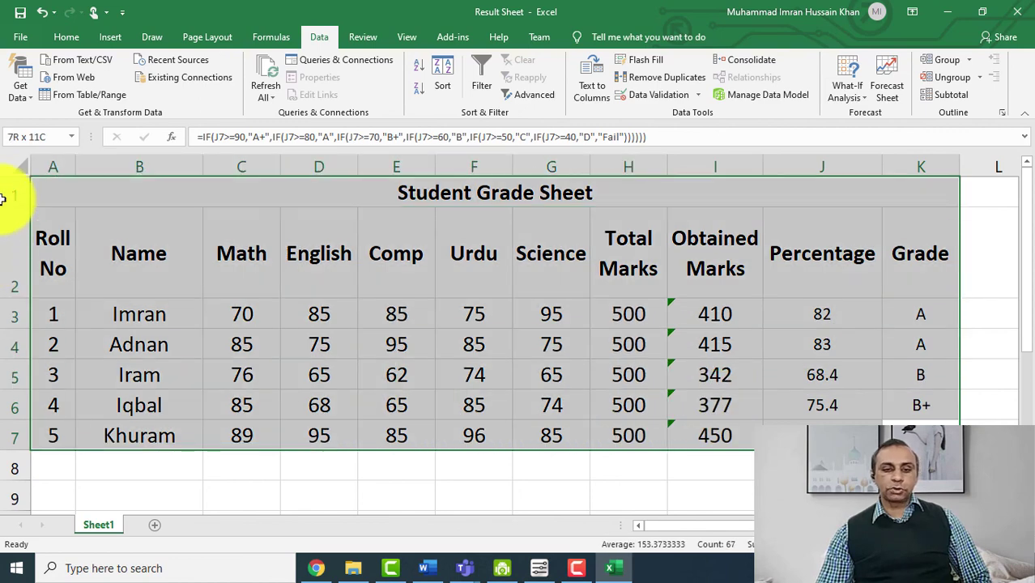
pyautogui.click(462, 196)
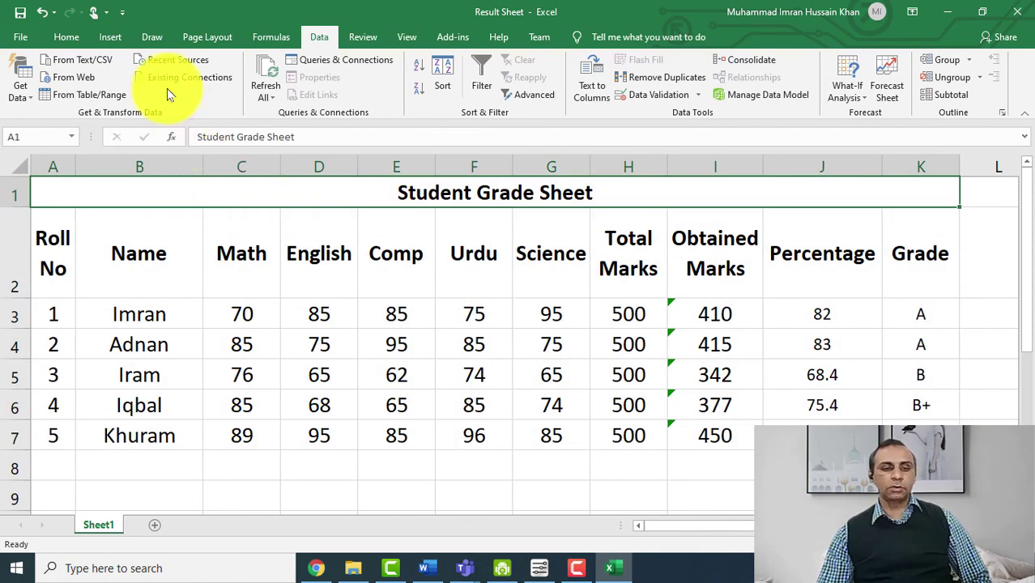
pyautogui.click(69, 38)
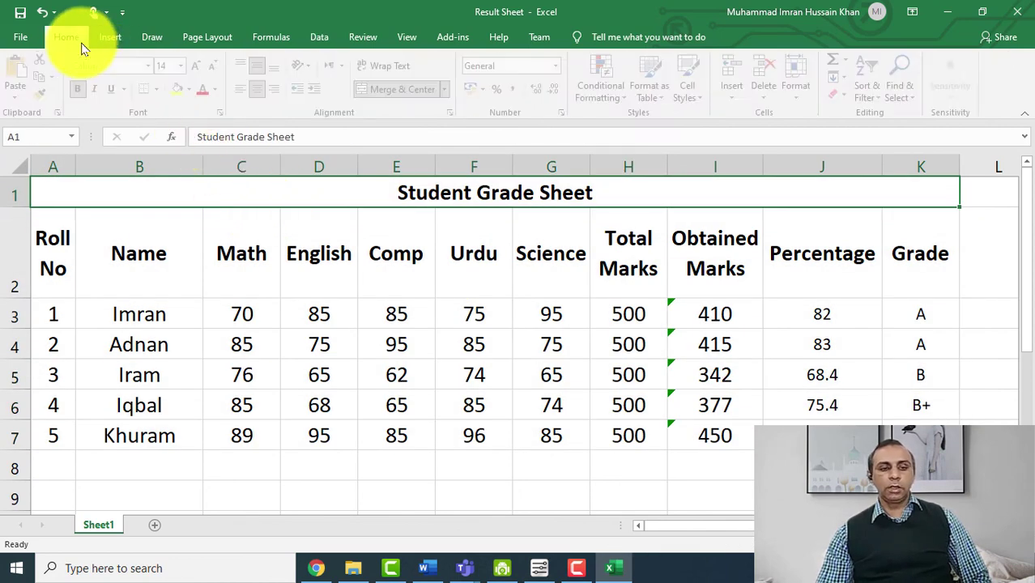
pyautogui.click(183, 91)
pyautogui.click(219, 90)
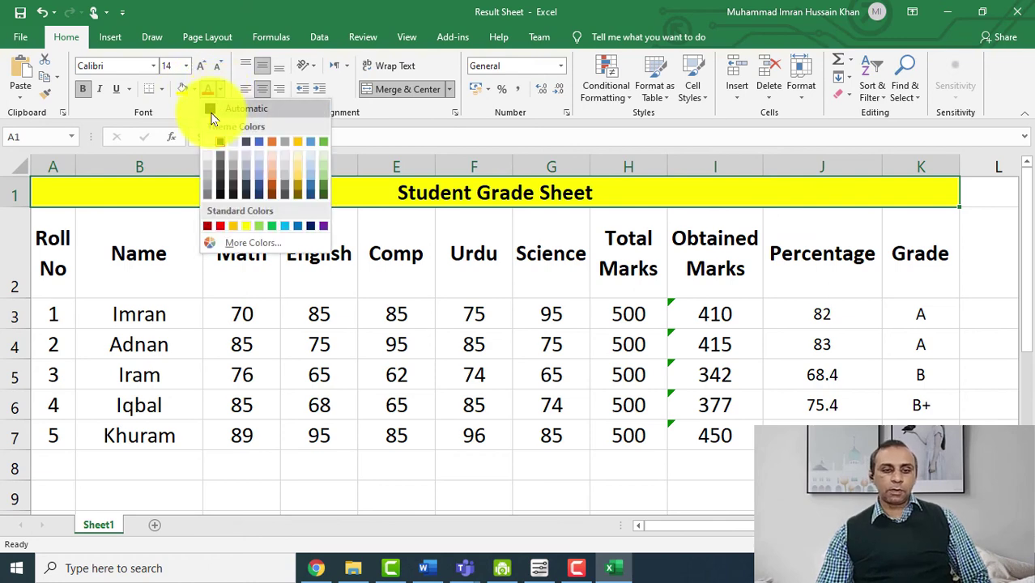
pyautogui.click(211, 115)
pyautogui.click(369, 282)
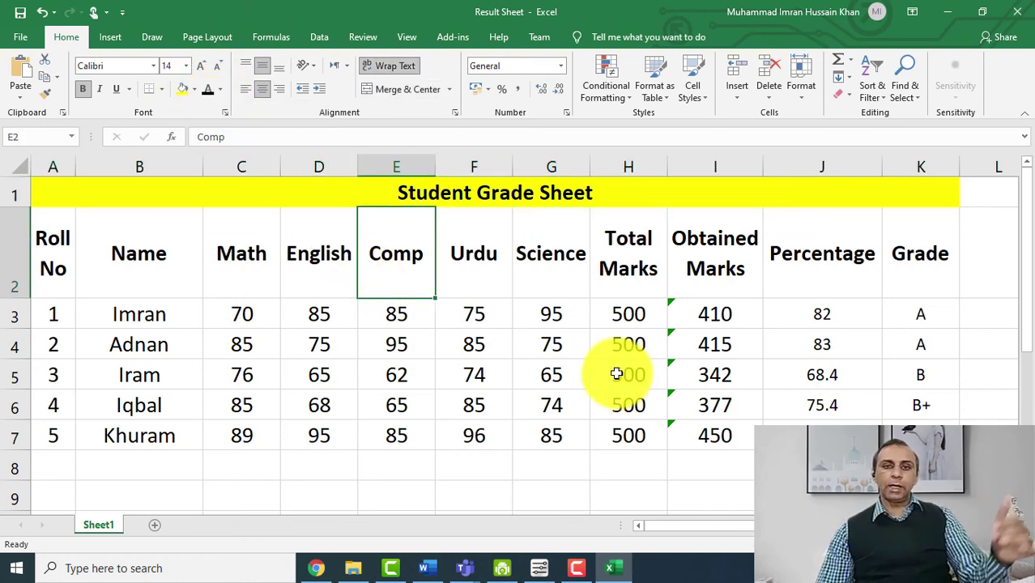
pyautogui.click(595, 442)
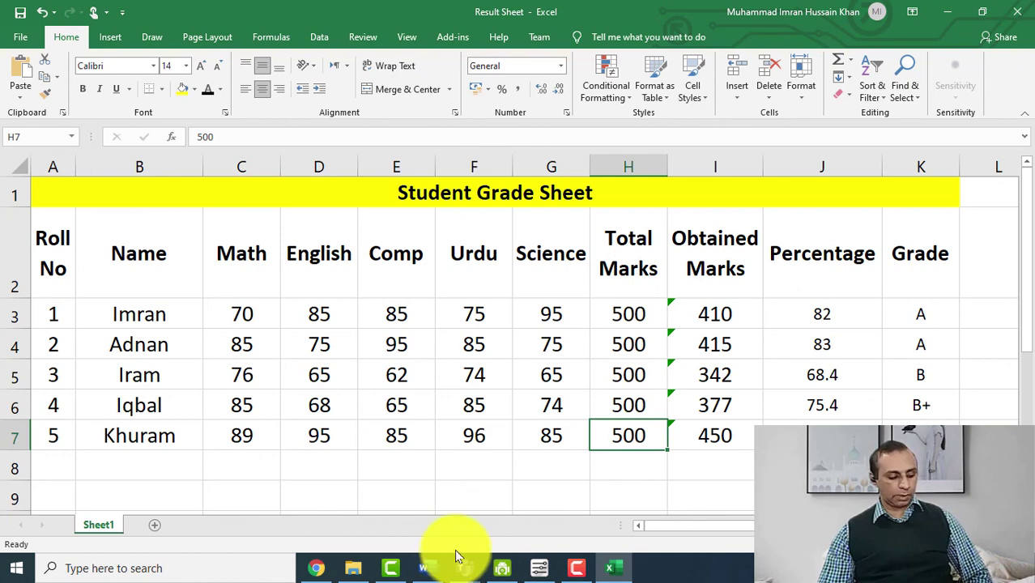
# Switch to the IF Formula document in Word and examine the list of percentage criteria for each grade
pyautogui.click(426, 566)
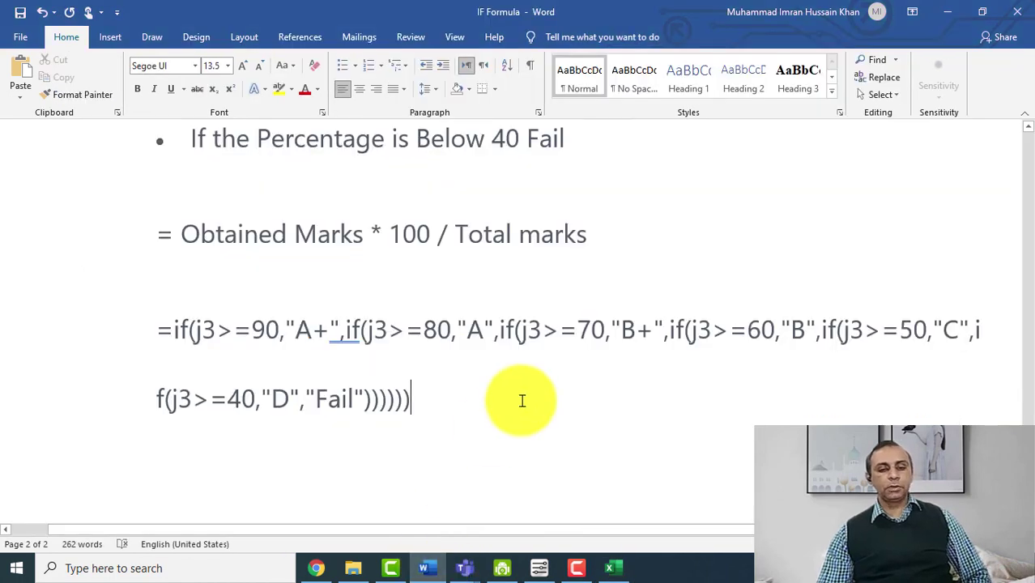
pyautogui.scroll(5, 523, 400)
pyautogui.moveTo(624, 413); pyautogui.dragTo(212, 138)
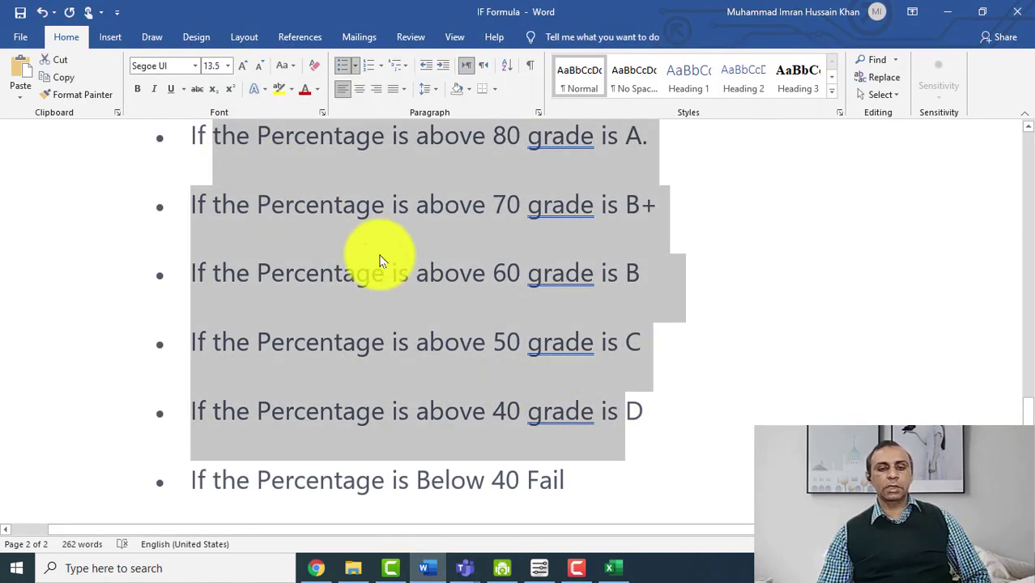
pyautogui.scroll(1, 380, 260)
pyautogui.click(381, 261)
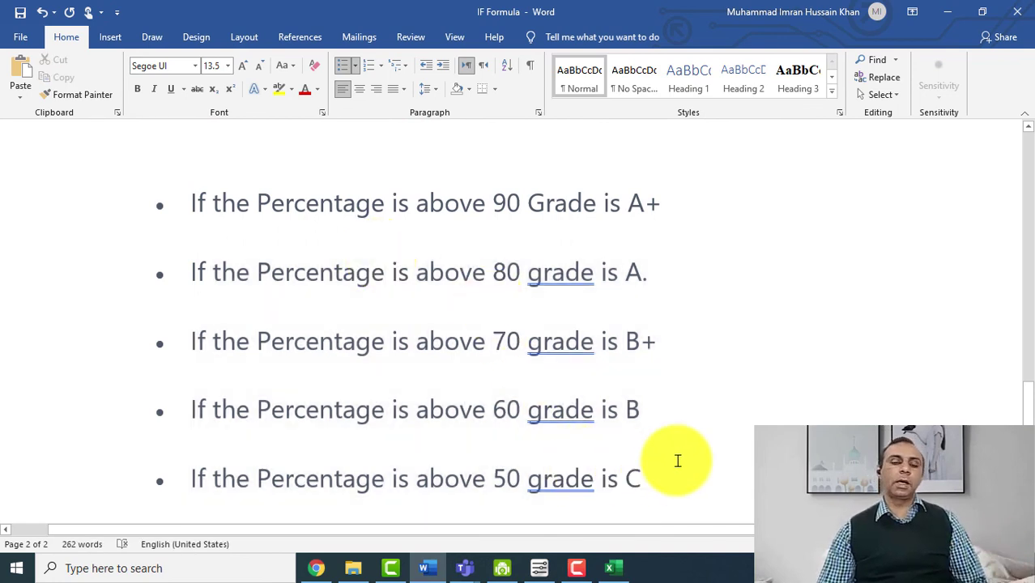
pyautogui.scroll(-3, 677, 461)
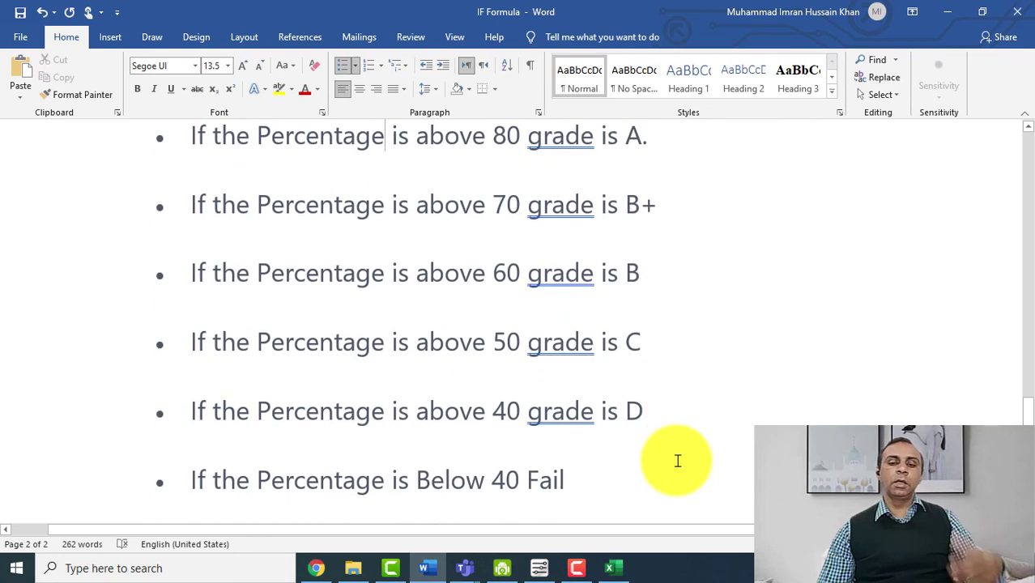
# Switch back to the Result Sheet workbook in Excel and examine the first student's percentage in J3 and grade formula in K3
pyautogui.click(611, 567)
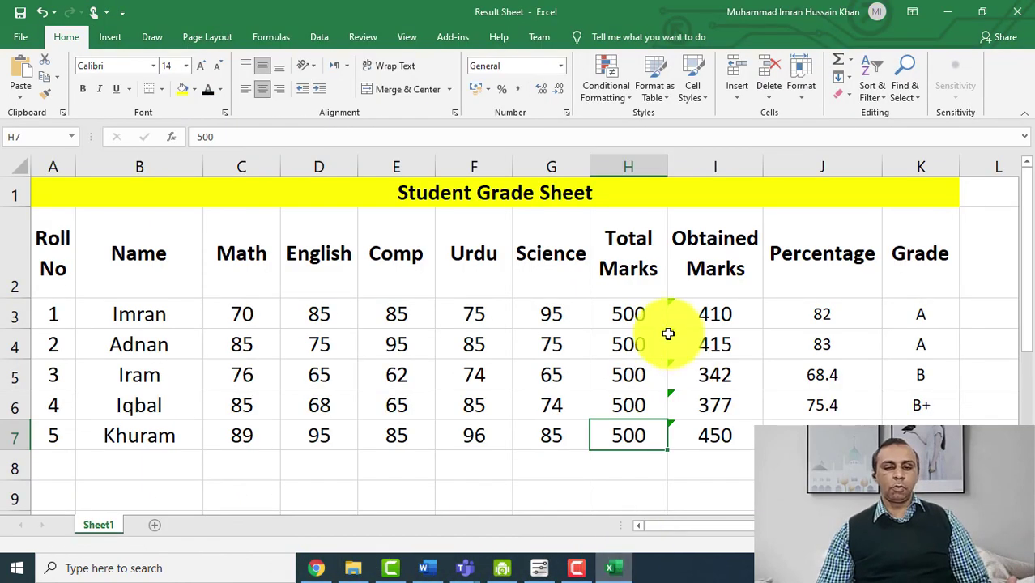
pyautogui.click(819, 323)
pyautogui.click(951, 328)
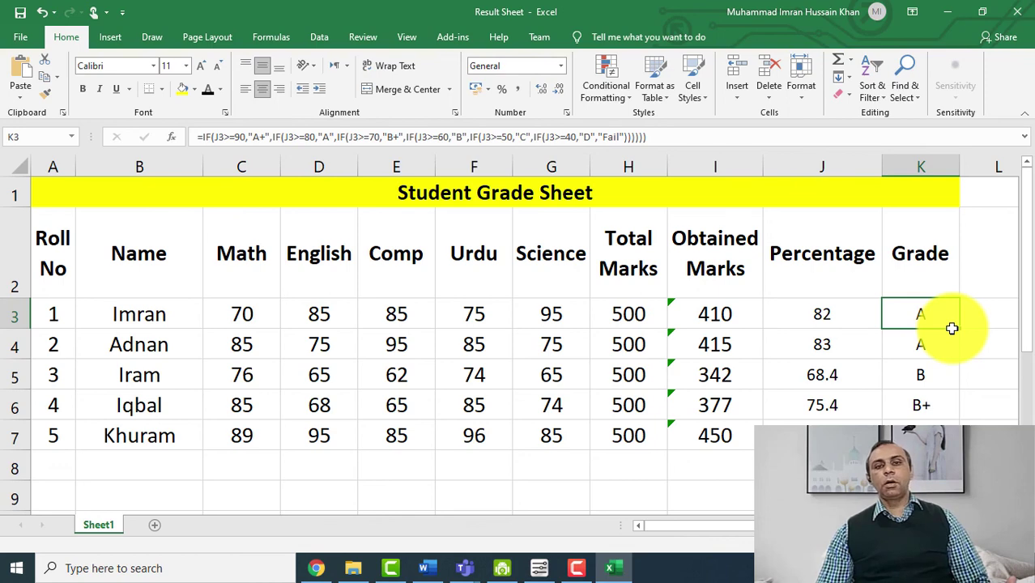